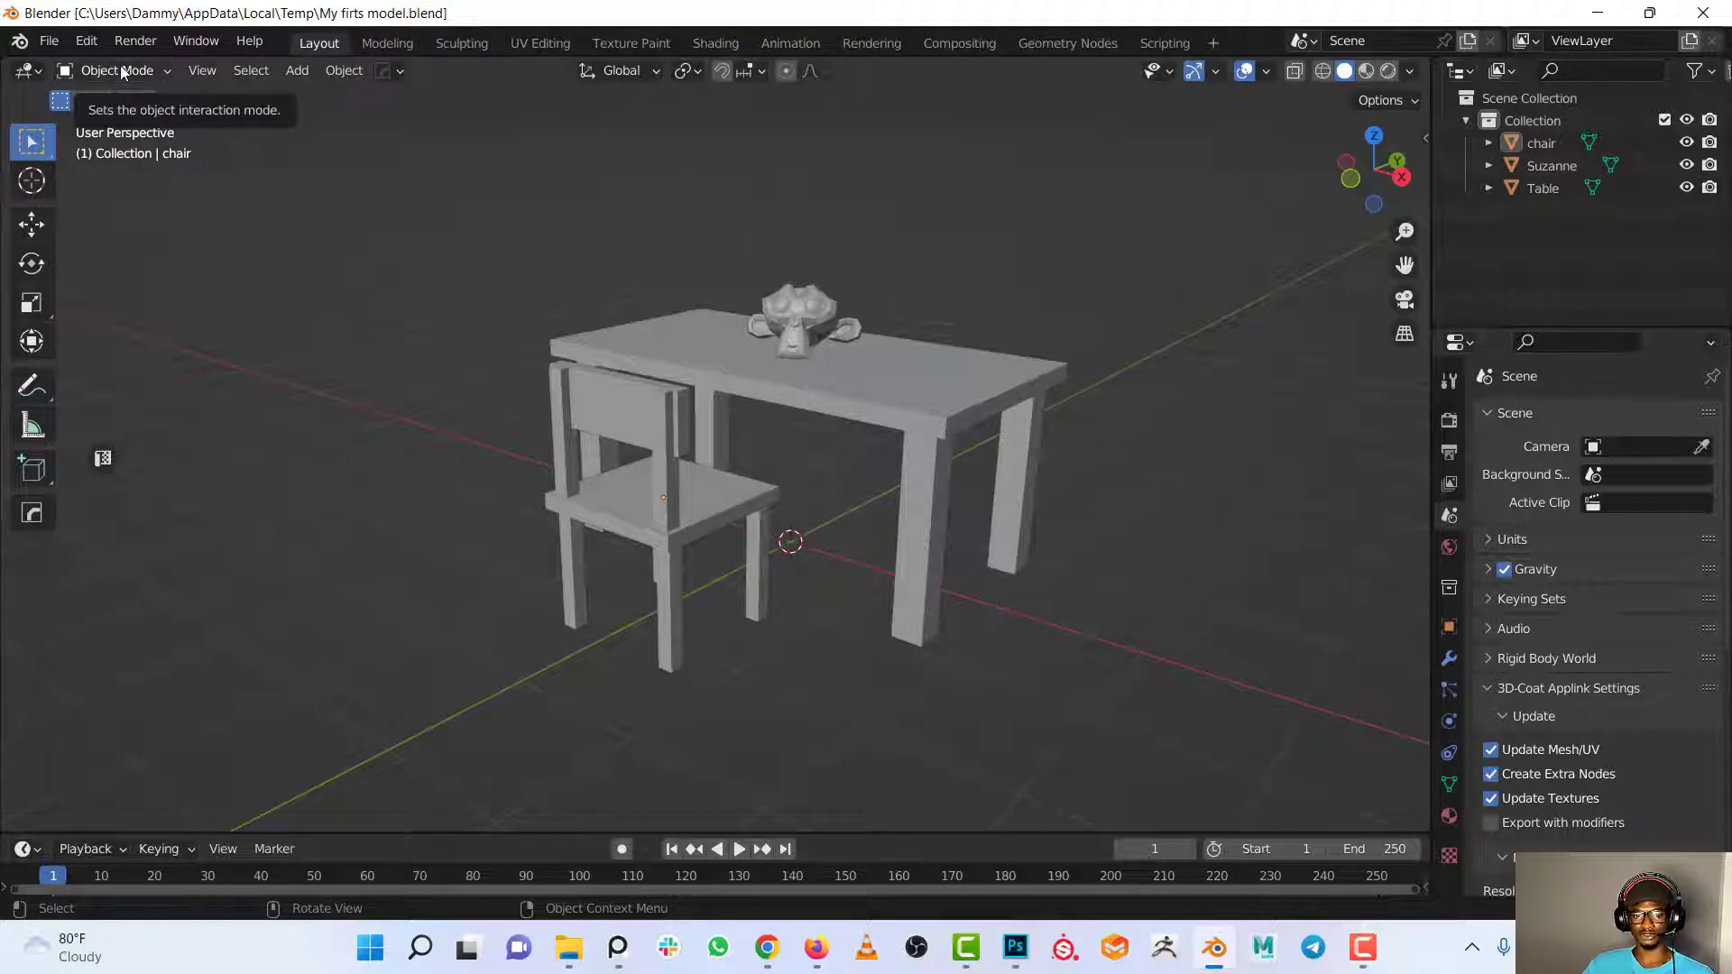
# Examine the table, chair and monkey head scene, trying out a scale on the selected table.
pyautogui.scroll(5, 825, 302)
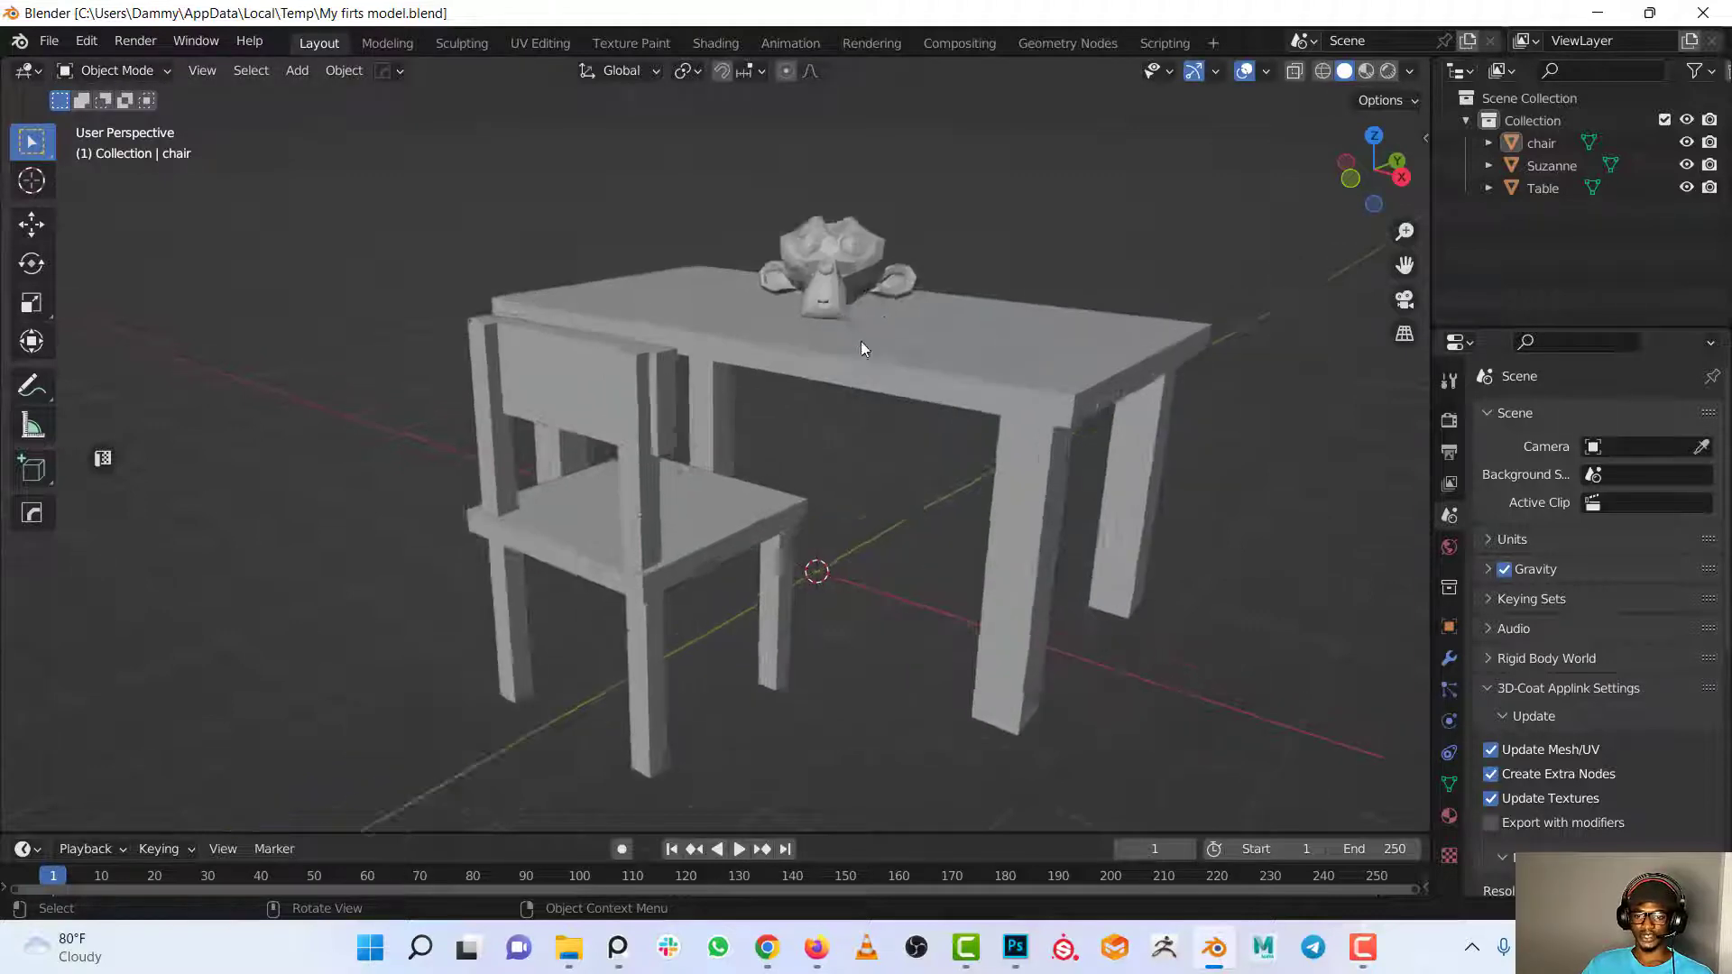
pyautogui.scroll(-3, 770, 336)
pyautogui.moveTo(787, 332); pyautogui.dragTo(825, 374, button='middle')
pyautogui.click(909, 394)
pyautogui.scroll(-3, 909, 394)
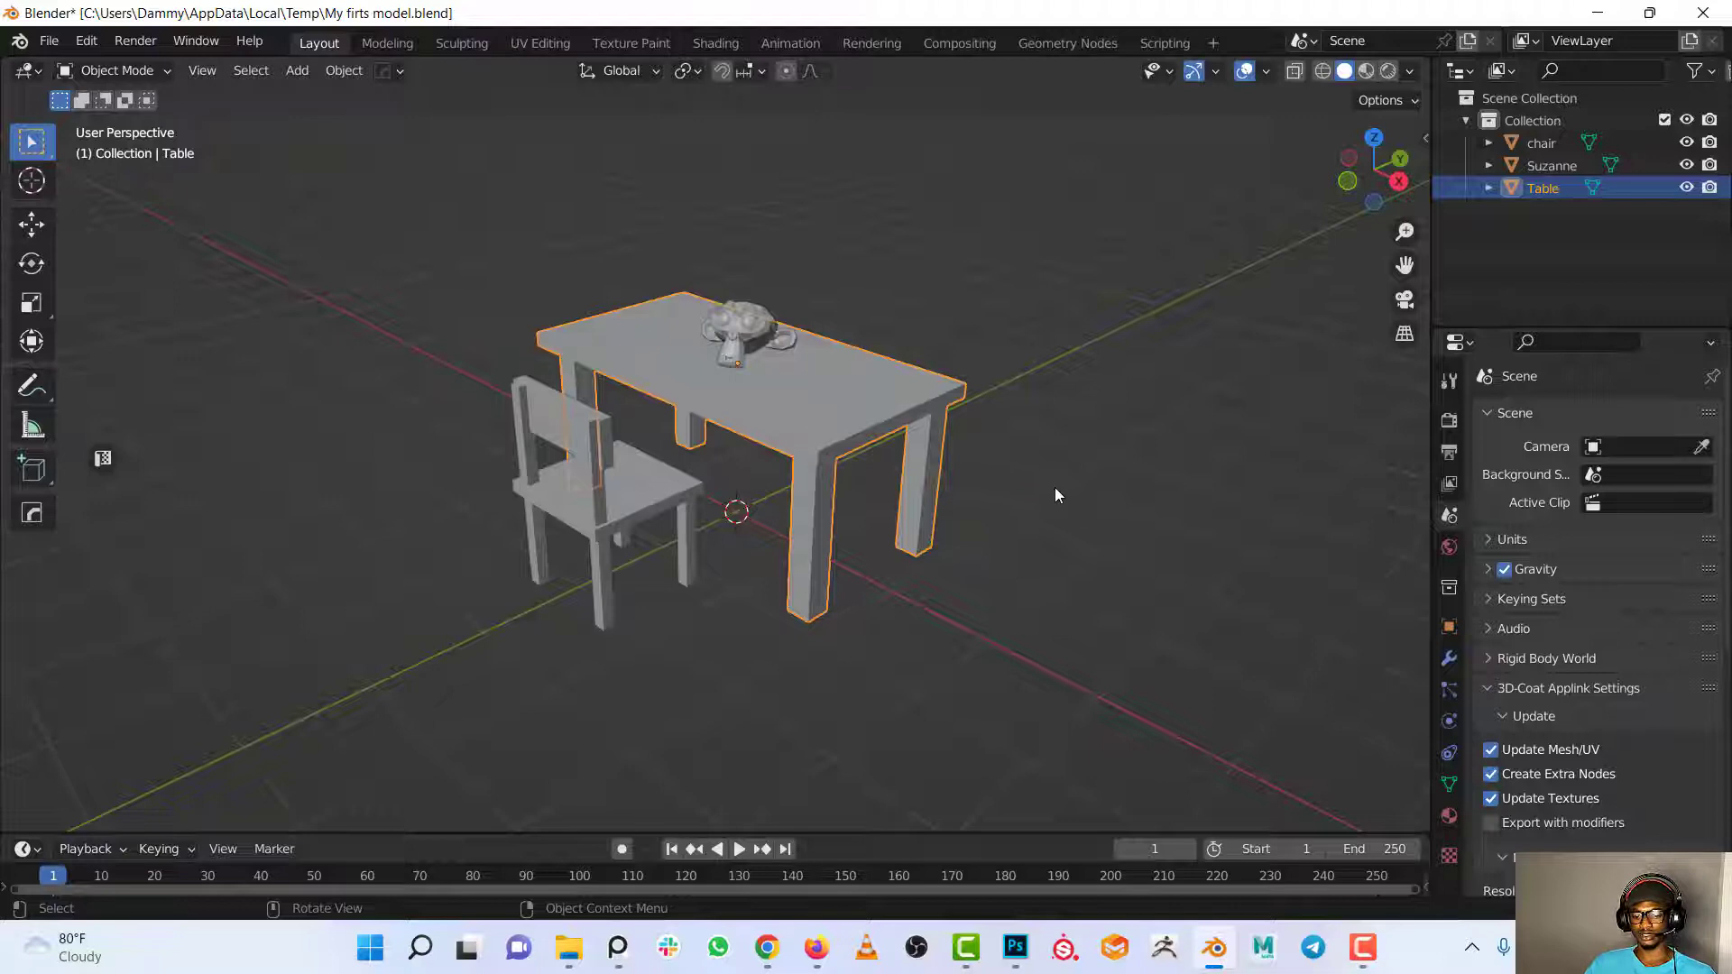
pyautogui.press('s')
pyautogui.press('Escape')
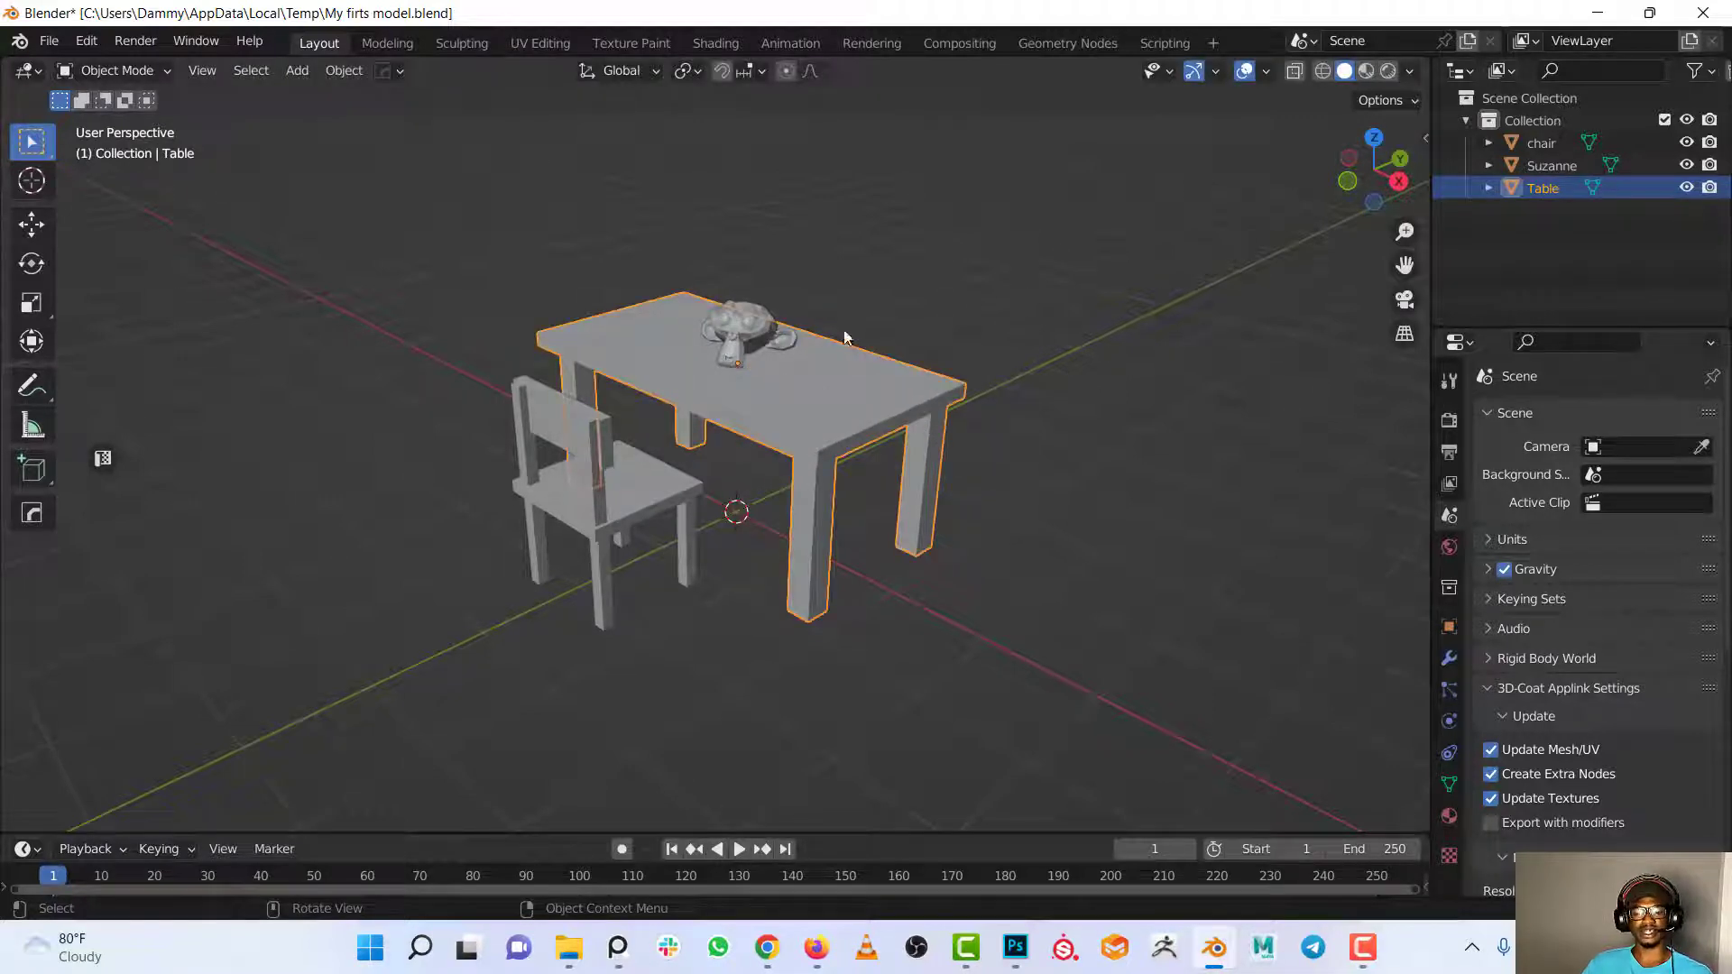
pyautogui.scroll(1, 907, 357)
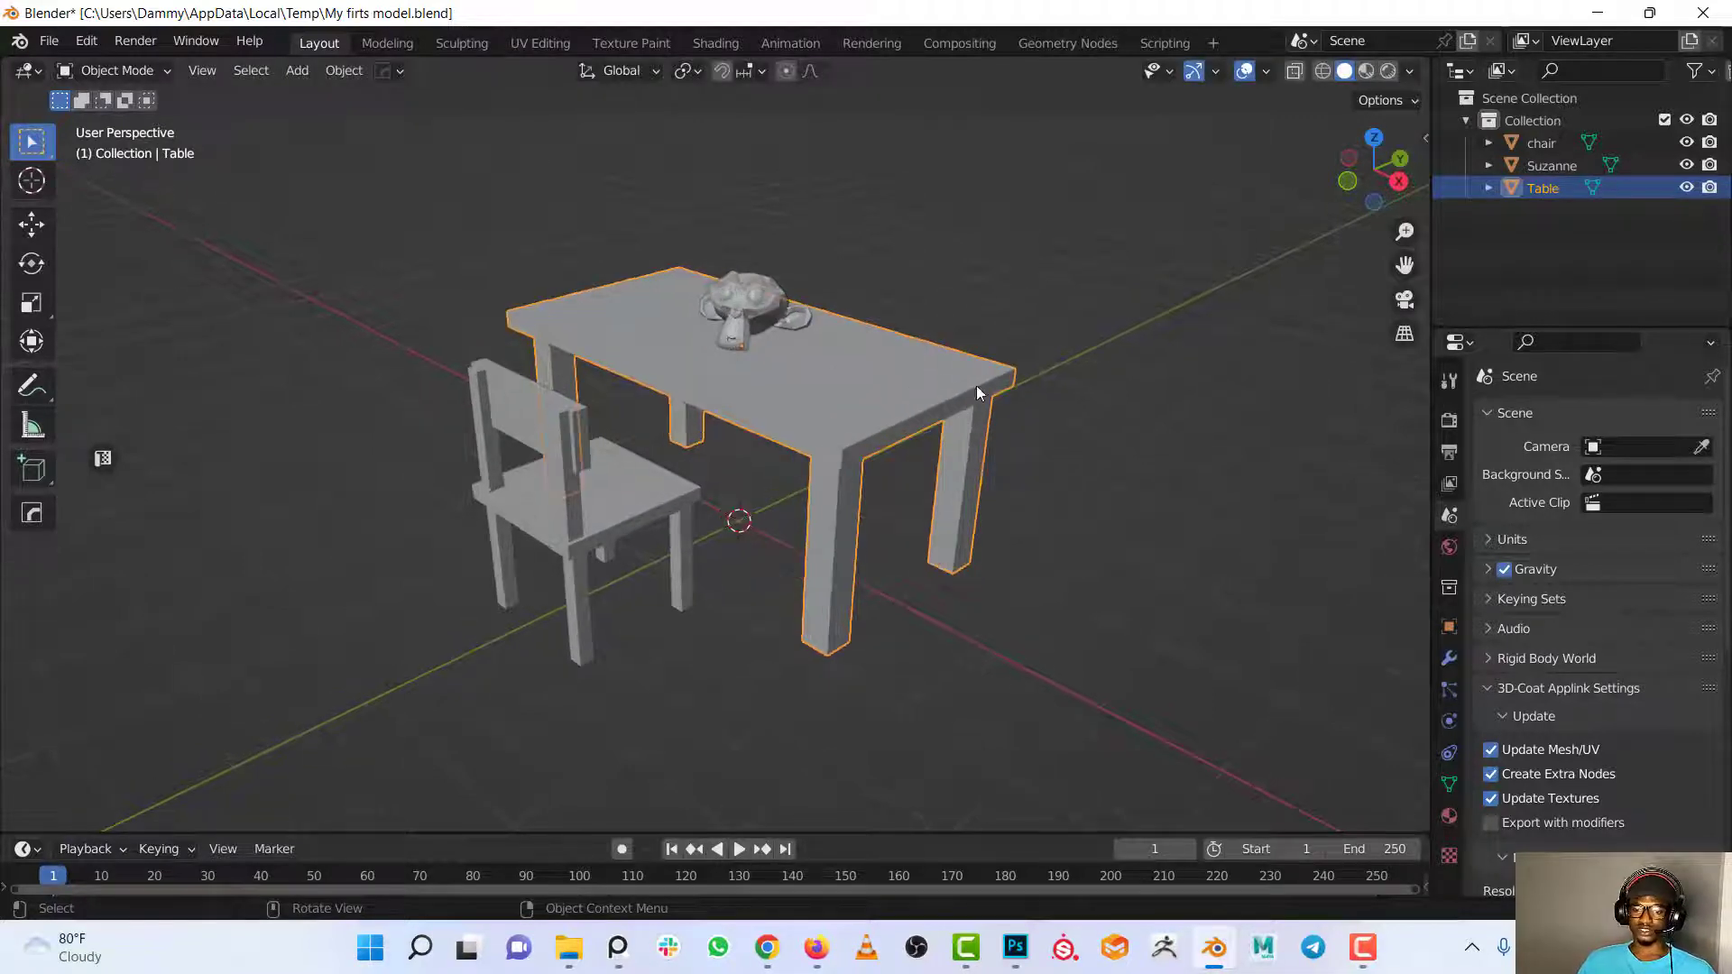
pyautogui.scroll(-1, 900, 339)
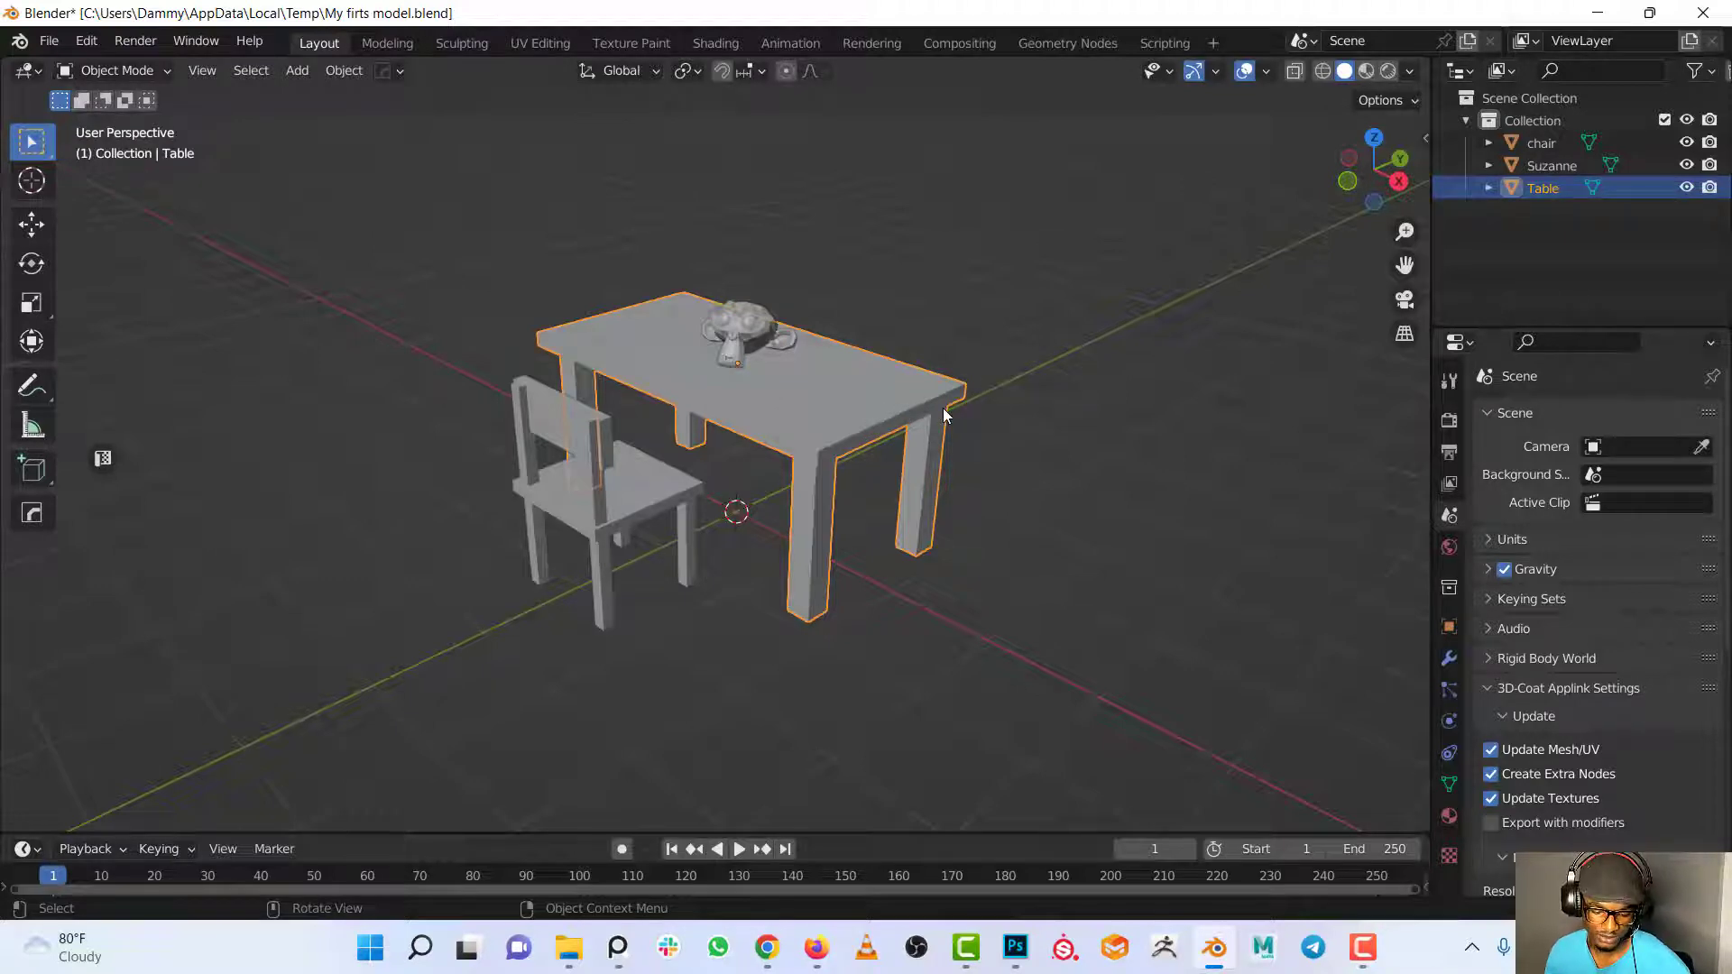
# Create a new General file without saving the changes to the current model.
pyautogui.press('ctrl')
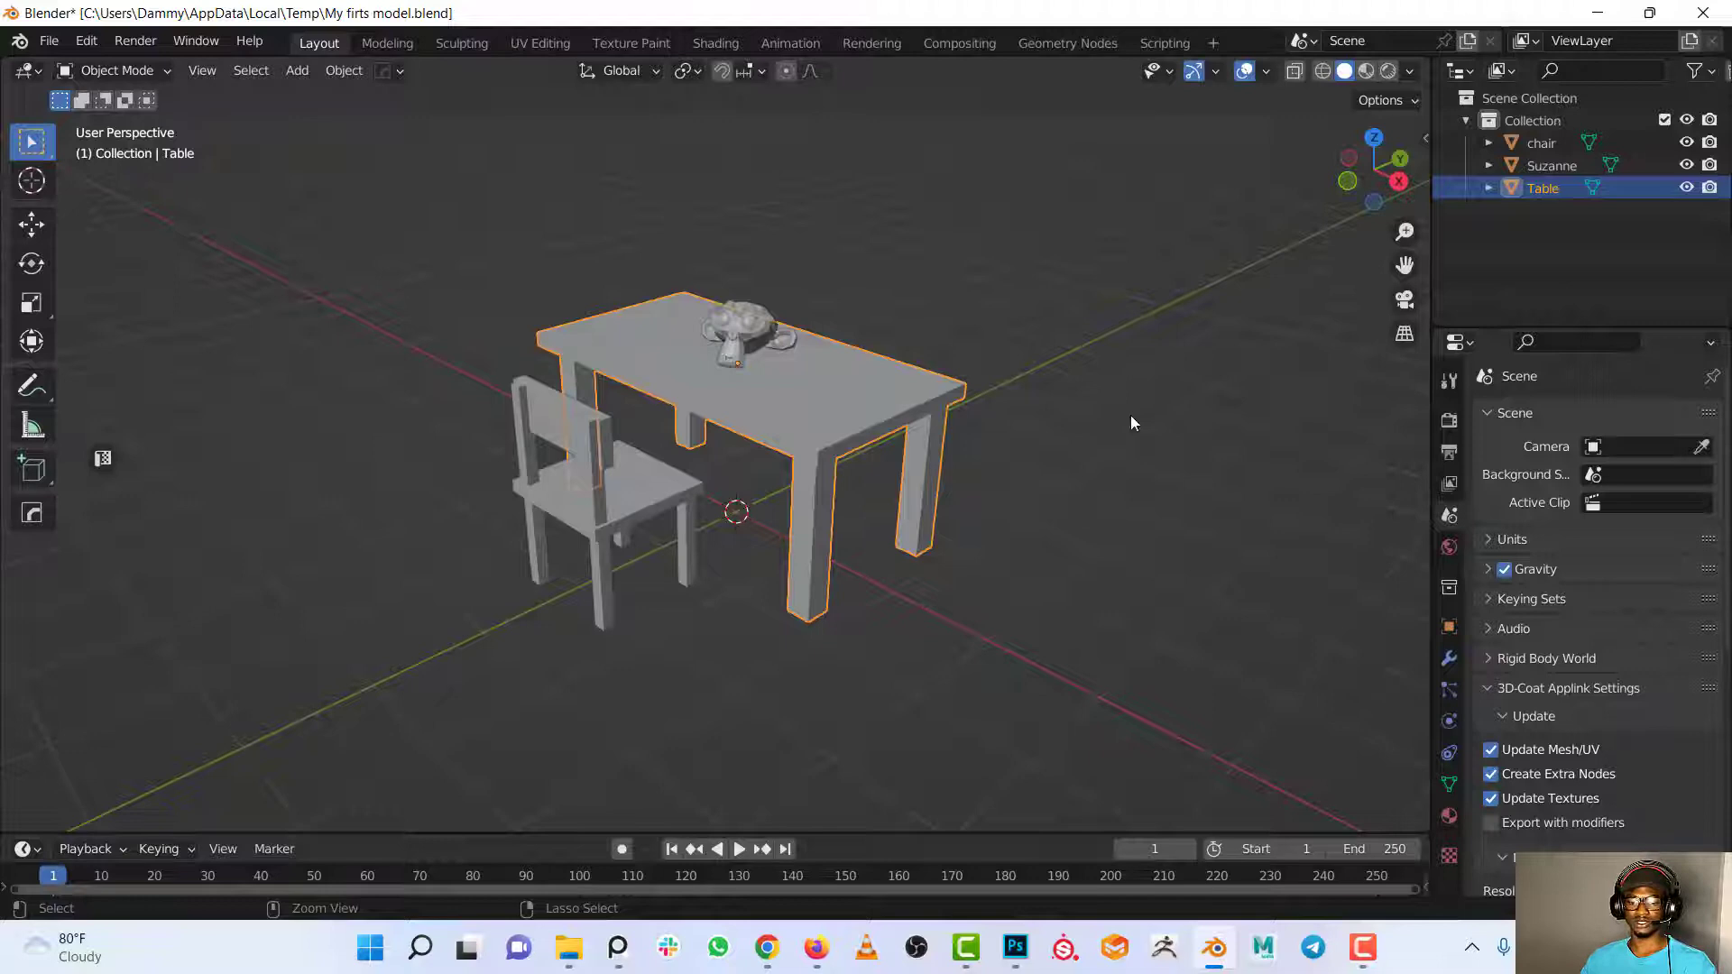
pyautogui.hotkey('ctrl', 'n')
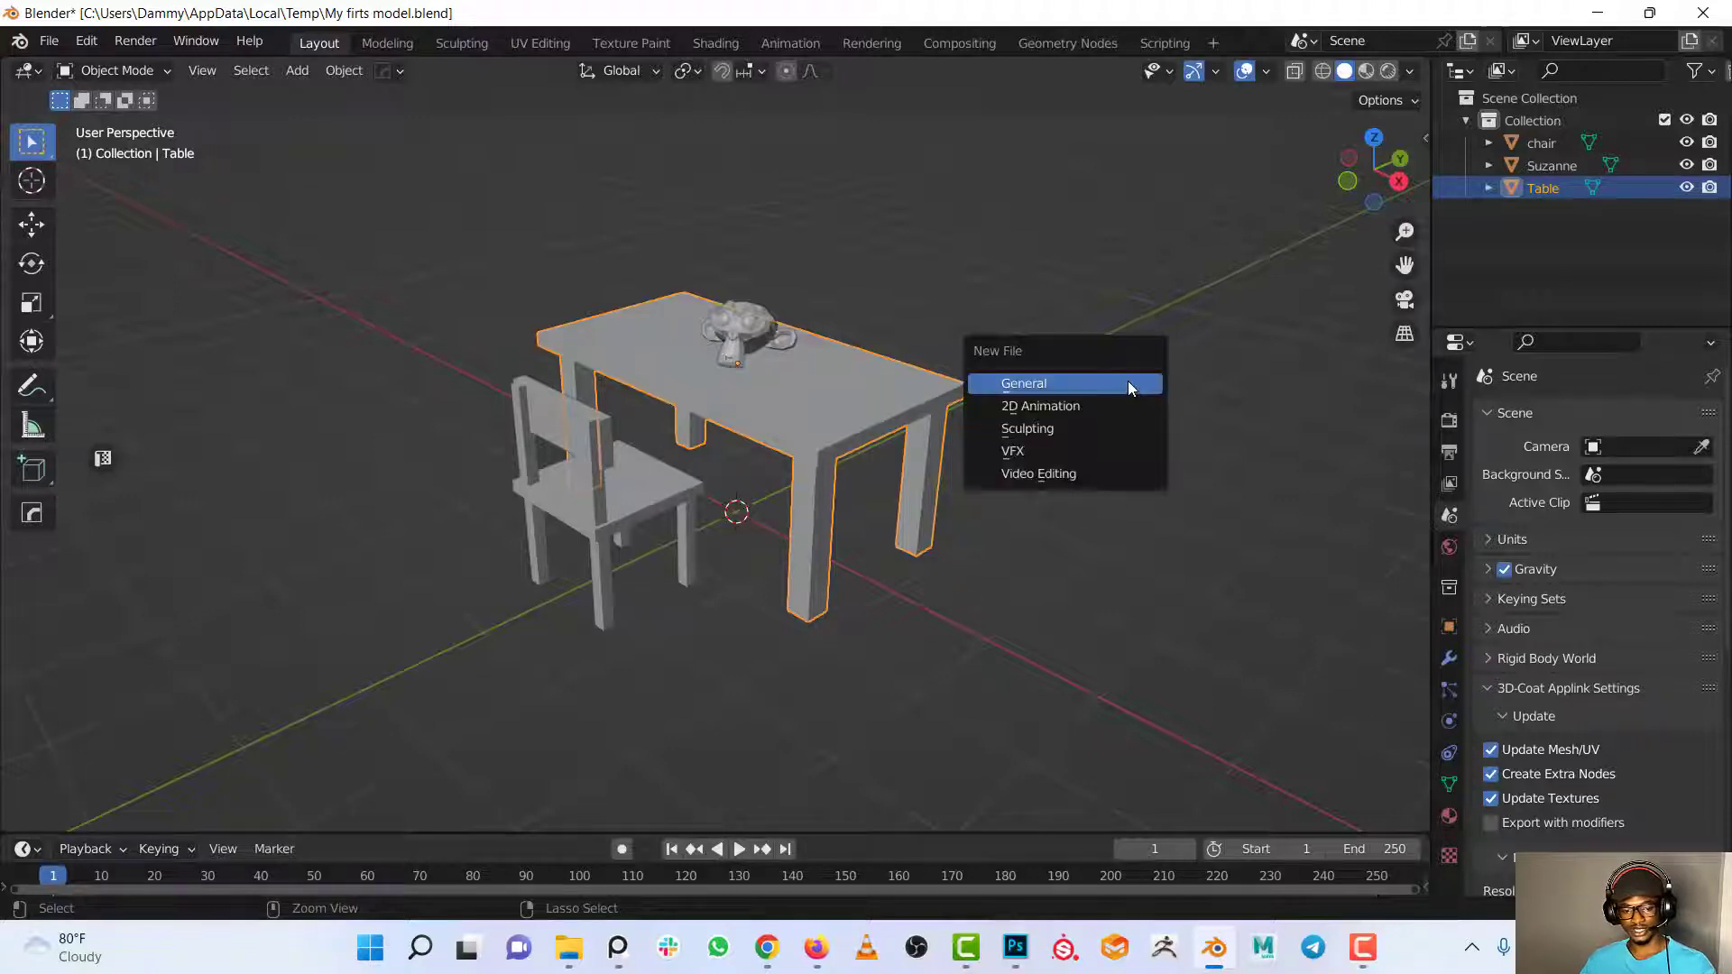
pyautogui.click(1127, 383)
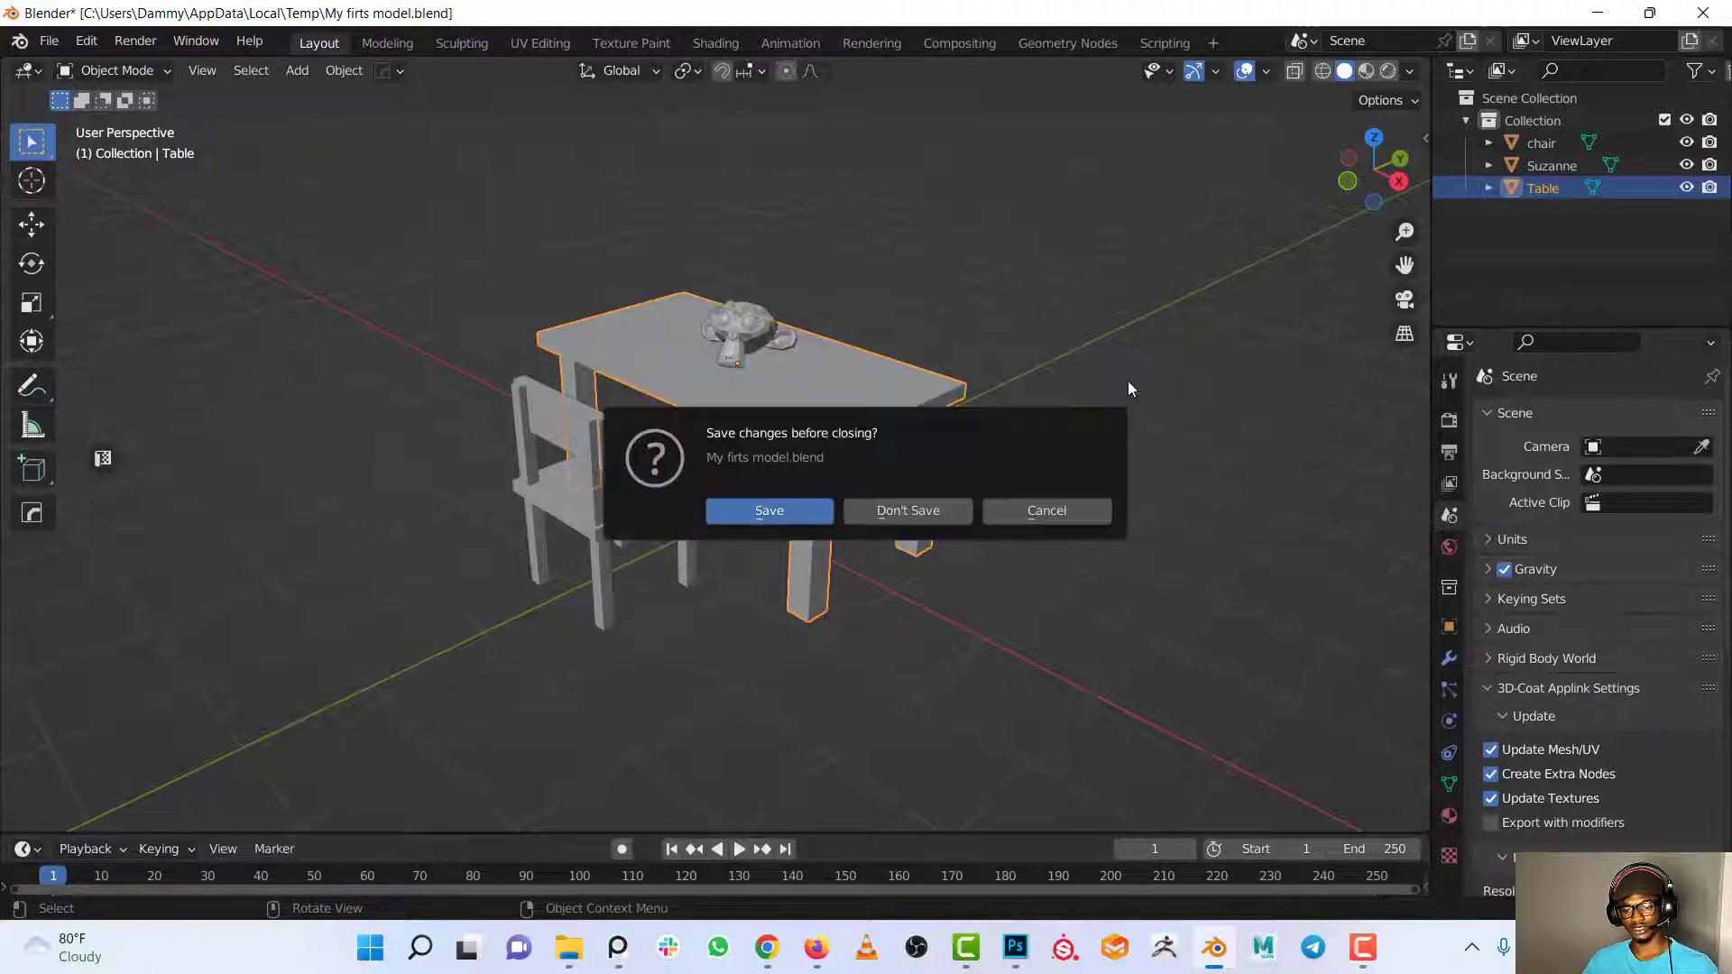
pyautogui.click(850, 510)
# Enable the Screencast Keys display in the 3D viewport.
pyautogui.press('n')
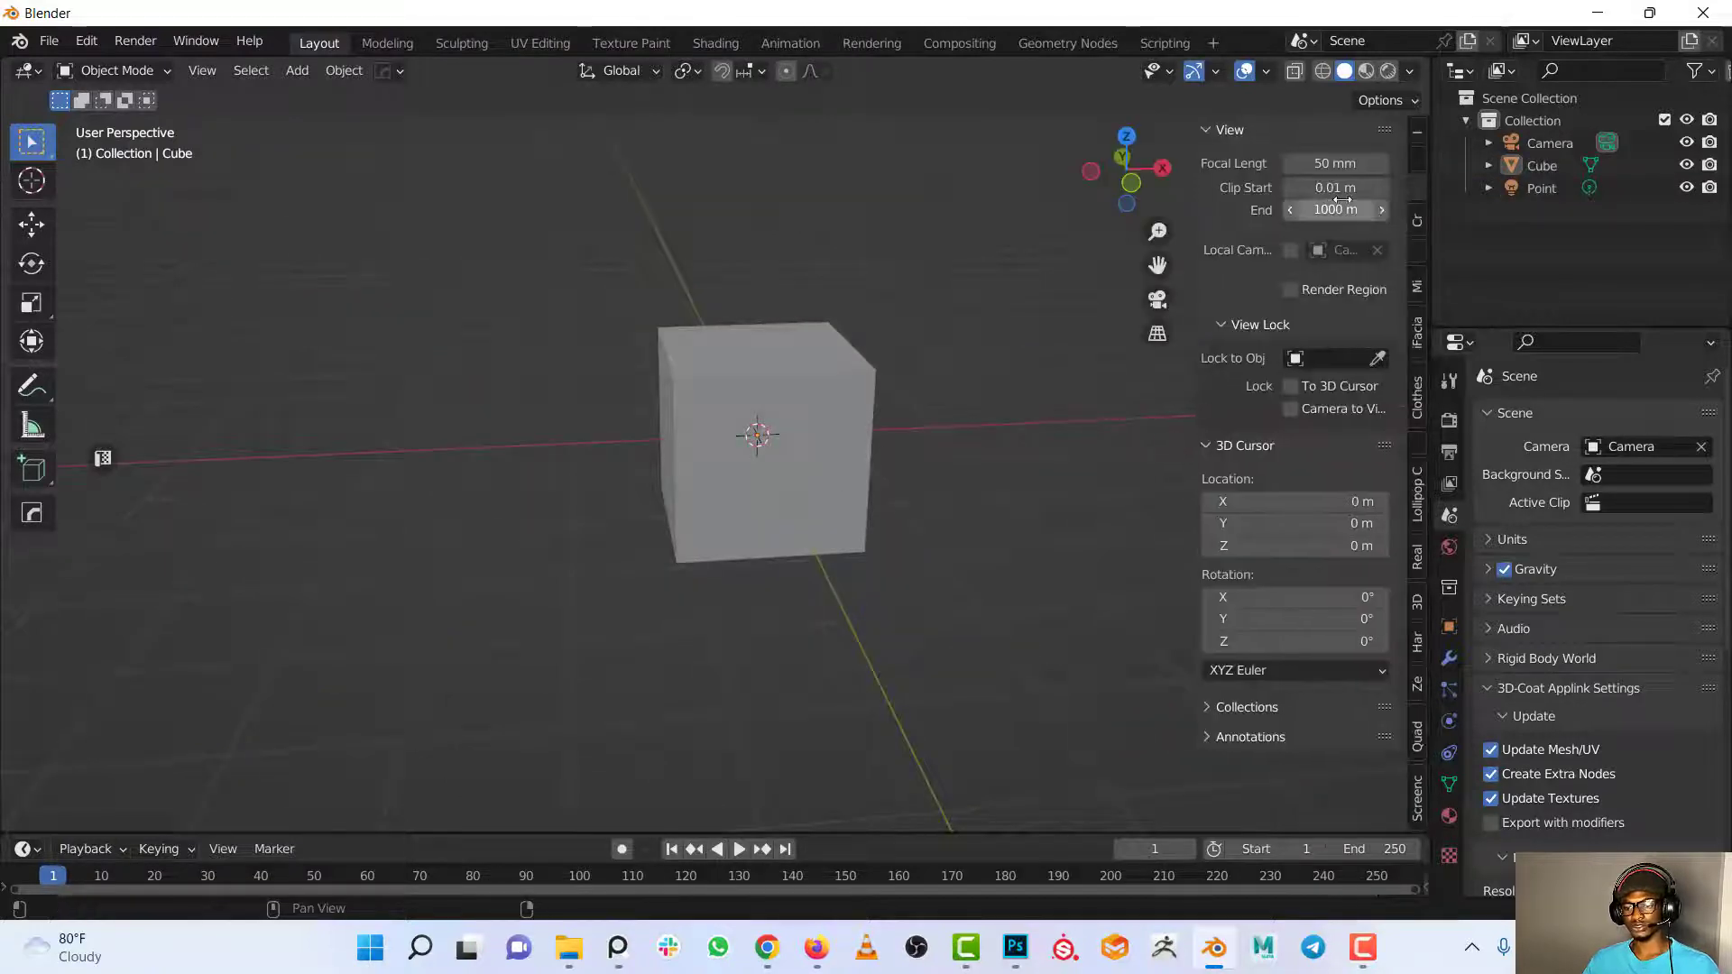
pyautogui.click(1416, 797)
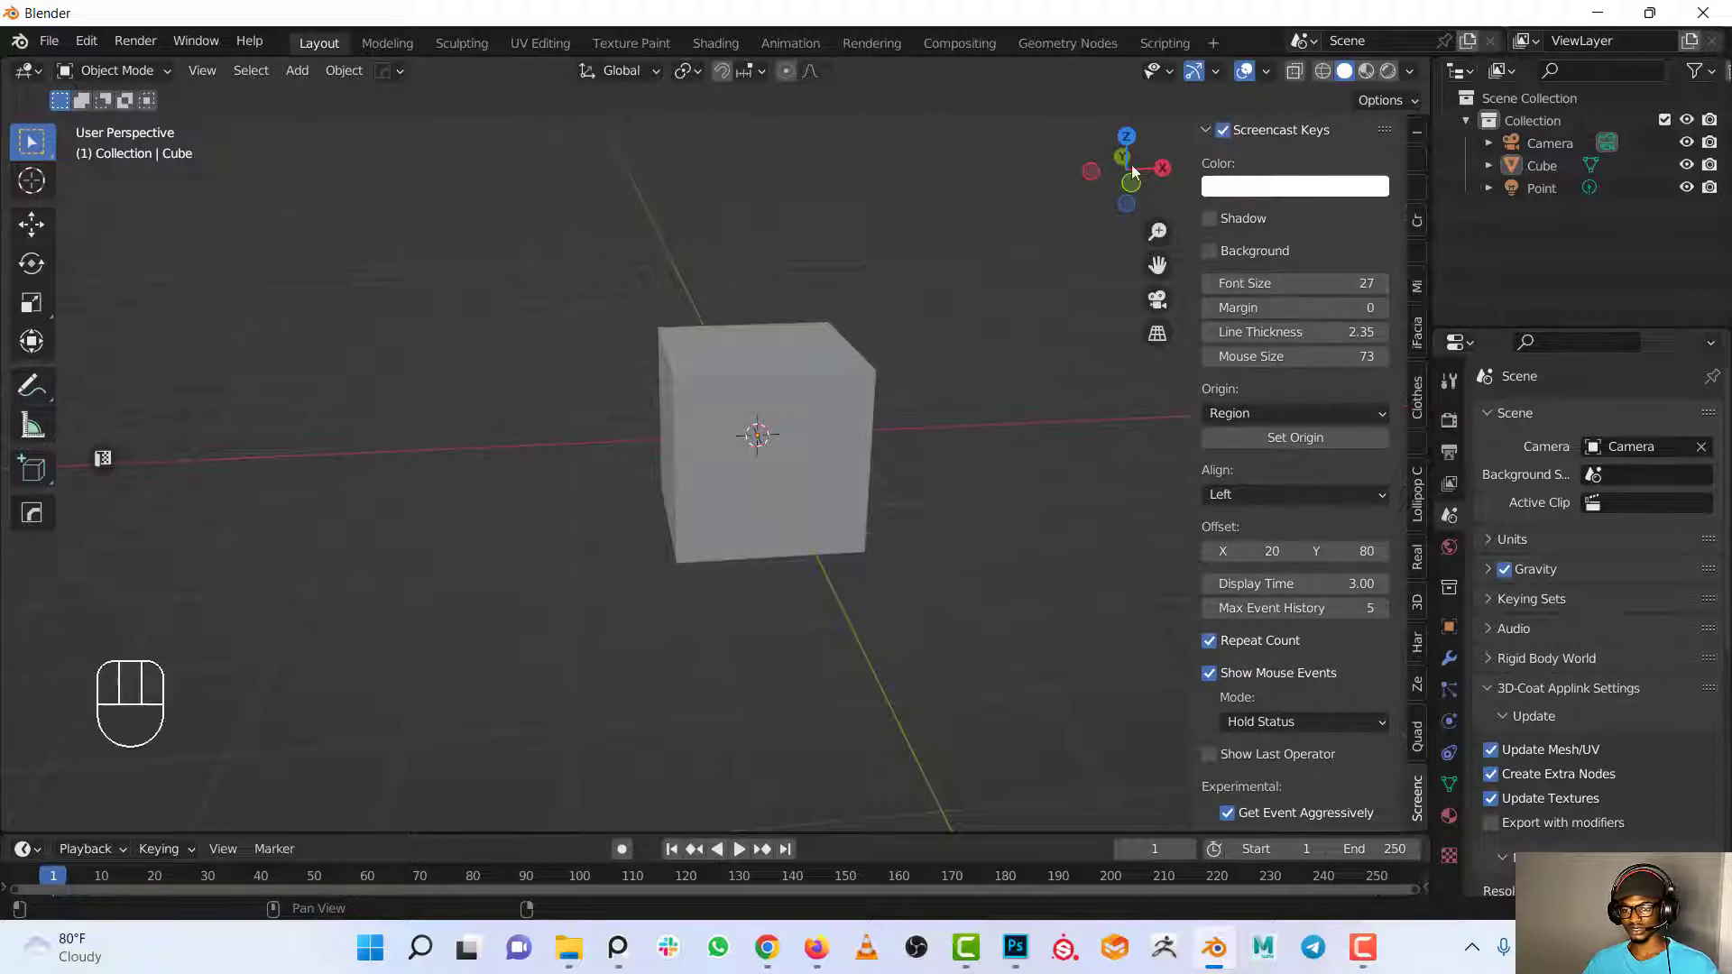
pyautogui.press('n')
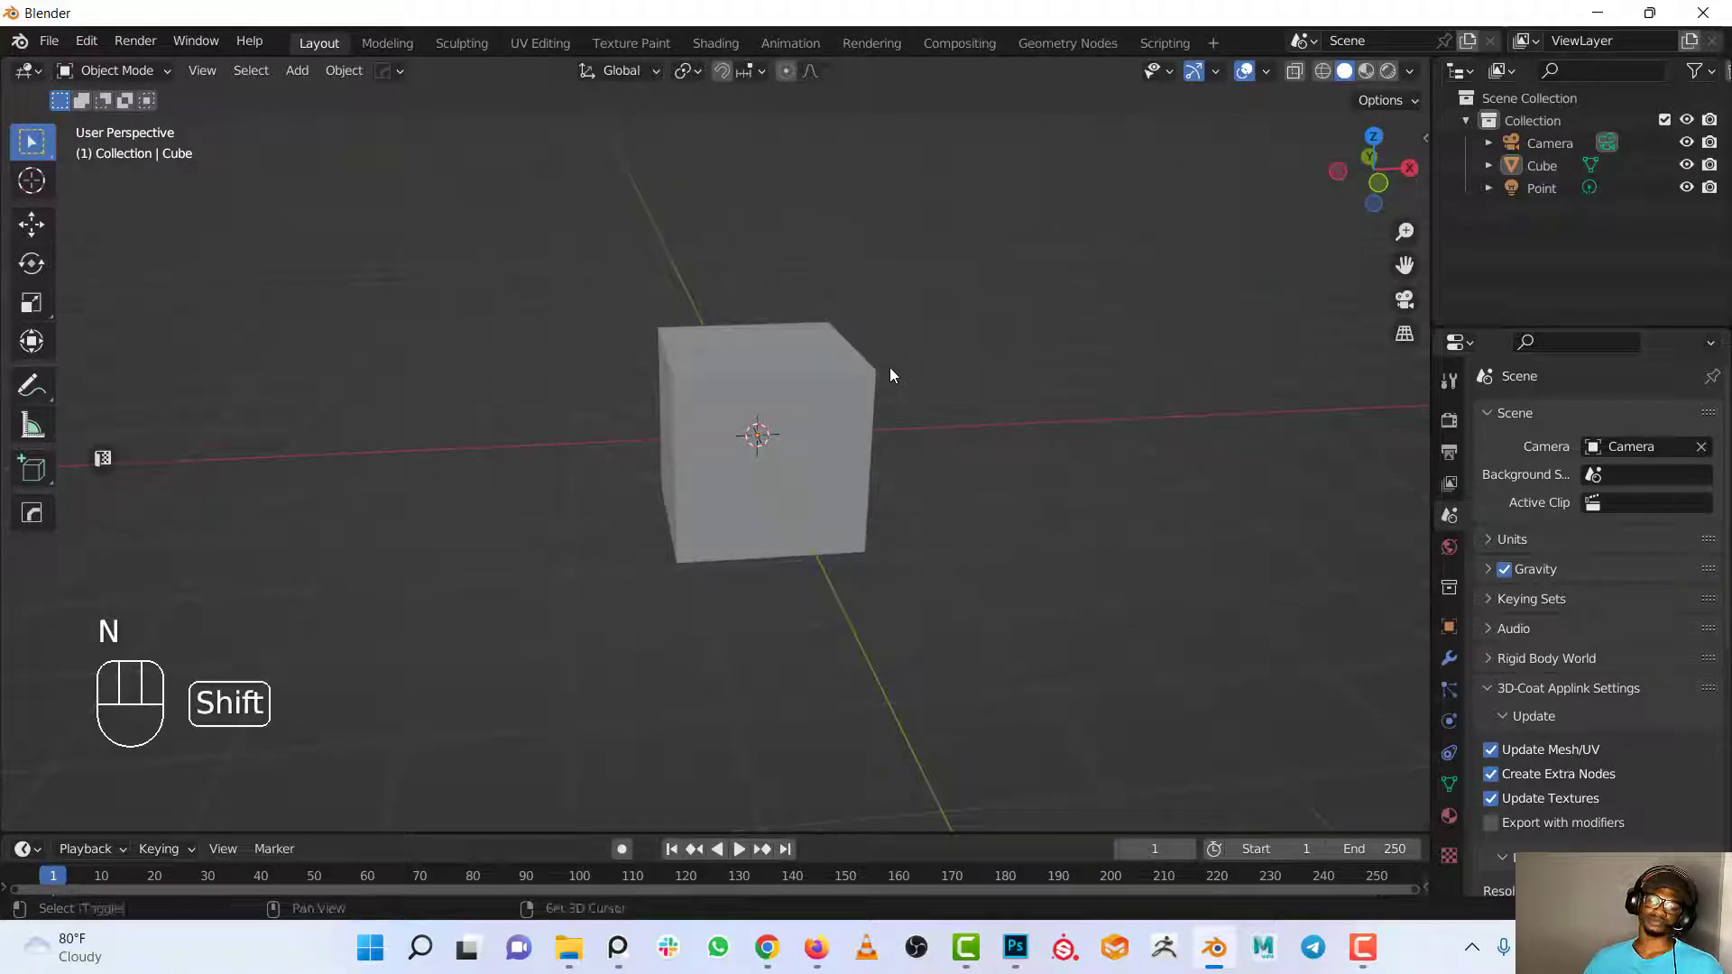
# Select the default cube and switch it from Object Mode to Edit Mode.
pyautogui.keyDown('shift'); pyautogui.scroll(-3, 907, 442); pyautogui.keyUp('shift')
pyautogui.click(820, 484)
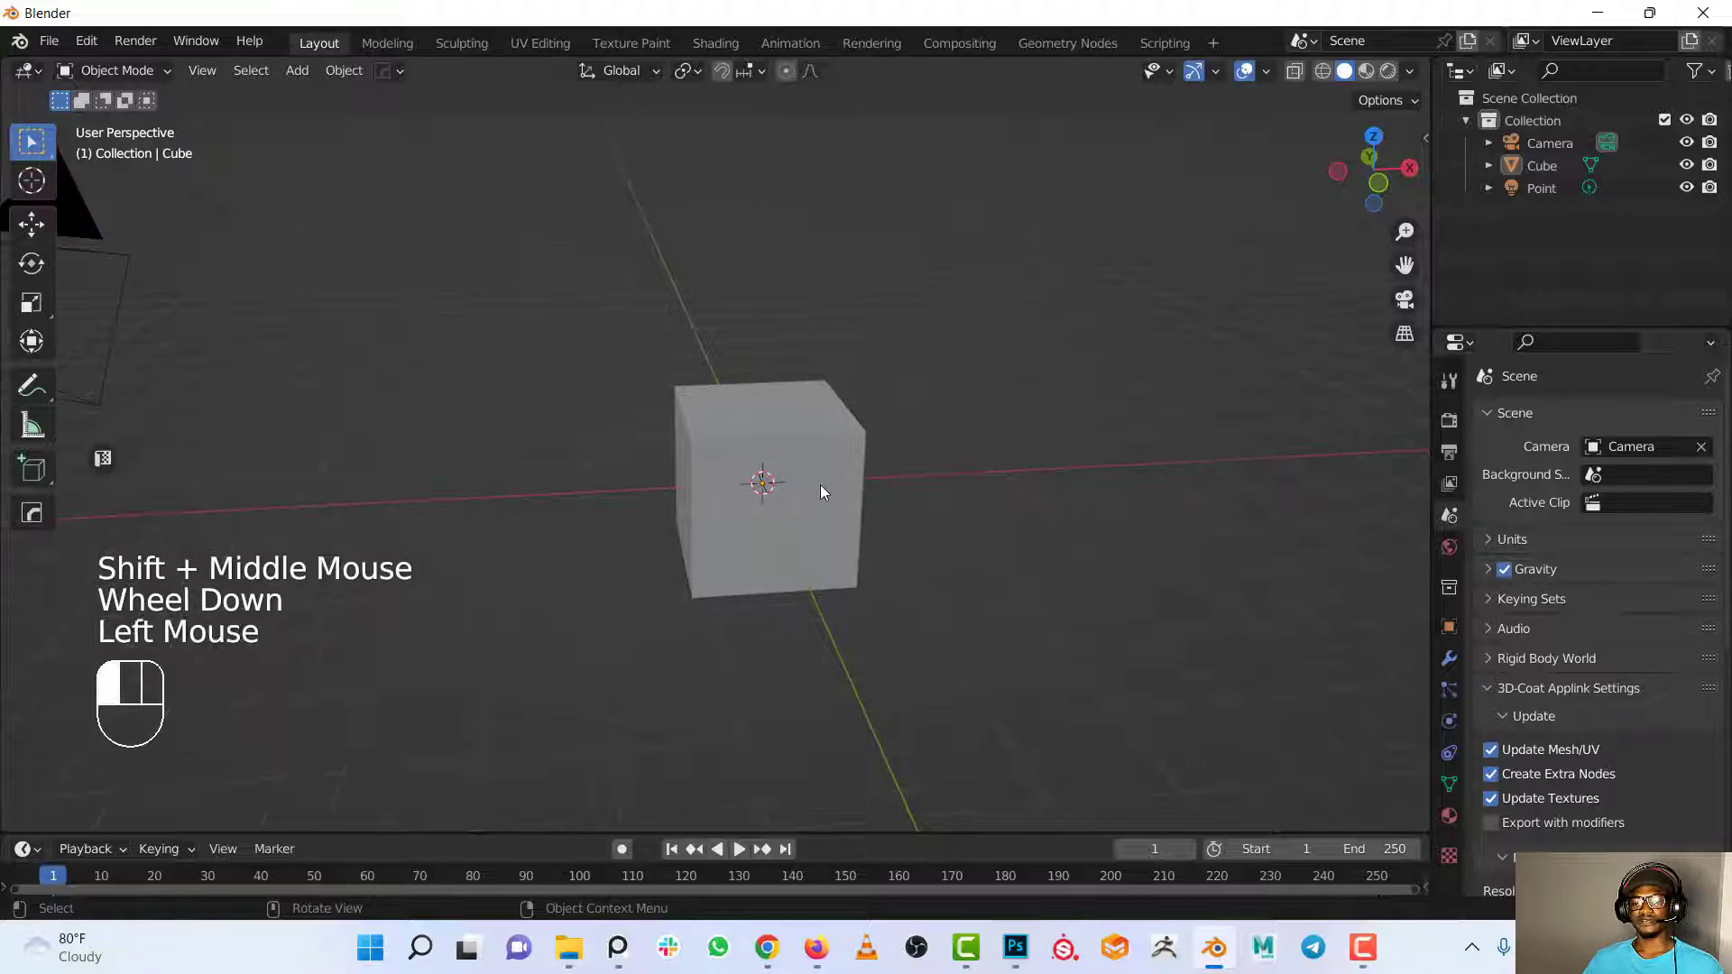
pyautogui.middleClick(712, 477)
pyautogui.moveTo(712, 477); pyautogui.dragTo(699, 465, button='middle')
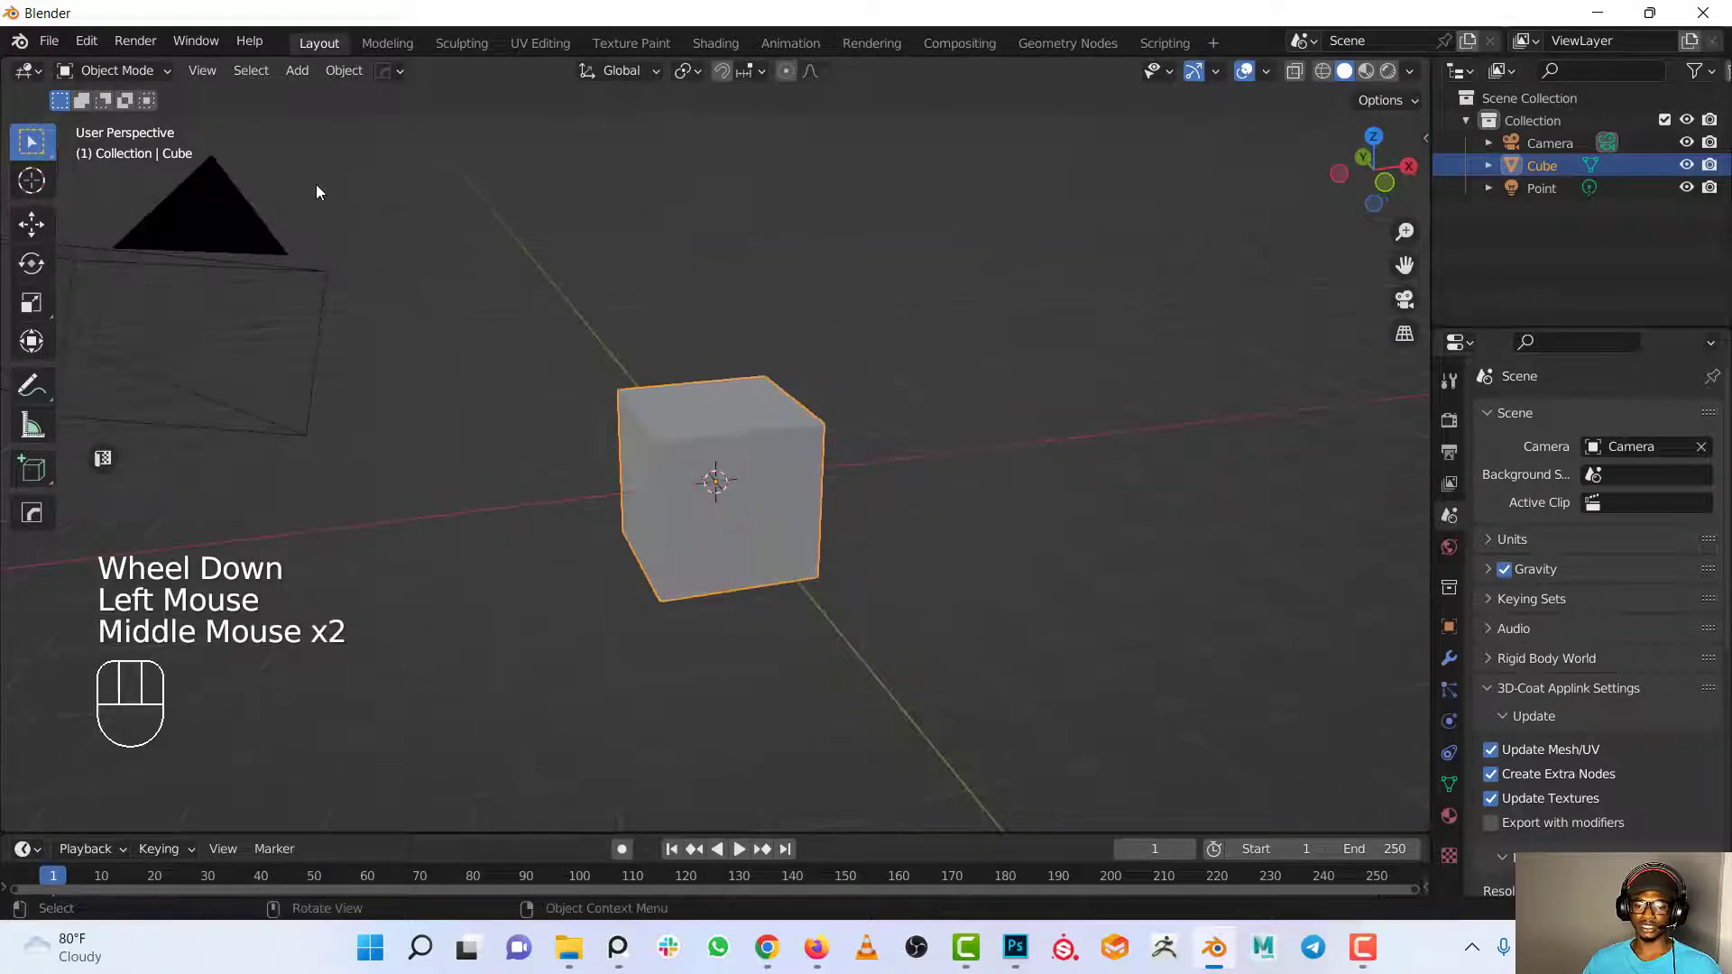
pyautogui.click(148, 72)
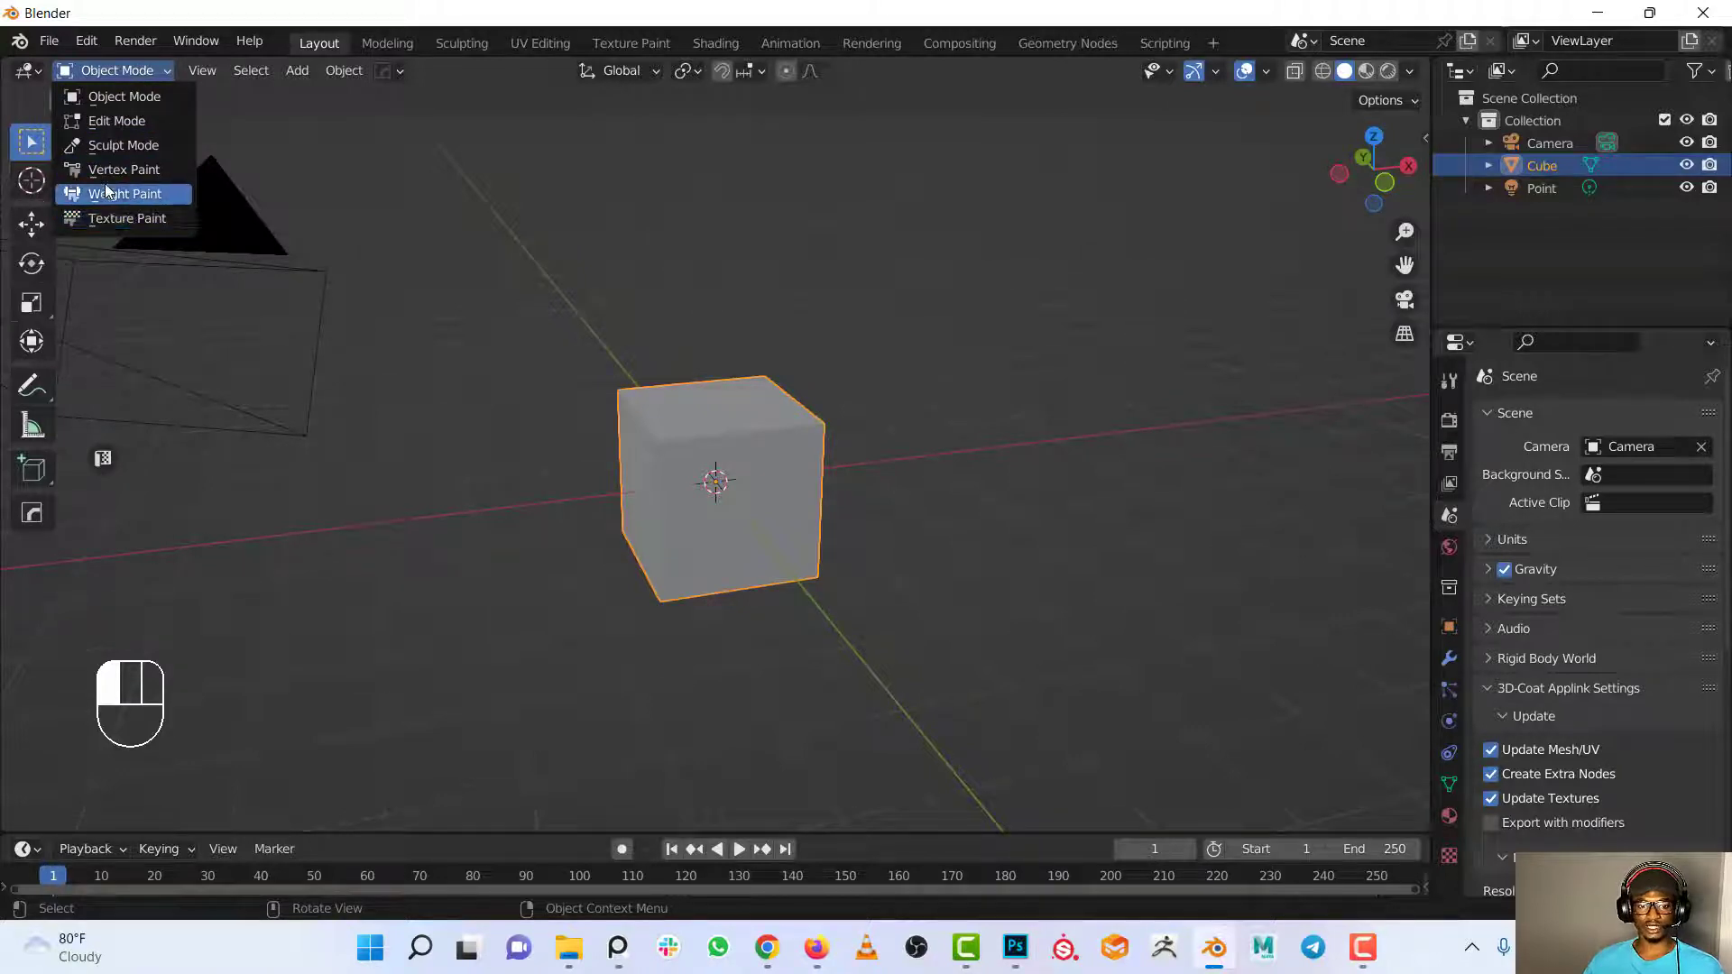
pyautogui.click(143, 120)
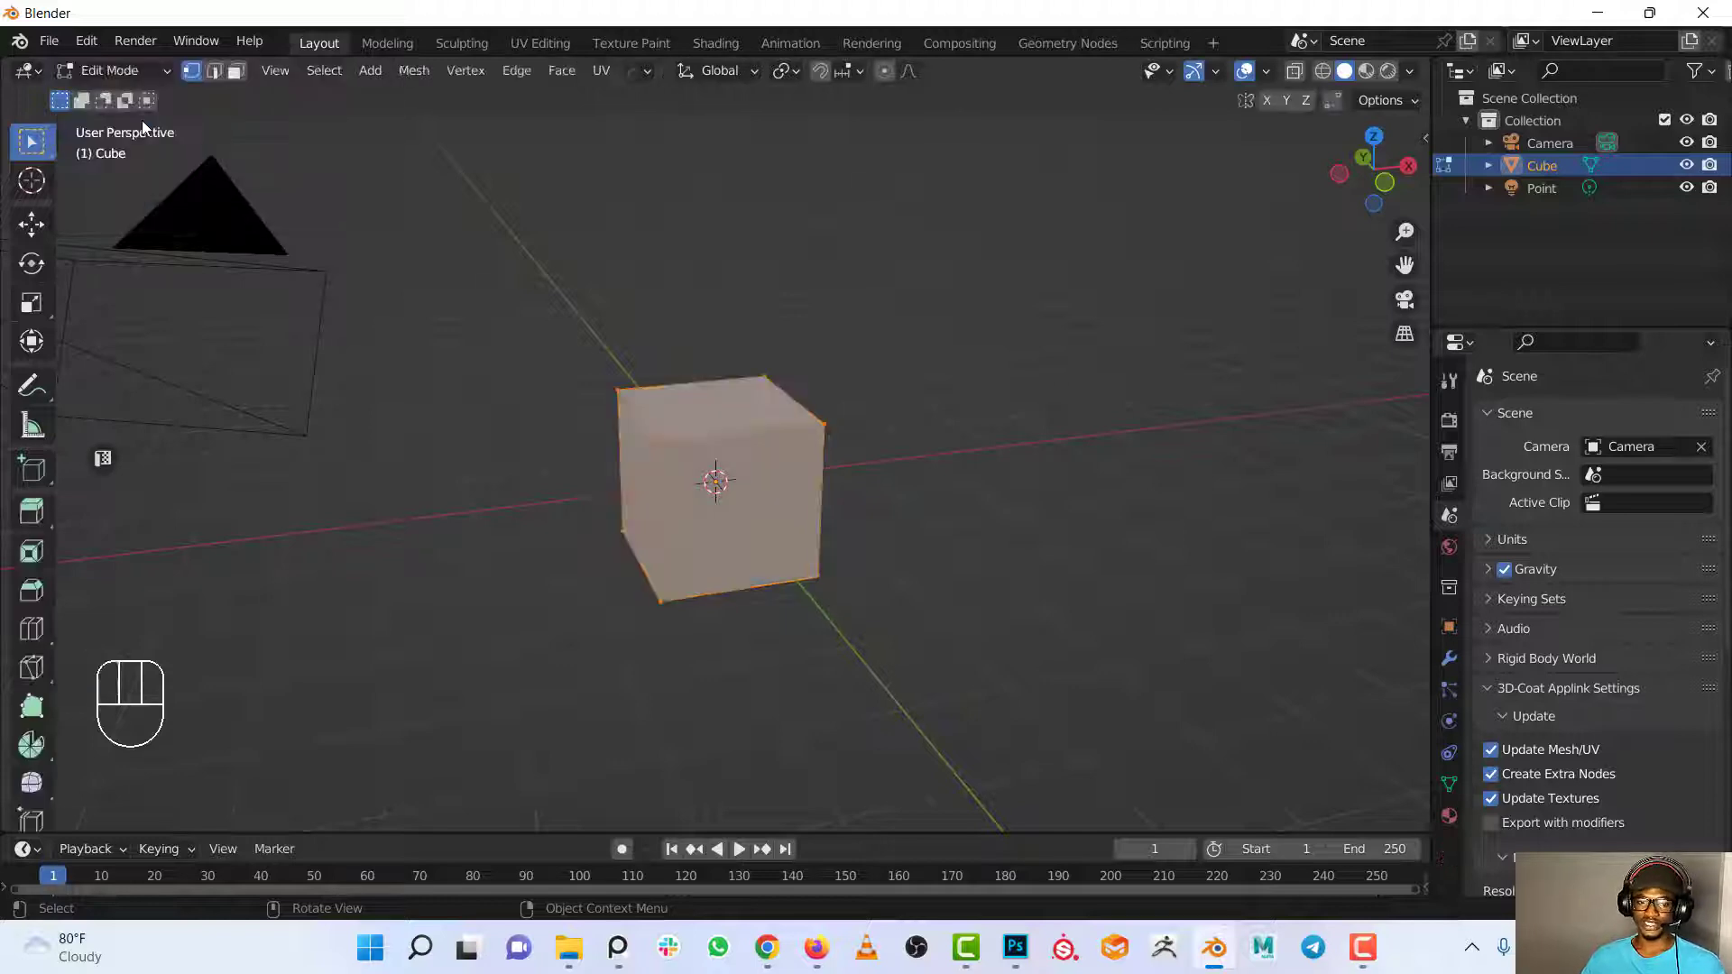
# Toggle the cube between Edit Mode and Object Mode, finishing in Object Mode.
pyautogui.scroll(2, 719, 397)
pyautogui.scroll(1, 720, 397)
pyautogui.keyDown('shift'); pyautogui.moveTo(720, 397); pyautogui.dragTo(932, 465, button='middle'); pyautogui.keyUp('shift')
pyautogui.scroll(2, 774, 453)
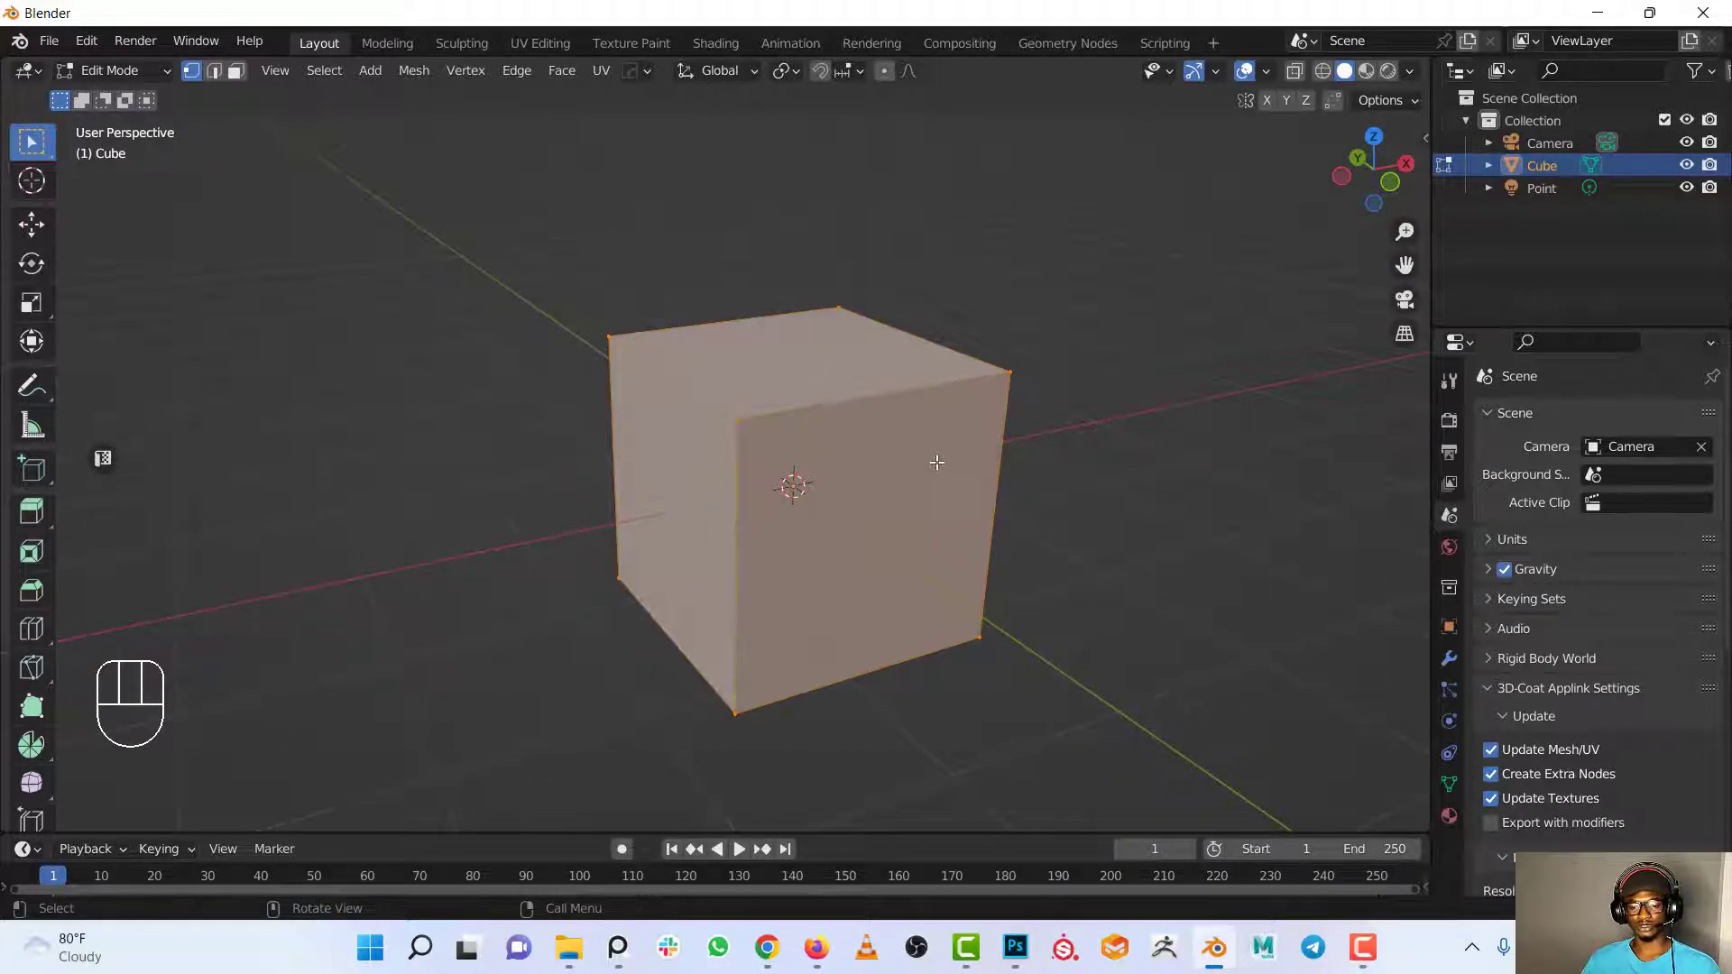
pyautogui.press('Tab')
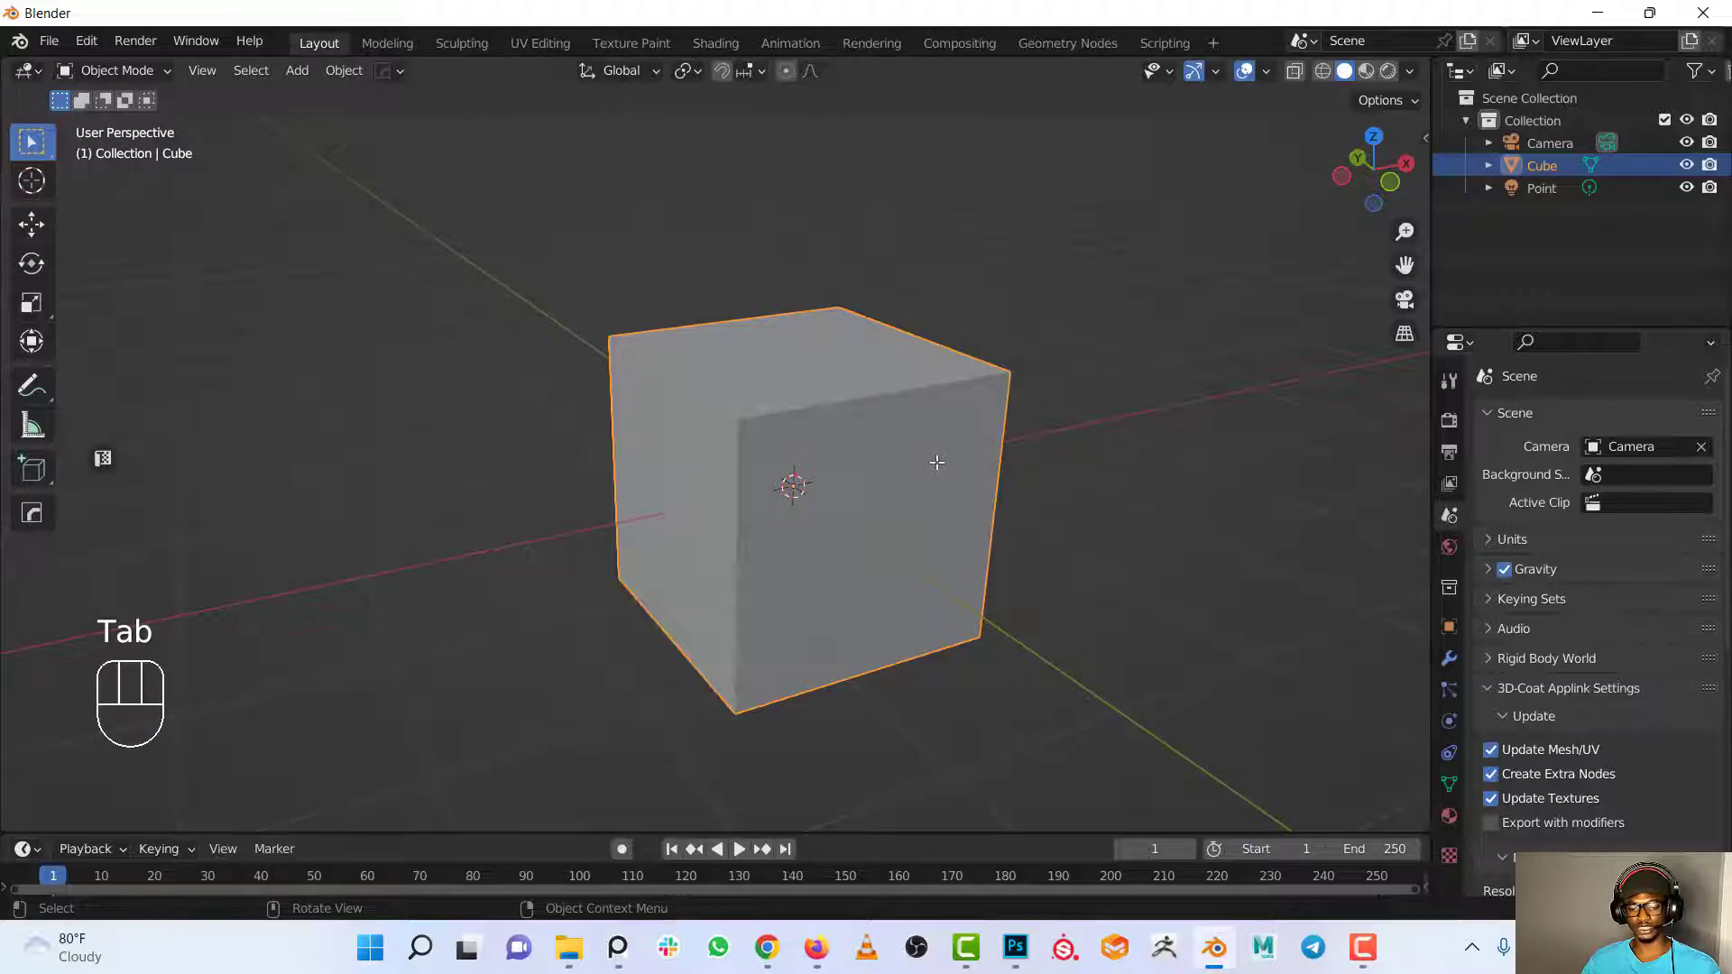
pyautogui.press('Tab')
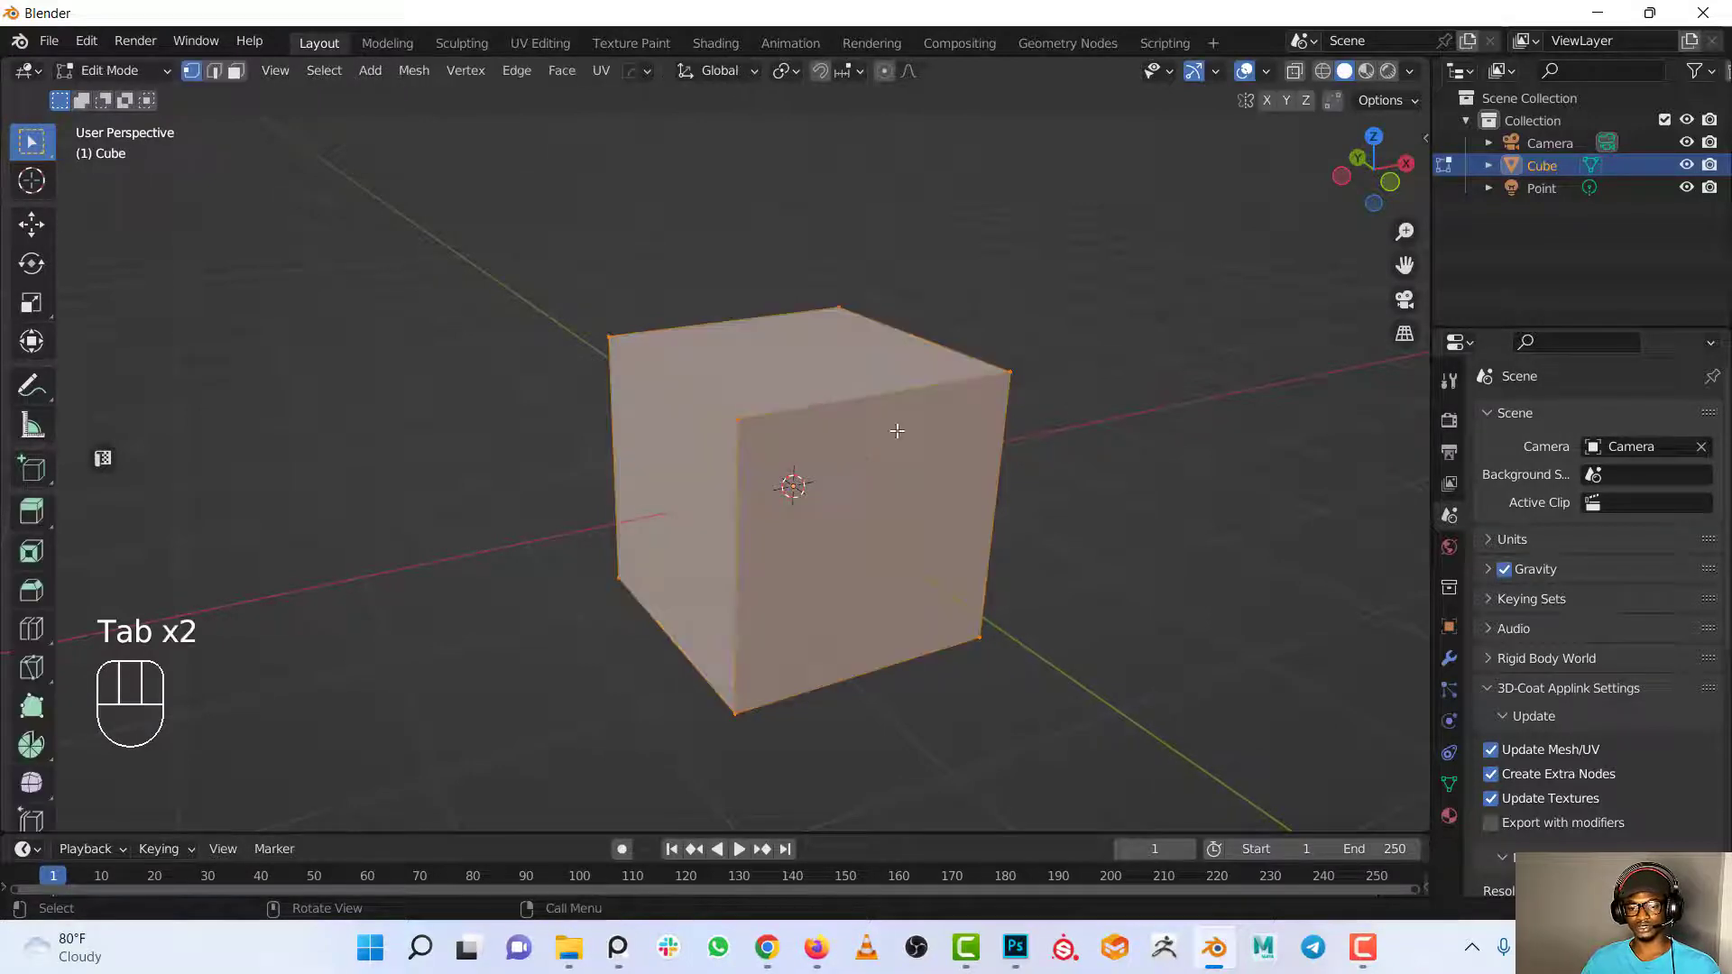
pyautogui.scroll(-2, 1036, 449)
pyautogui.scroll(2, 992, 448)
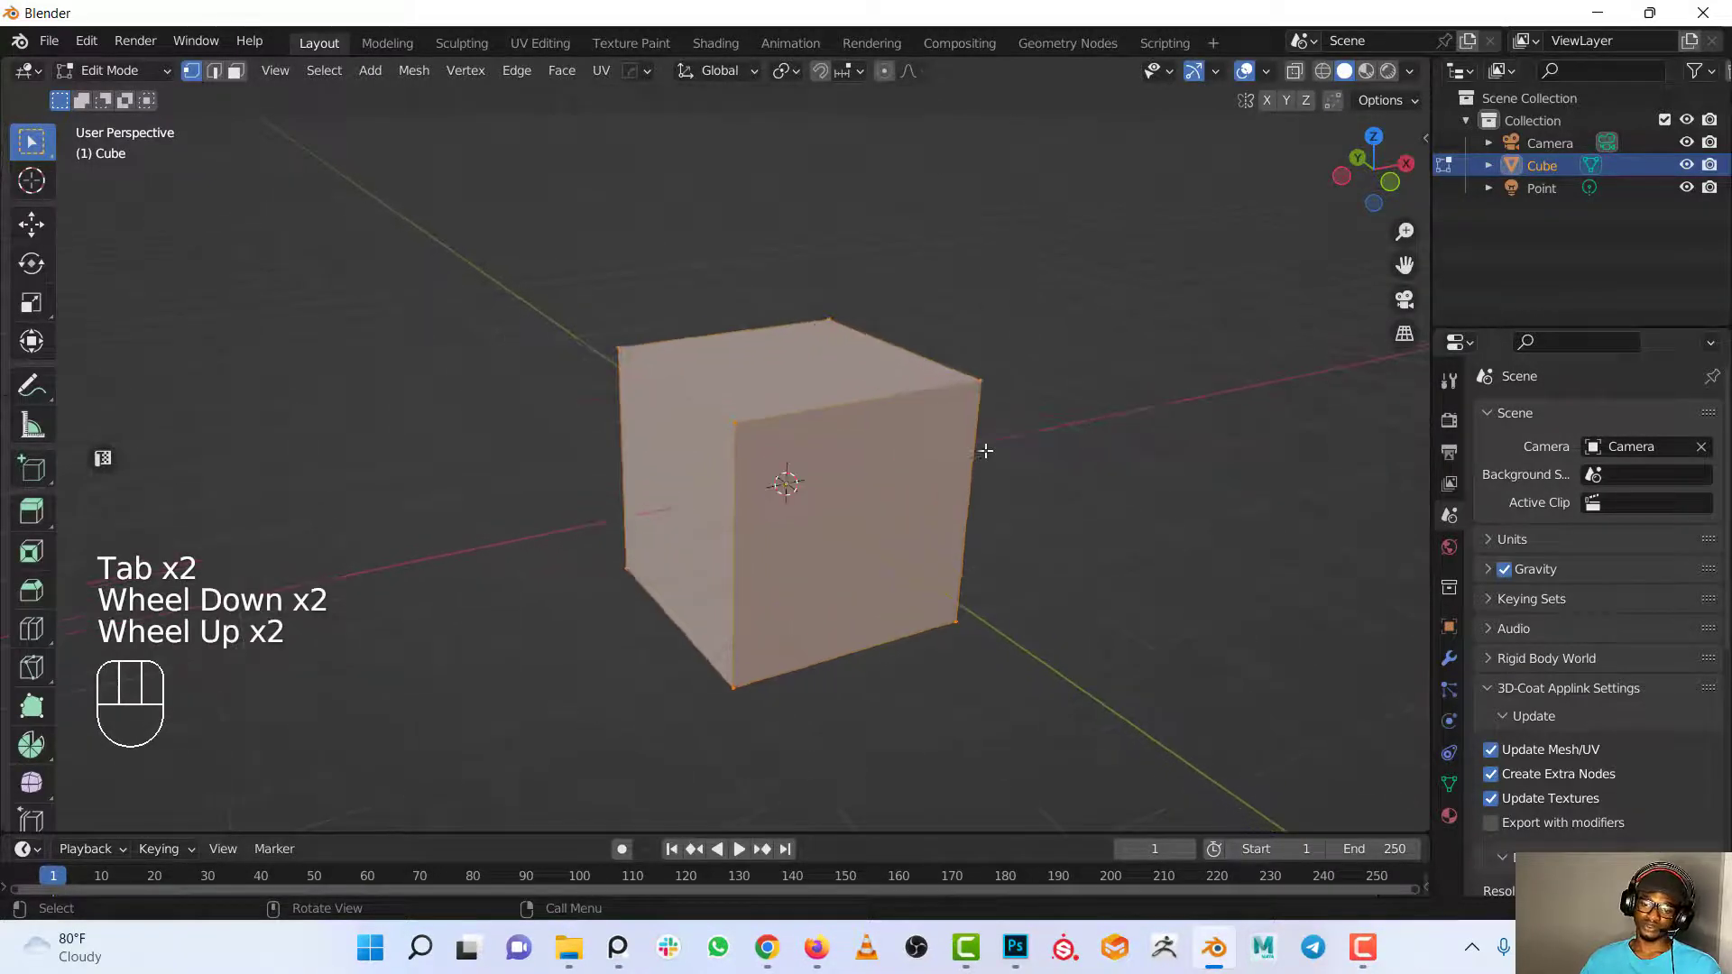
pyautogui.press('Tab')
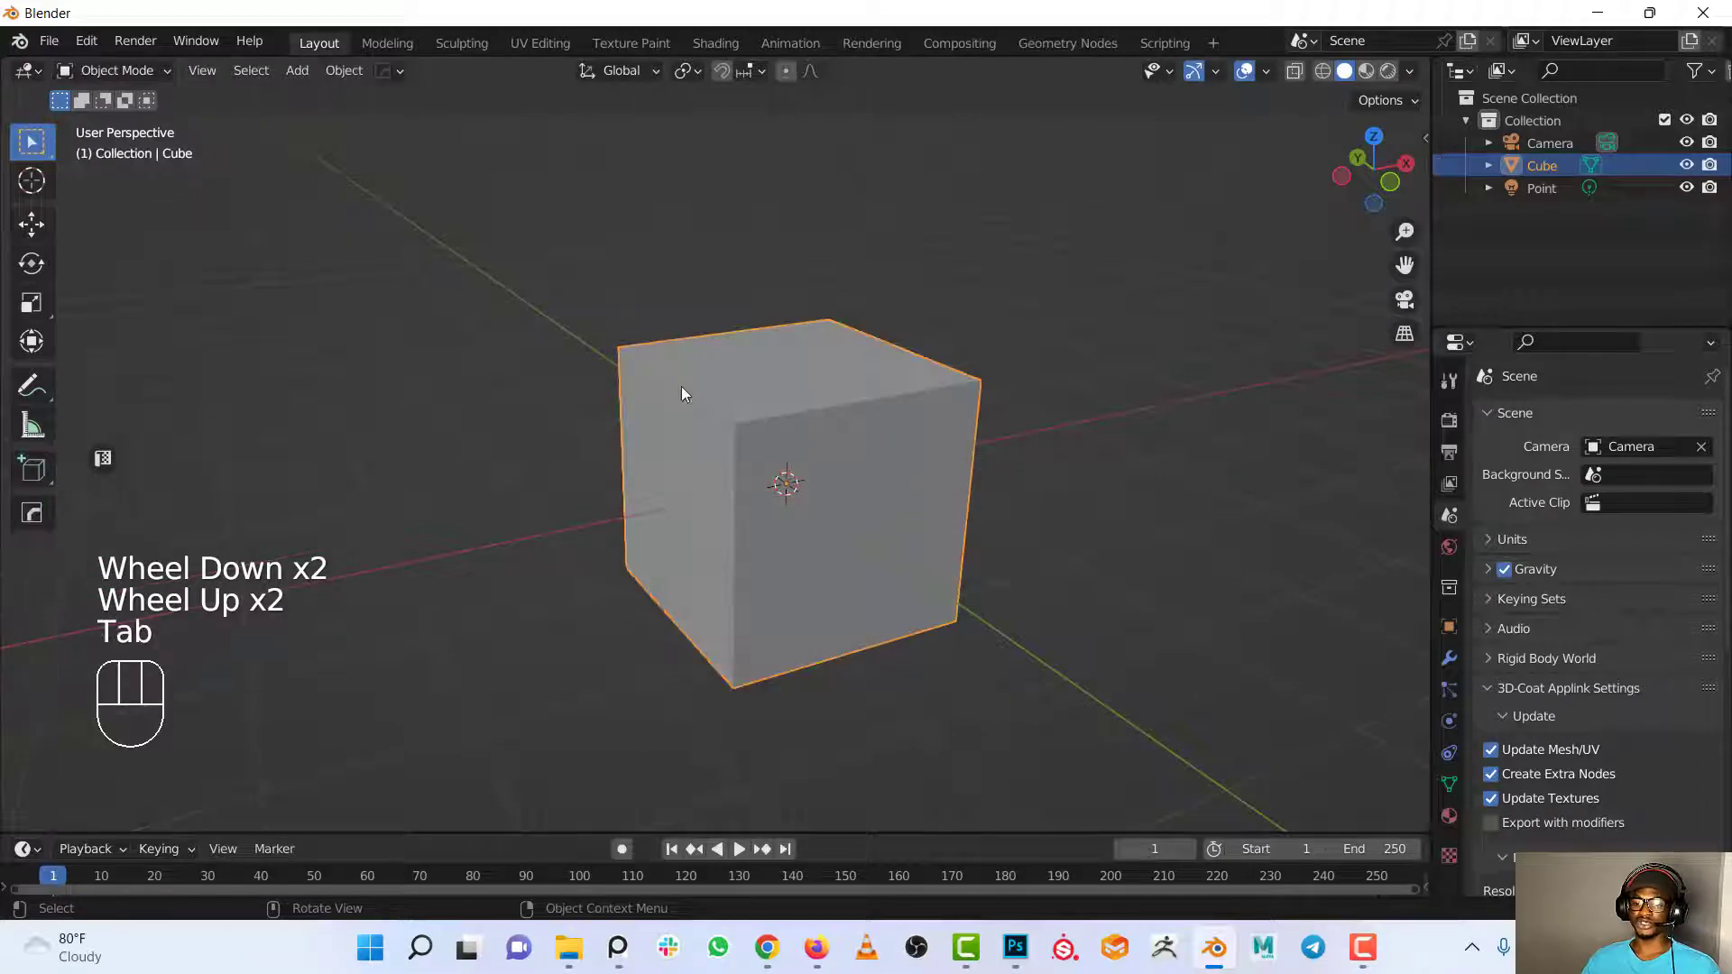
# Duplicate the cube and place the copy up and away from the original, clear of its upper right side.
pyautogui.scroll(-1, 826, 409)
pyautogui.keyDown('shift'); pyautogui.moveTo(826, 410); pyautogui.dragTo(674, 517, button='middle'); pyautogui.keyUp('shift')
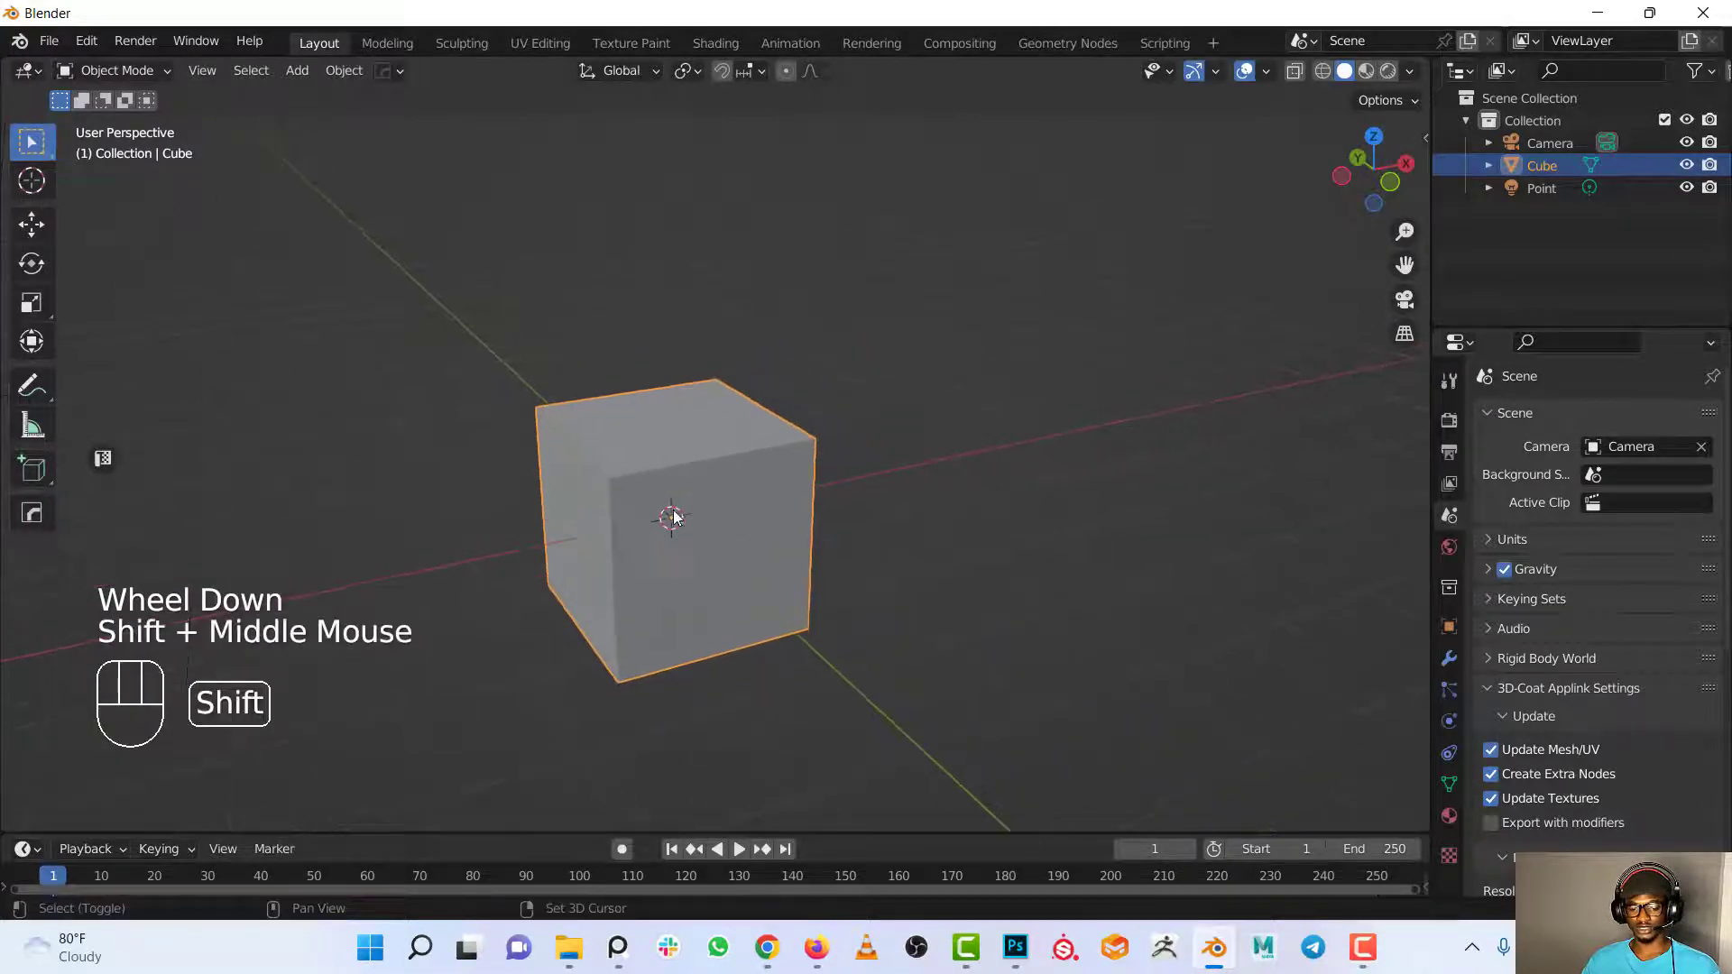
pyautogui.hotkey('shift', 'd')
pyautogui.click(1087, 311)
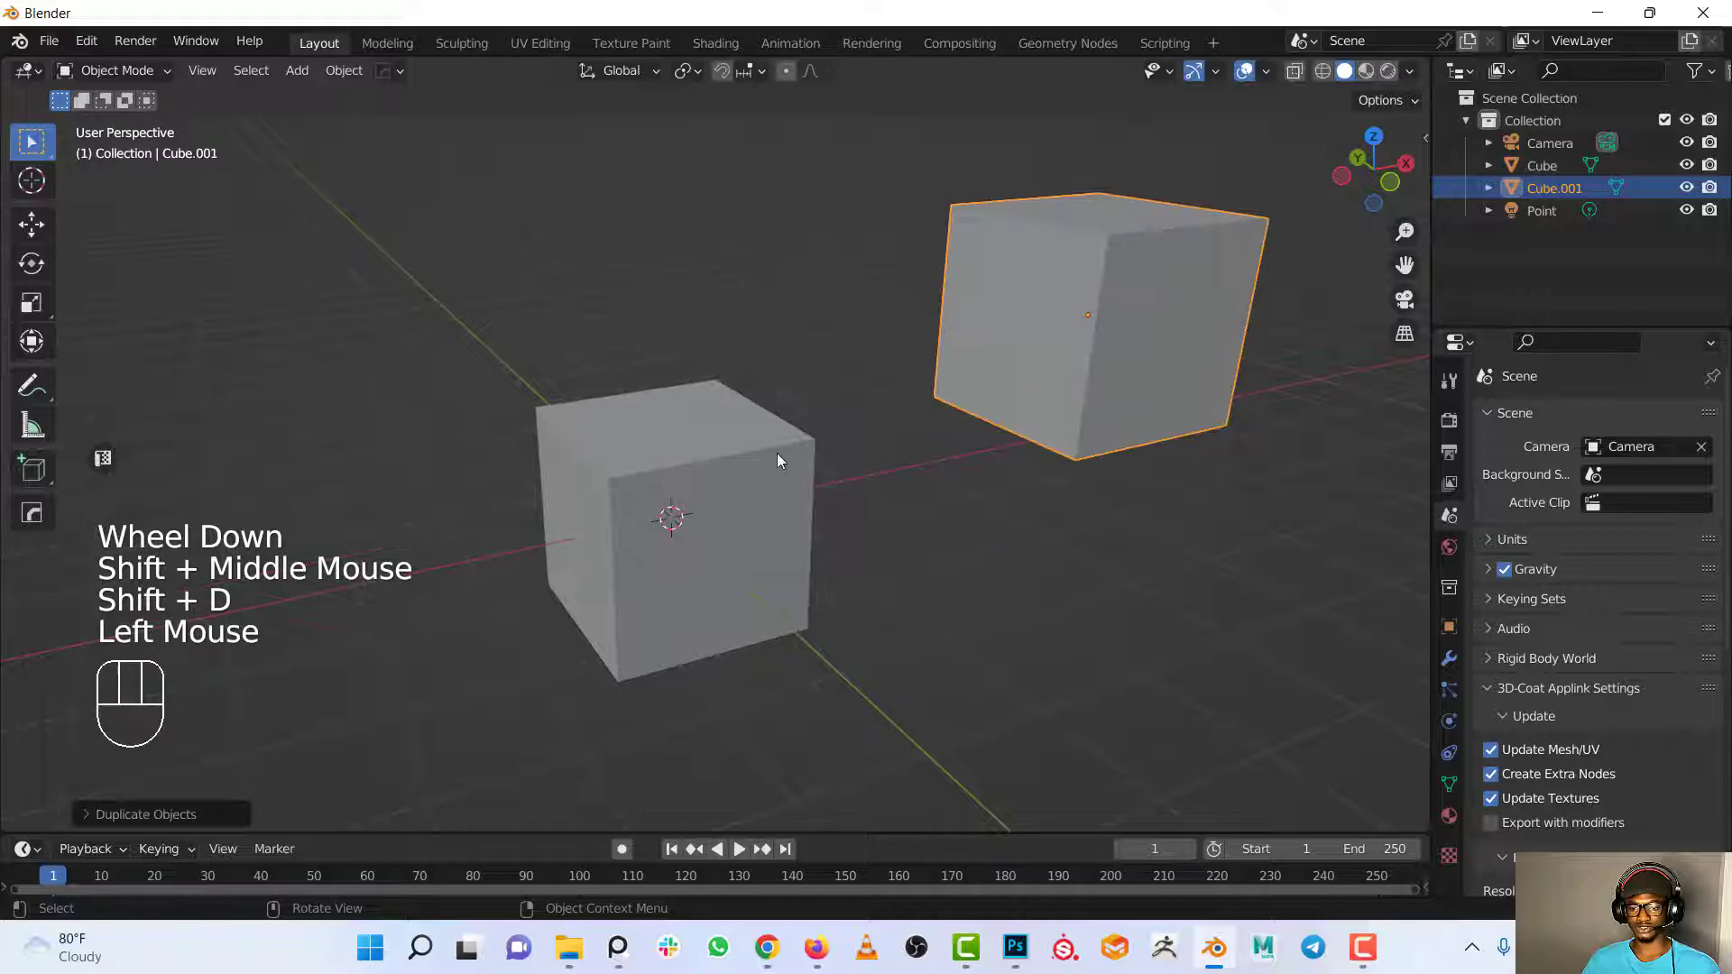
# Put the original cube in Edit Mode and try to select the duplicate cube from there.
pyautogui.click(702, 469)
pyautogui.press('Tab')
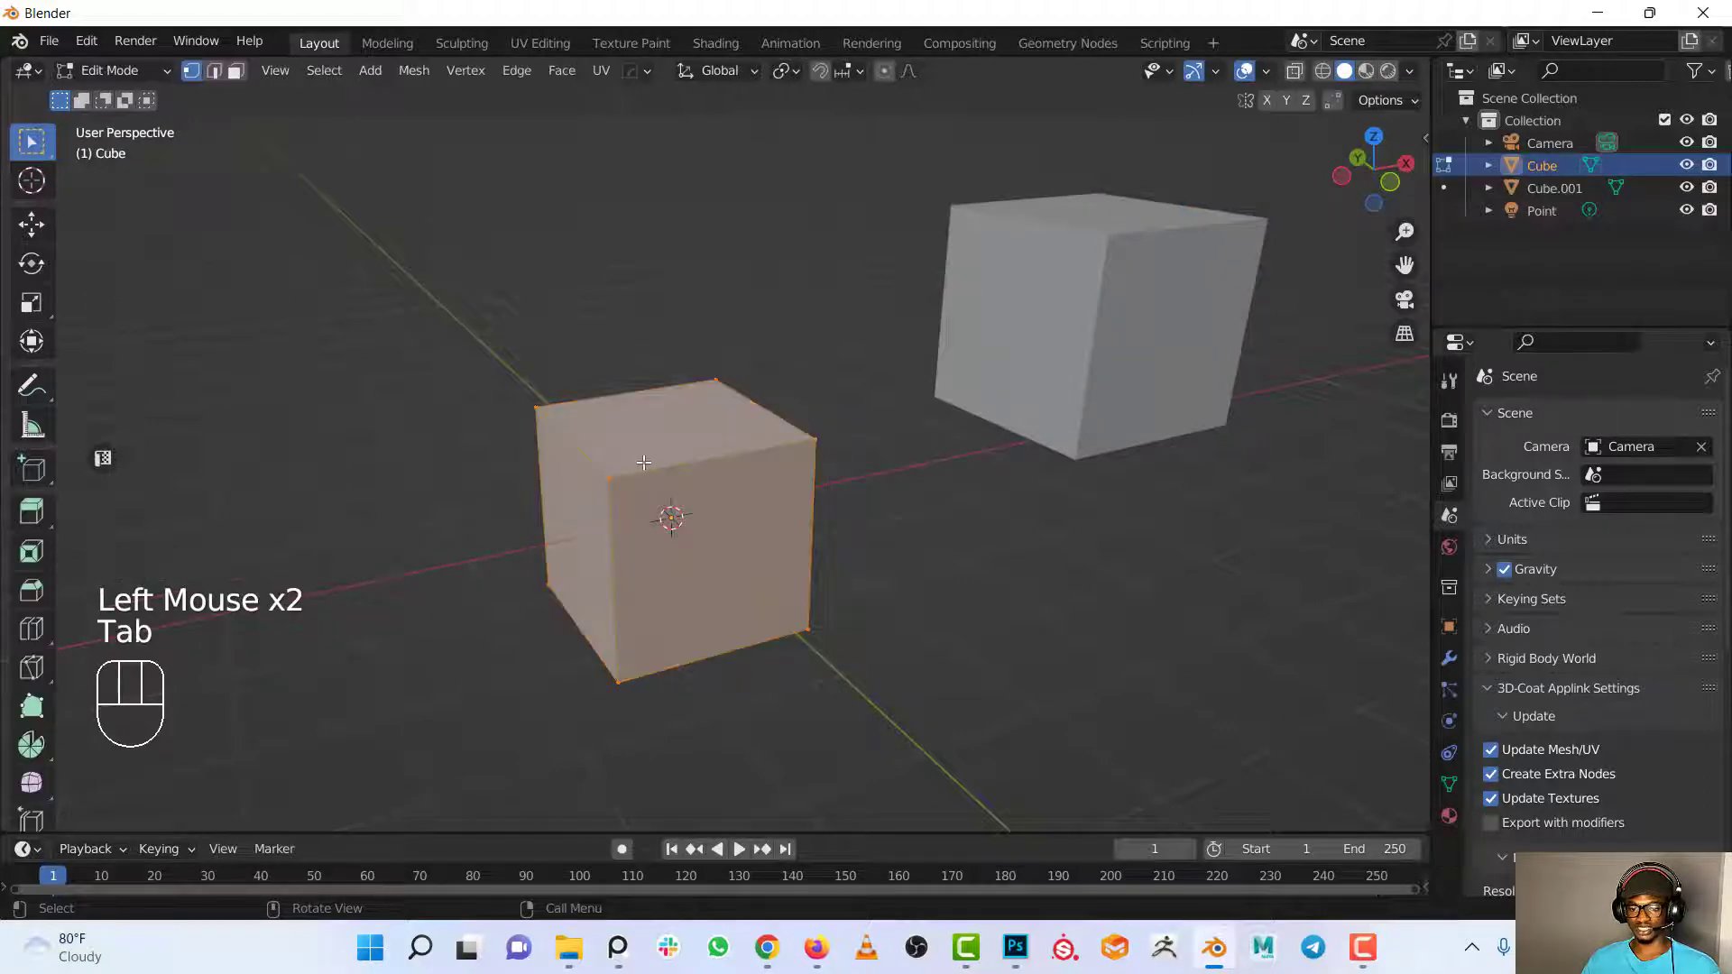
pyautogui.doubleClick(1140, 206)
pyautogui.click(1140, 206)
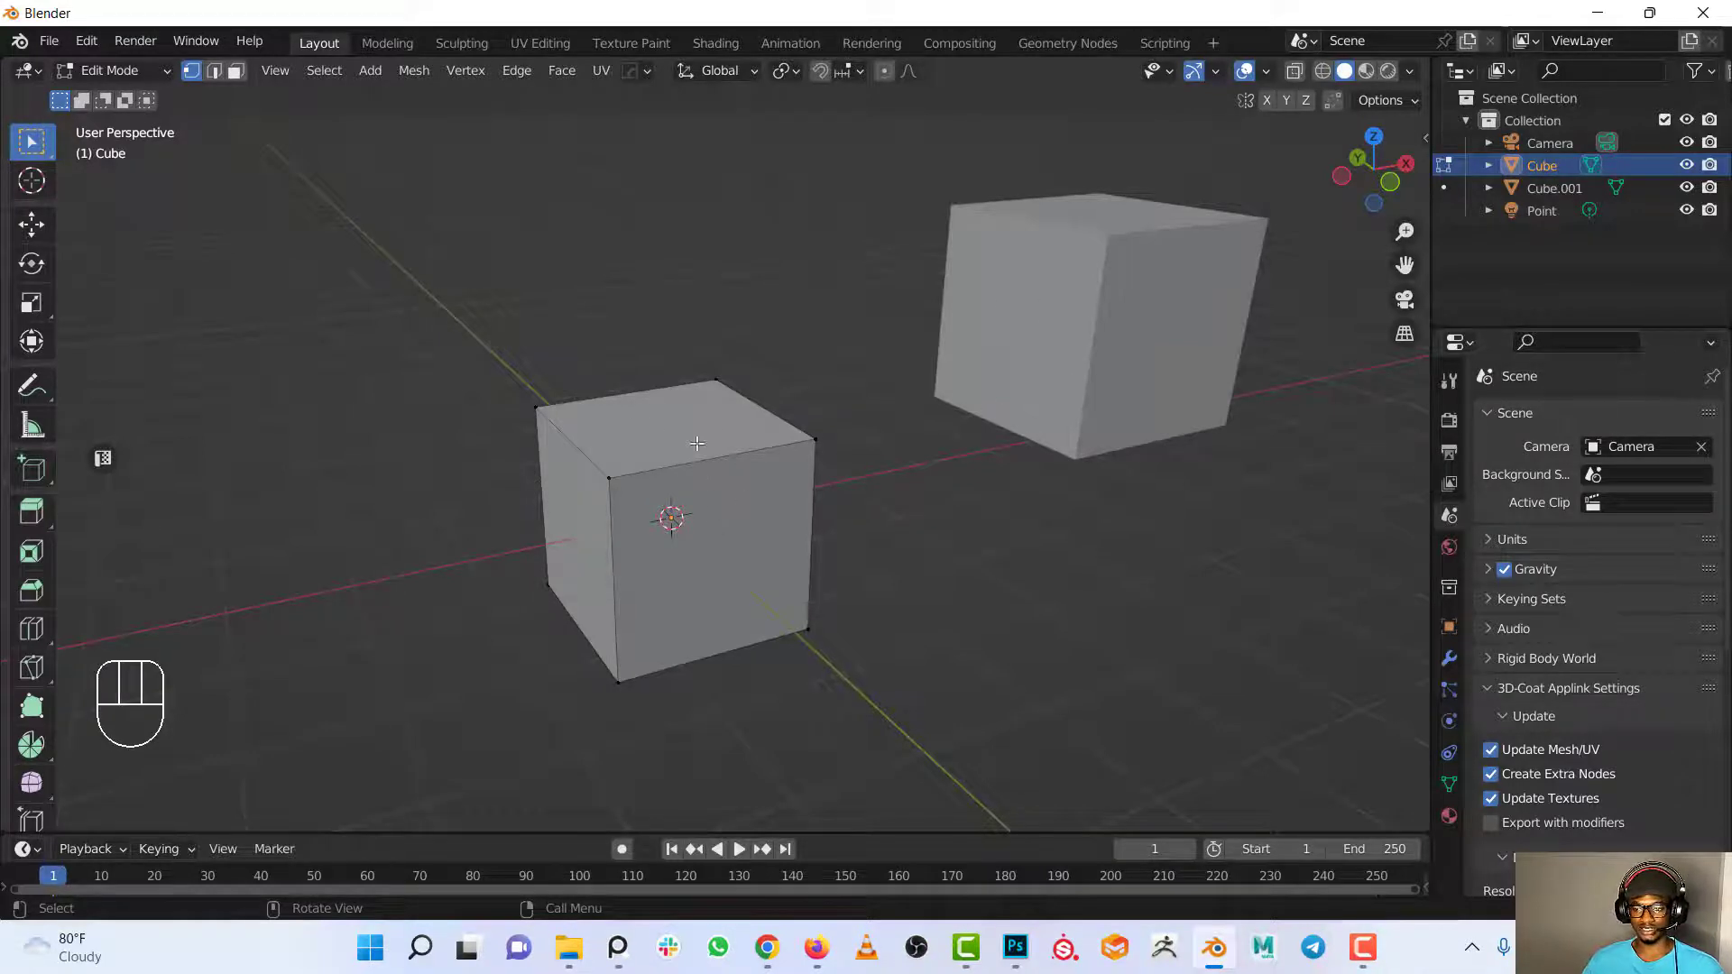
# Return to Object Mode and delete the duplicate cube.
pyautogui.press('Tab')
pyautogui.click(1012, 303)
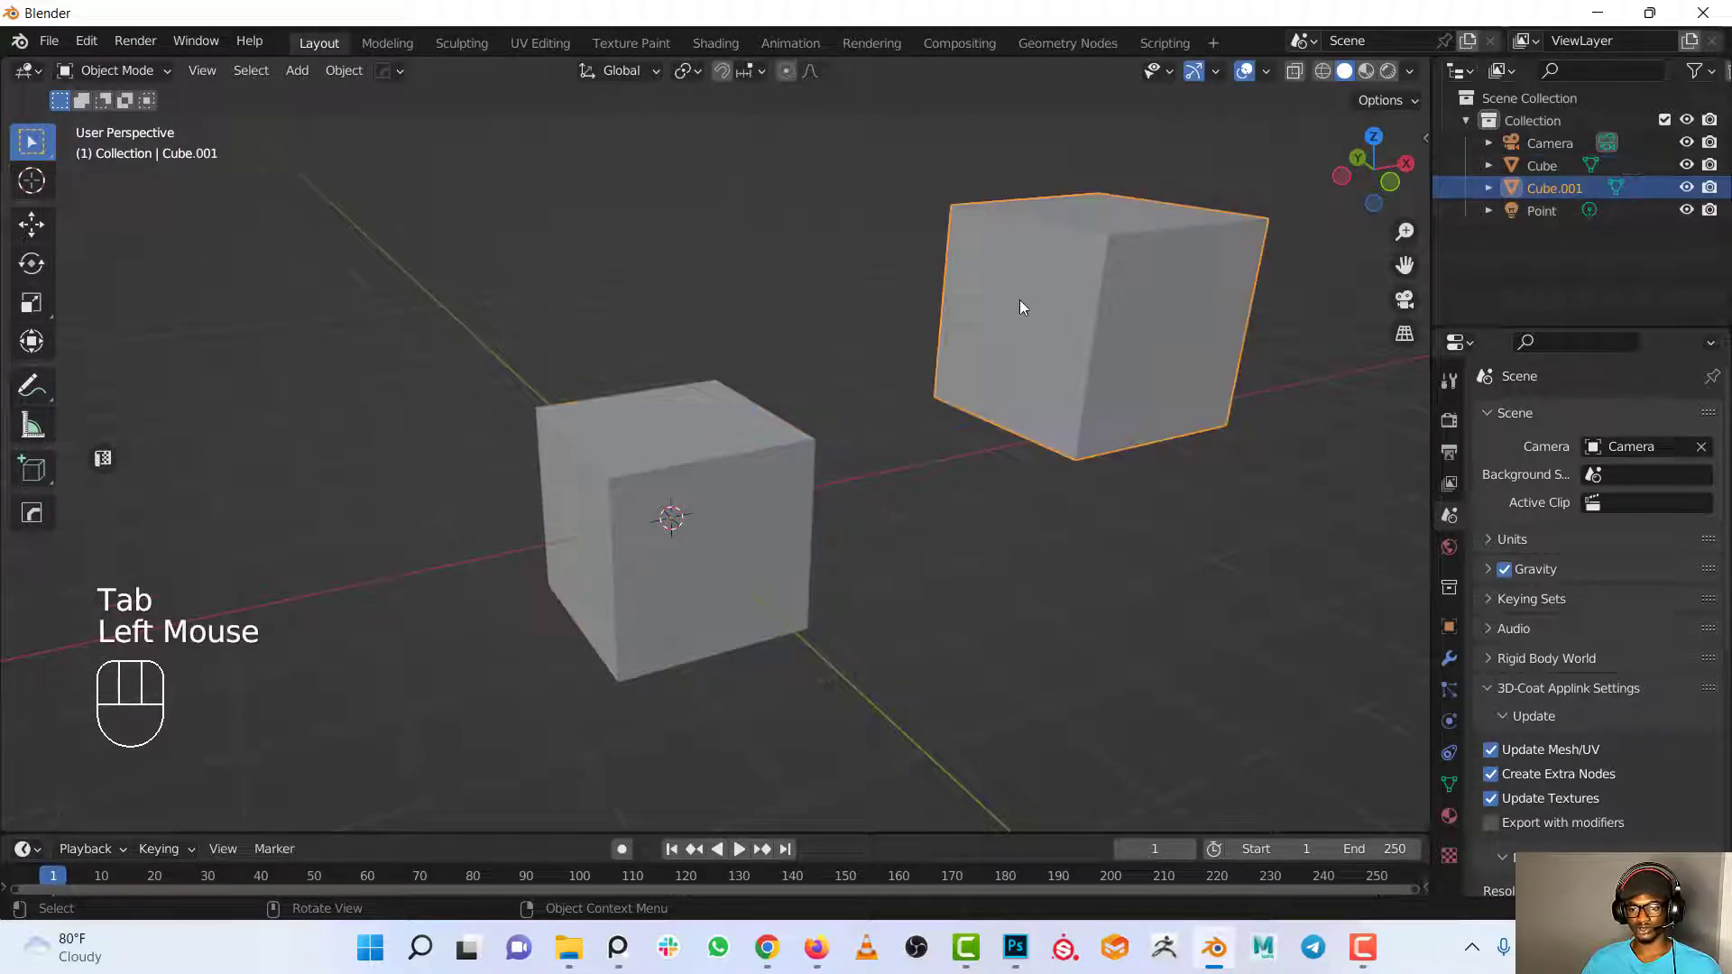
pyautogui.press('x')
pyautogui.keyDown('shift'); pyautogui.scroll(1, 781, 551); pyautogui.keyUp('shift')
pyautogui.keyDown('shift'); pyautogui.moveTo(782, 552); pyautogui.dragTo(781, 552, button='middle'); pyautogui.keyUp('shift')
pyautogui.scroll(3, 782, 547)
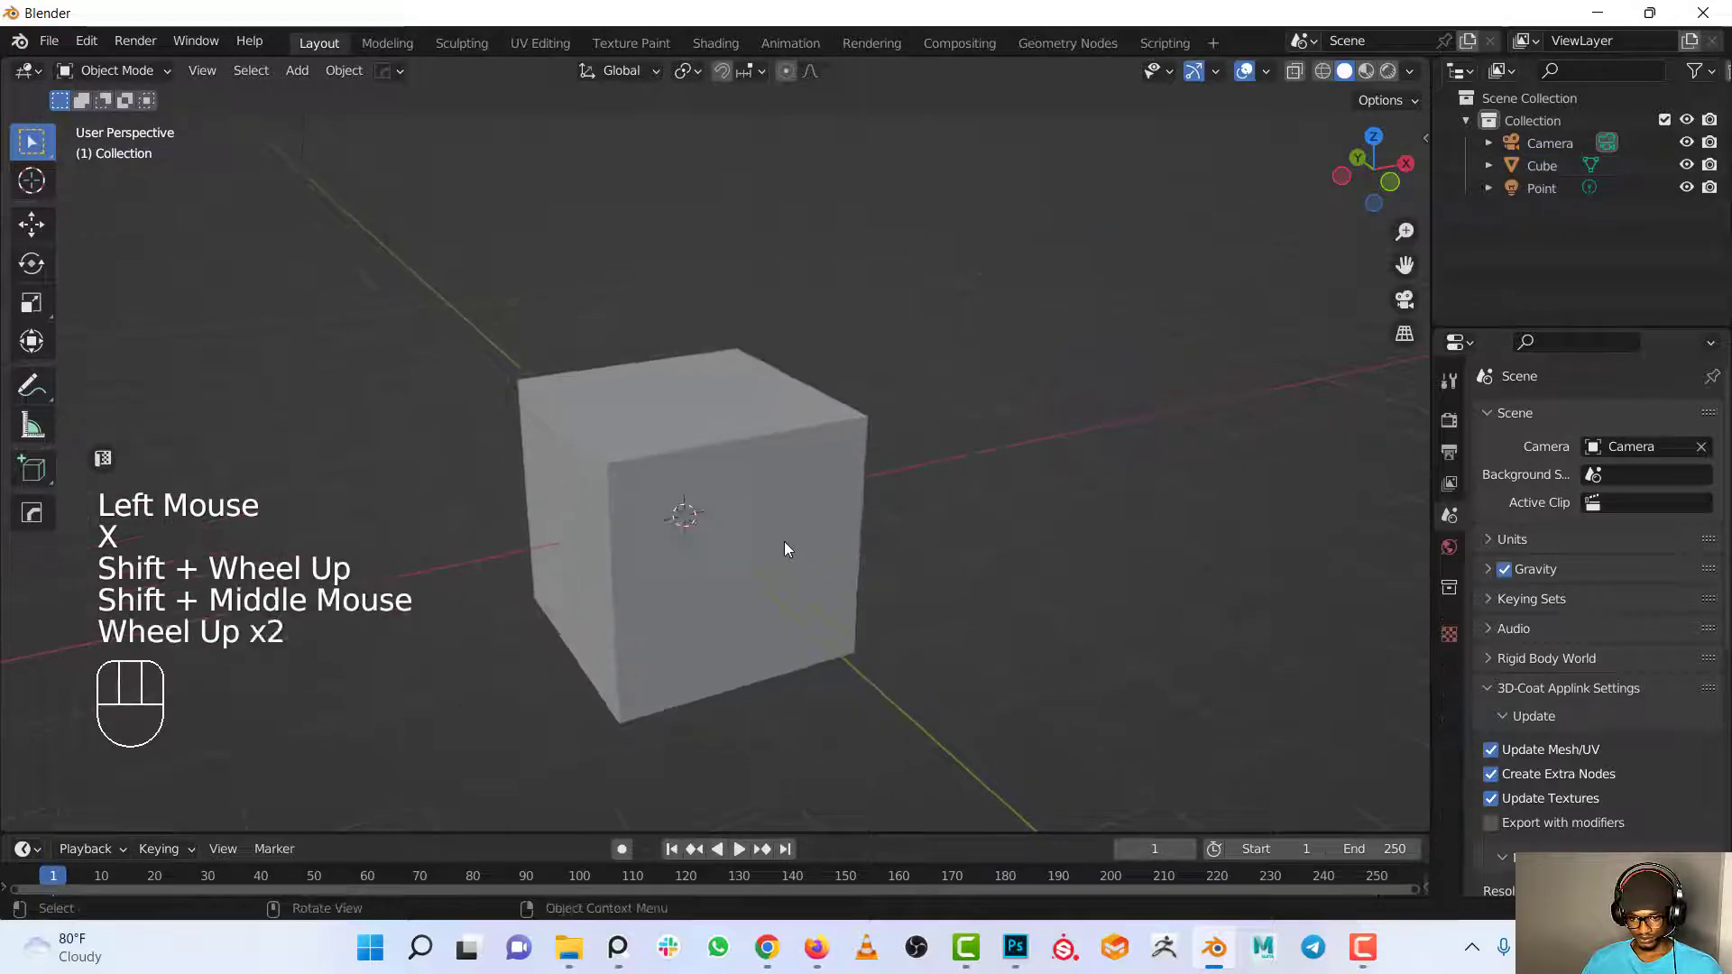
# Select the remaining cube and enter Edit Mode with its corners in close view.
pyautogui.click(704, 506)
pyautogui.press('Tab')
pyautogui.keyDown('shift'); pyautogui.moveTo(696, 475); pyautogui.dragTo(754, 487, button='middle'); pyautogui.keyUp('shift')
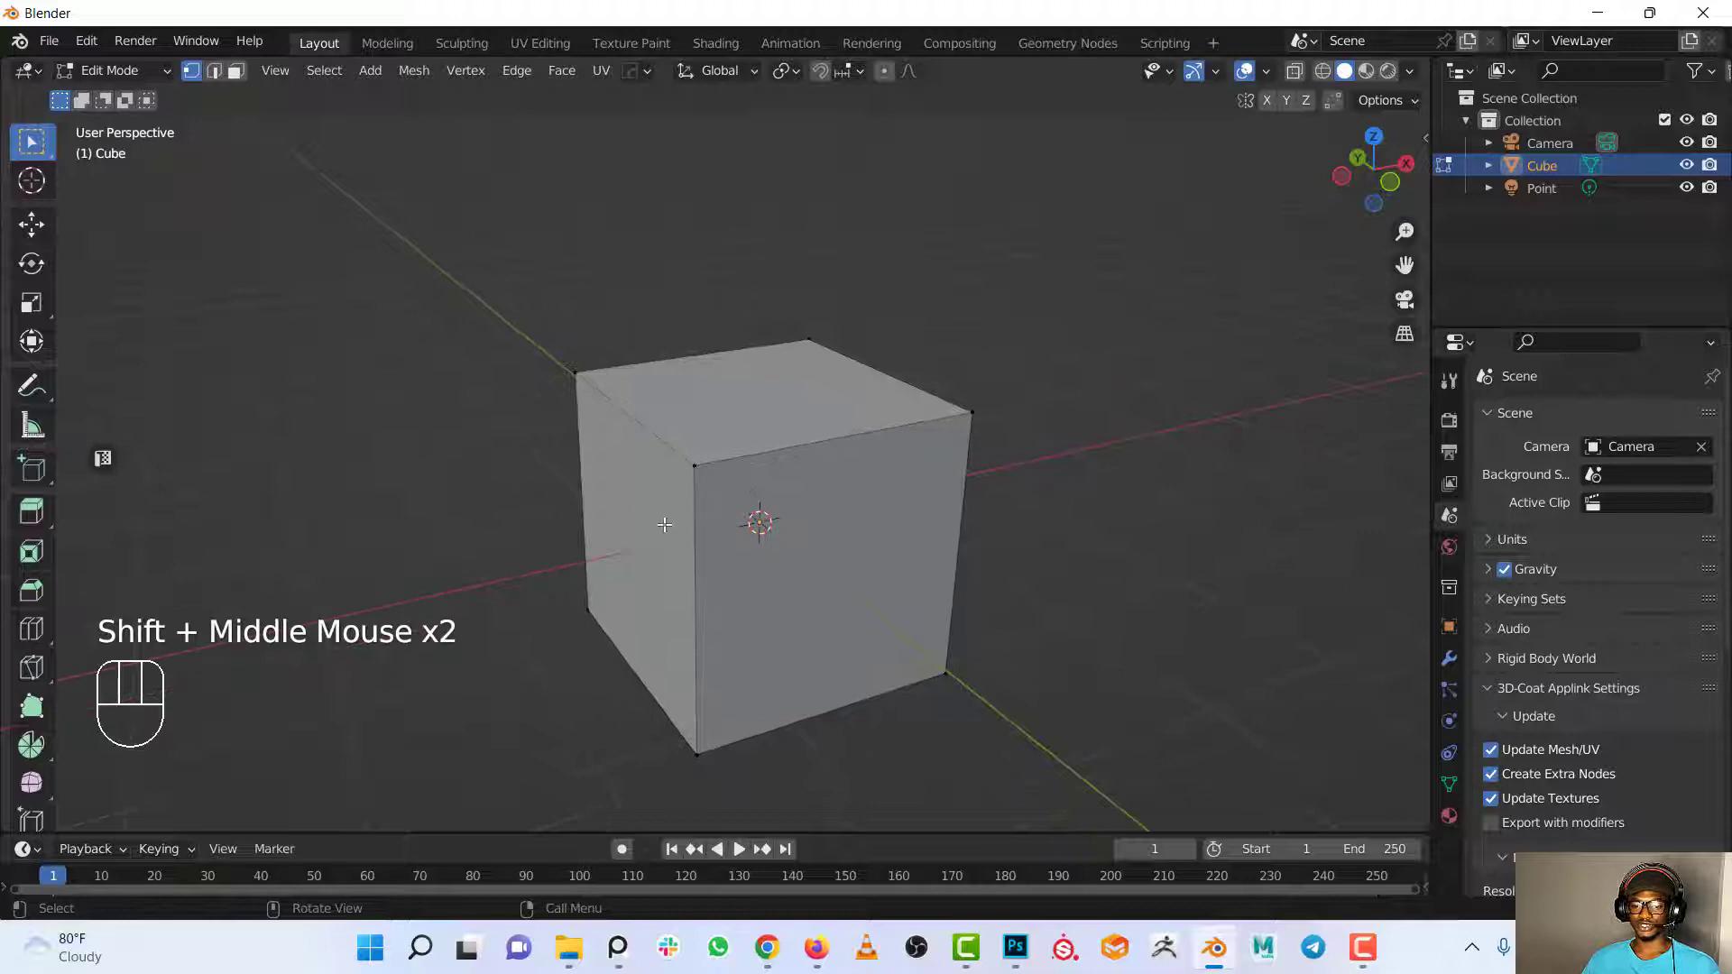
pyautogui.scroll(2, 727, 522)
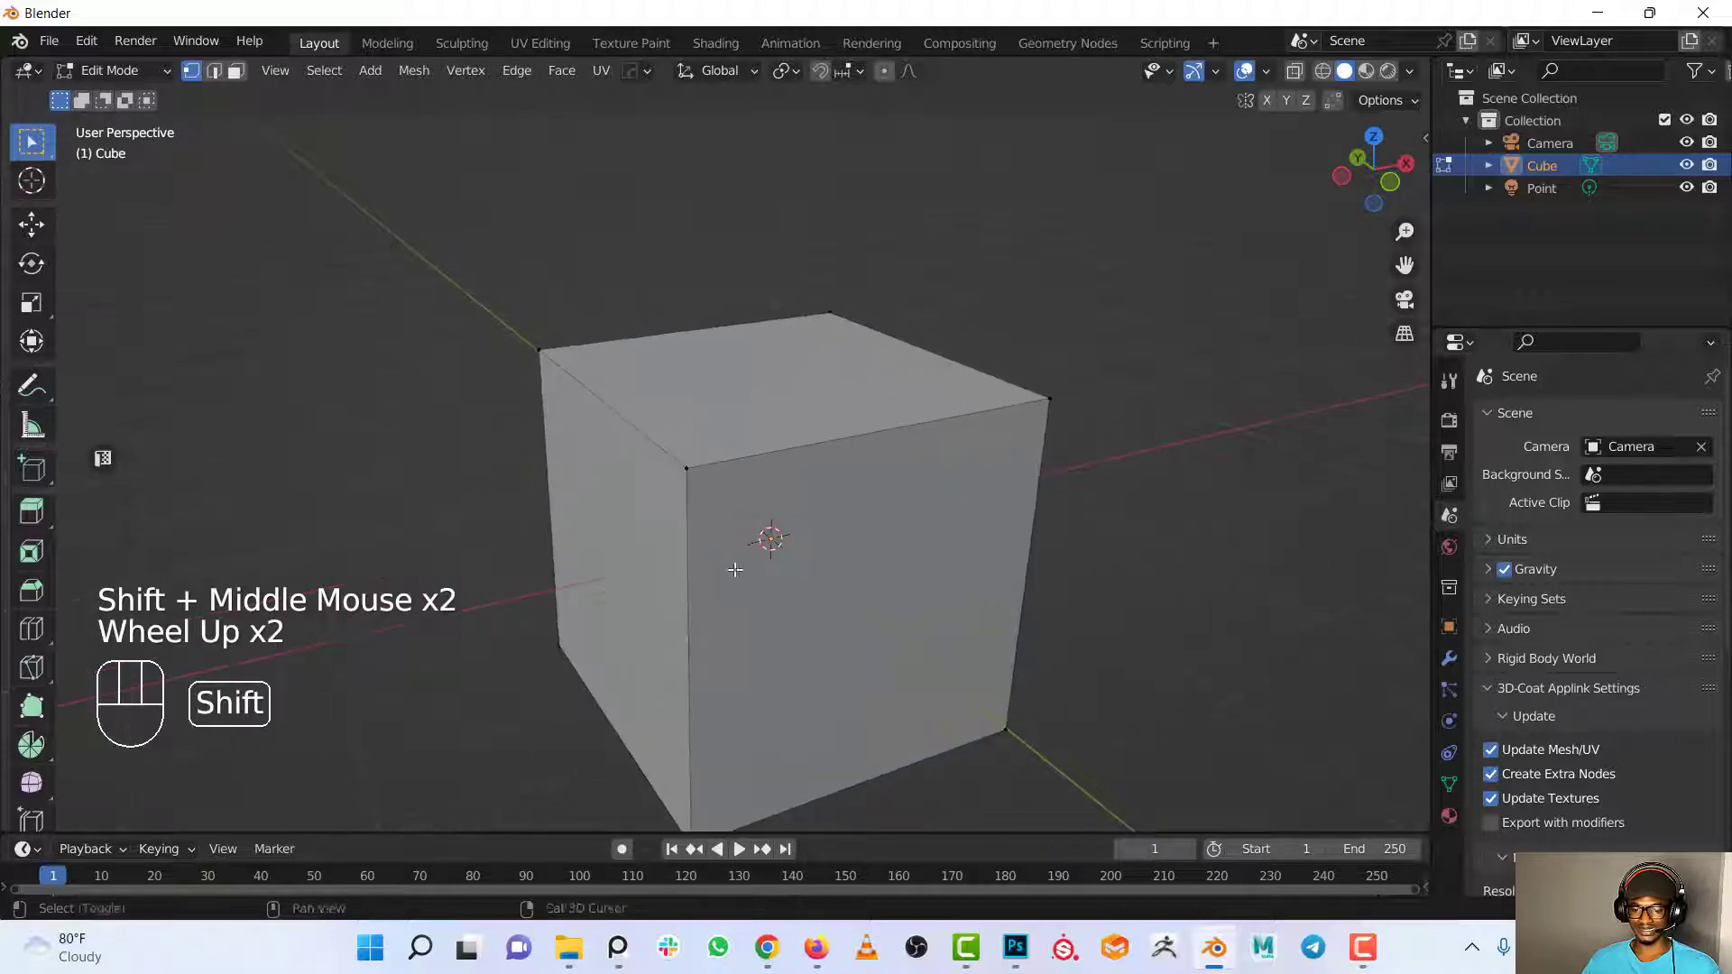
pyautogui.moveTo(734, 307)
pyautogui.keyDown('shift'); pyautogui.mouseDown(button='middle')
pyautogui.moveTo(734, 278)
pyautogui.moveTo(709, 284)
pyautogui.mouseUp(button='middle'); pyautogui.keyUp('shift')
pyautogui.scroll(1, 715, 383)
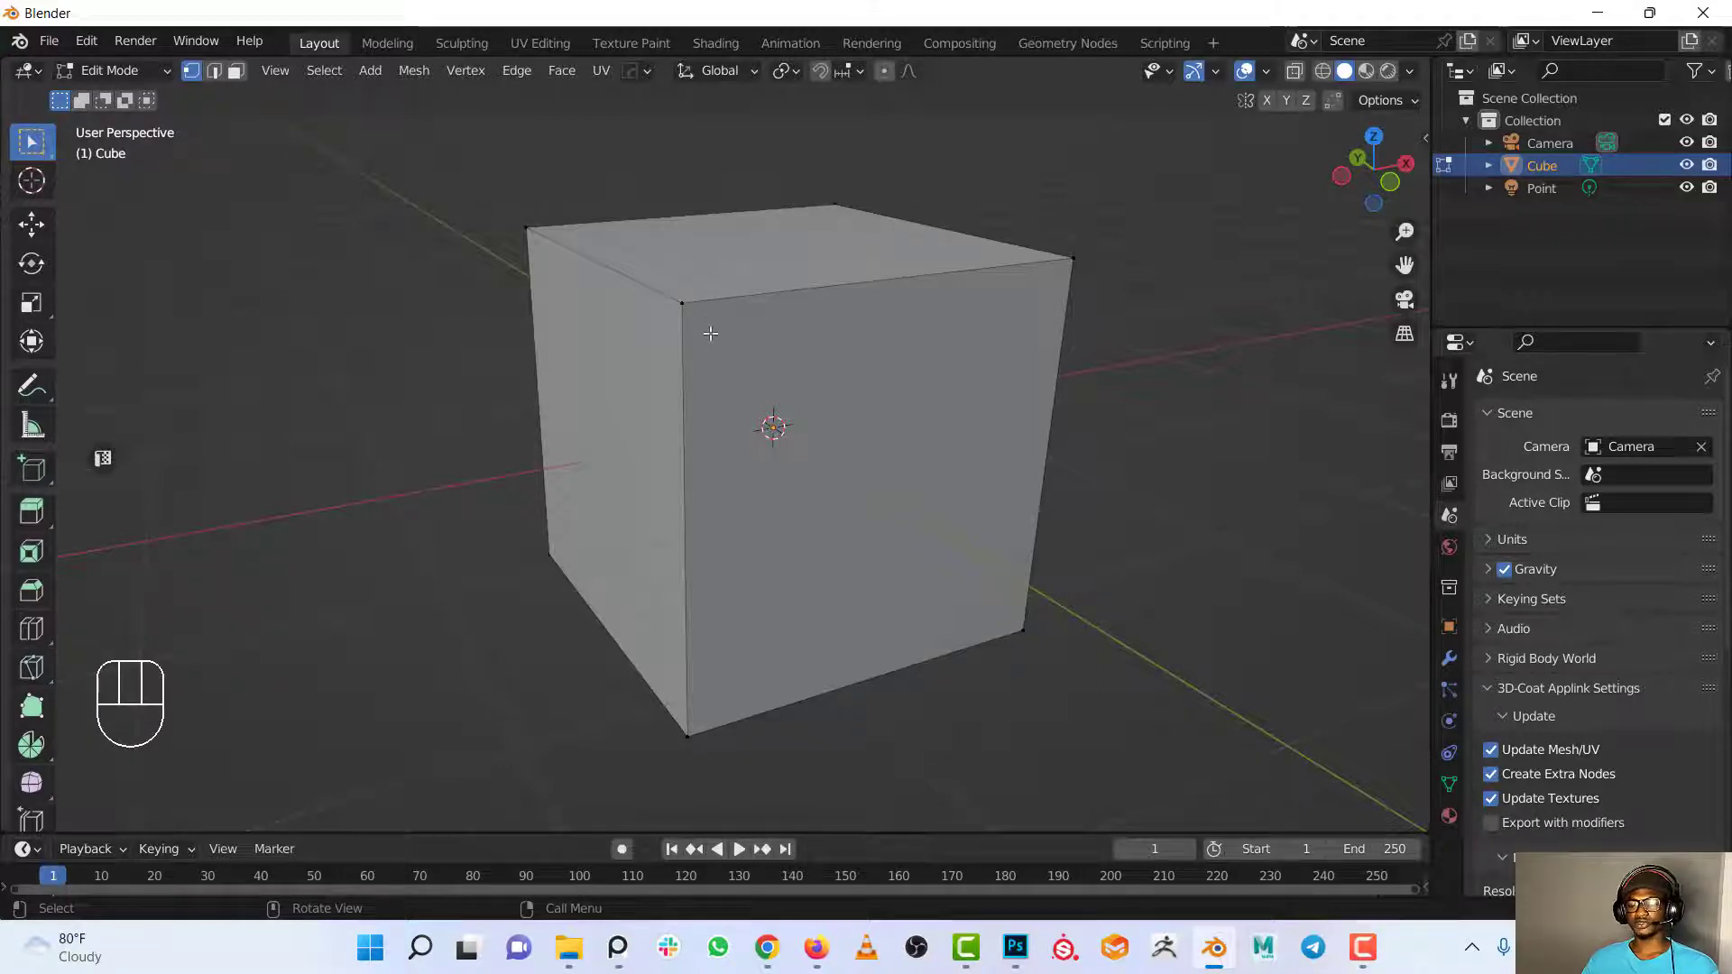
# Select the cube's top corner vertices one after another, ending on the nearest top corner.
pyautogui.click(682, 313)
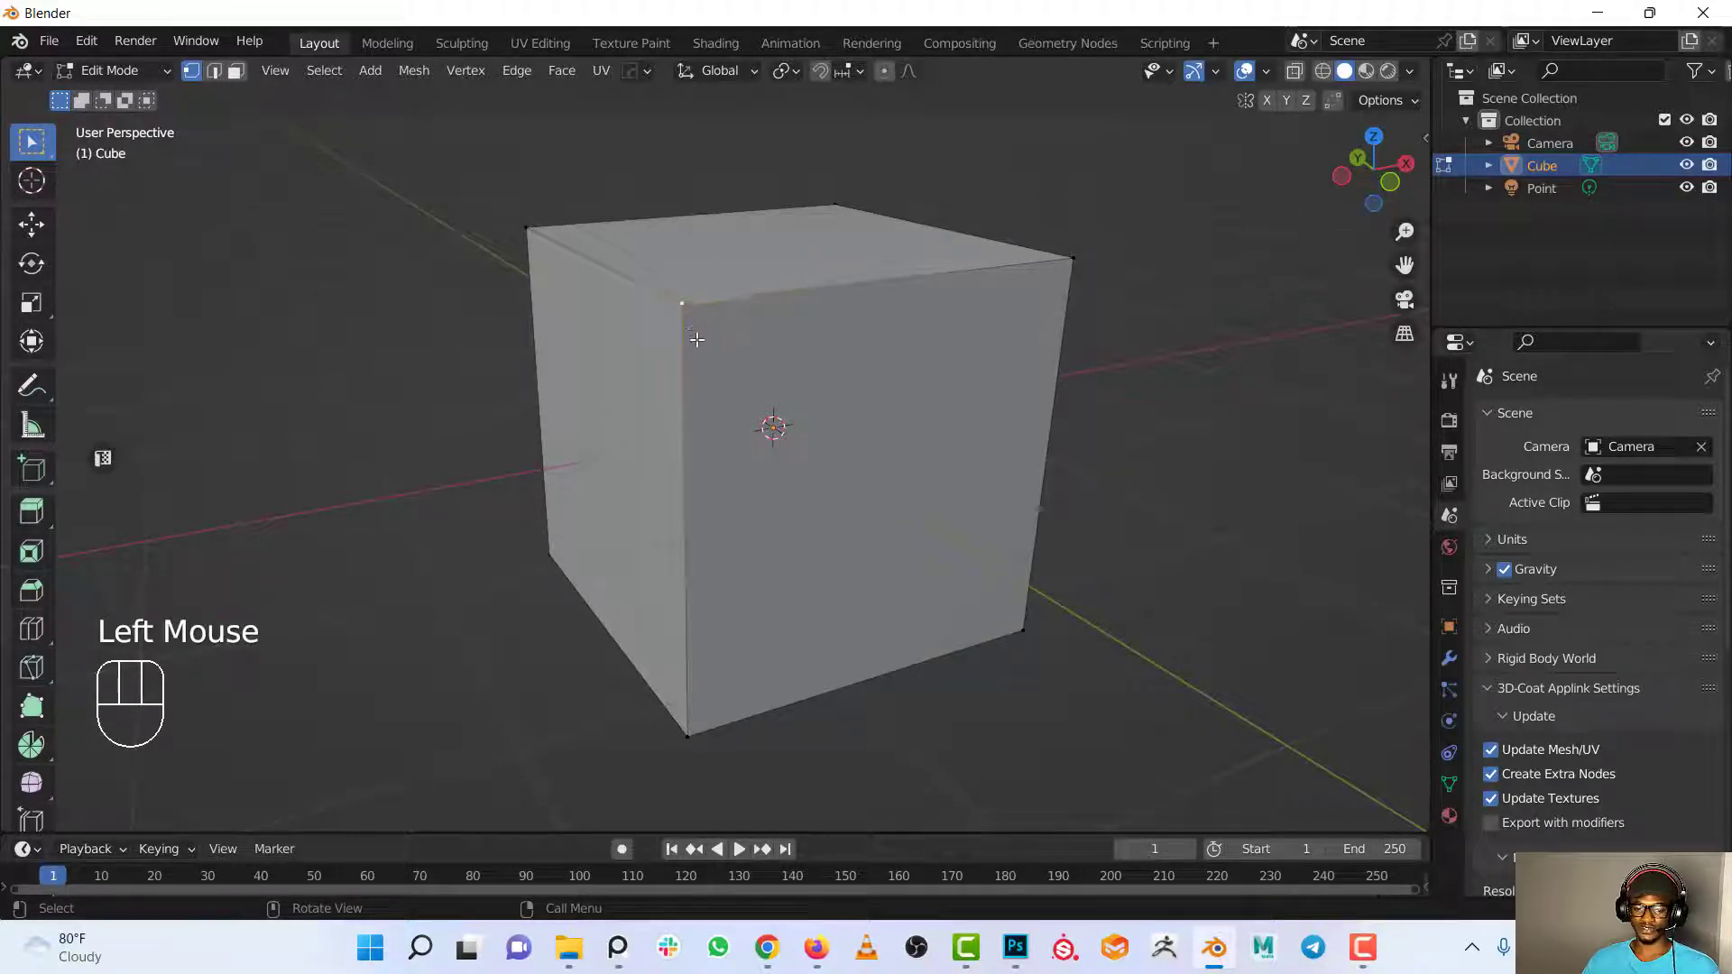
pyautogui.click(534, 222)
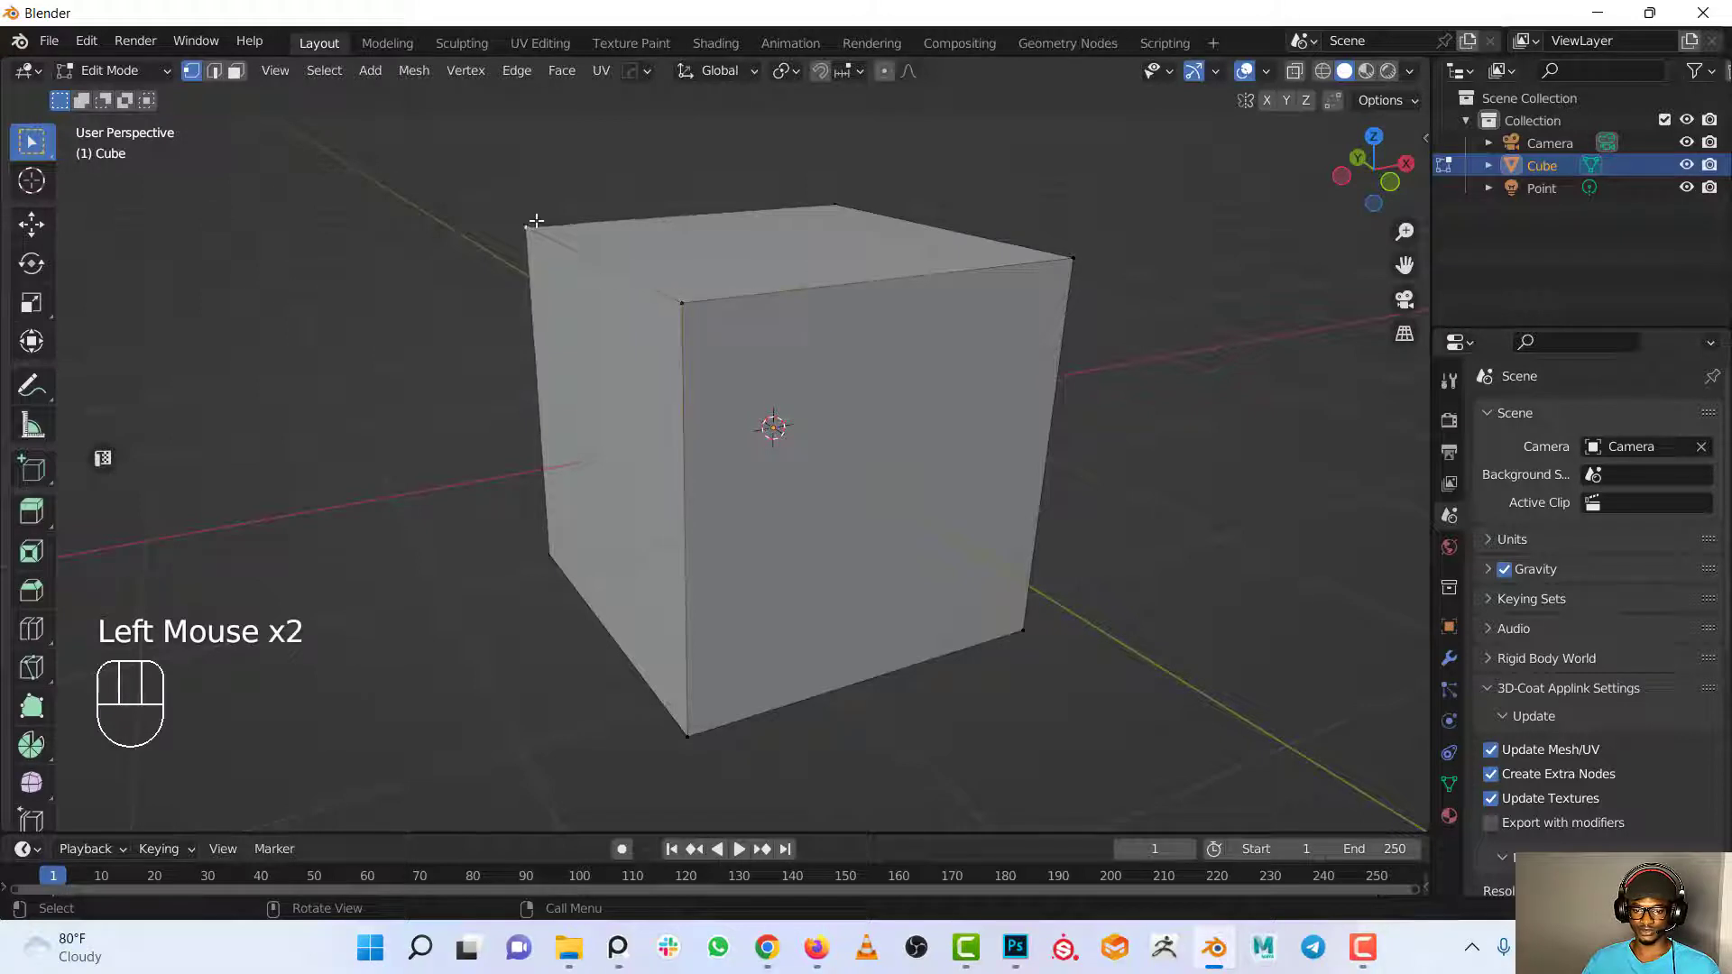
pyautogui.click(829, 199)
pyautogui.click(1023, 256)
pyautogui.click(693, 332)
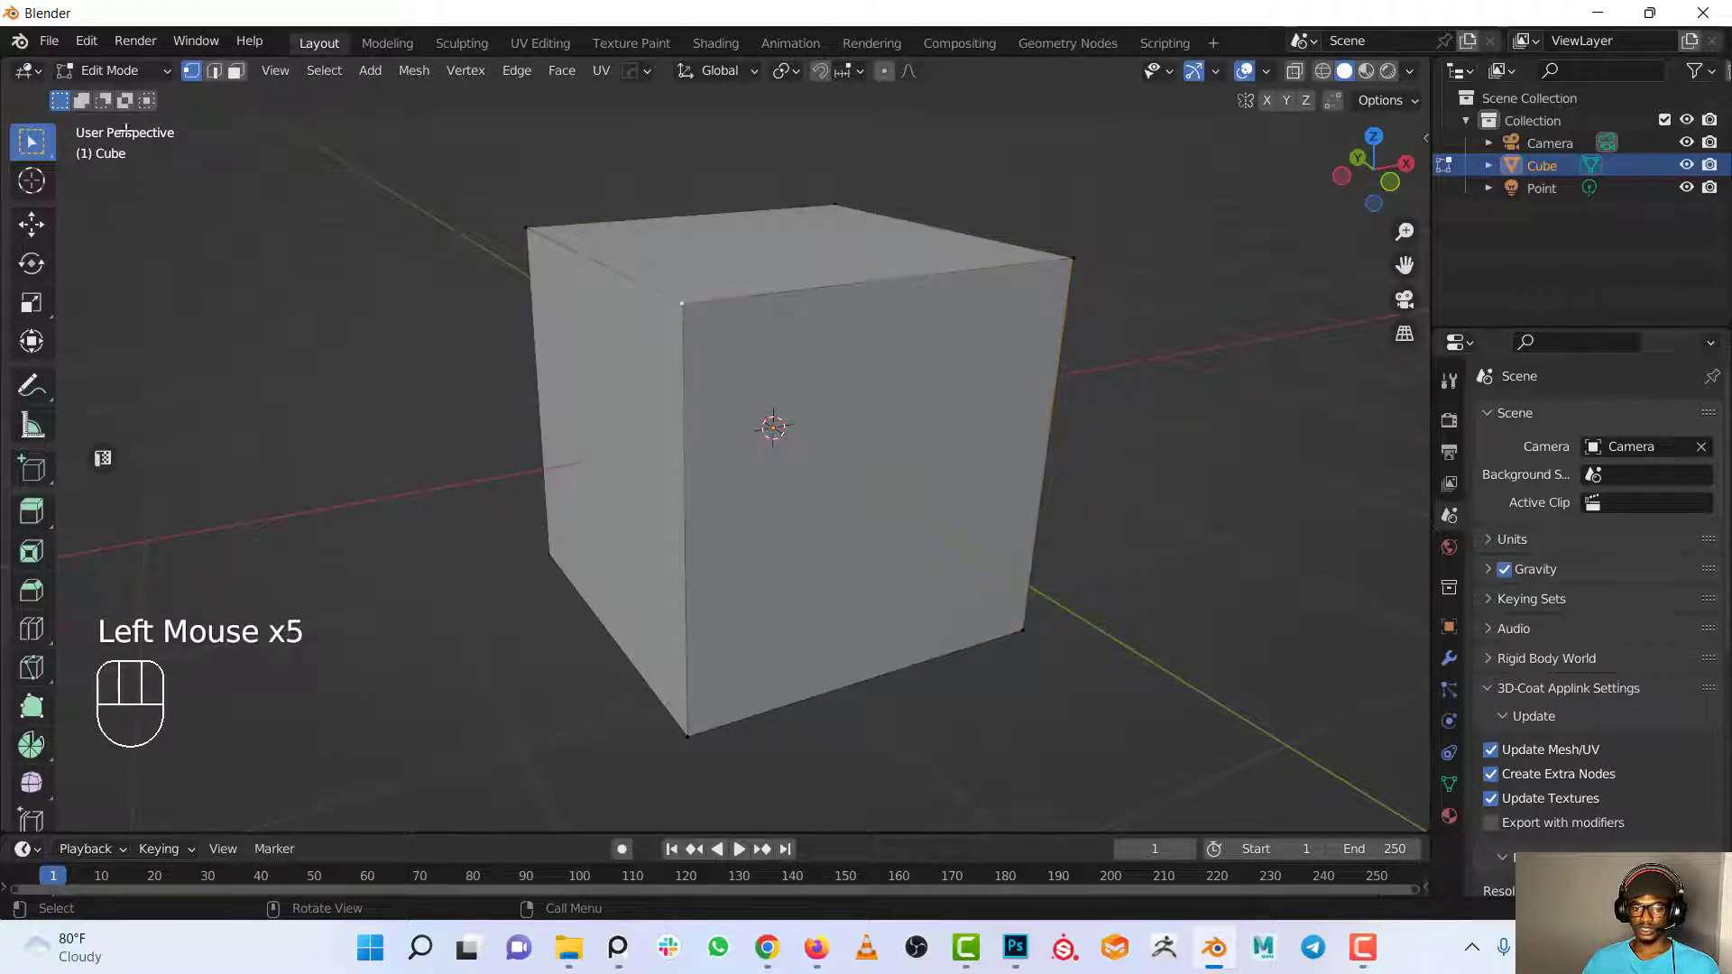
# Switch to edge selection and select the cube's front top edge, followed by its left top edge.
pyautogui.click(213, 70)
pyautogui.click(750, 295)
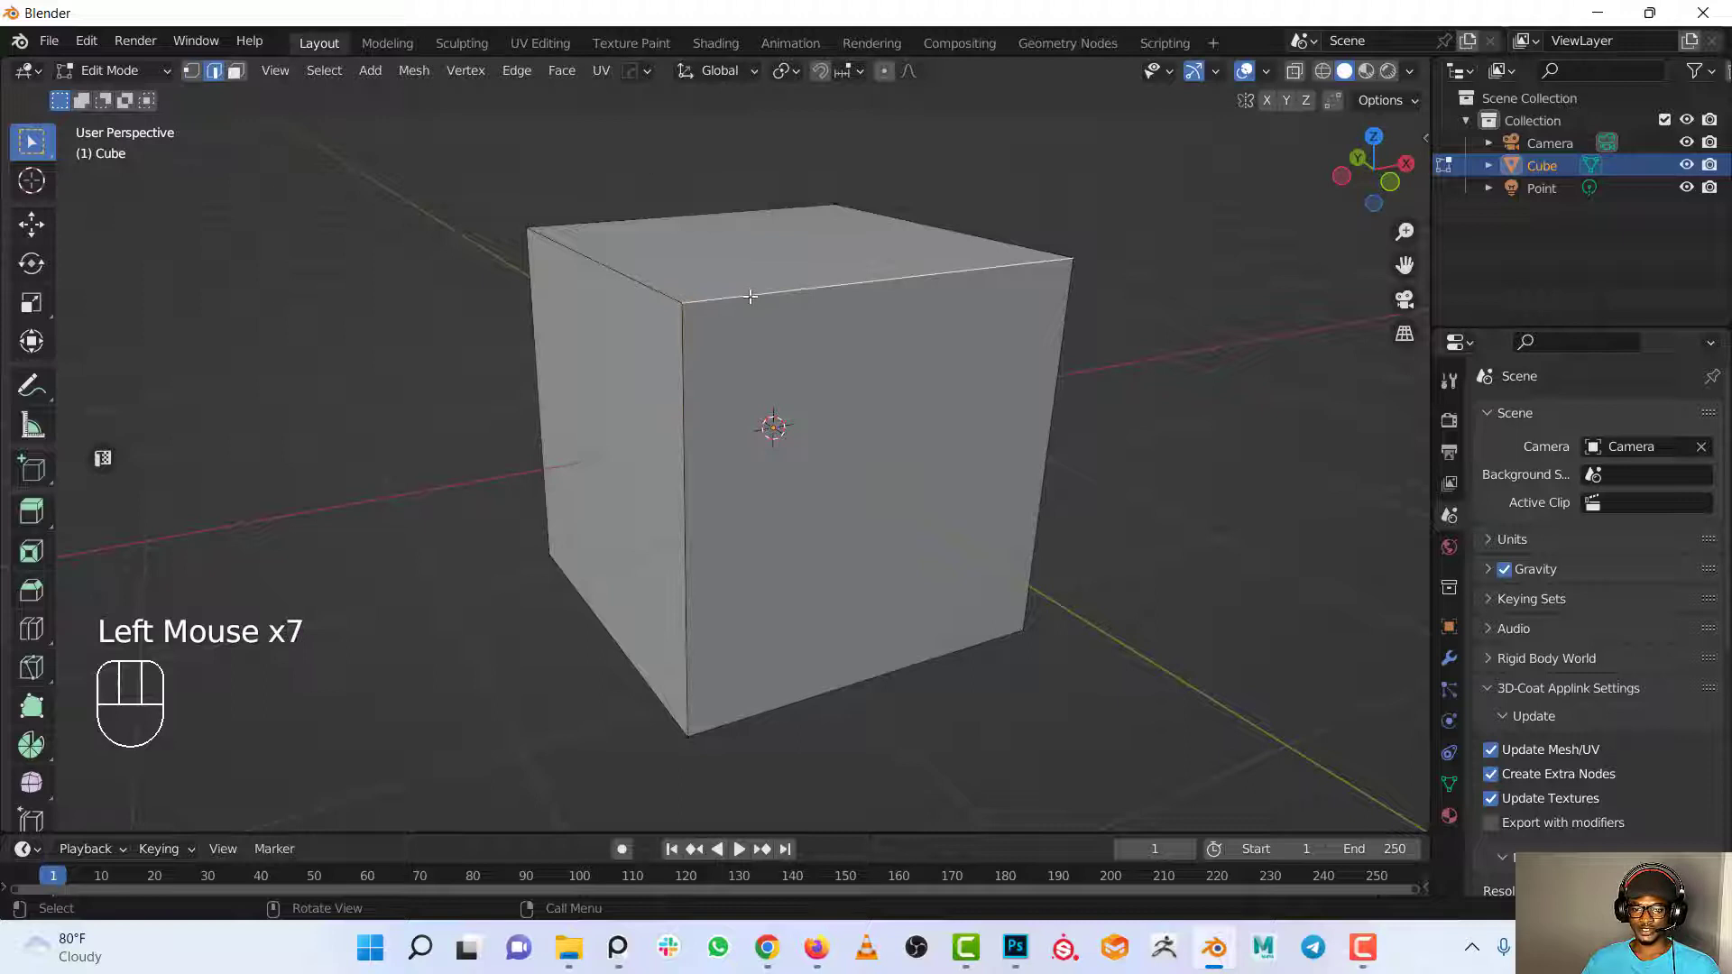
pyautogui.click(642, 264)
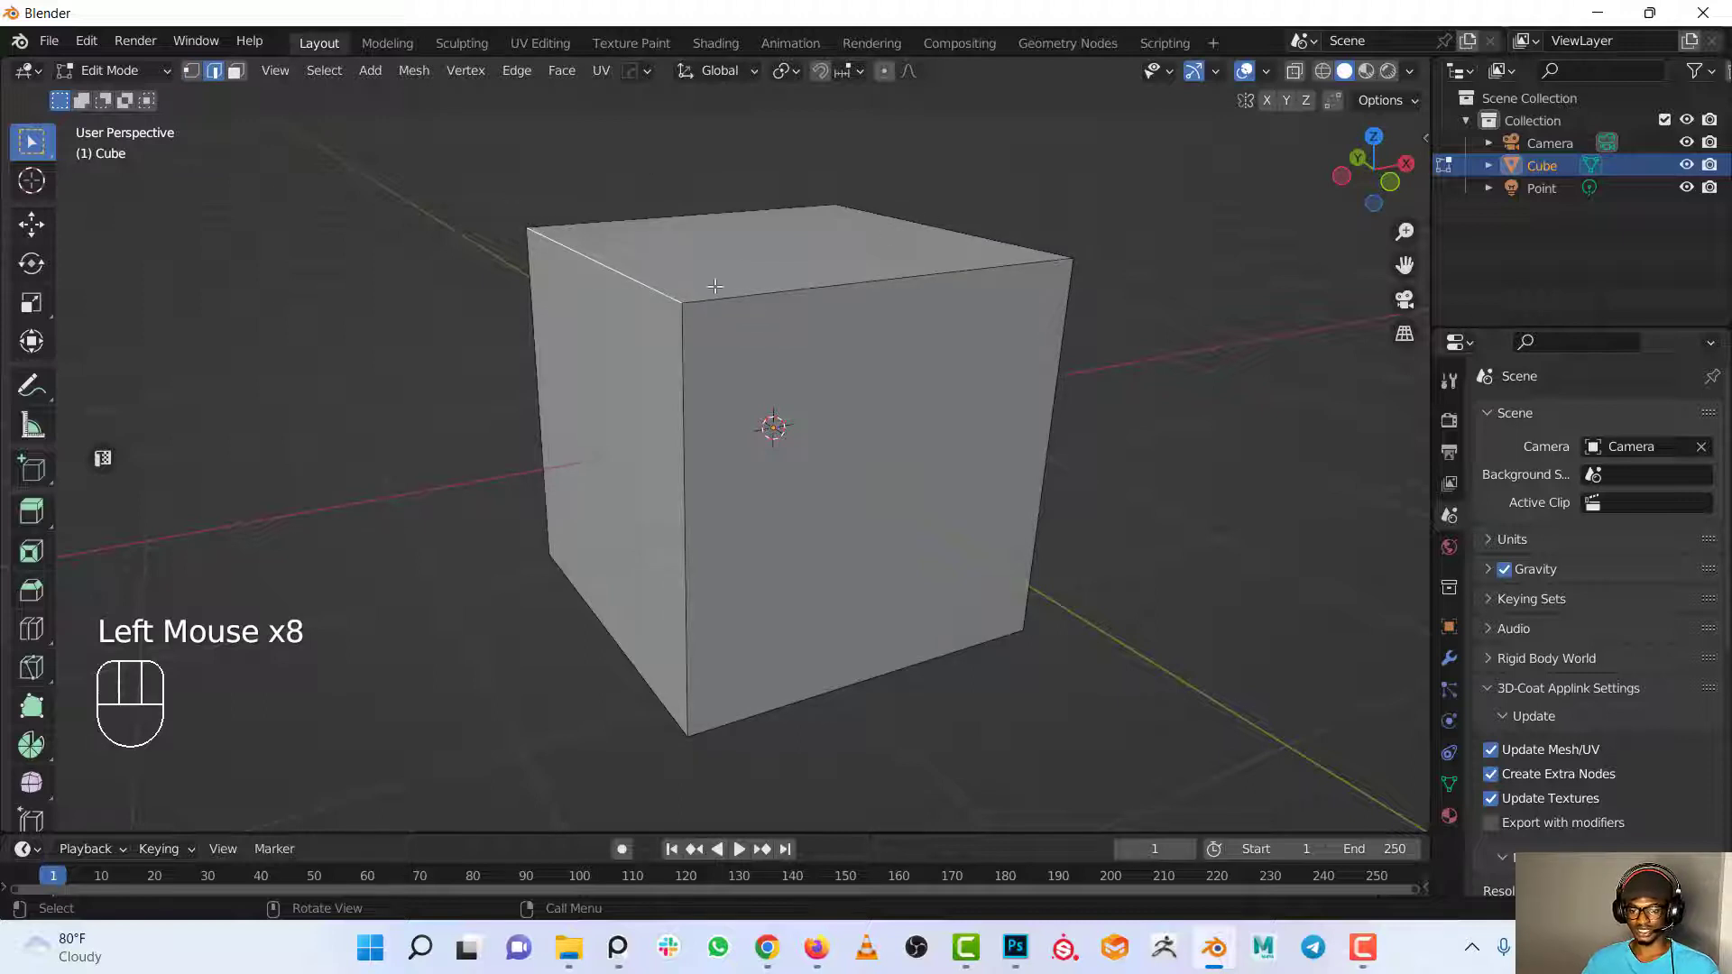
# Switch to face selection and select the cube's large front face, followed by its top face.
pyautogui.click(236, 72)
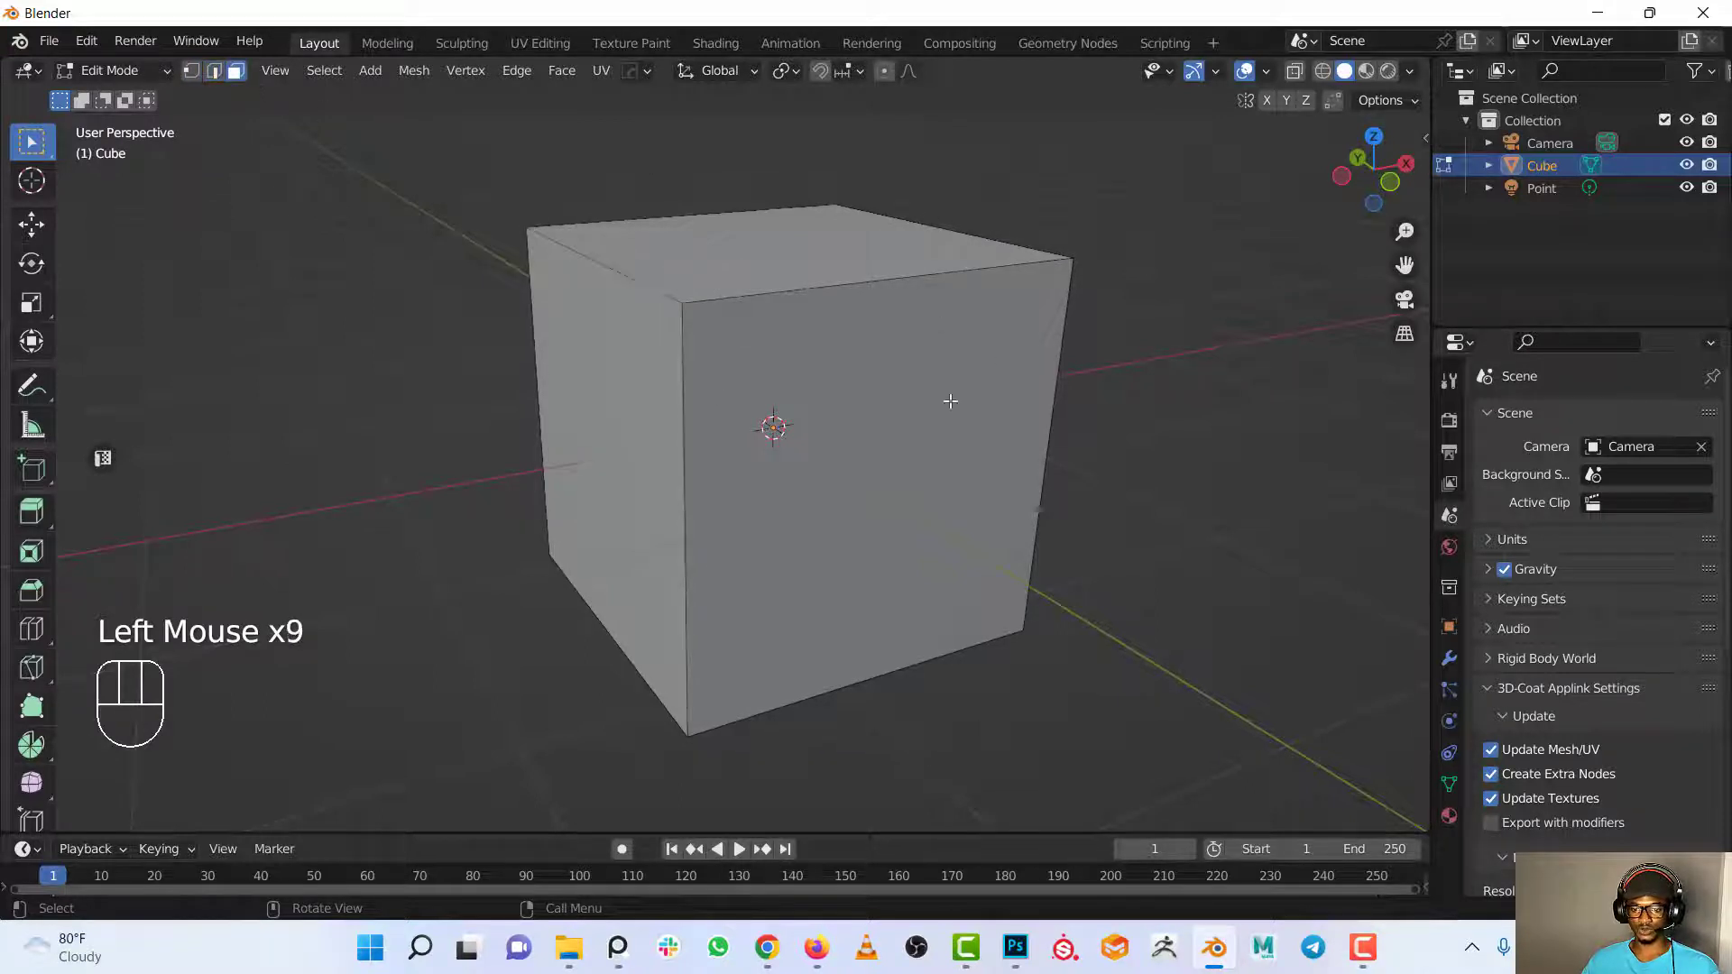
pyautogui.click(820, 409)
pyautogui.click(769, 239)
pyautogui.scroll(-2, 730, 317)
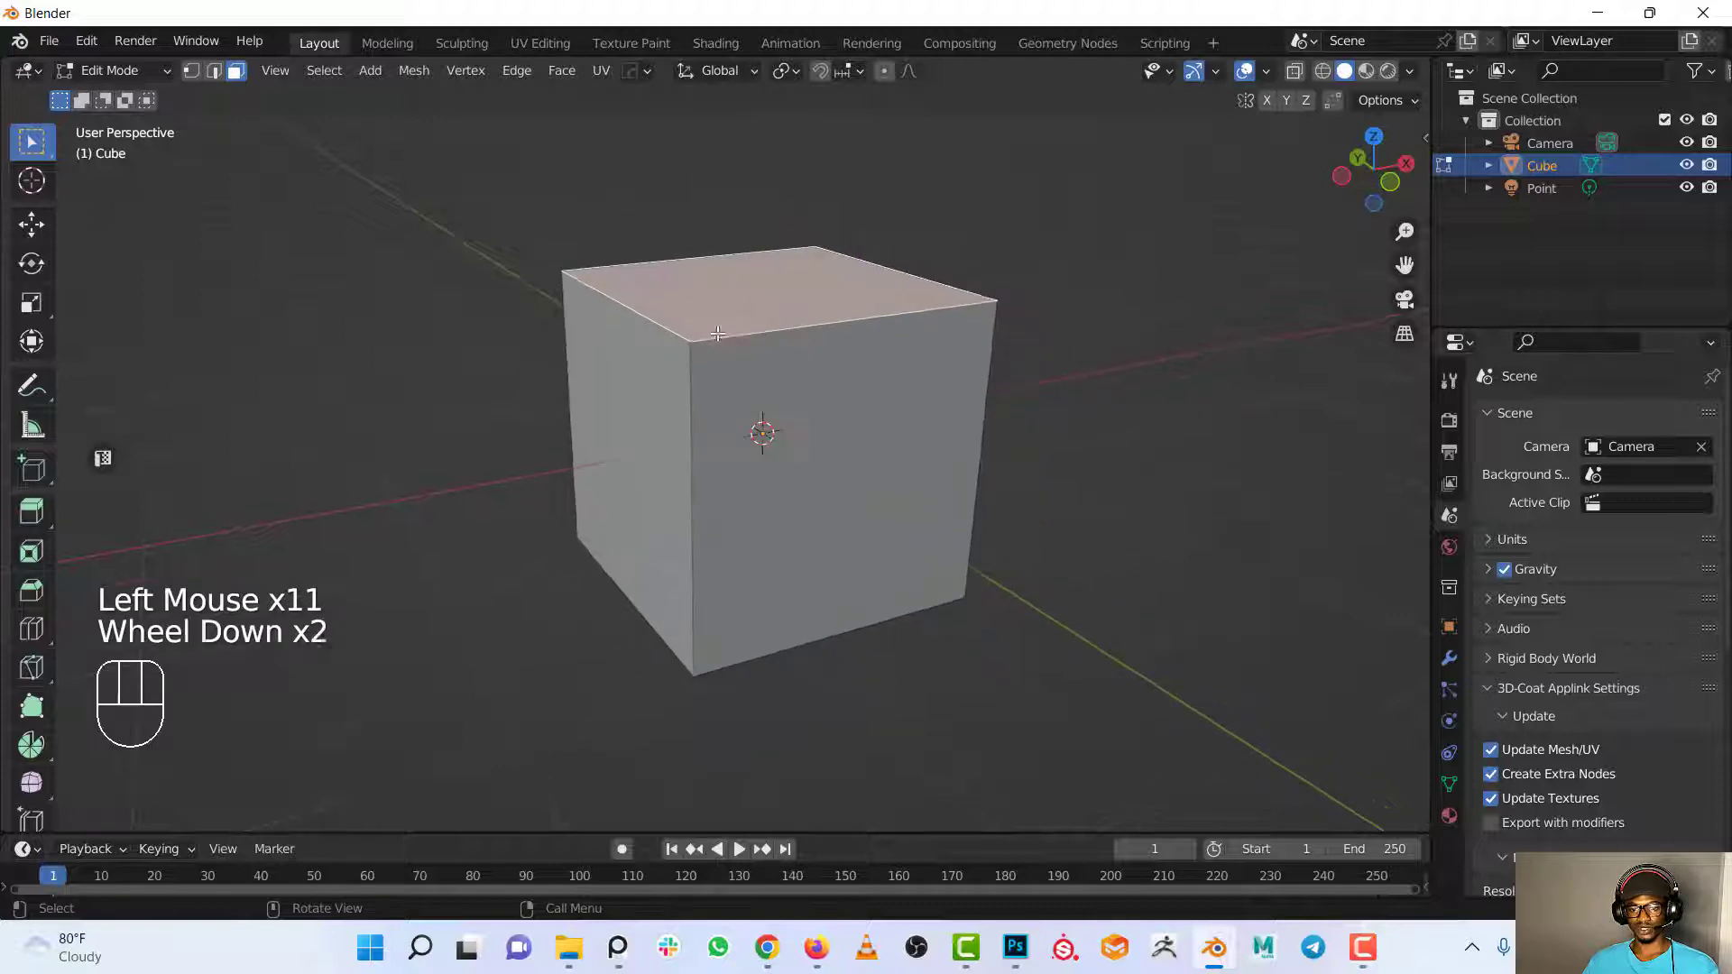
# Switch to vertex selection and select the two front top corner vertices of the cube together.
pyautogui.moveTo(731, 317); pyautogui.dragTo(512, 157, button='middle')
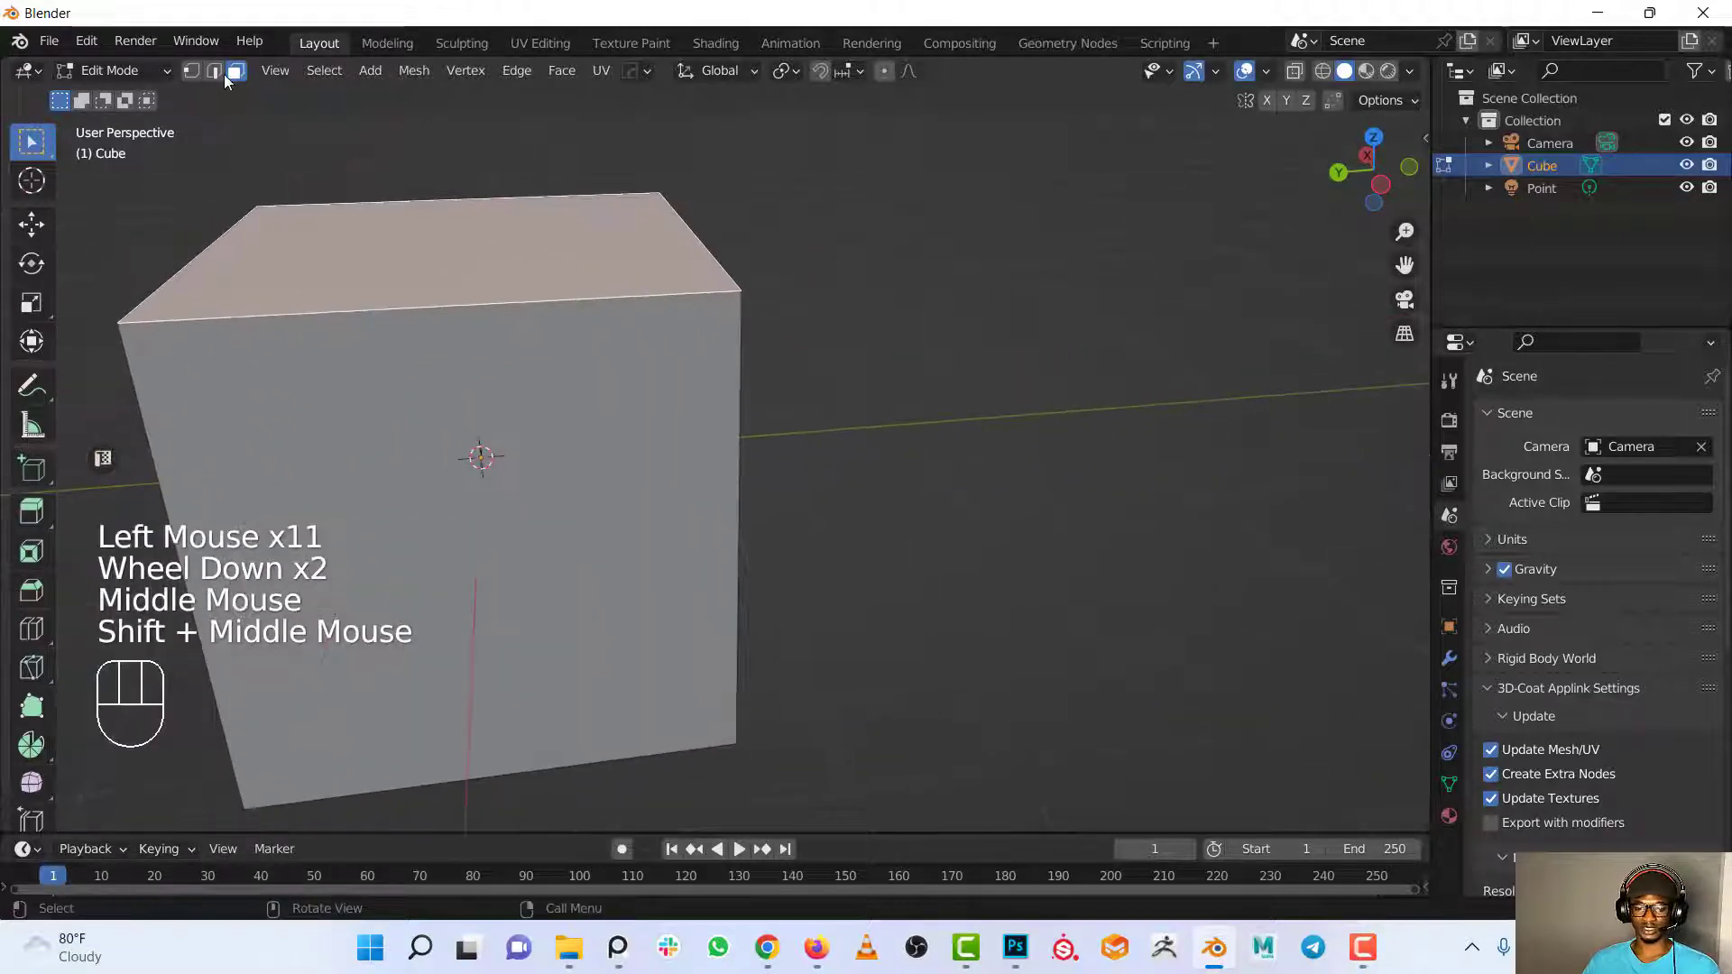
pyautogui.click(191, 70)
pyautogui.click(117, 322)
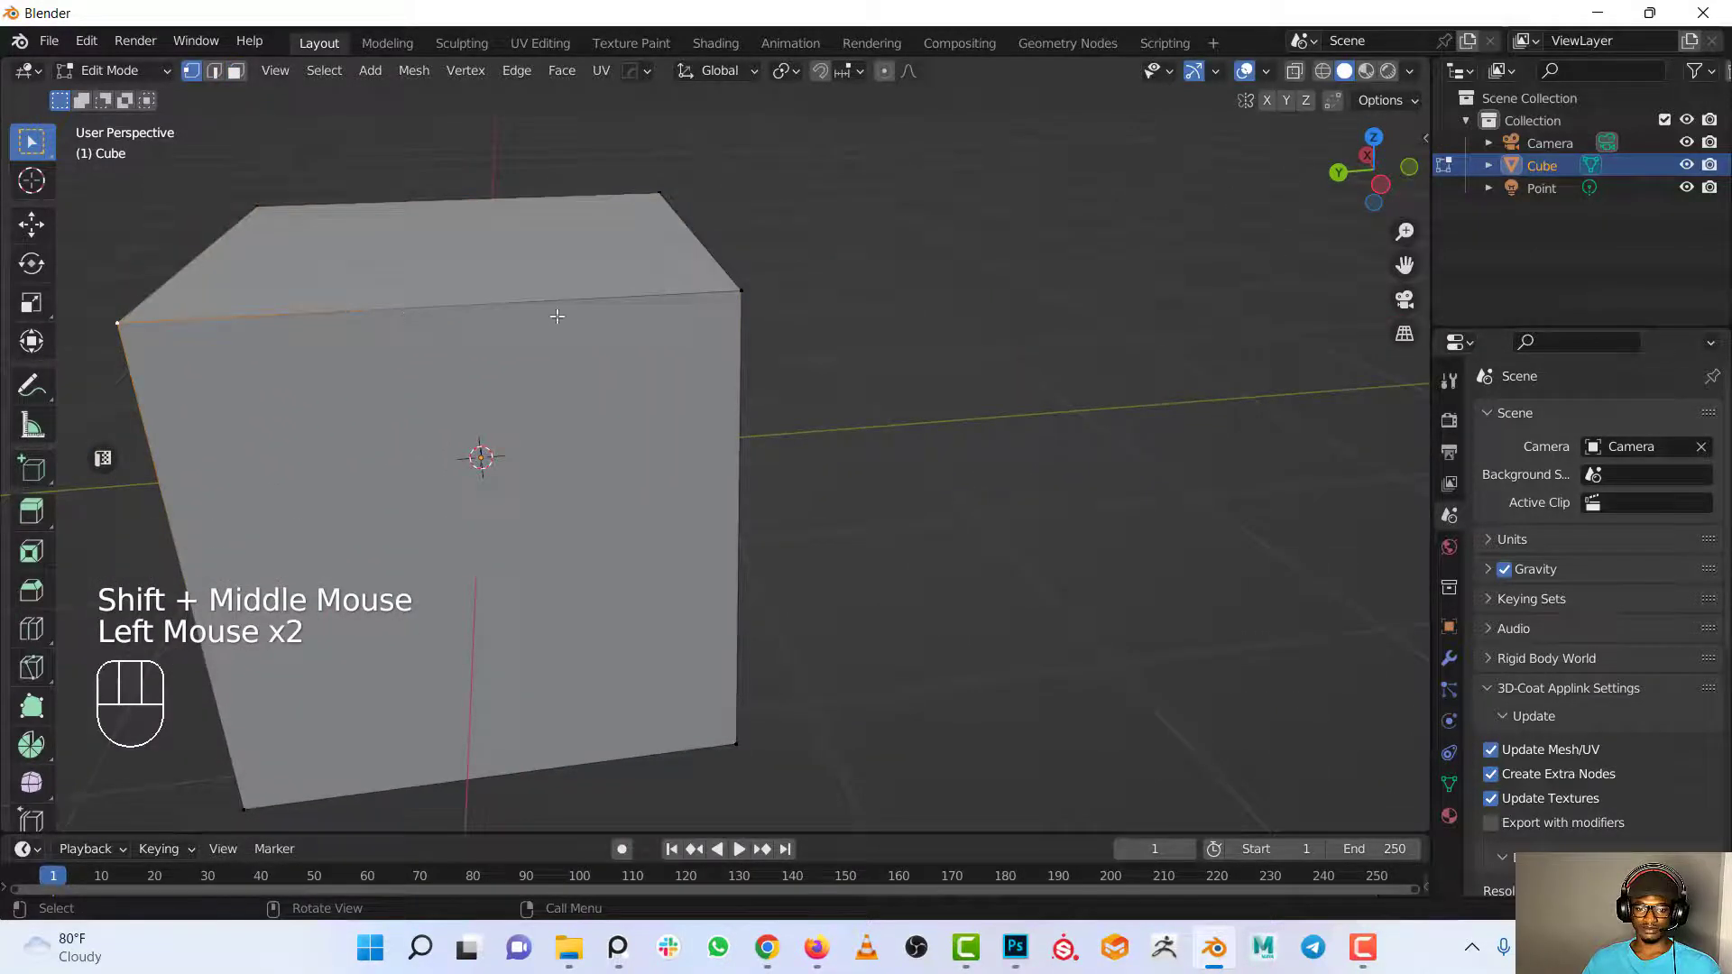
pyautogui.click(724, 296)
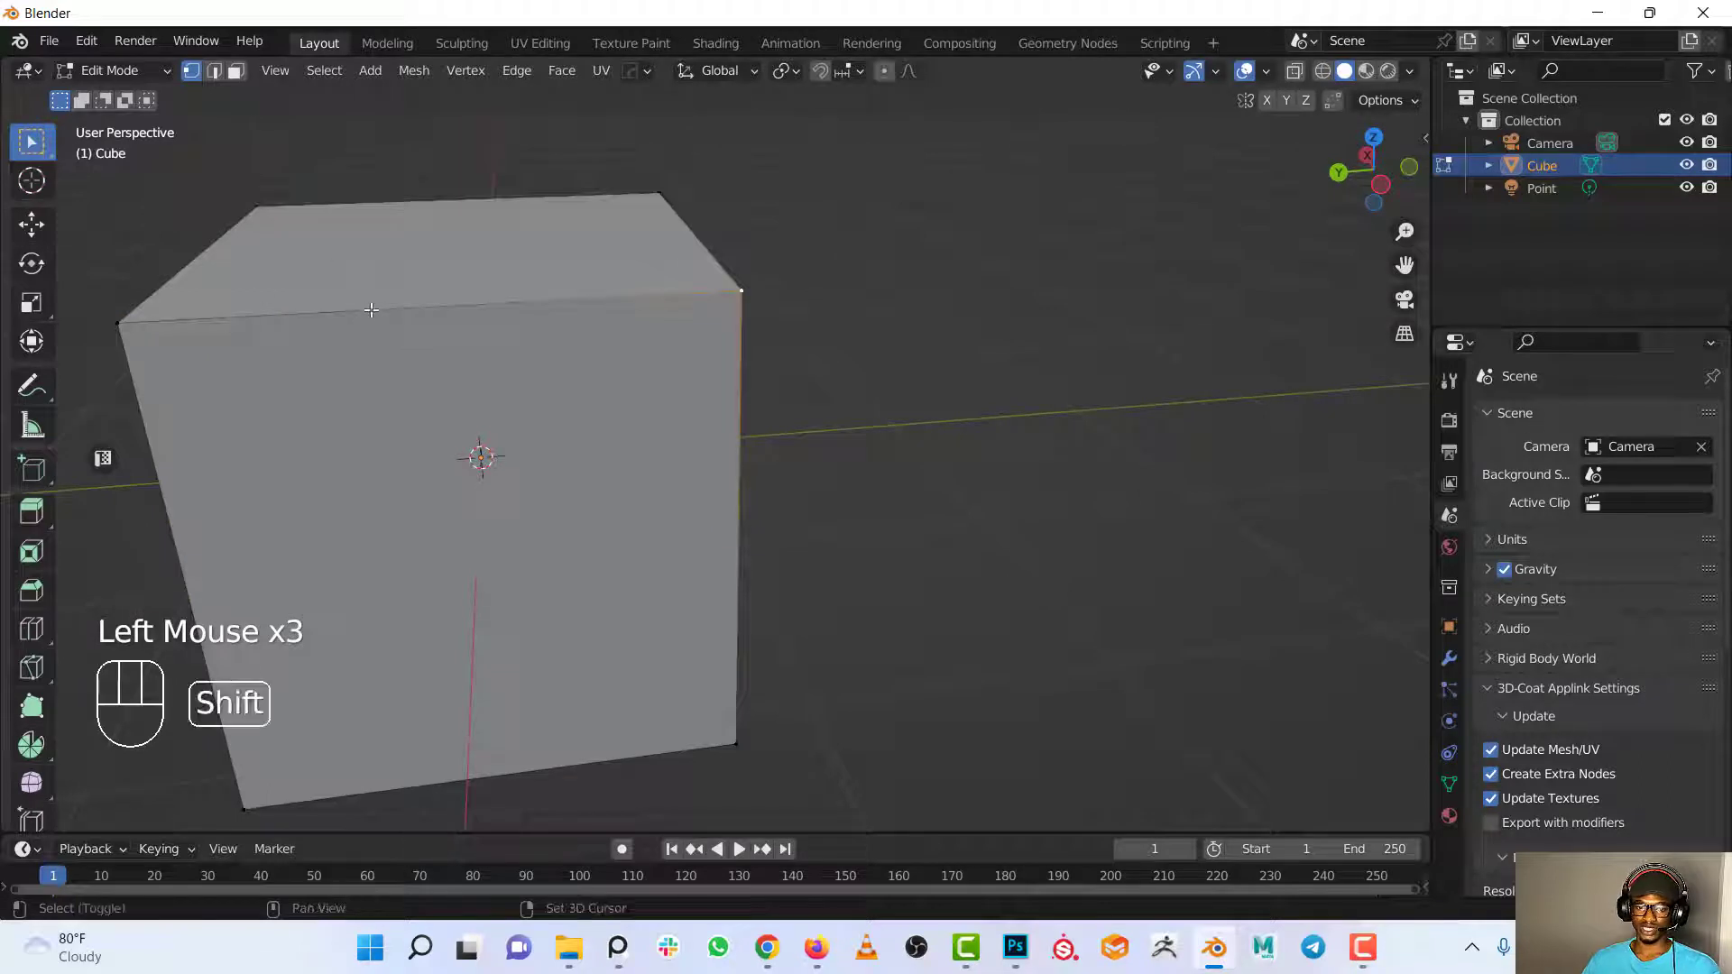
pyautogui.keyDown('shift'); pyautogui.moveTo(370, 309); pyautogui.dragTo(536, 319, button='middle'); pyautogui.keyUp('shift')
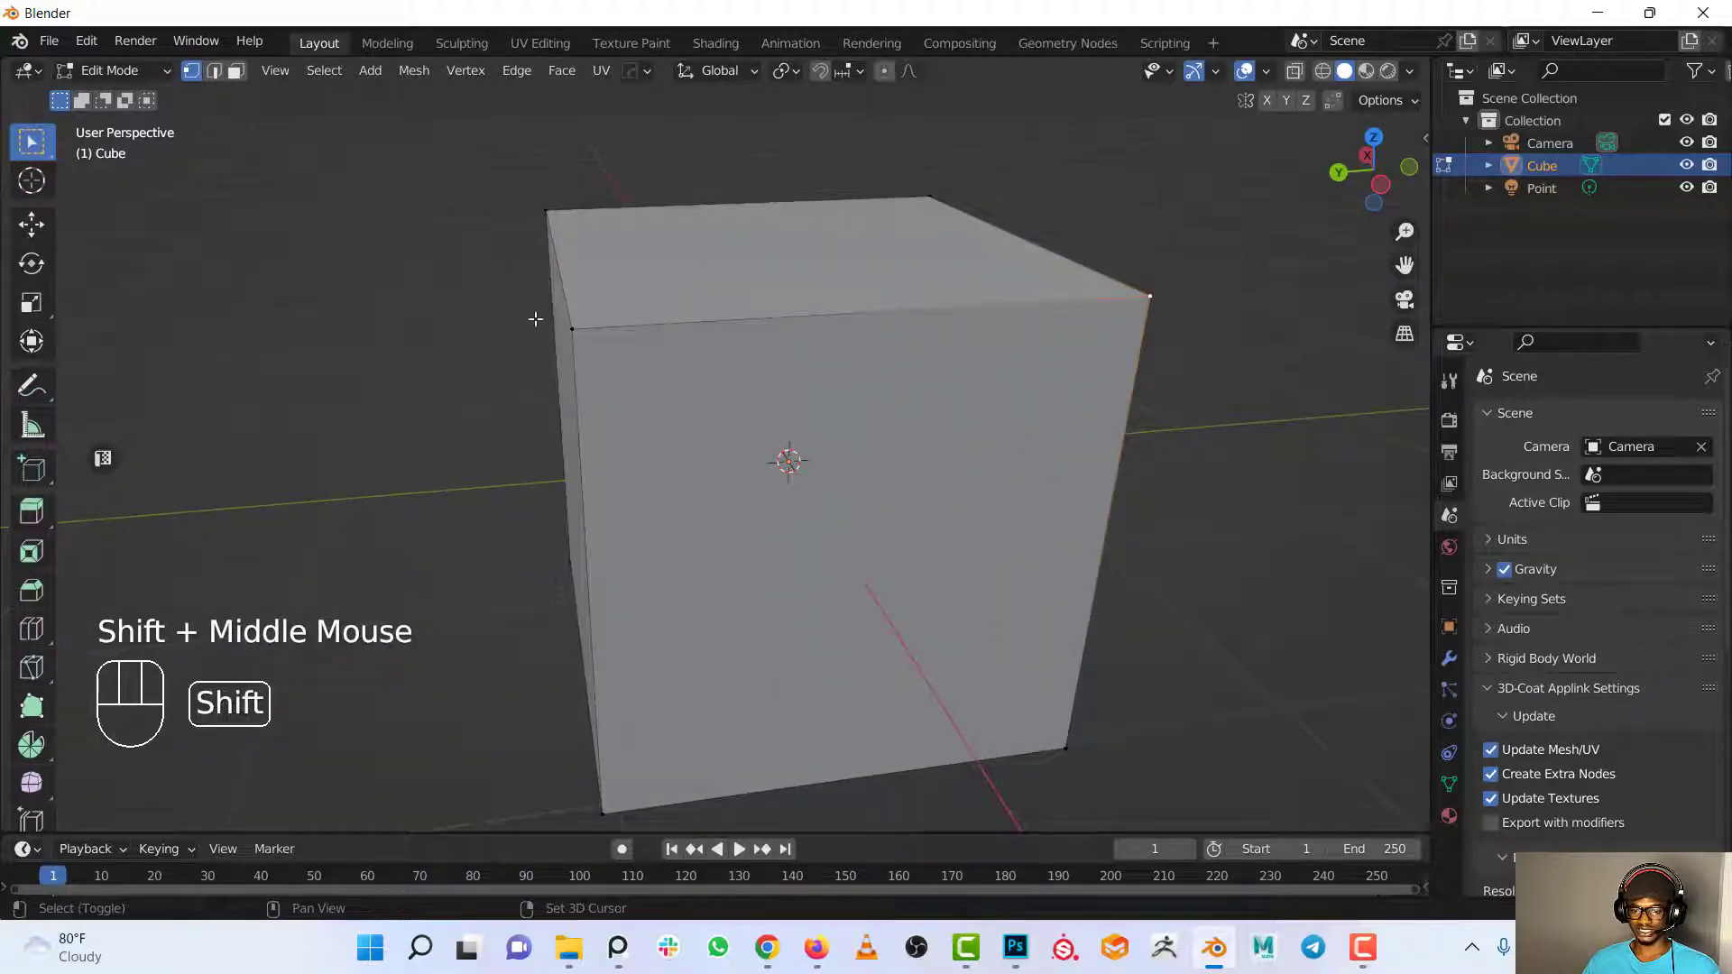
pyautogui.keyDown('shift'); pyautogui.click(577, 326); pyautogui.keyUp('shift')
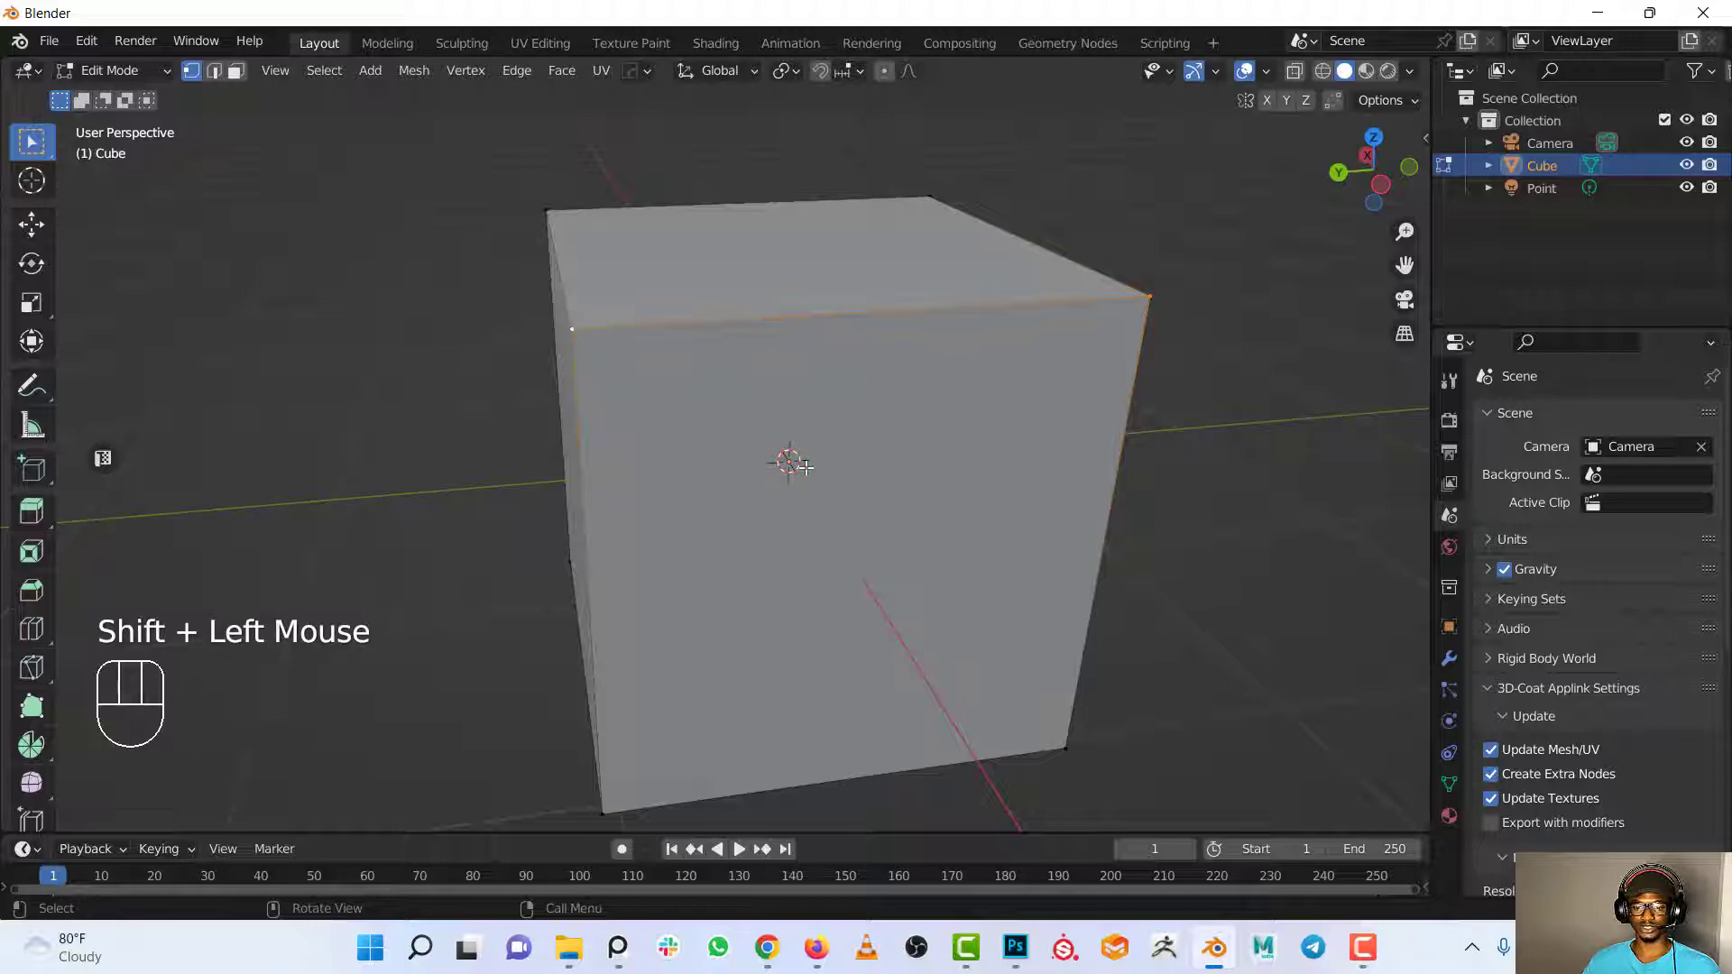
# Add the two remaining top corner vertices to the selection so all four corners of the top face are selected.
pyautogui.keyDown('shift'); pyautogui.moveTo(805, 466); pyautogui.dragTo(914, 547, button='middle'); pyautogui.keyUp('shift')
pyautogui.scroll(-2, 739, 490)
pyautogui.scroll(2, 648, 313)
pyautogui.keyDown('shift'); pyautogui.click(723, 336); pyautogui.keyUp('shift')
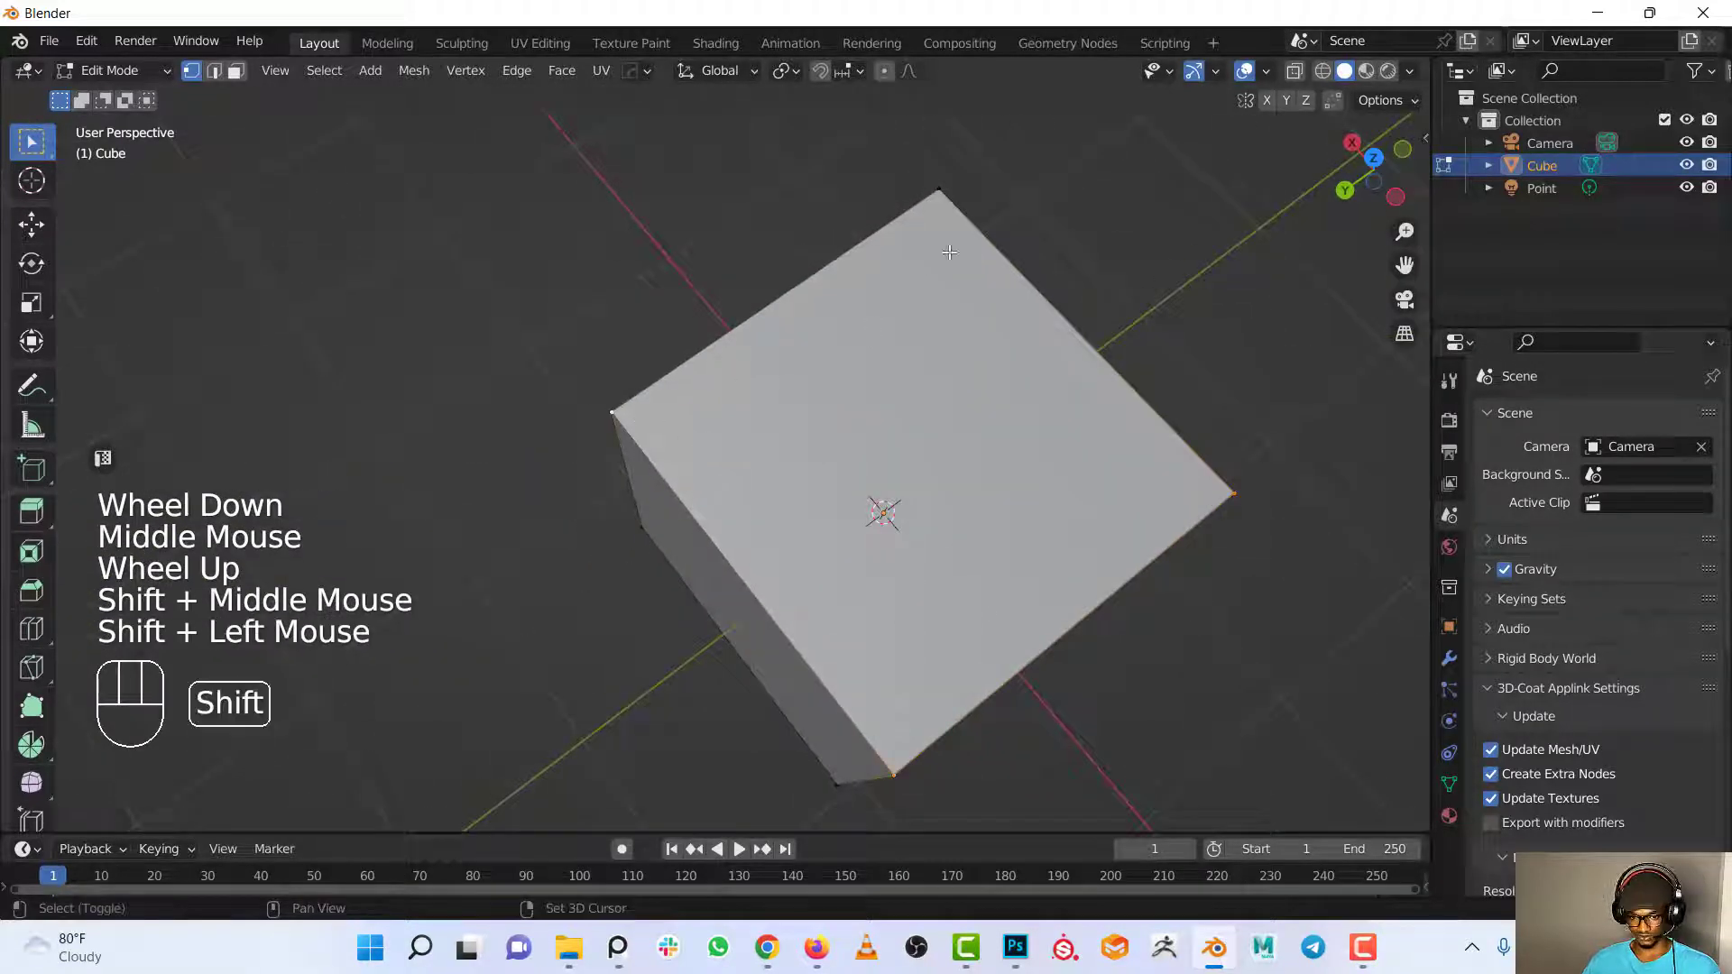
pyautogui.keyDown('shift'); pyautogui.click(945, 207); pyautogui.keyUp('shift')
pyautogui.scroll(-1, 945, 207)
pyautogui.scroll(-1, 945, 208)
pyautogui.moveTo(945, 207); pyautogui.dragTo(774, 358, button='middle')
pyautogui.scroll(3, 695, 442)
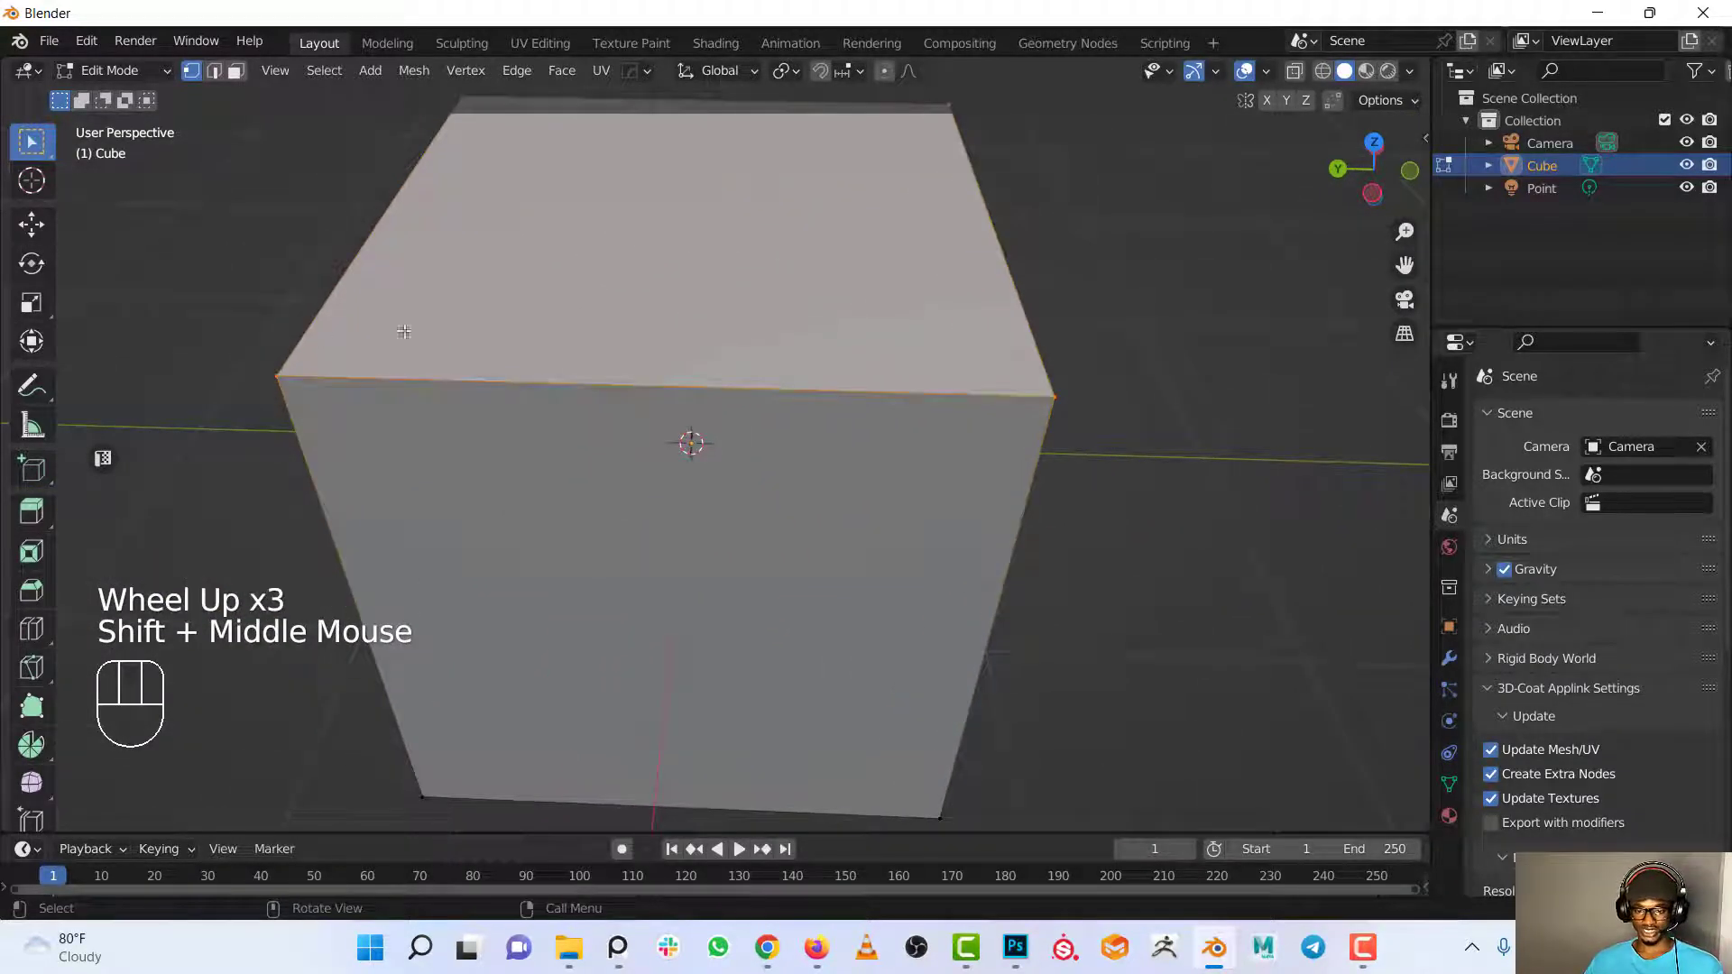
# Select each of the cube's four top corner vertices individually, starting at the front left and ending at the back left.
pyautogui.click(280, 359)
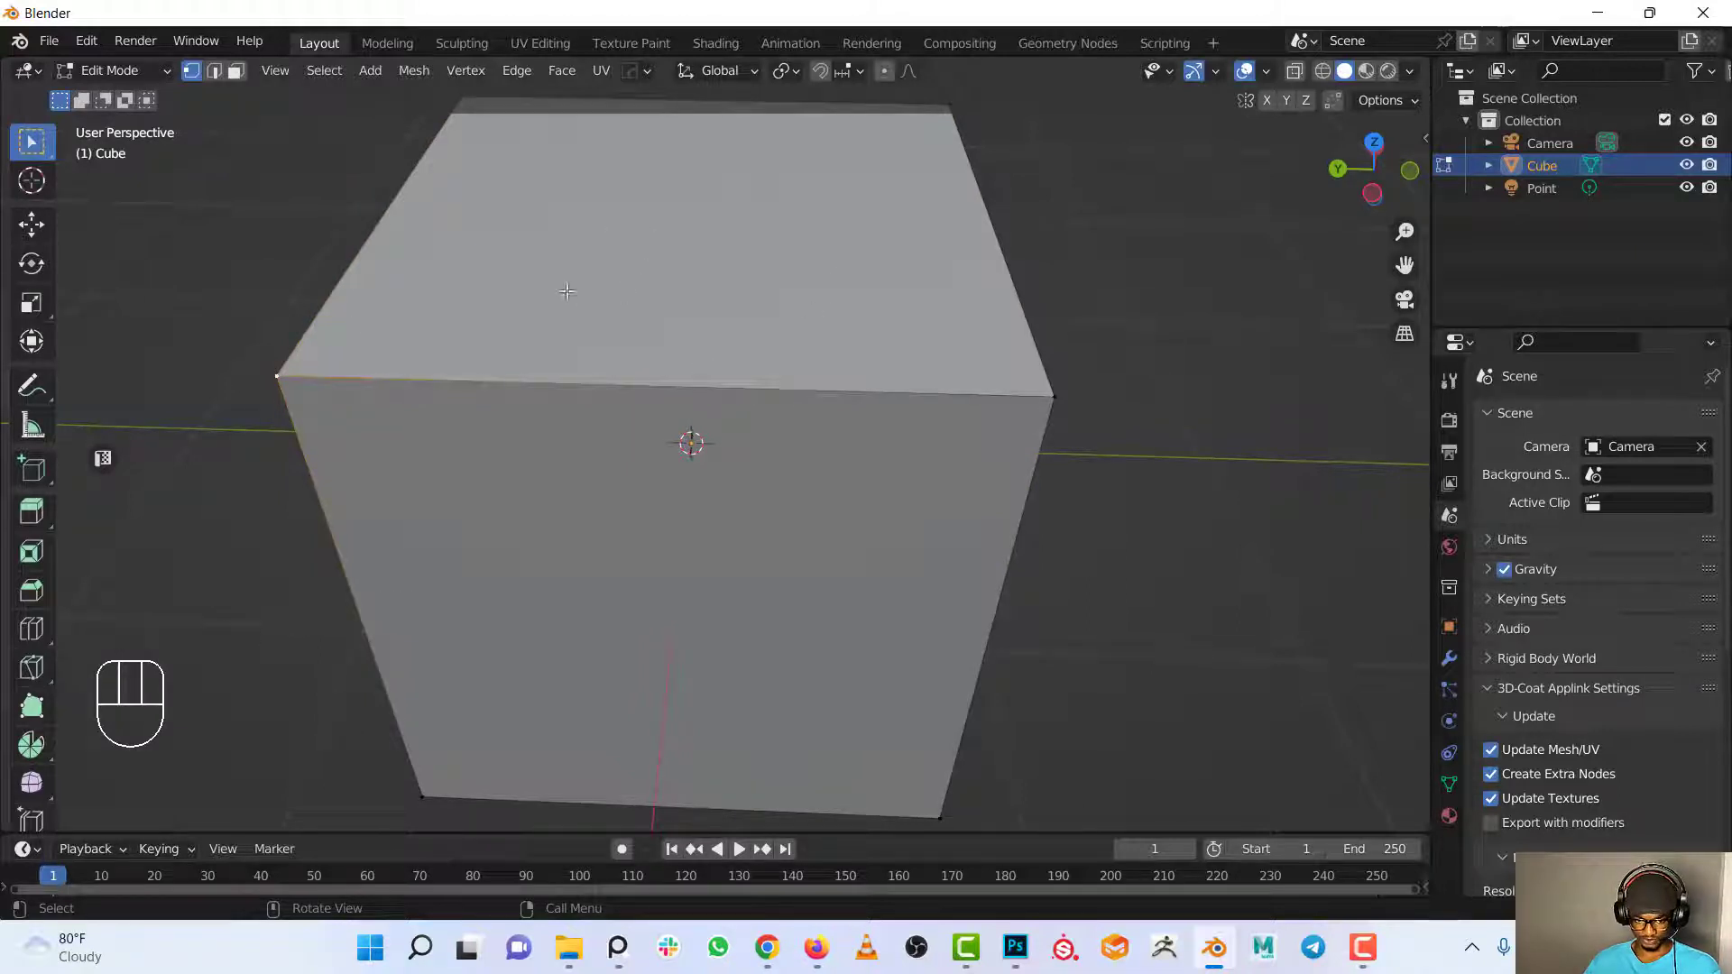
pyautogui.keyDown('shift'); pyautogui.moveTo(566, 292); pyautogui.dragTo(440, 465, button='middle'); pyautogui.keyUp('shift')
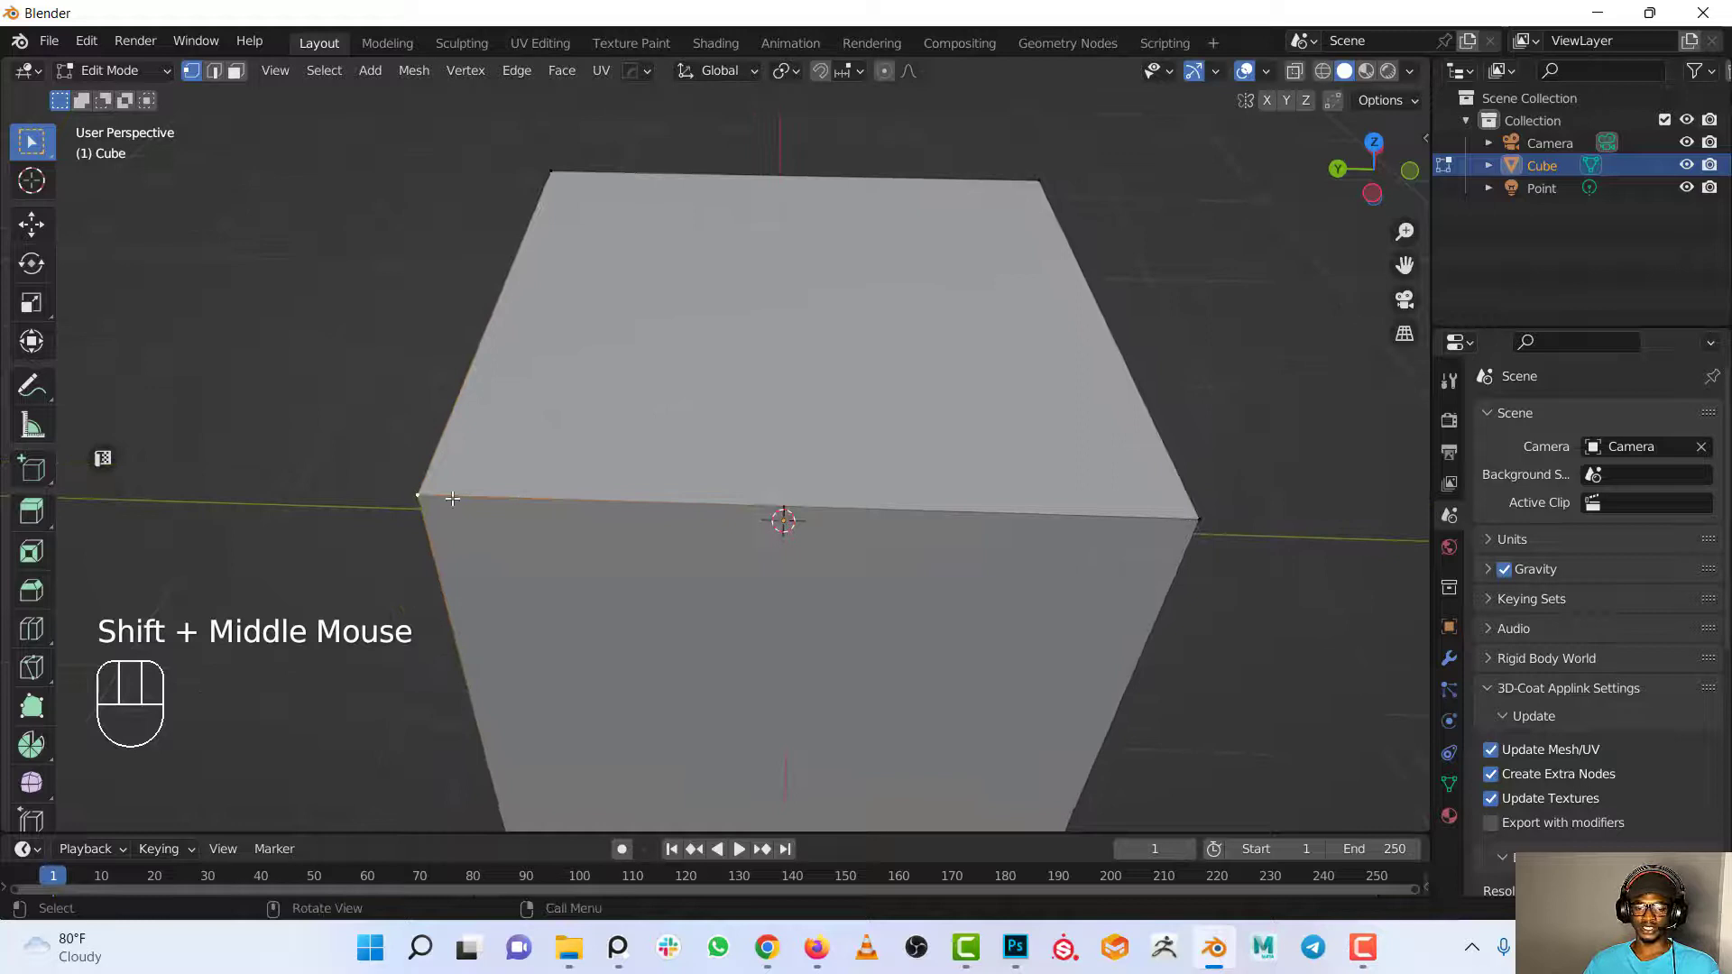
pyautogui.click(1026, 470)
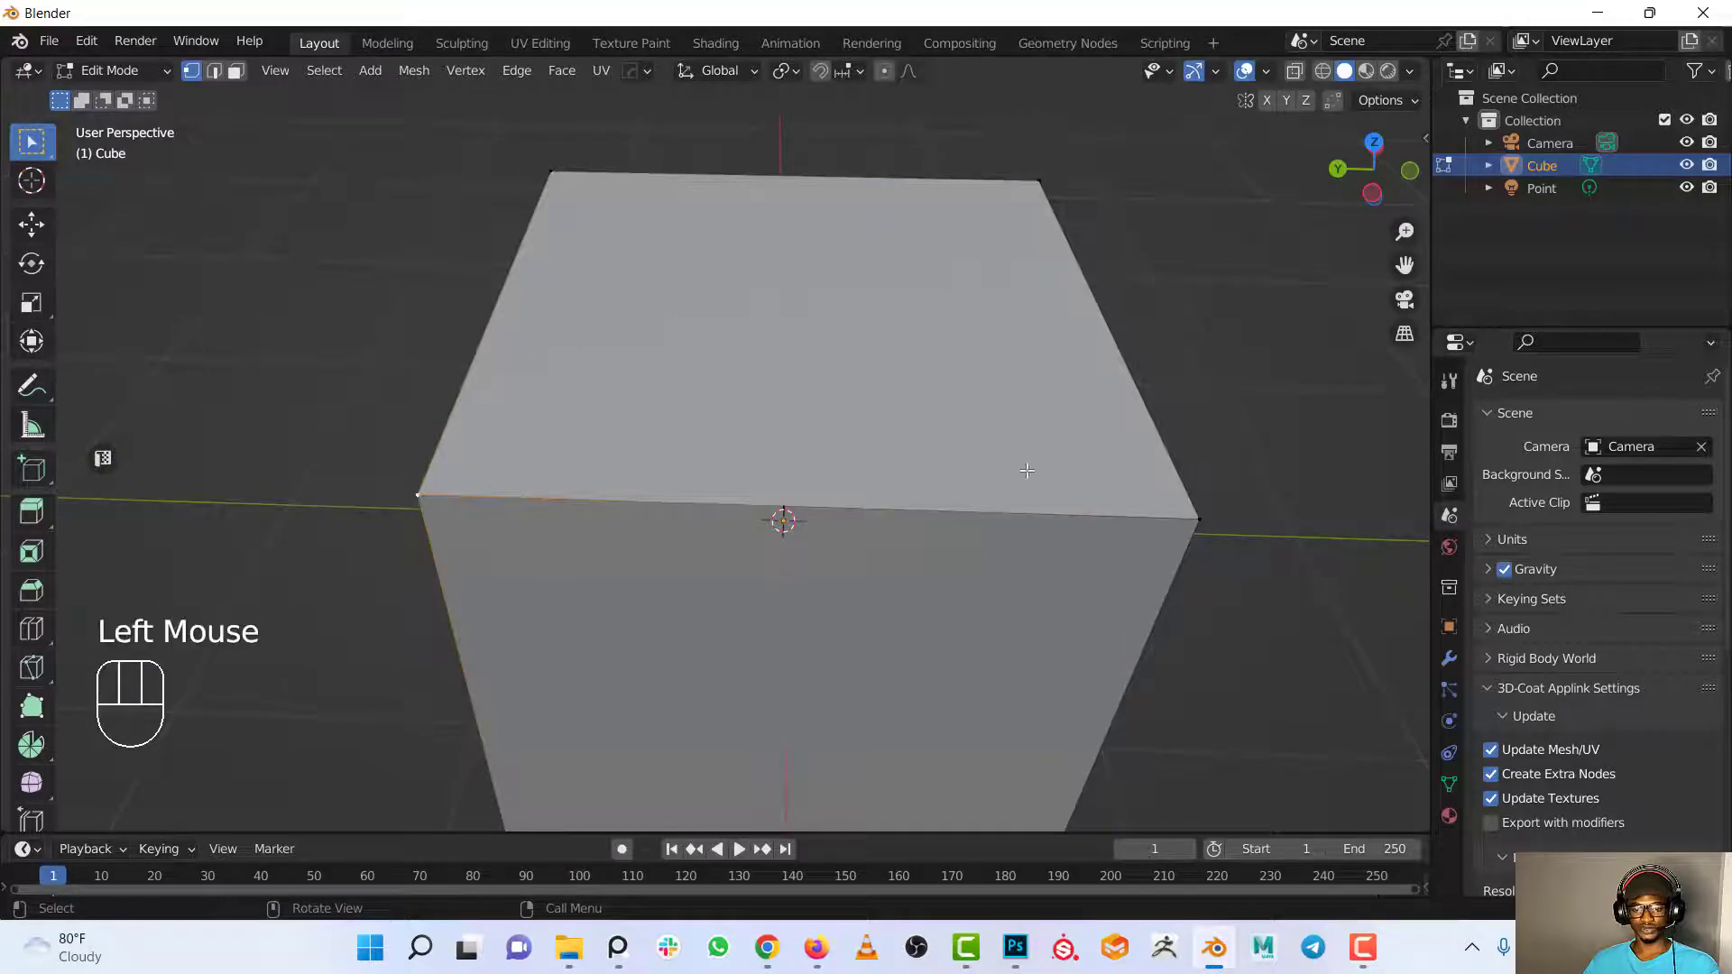
pyautogui.click(1196, 516)
pyautogui.click(1027, 156)
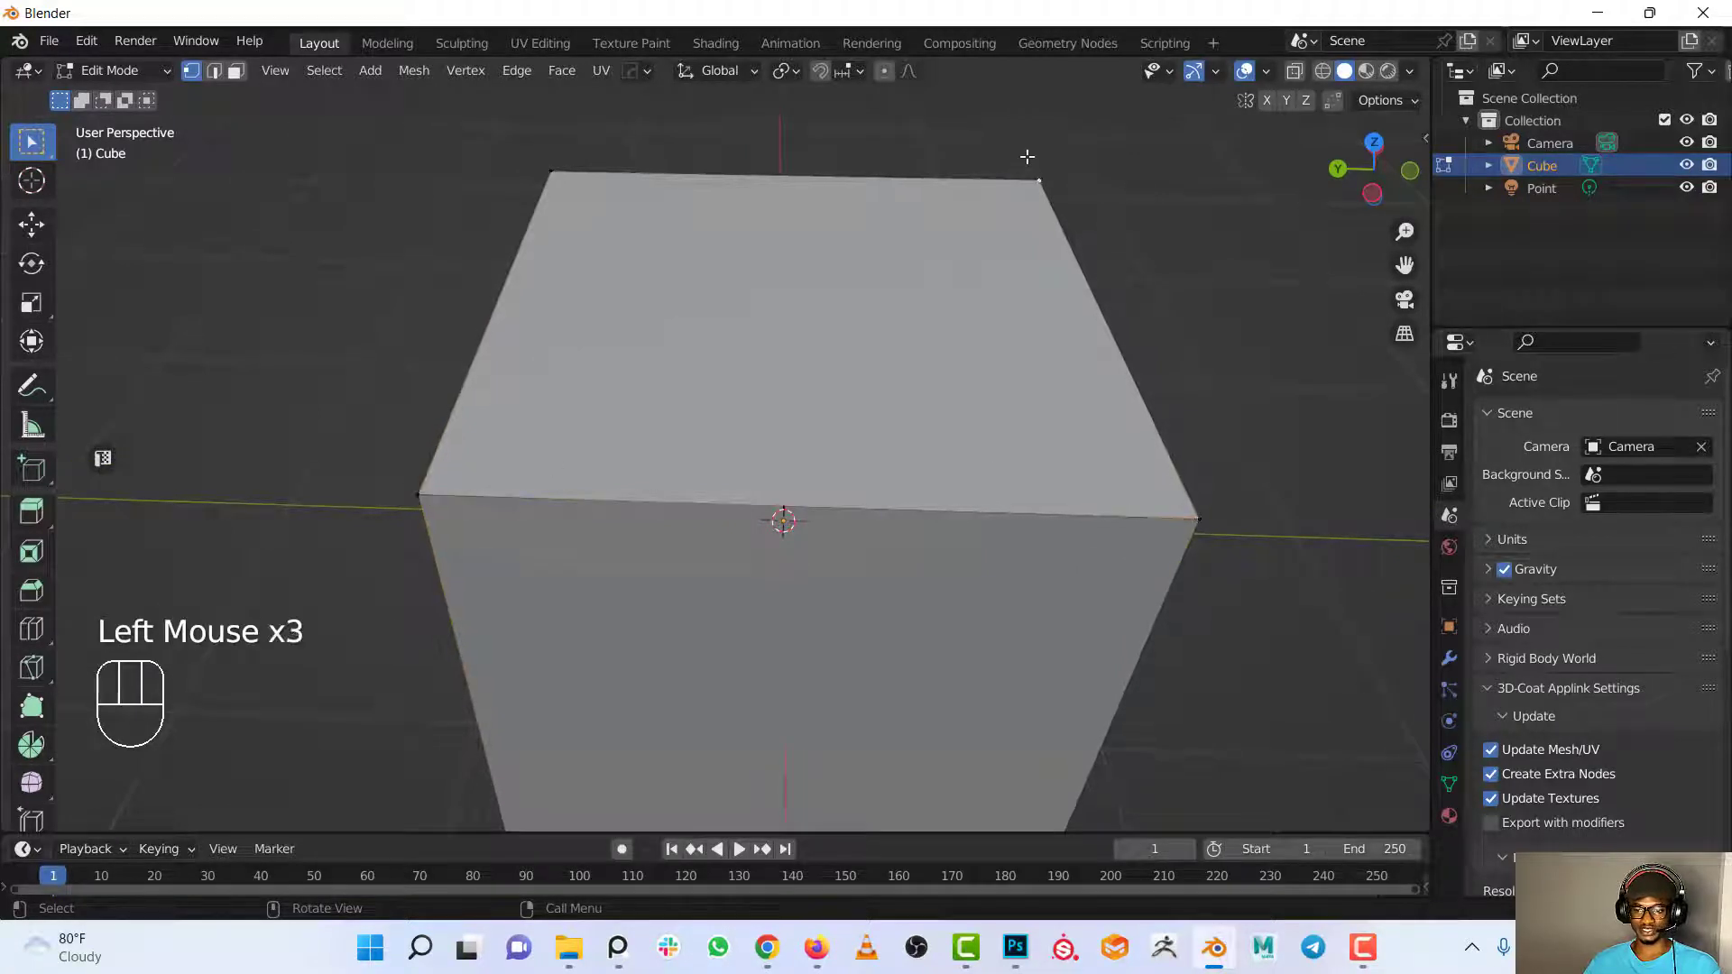
pyautogui.click(507, 159)
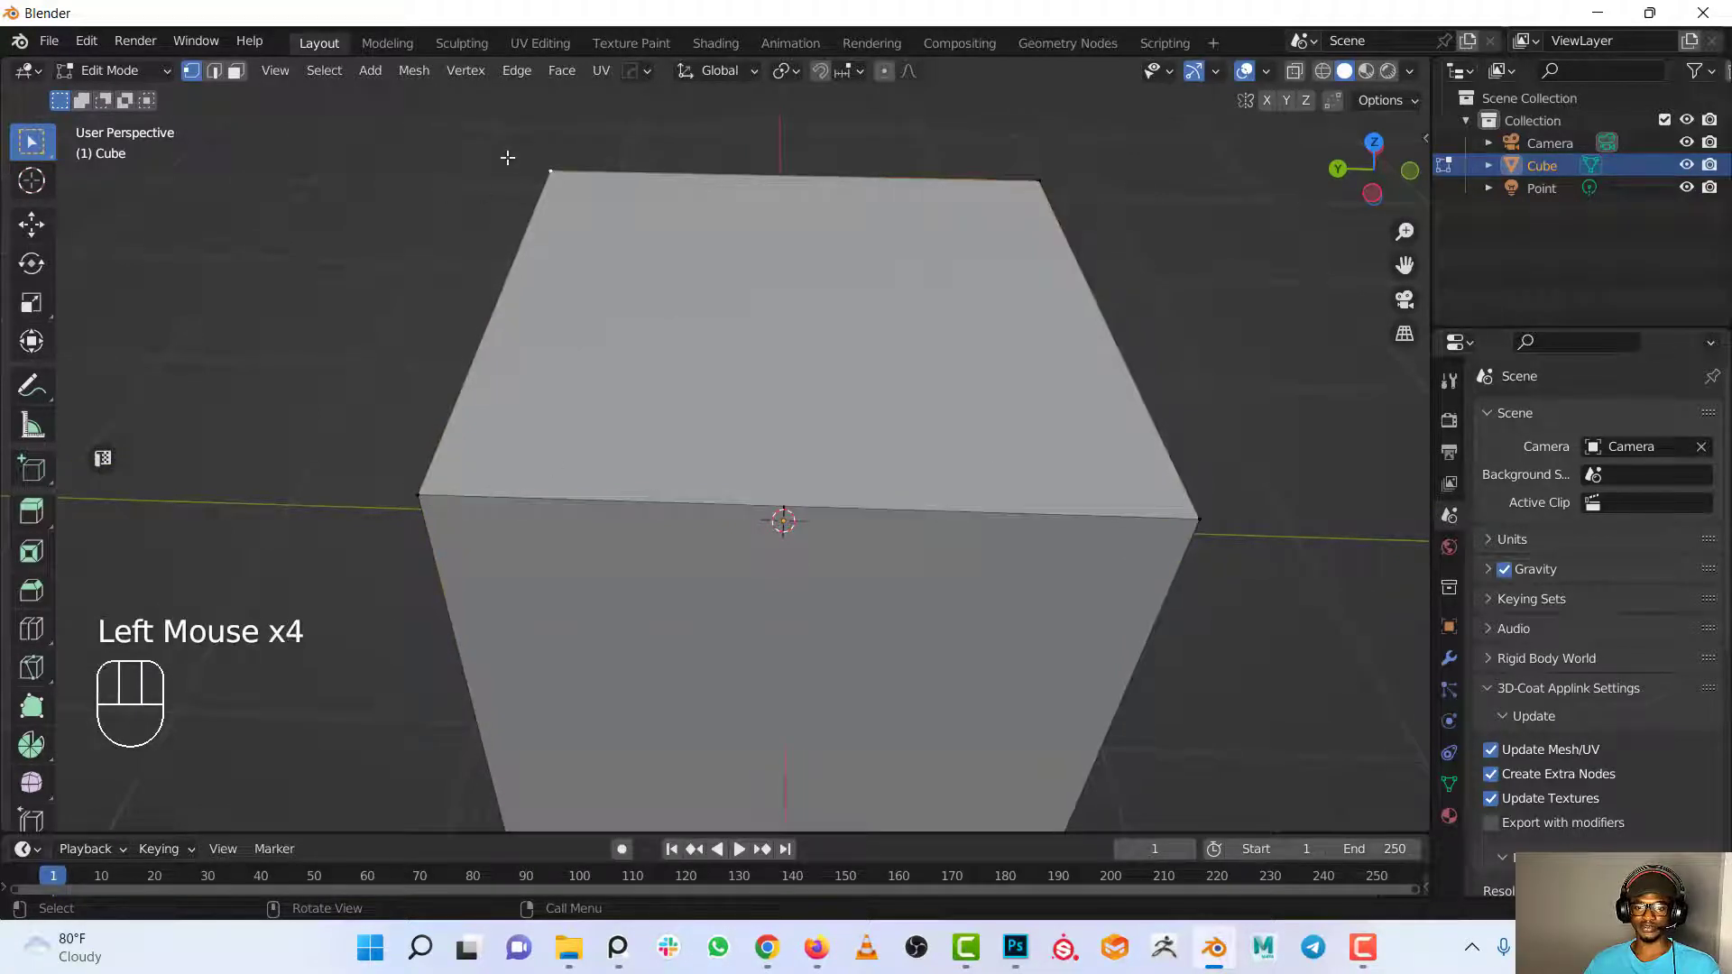
# Switch to edge selection and select the cube's top edges one at a time, ending on the front top edge.
pyautogui.click(214, 72)
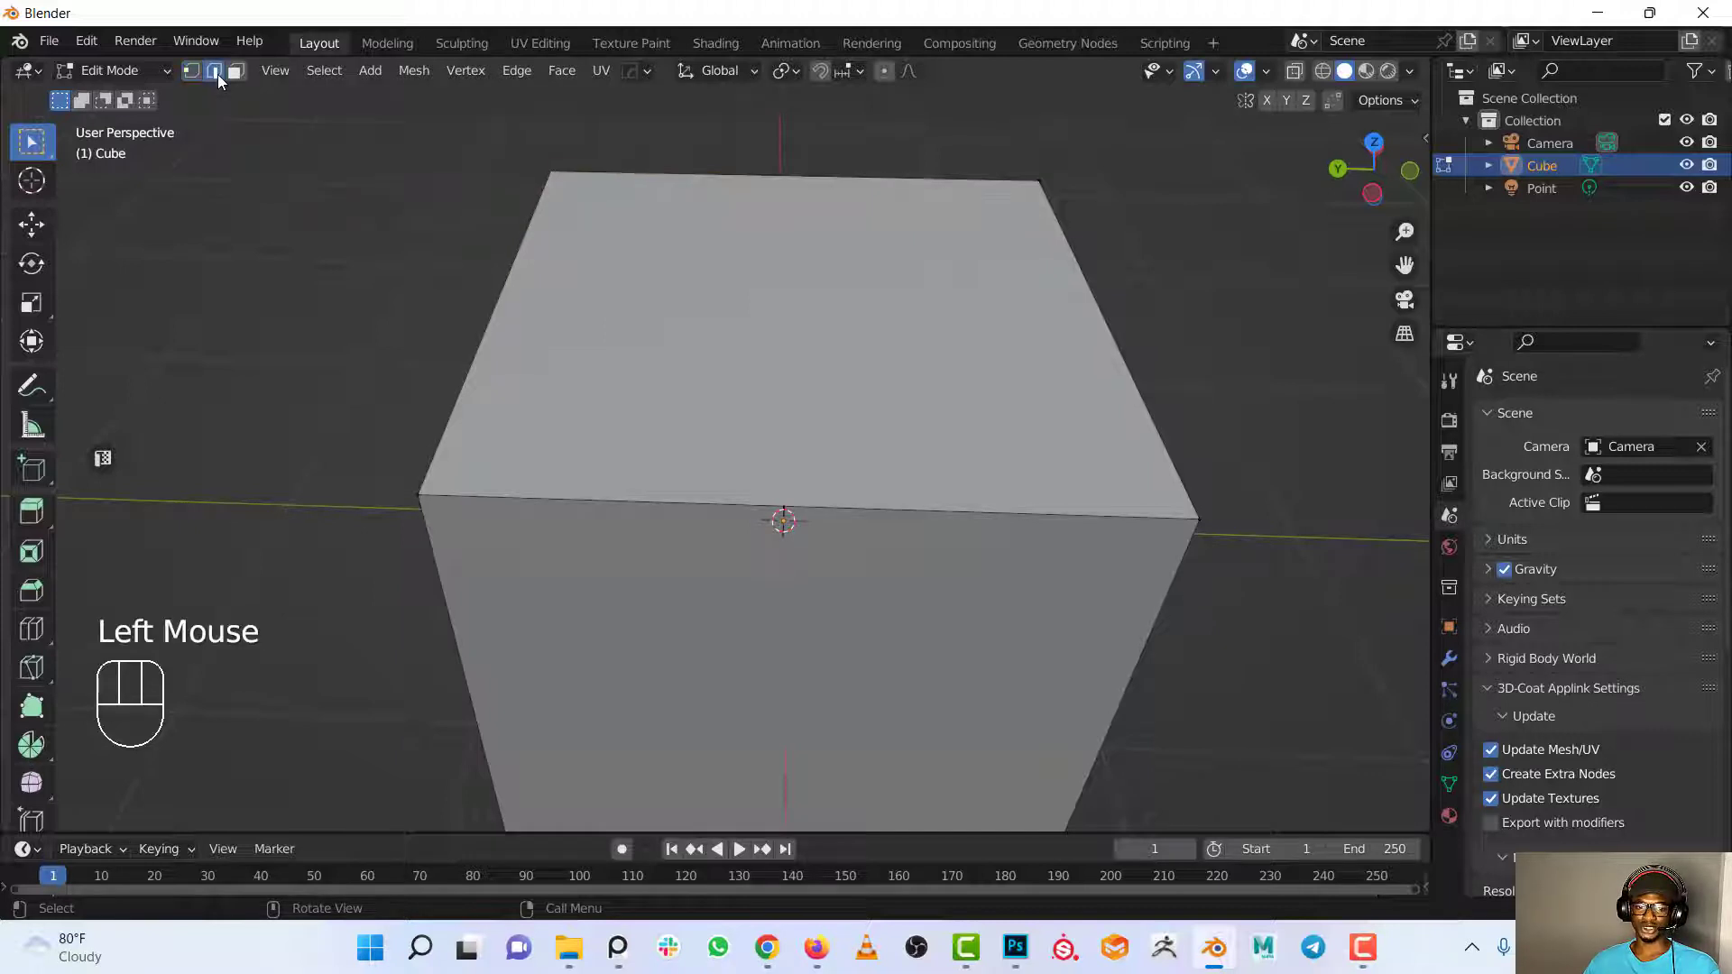
pyautogui.click(914, 493)
pyautogui.click(502, 408)
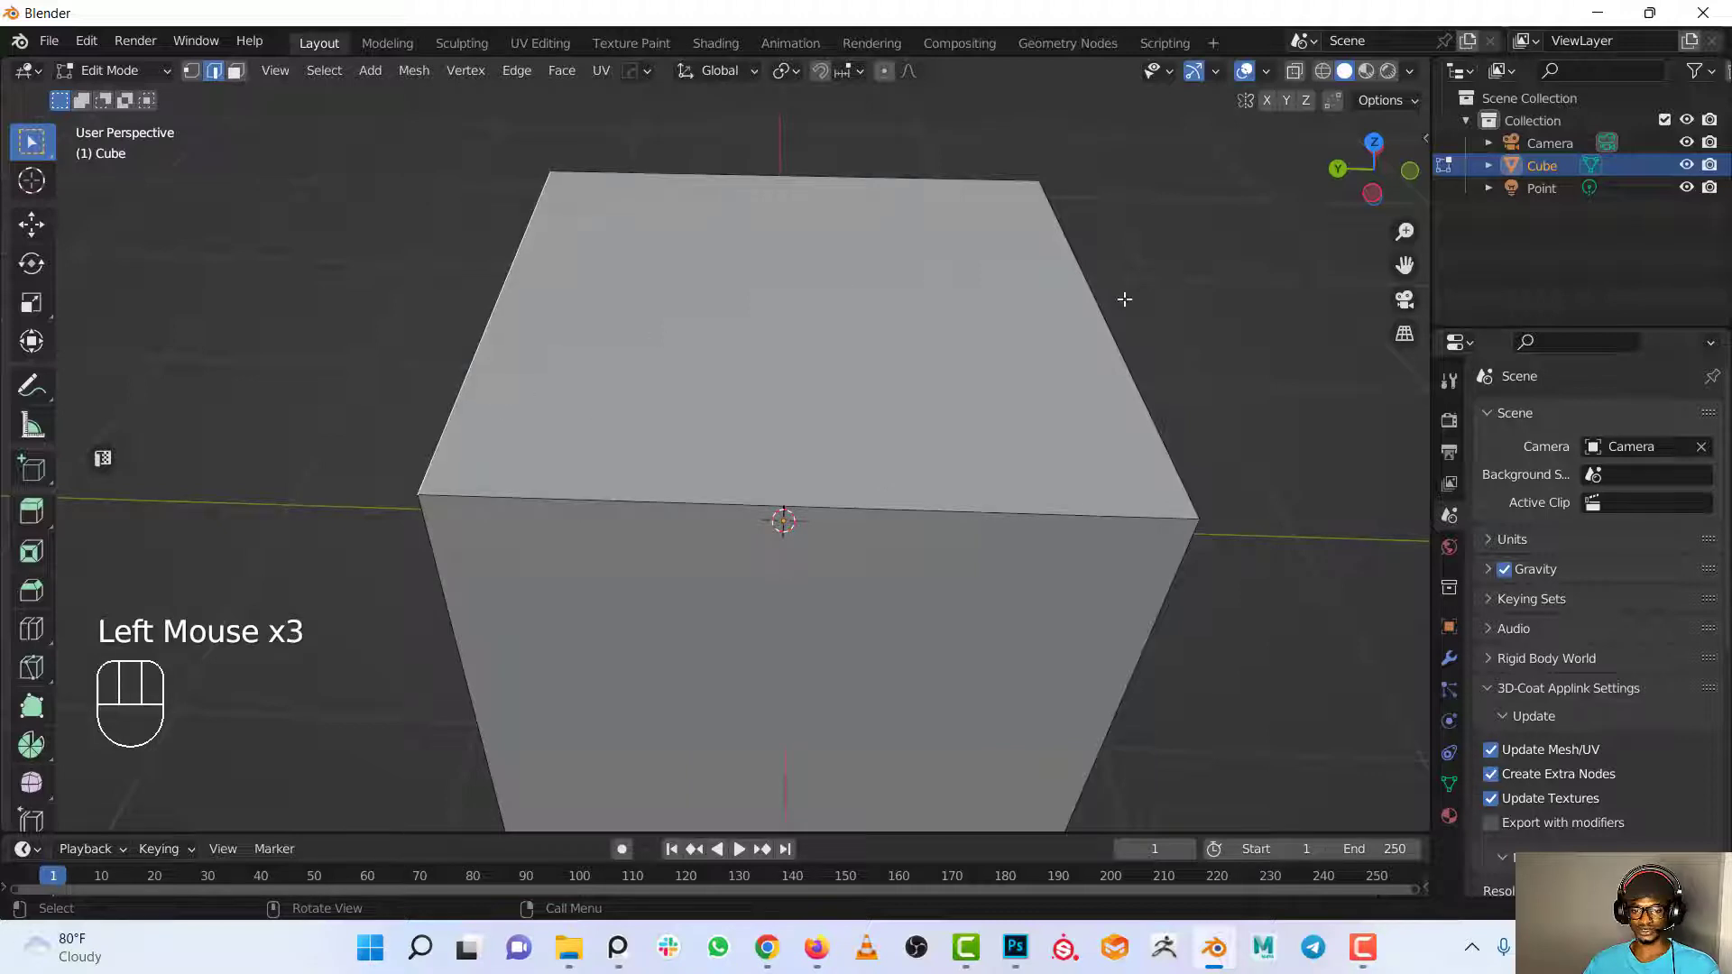
pyautogui.click(1123, 300)
pyautogui.click(852, 203)
pyautogui.click(820, 520)
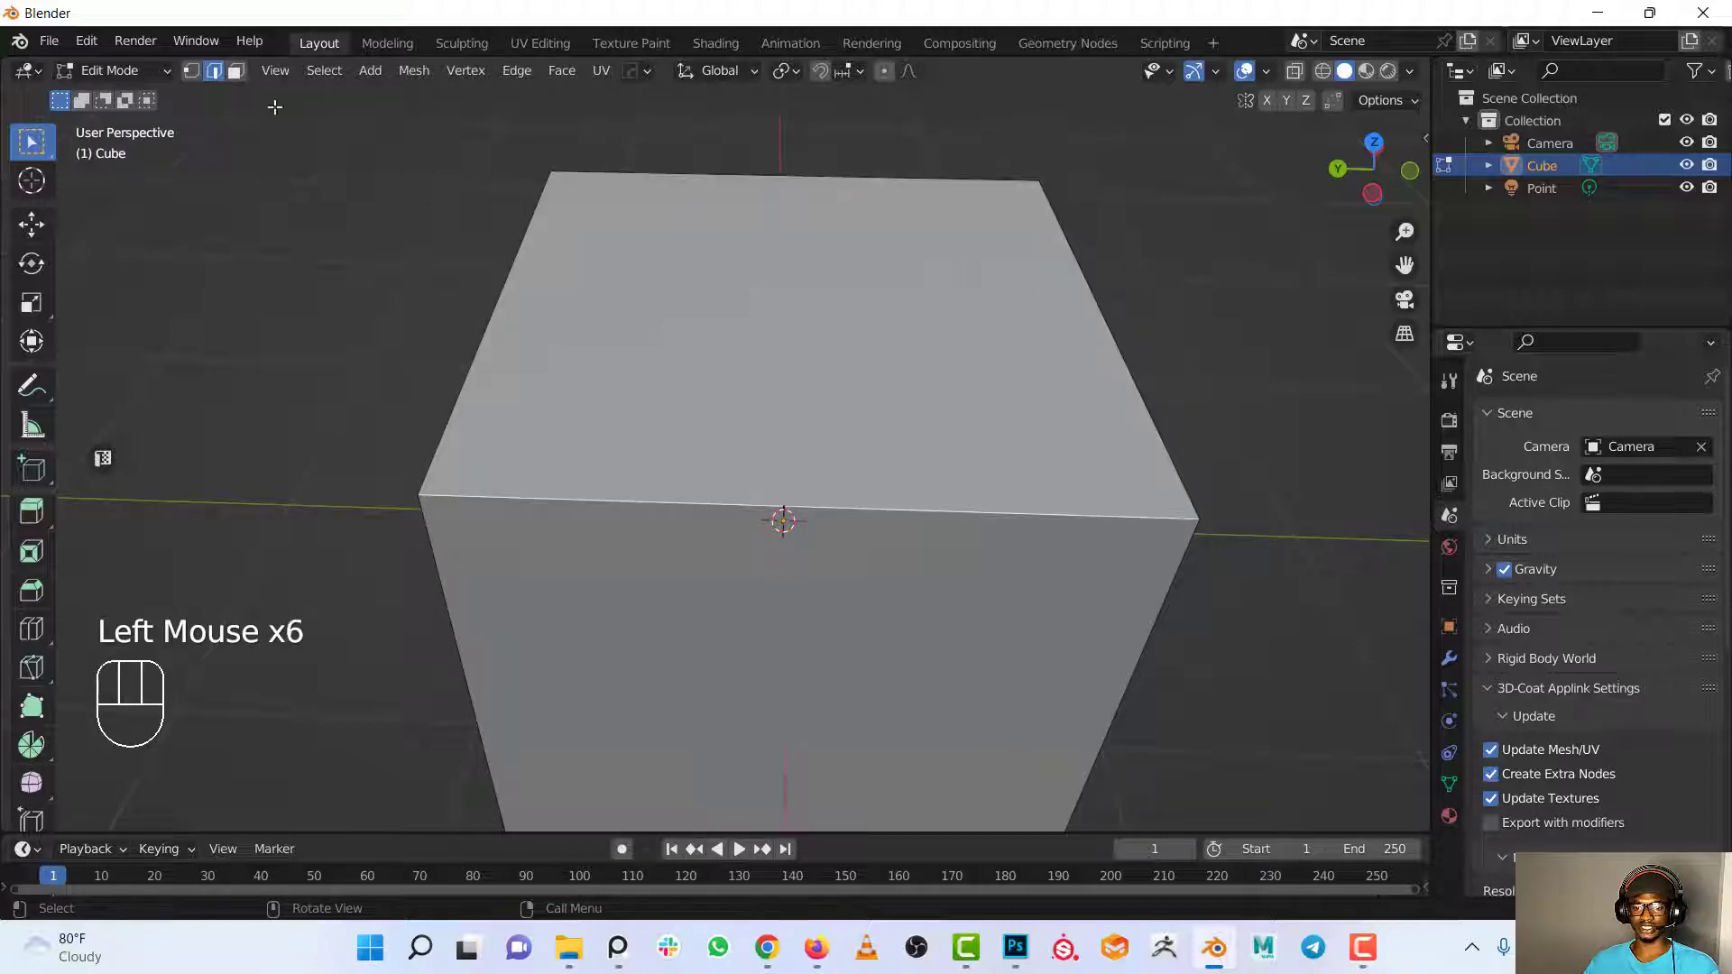
# Switch to face selection and select the cube's top face.
pyautogui.click(236, 72)
pyautogui.click(844, 338)
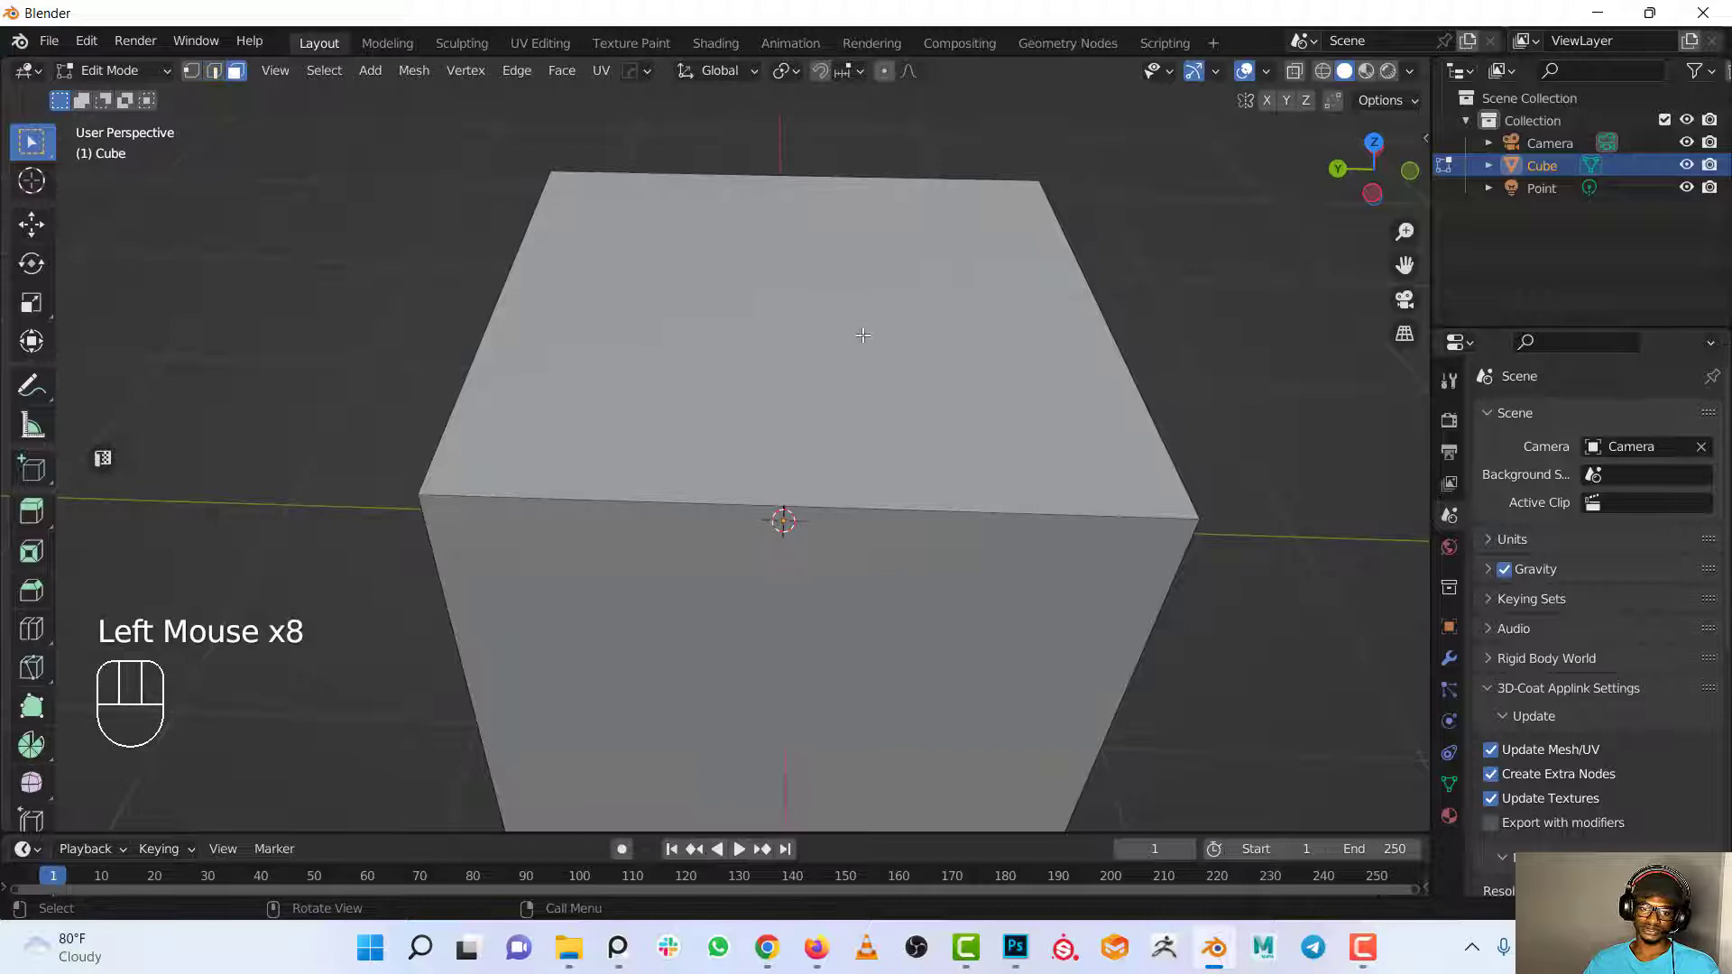
pyautogui.click(776, 375)
pyautogui.scroll(-2, 991, 380)
pyautogui.moveTo(1020, 430); pyautogui.dragTo(1030, 453, button='middle')
pyautogui.scroll(1, 1029, 452)
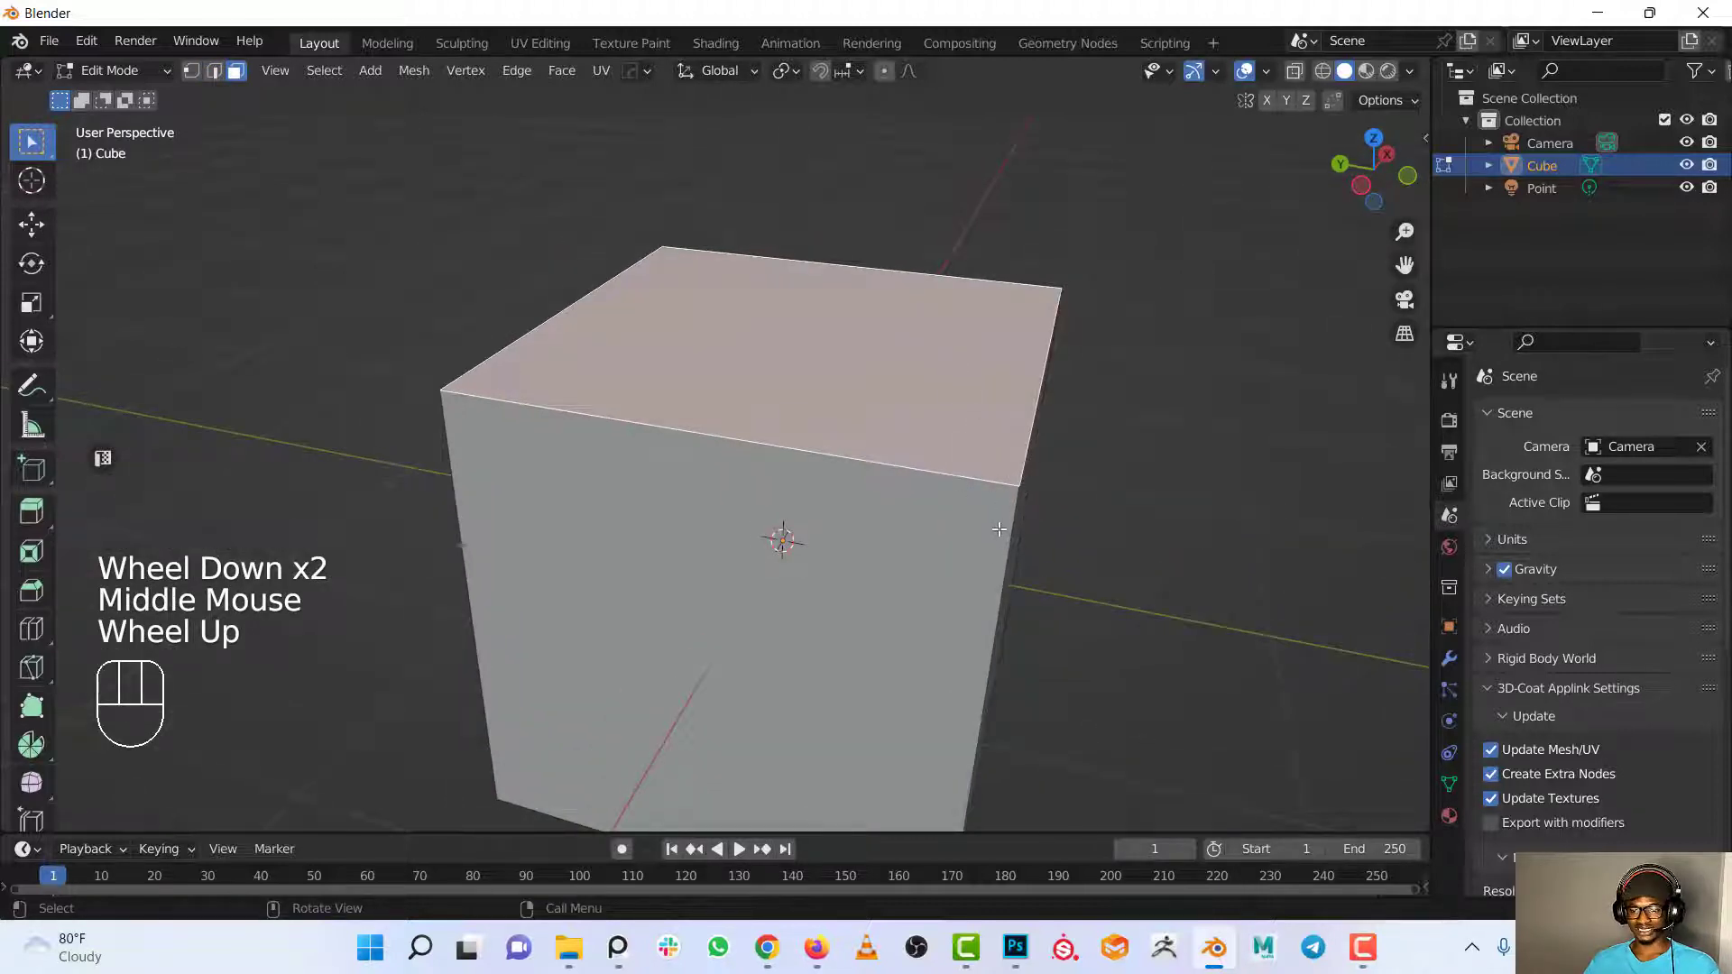
# Switch to edge selection and select all four edges around the top face together.
pyautogui.press('2')
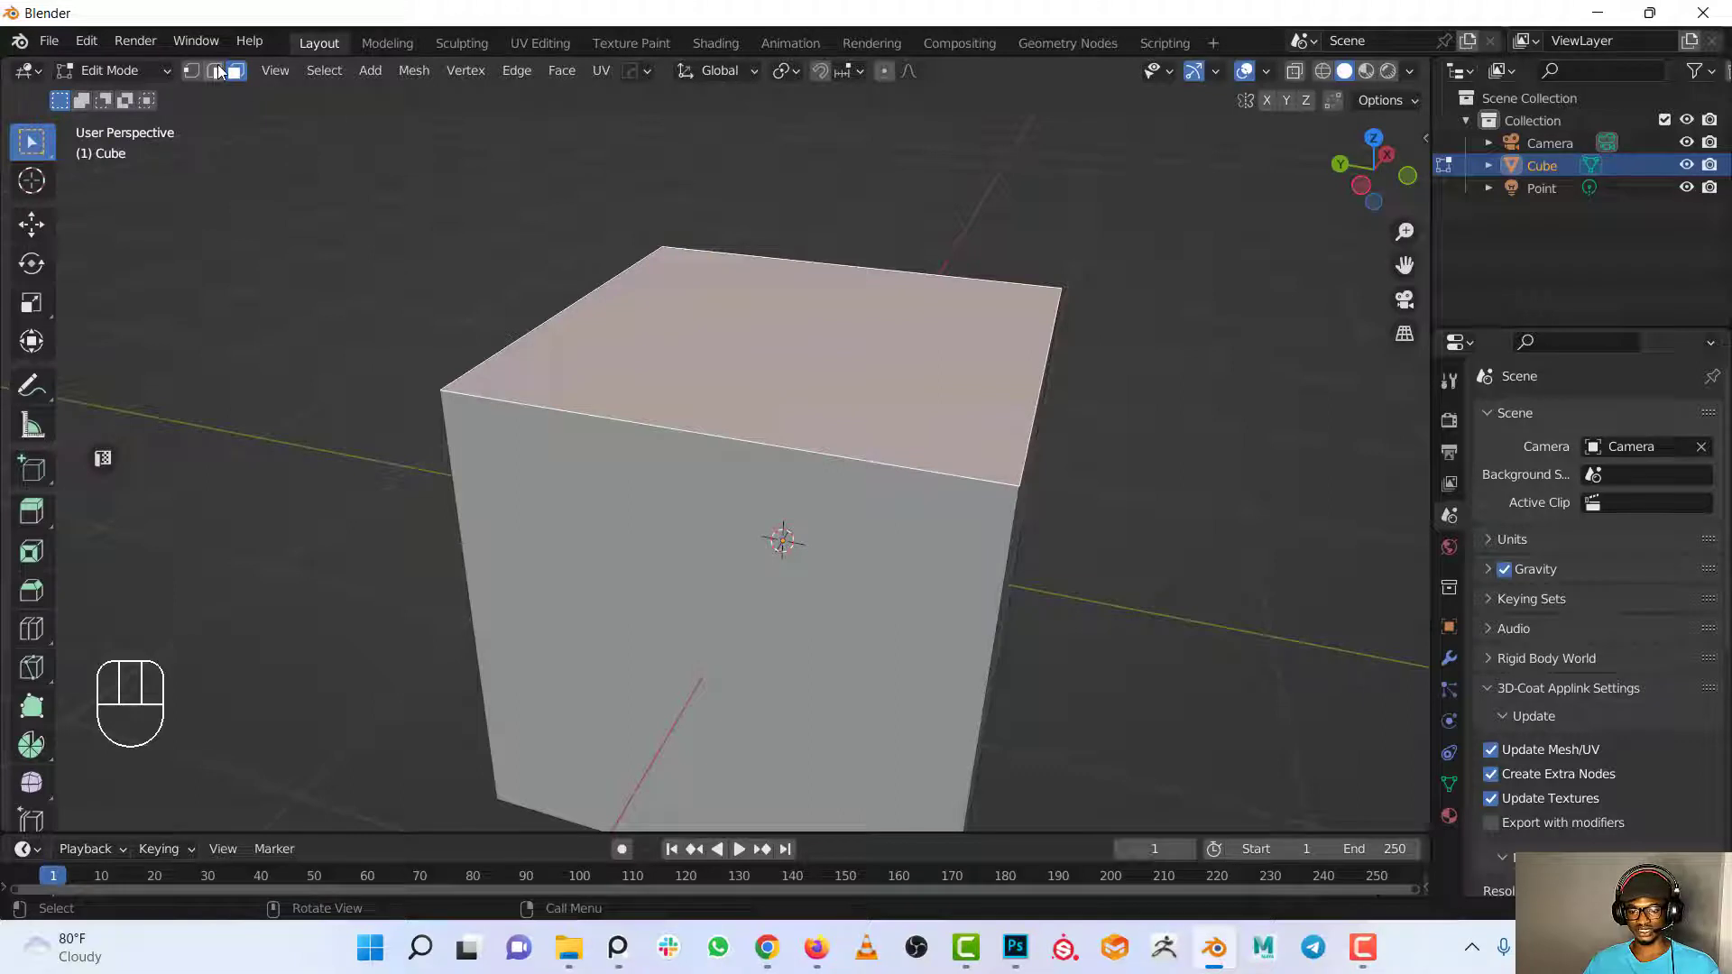
pyautogui.click(677, 475)
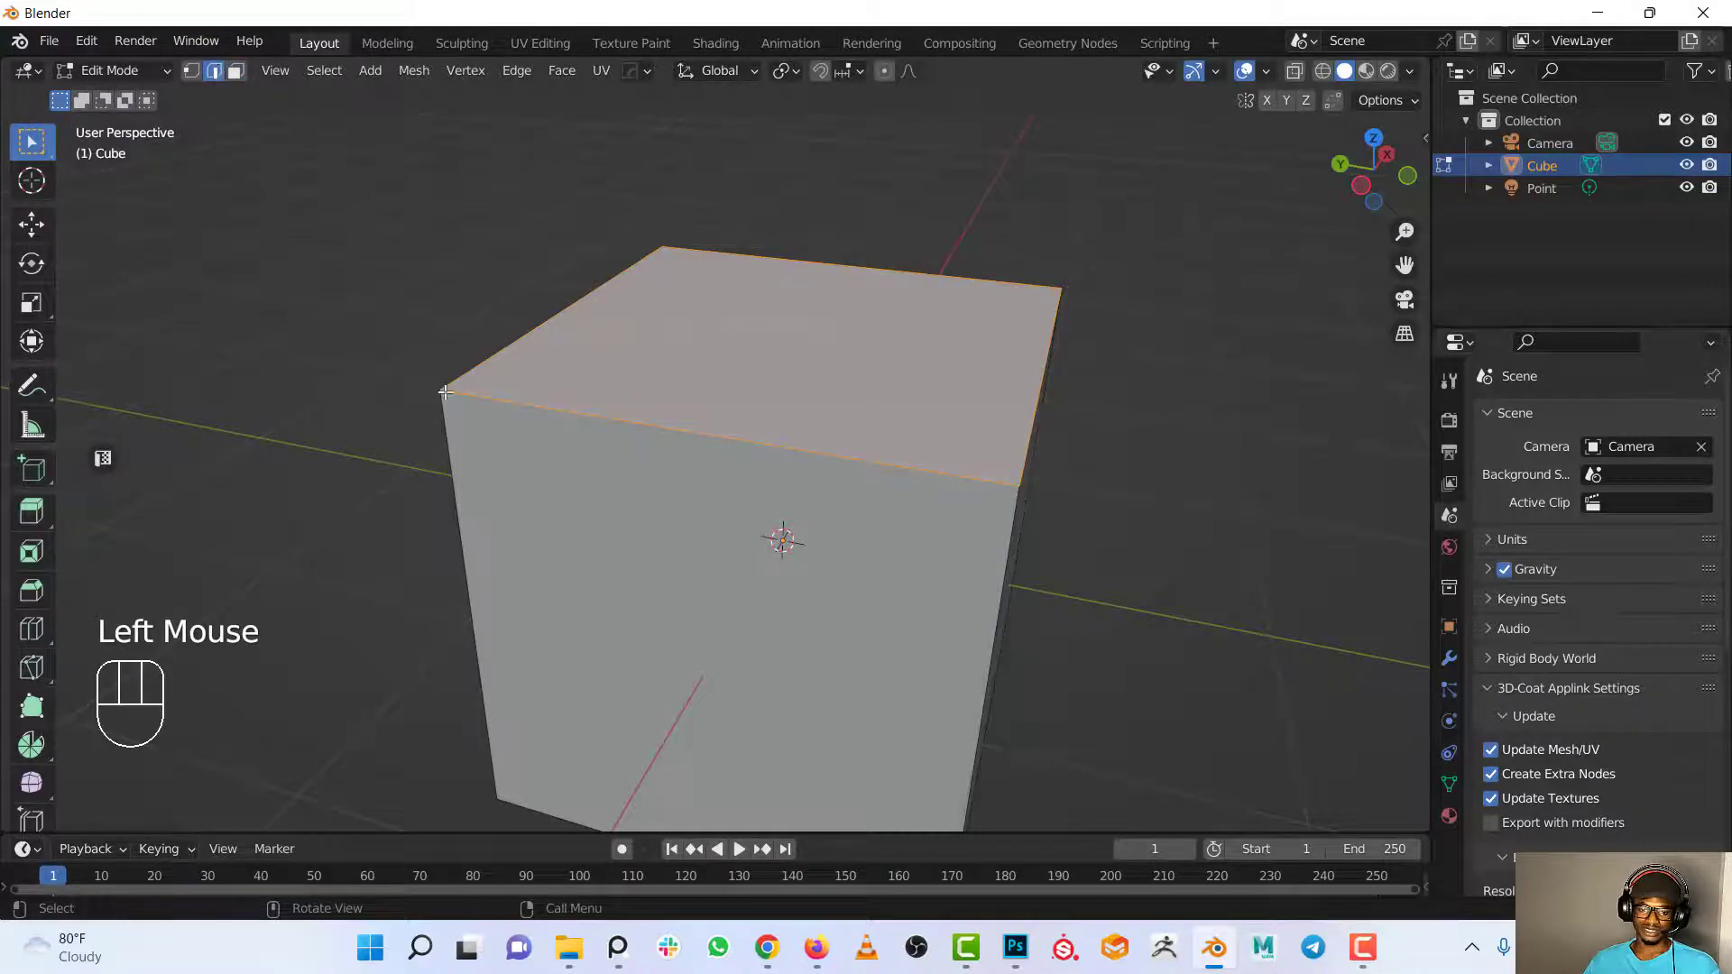
pyautogui.keyDown('shift'); pyautogui.click(584, 312); pyautogui.keyUp('shift')
pyautogui.keyDown('shift'); pyautogui.click(785, 262); pyautogui.keyUp('shift')
pyautogui.keyDown('shift'); pyautogui.click(1032, 379); pyautogui.keyUp('shift')
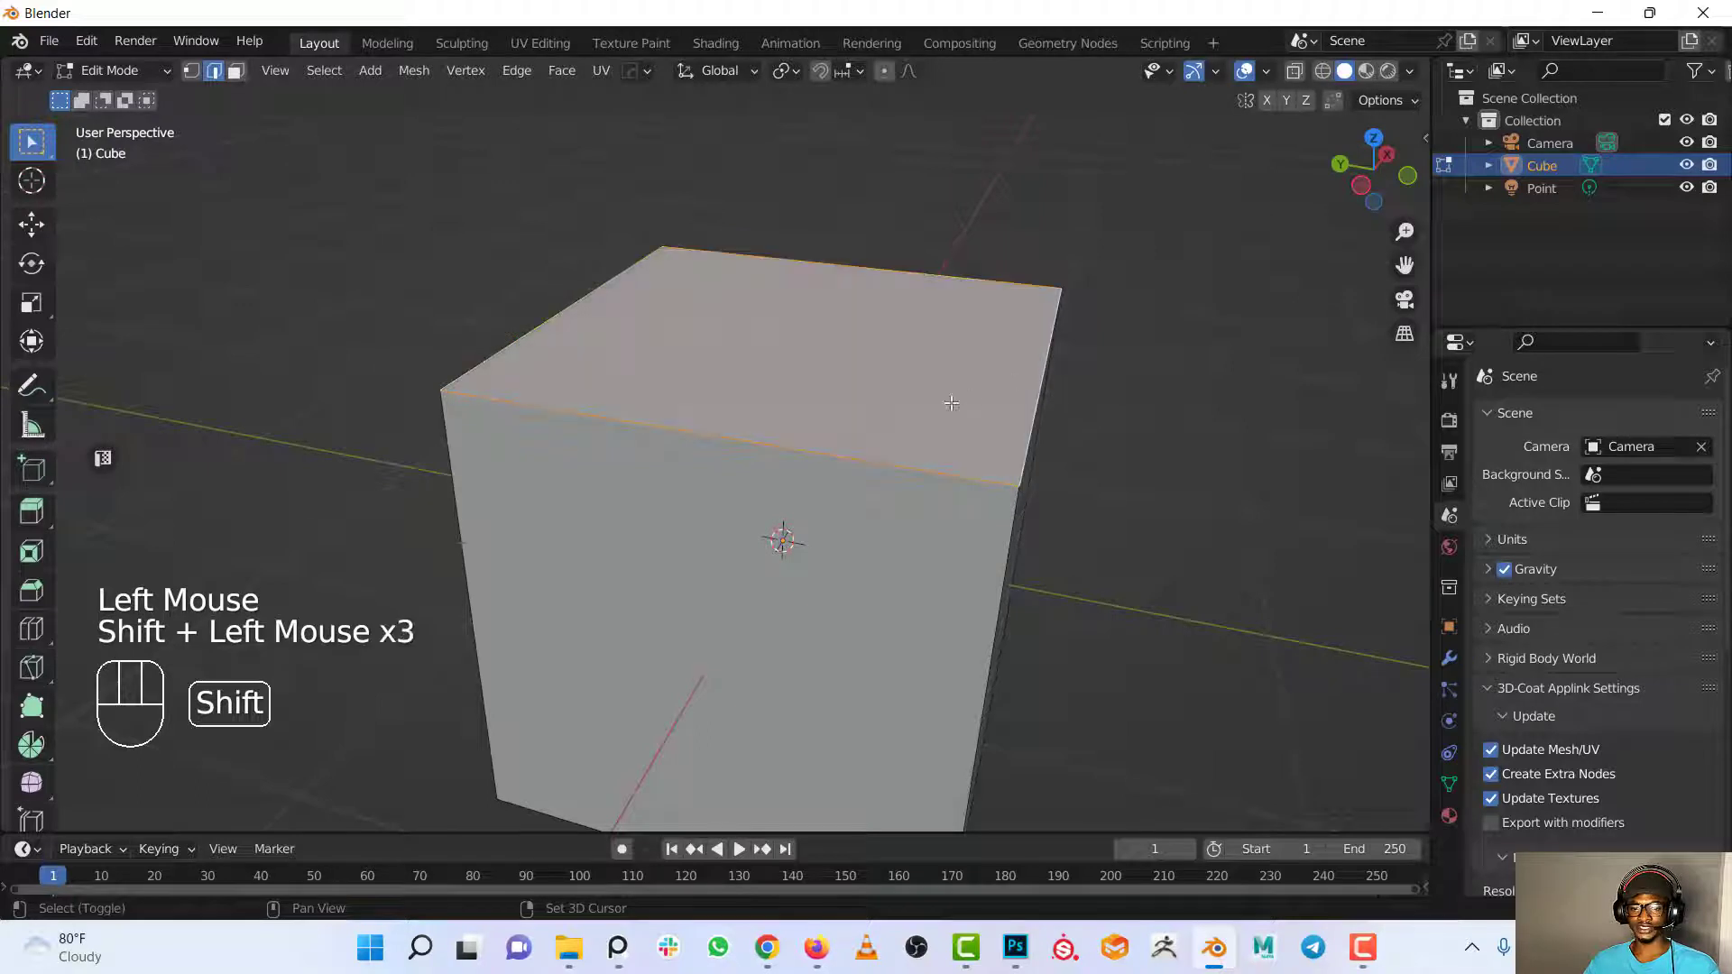
# Return to vertex selection and select all four corner vertices of the top face together.
pyautogui.click(191, 70)
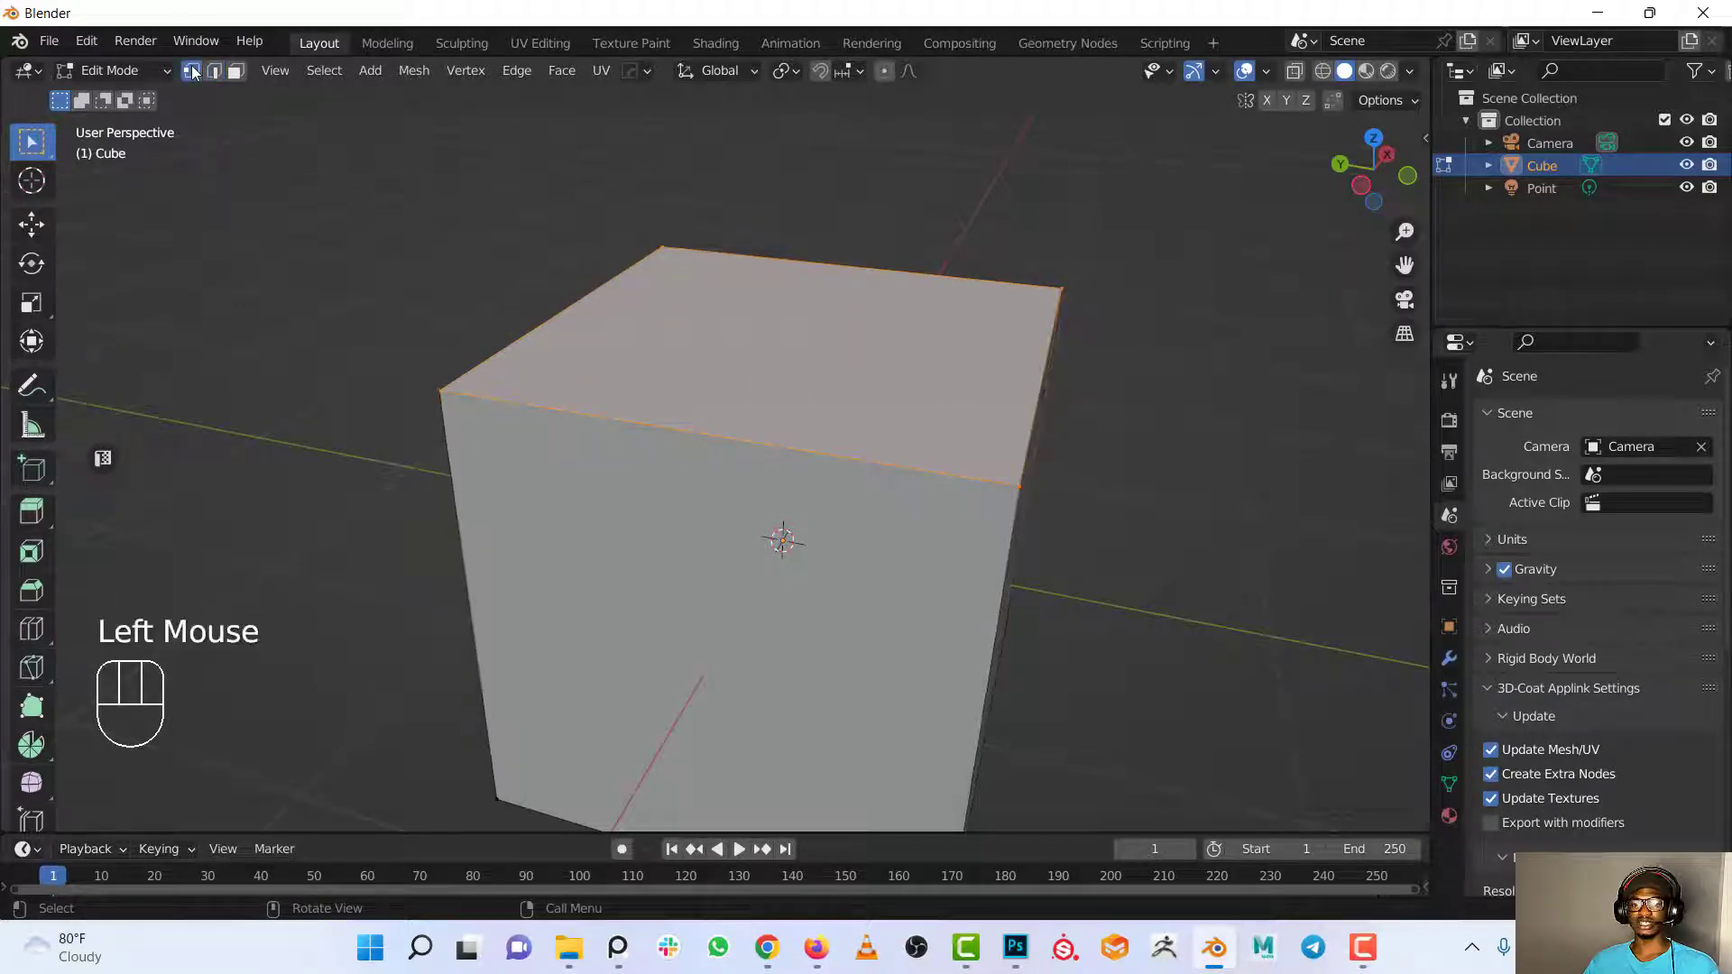
pyautogui.click(437, 401)
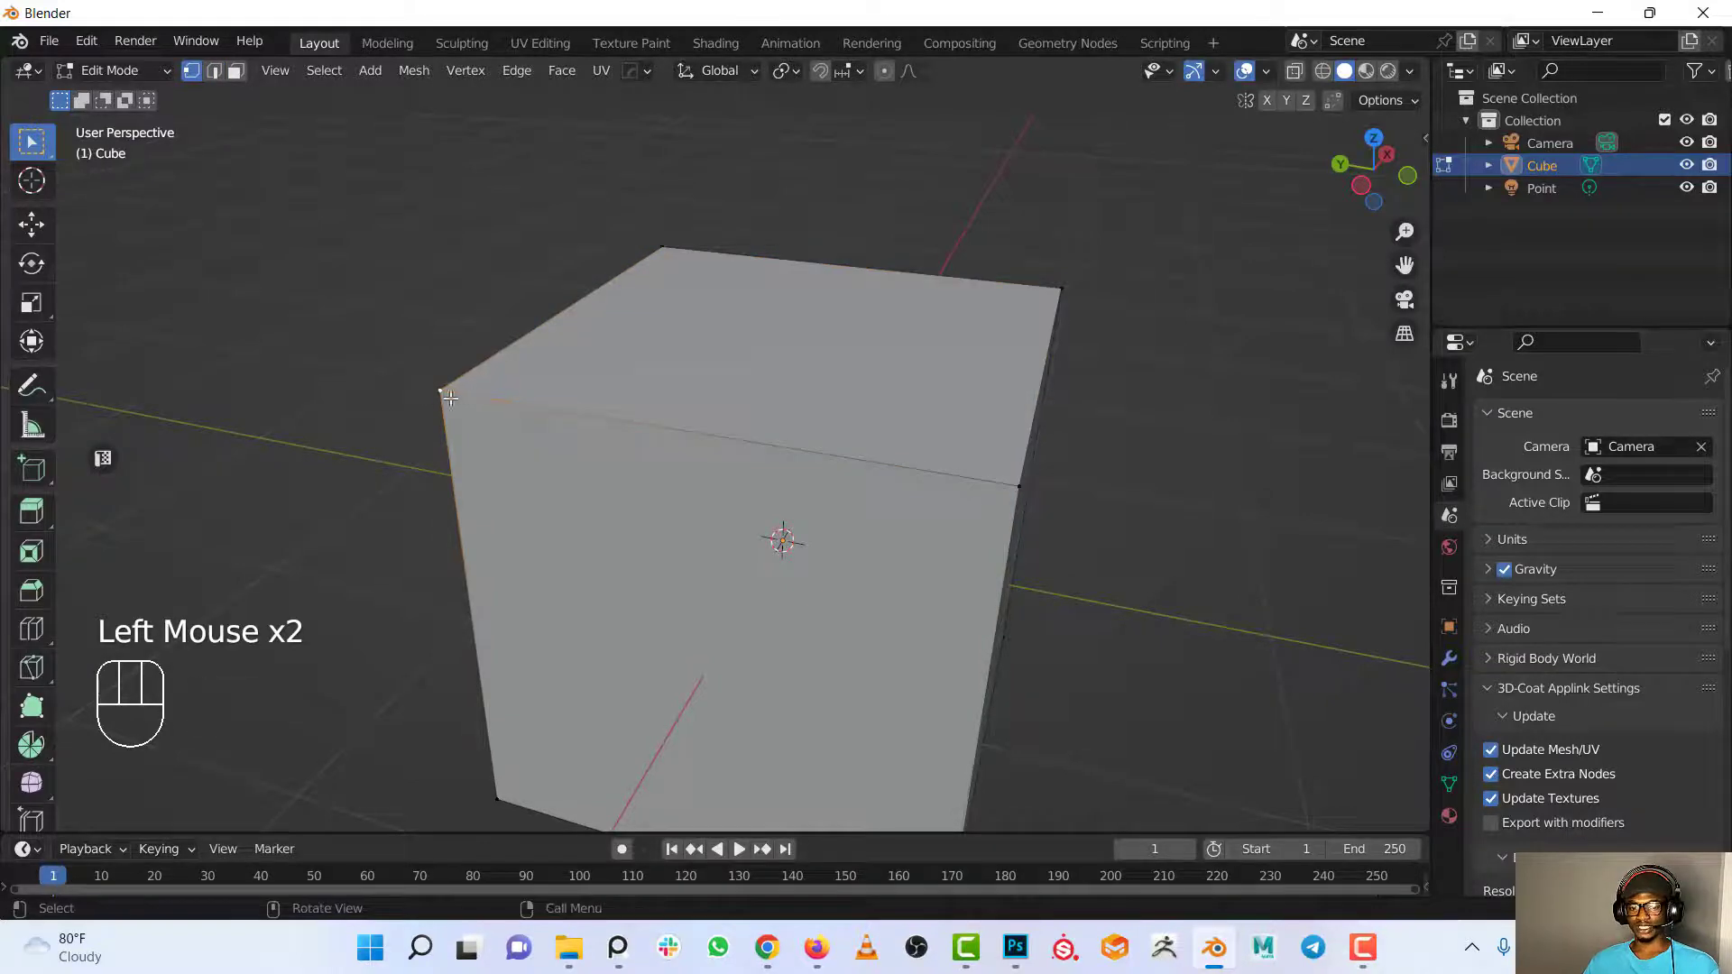
pyautogui.keyDown('shift'); pyautogui.click(1001, 463); pyautogui.keyUp('shift')
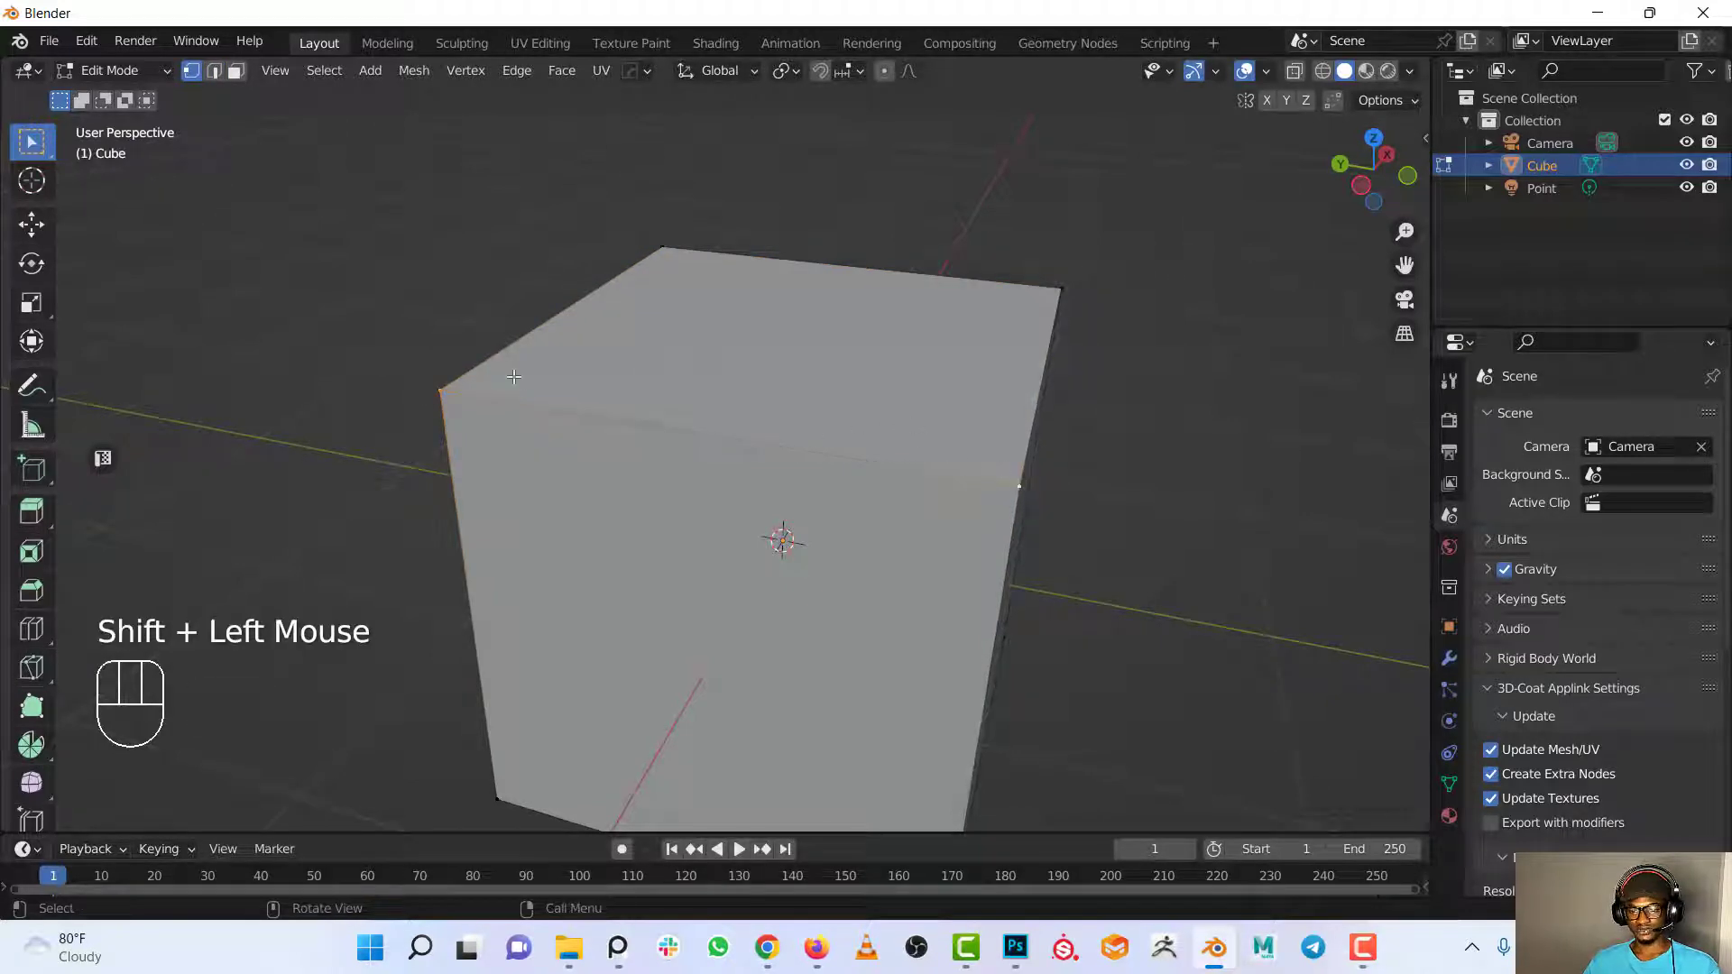
pyautogui.keyDown('shift'); pyautogui.click(662, 246); pyautogui.keyUp('shift')
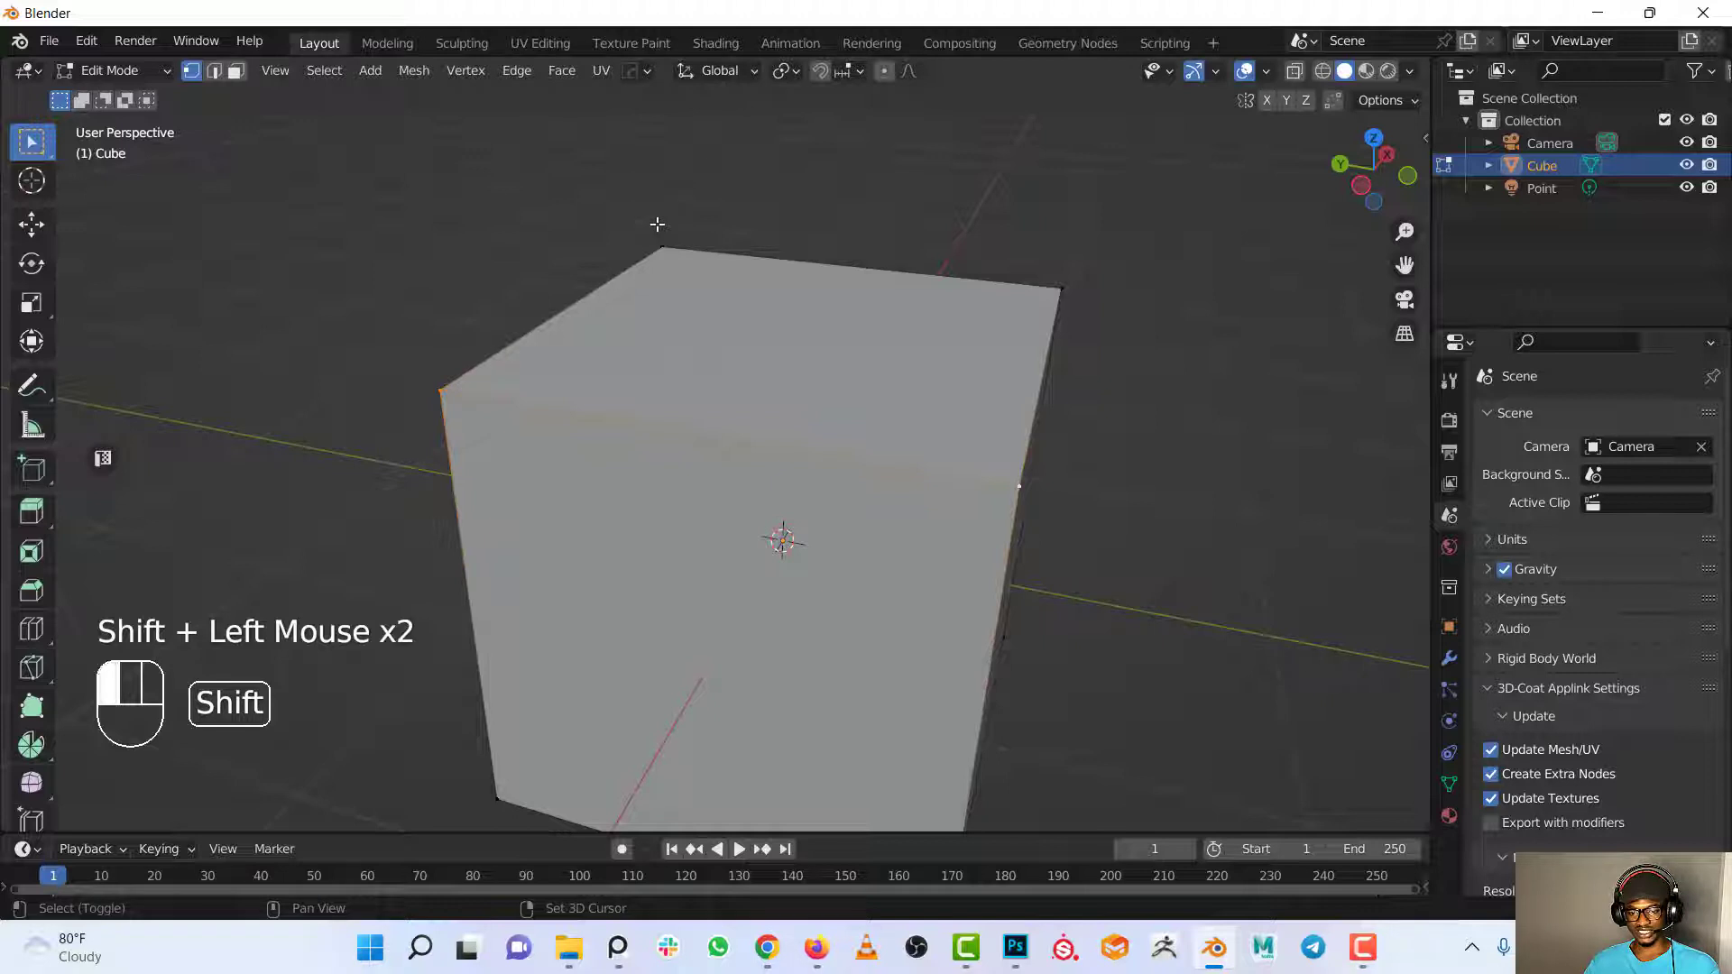
pyautogui.keyDown('shift'); pyautogui.click(996, 269); pyautogui.keyUp('shift')
pyautogui.keyDown('shift'); pyautogui.click(1048, 284); pyautogui.keyUp('shift')
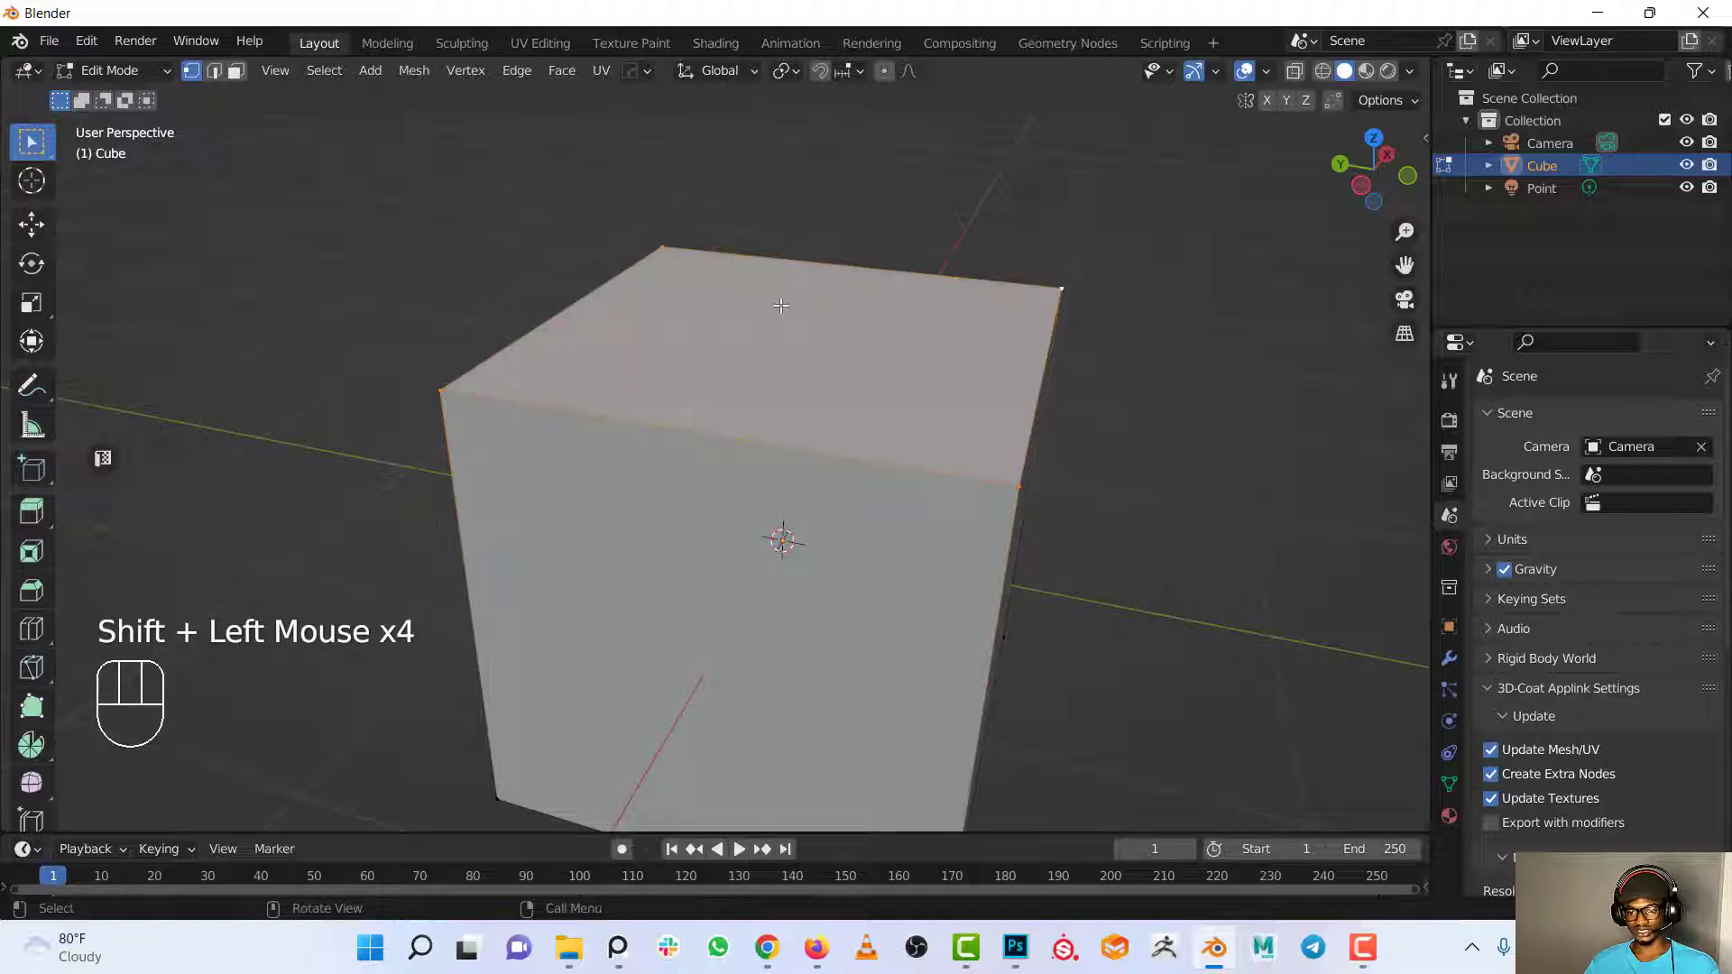
# Try moving the selected top vertices freely, and try scaling them down to about 0.22.
pyautogui.scroll(-6, 798, 324)
pyautogui.scroll(2, 799, 418)
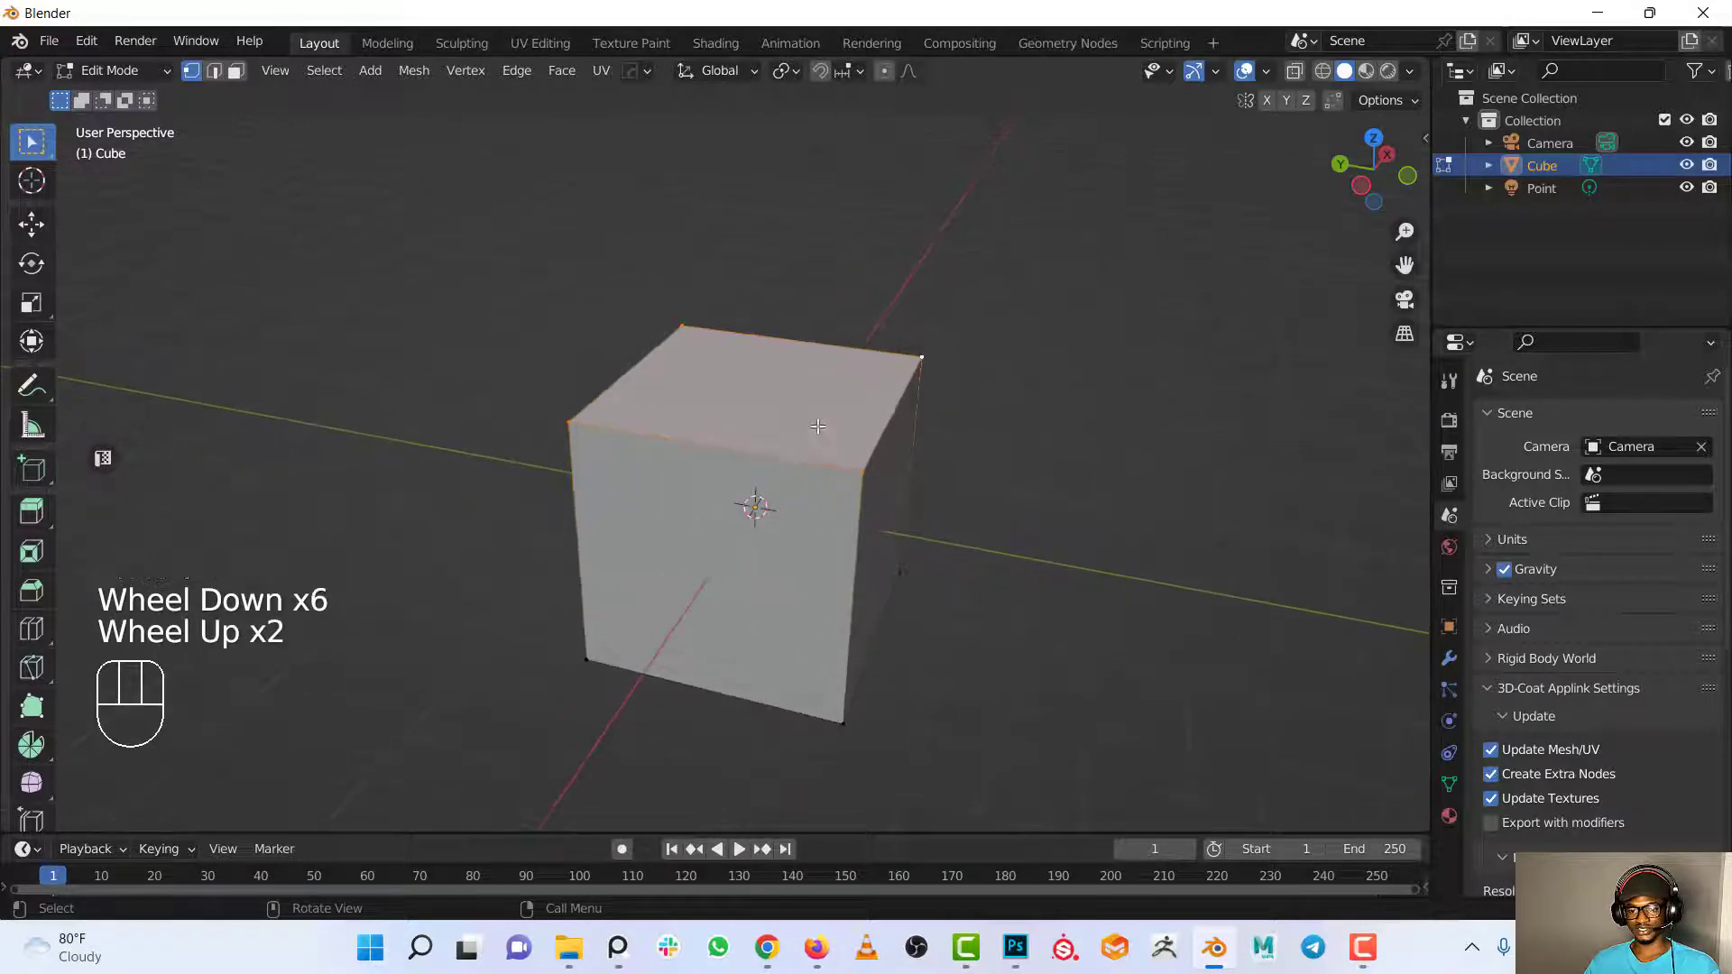
pyautogui.moveTo(714, 379)
pyautogui.keyDown('shift'); pyautogui.mouseDown(button='middle')
pyautogui.moveTo(792, 414)
pyautogui.moveTo(721, 387)
pyautogui.mouseUp(button='middle'); pyautogui.keyUp('shift')
pyautogui.scroll(2, 737, 409)
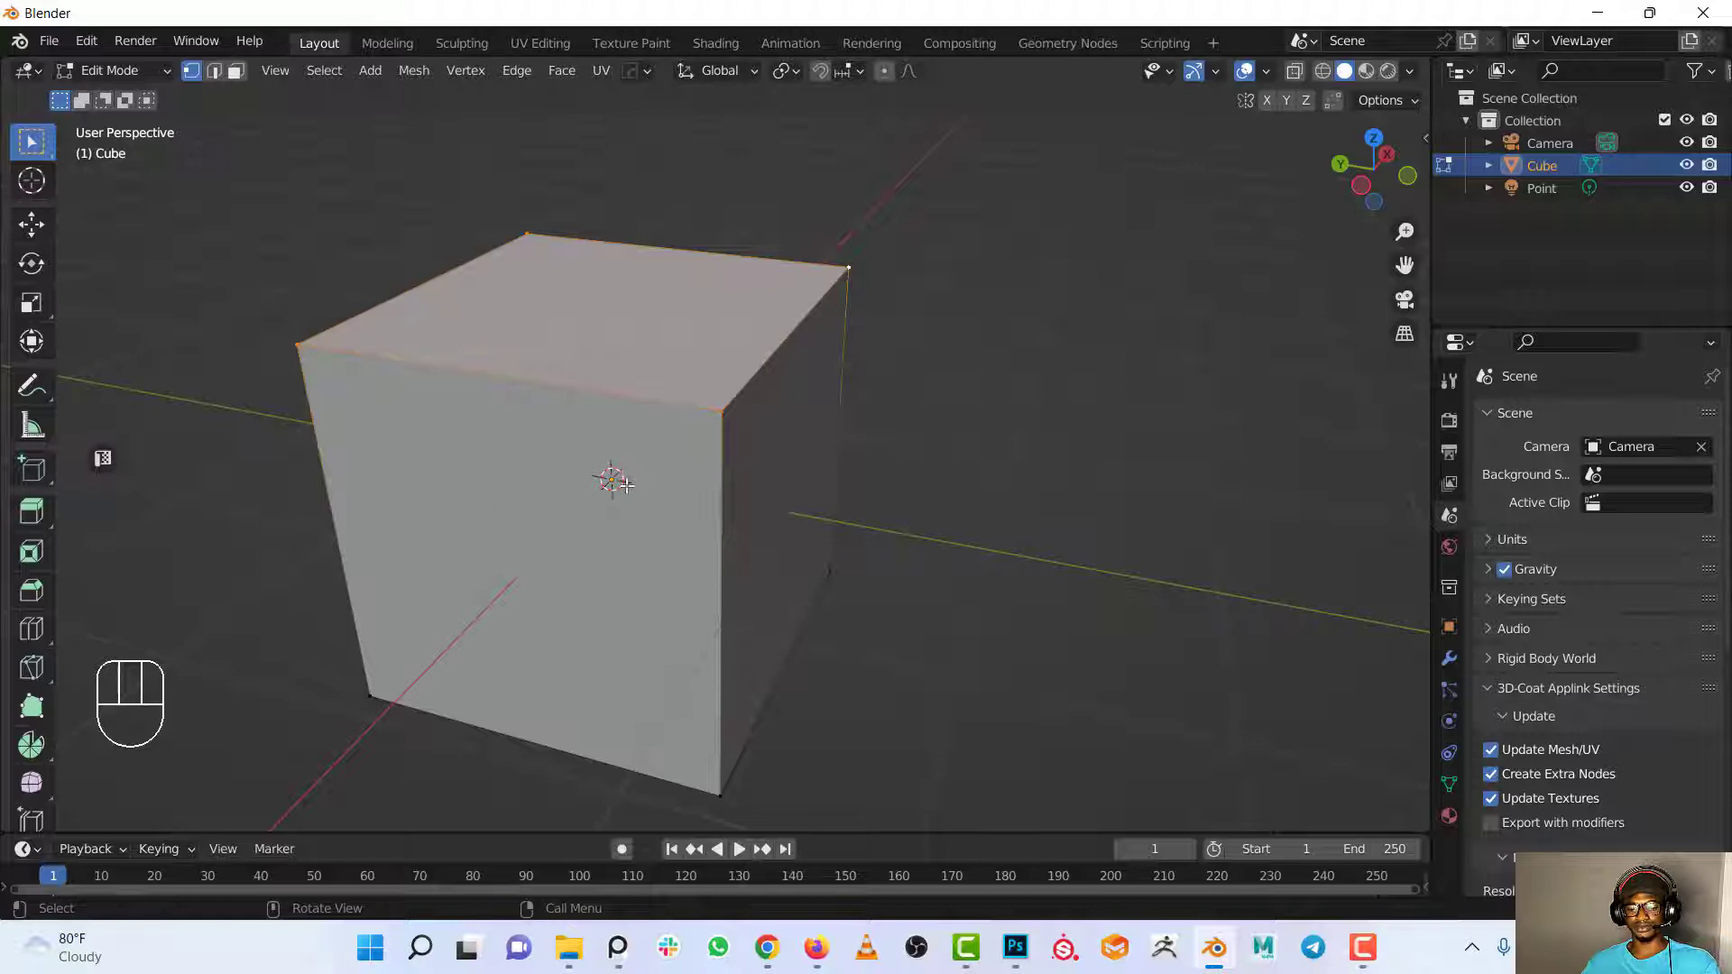
pyautogui.press('g')
pyautogui.press('Escape')
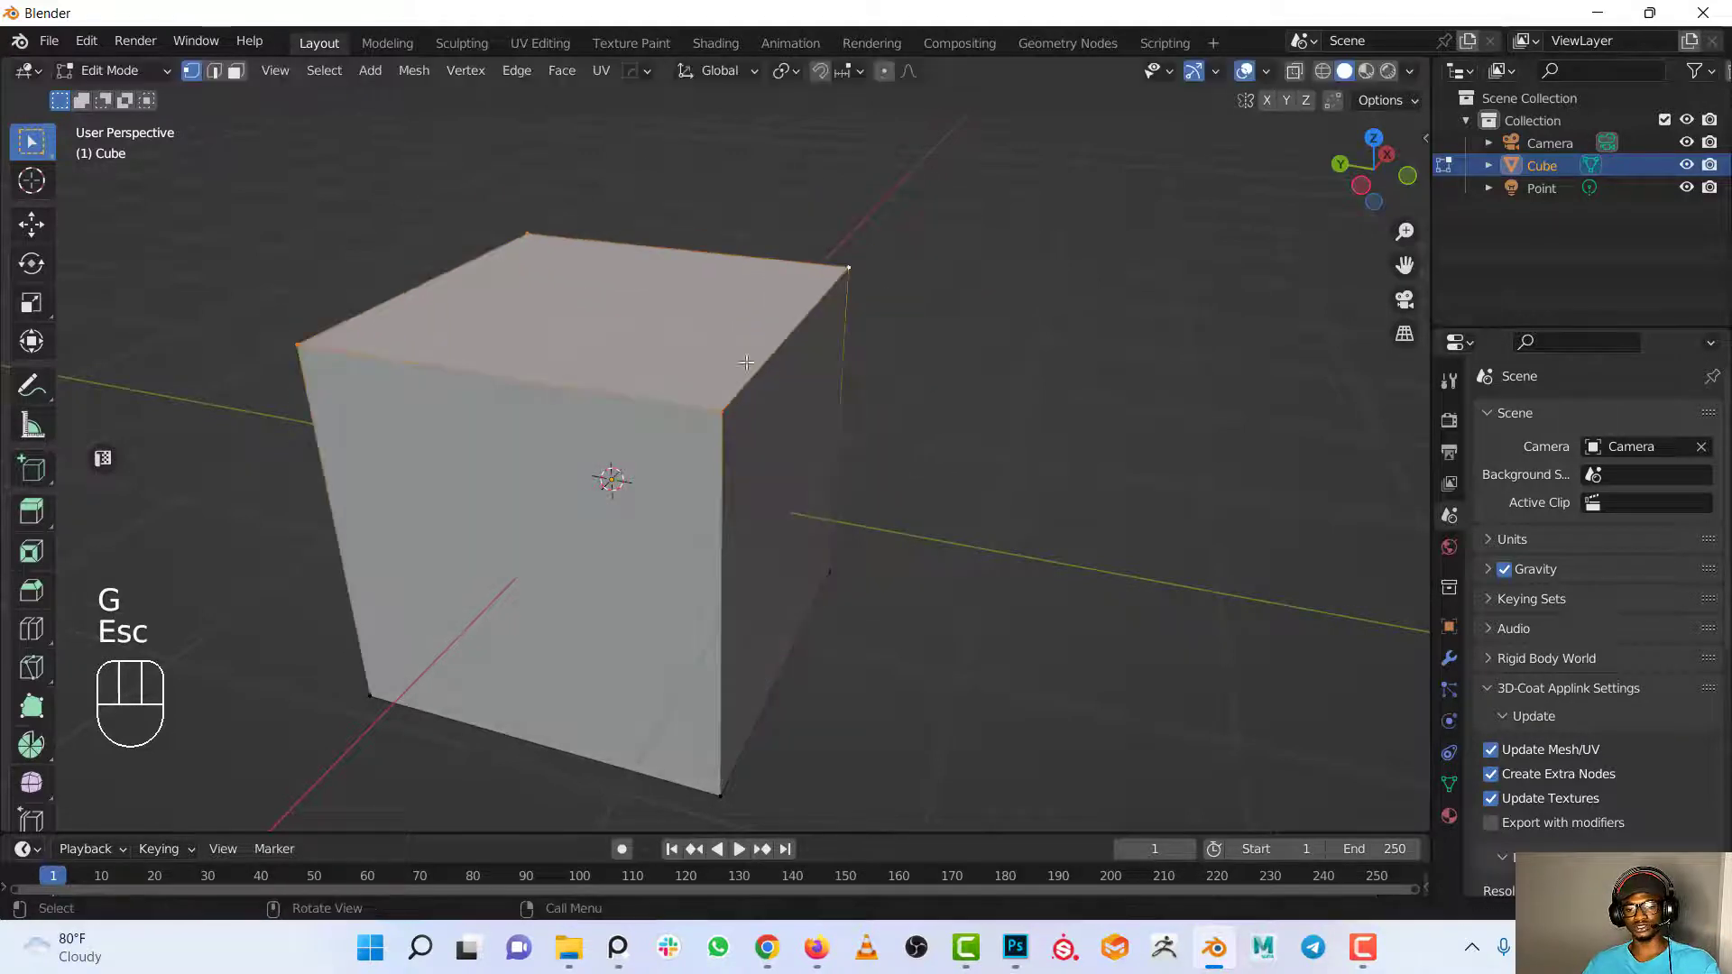
pyautogui.press('g')
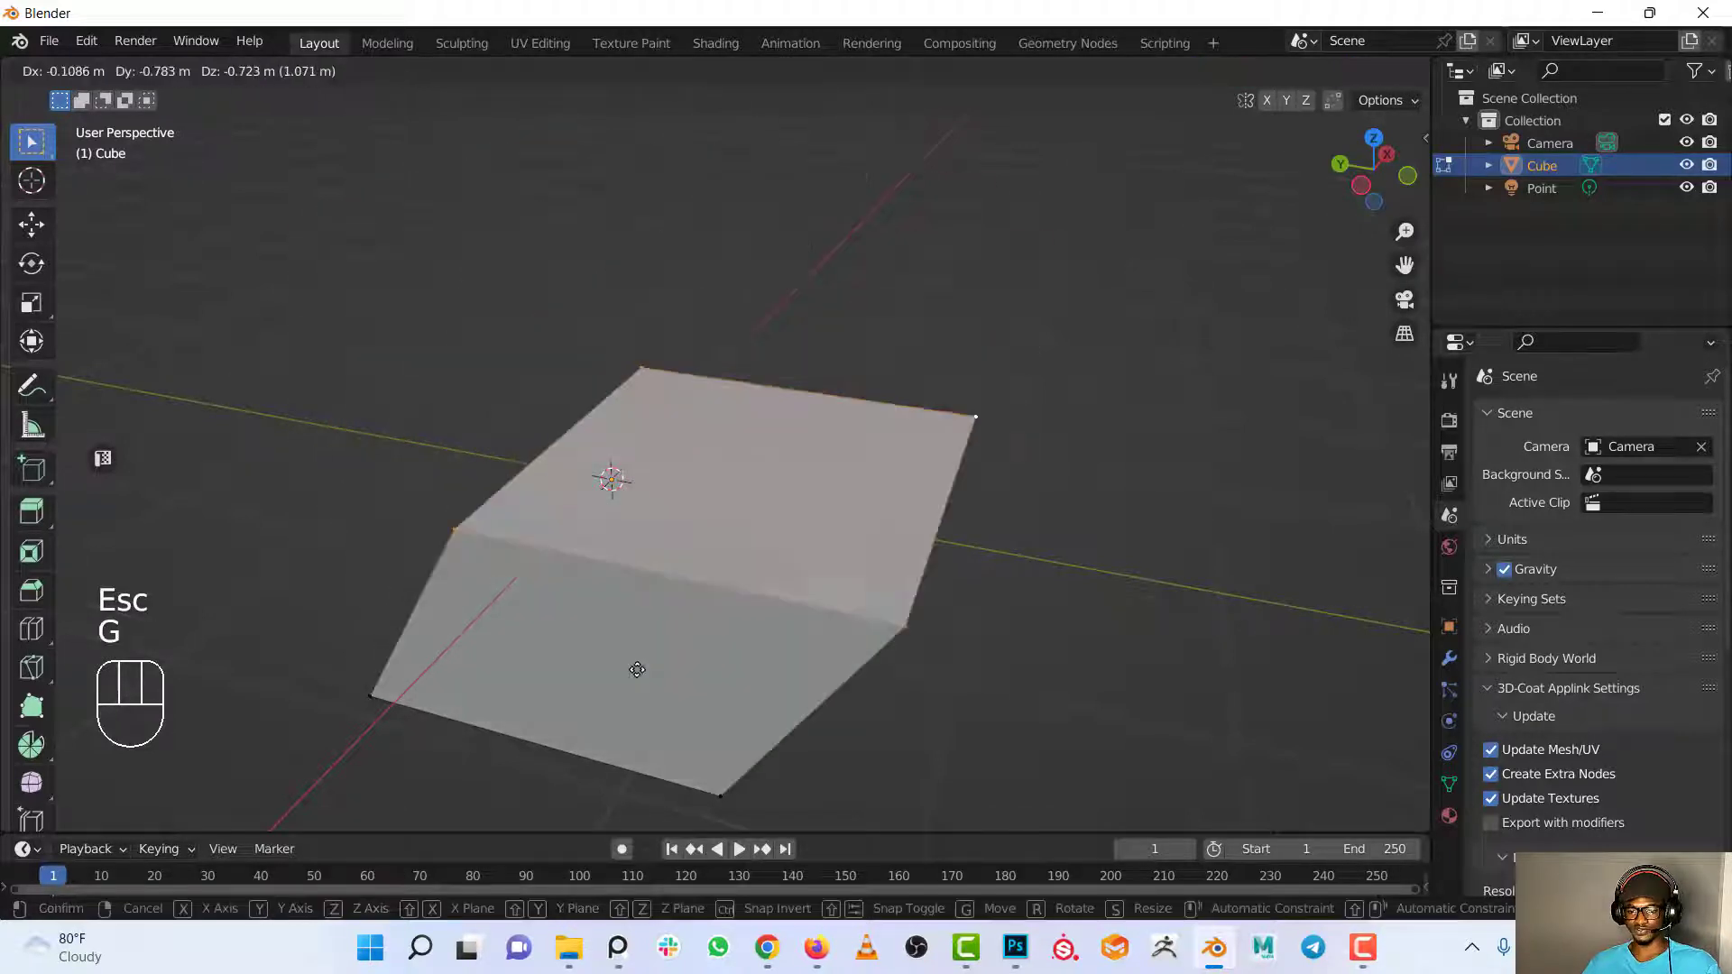
pyautogui.press('Escape')
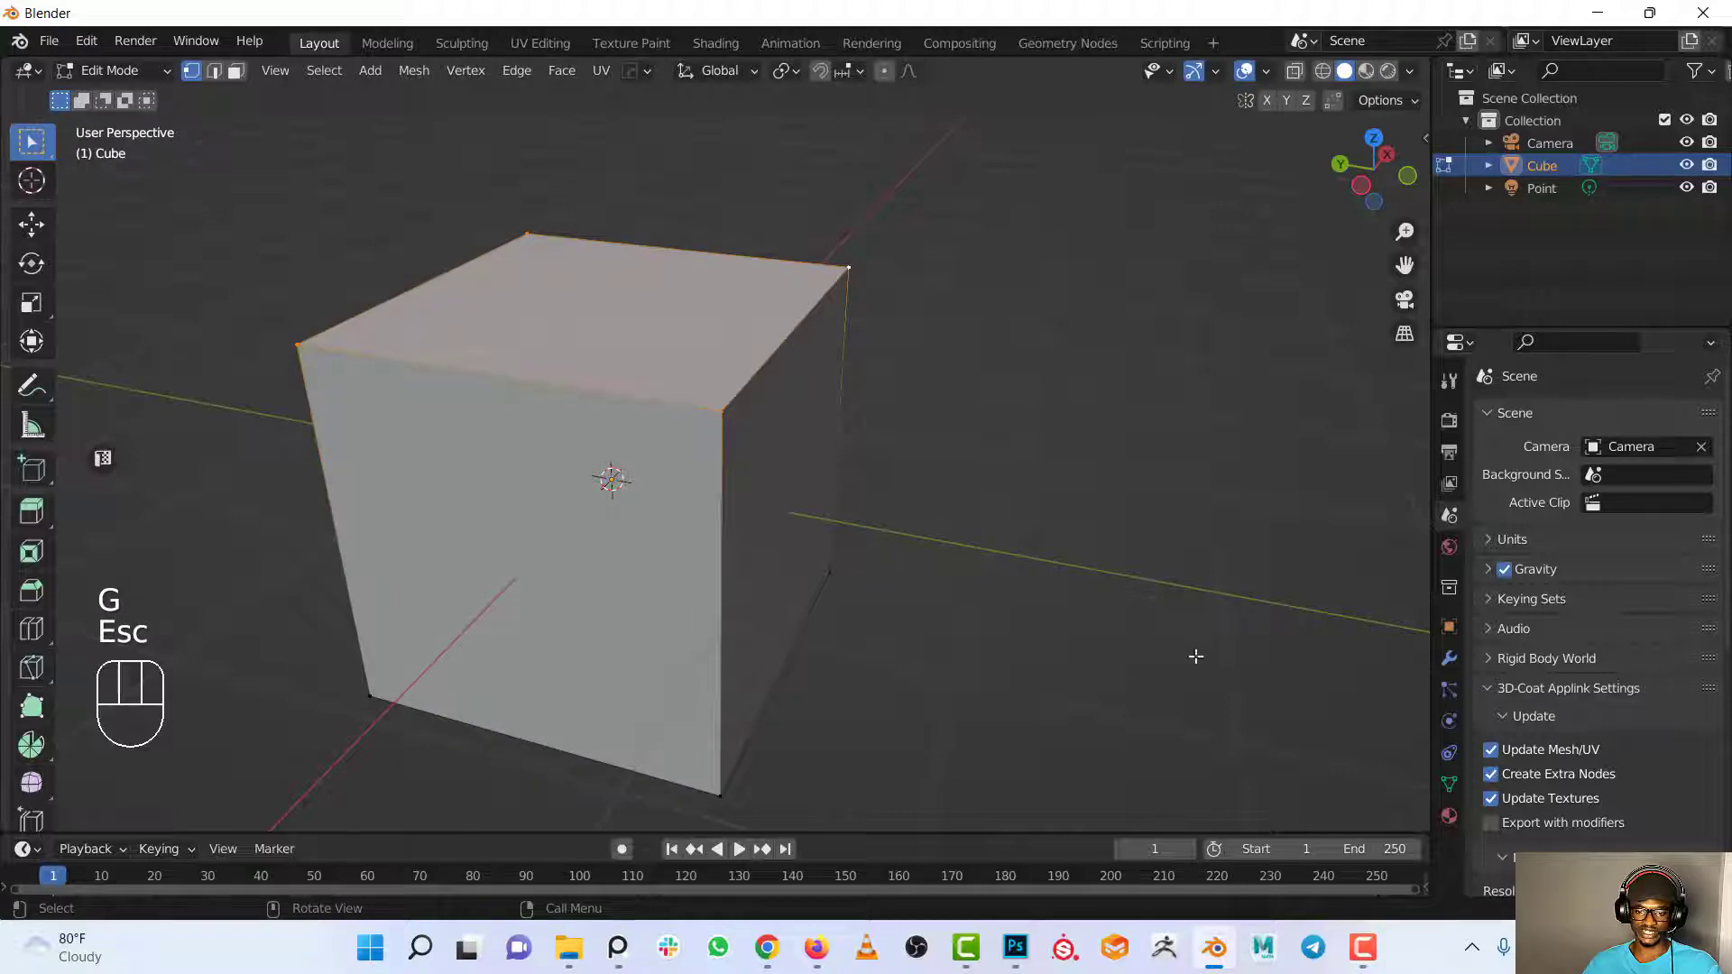
pyautogui.press('s')
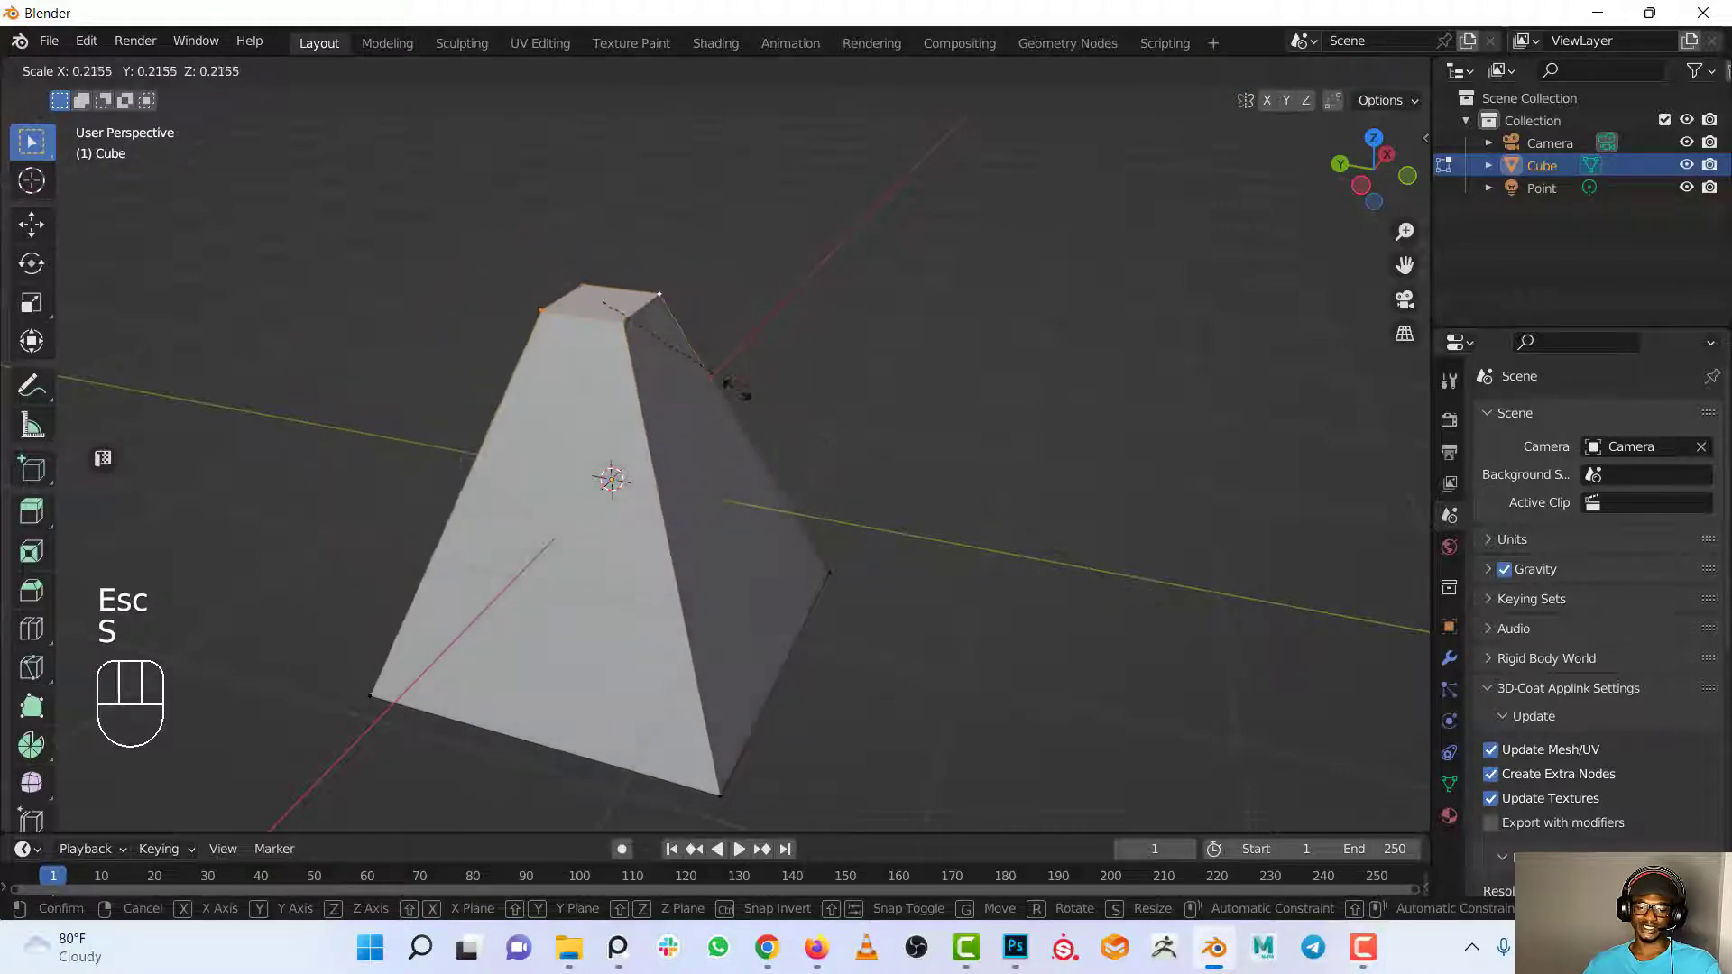
pyautogui.press('Escape')
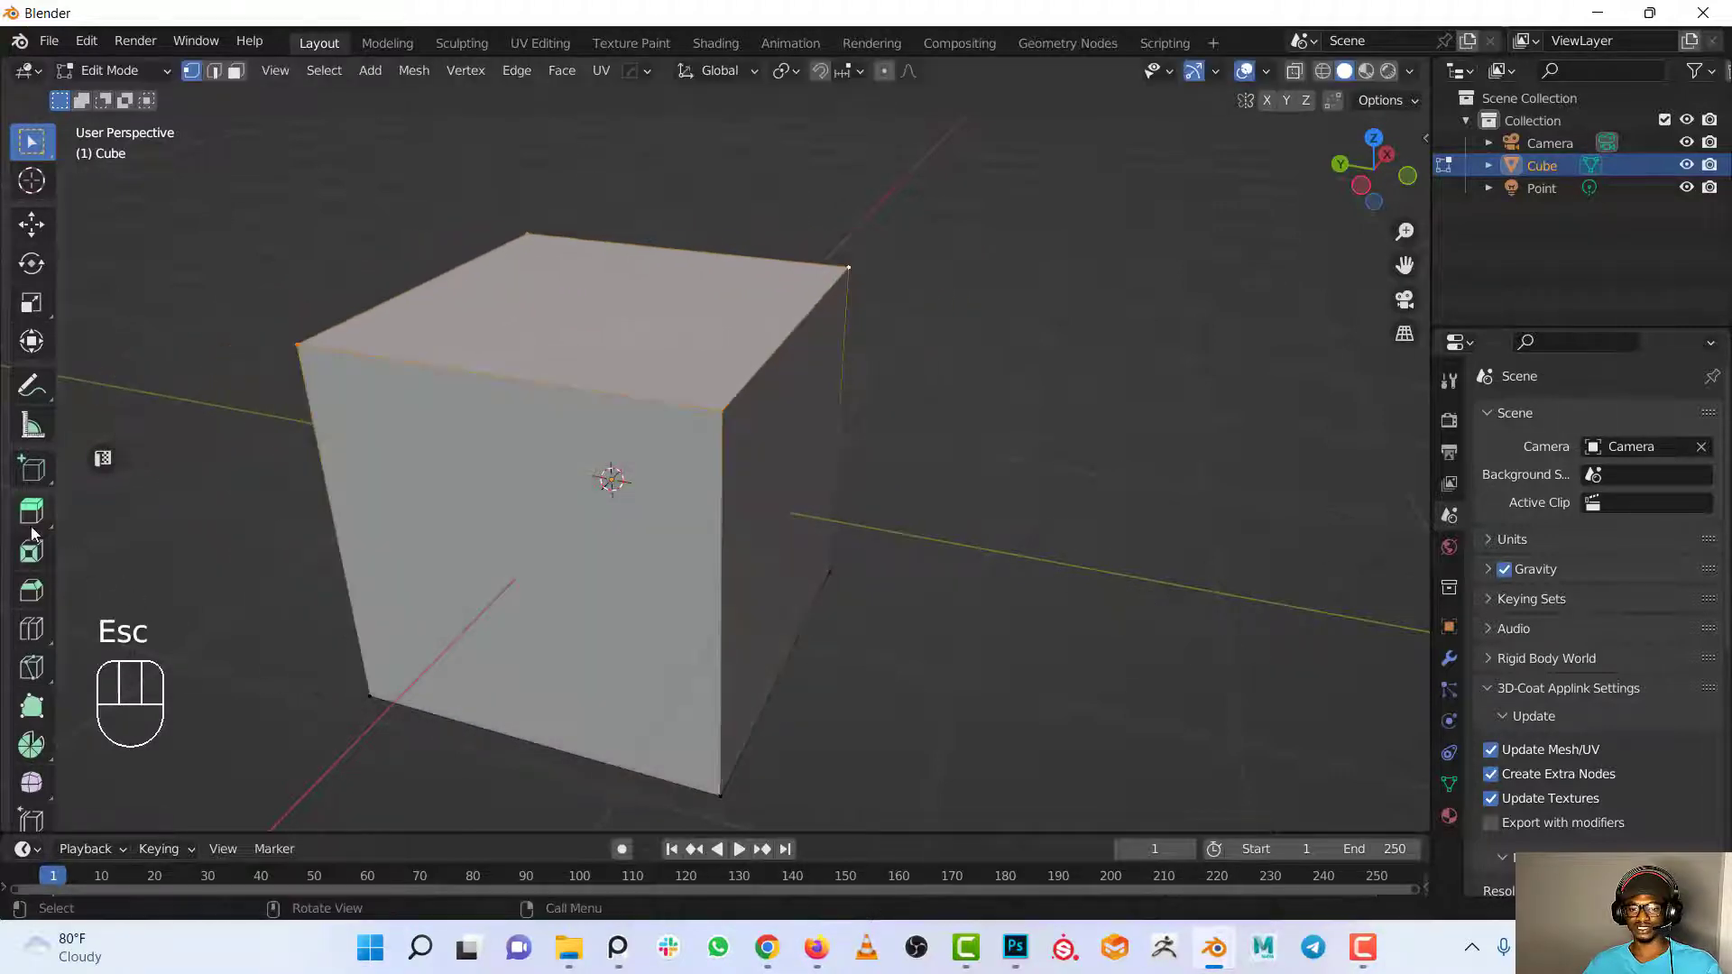
# Try rotating the four selected top vertices by about 18 degrees.
pyautogui.press('r')
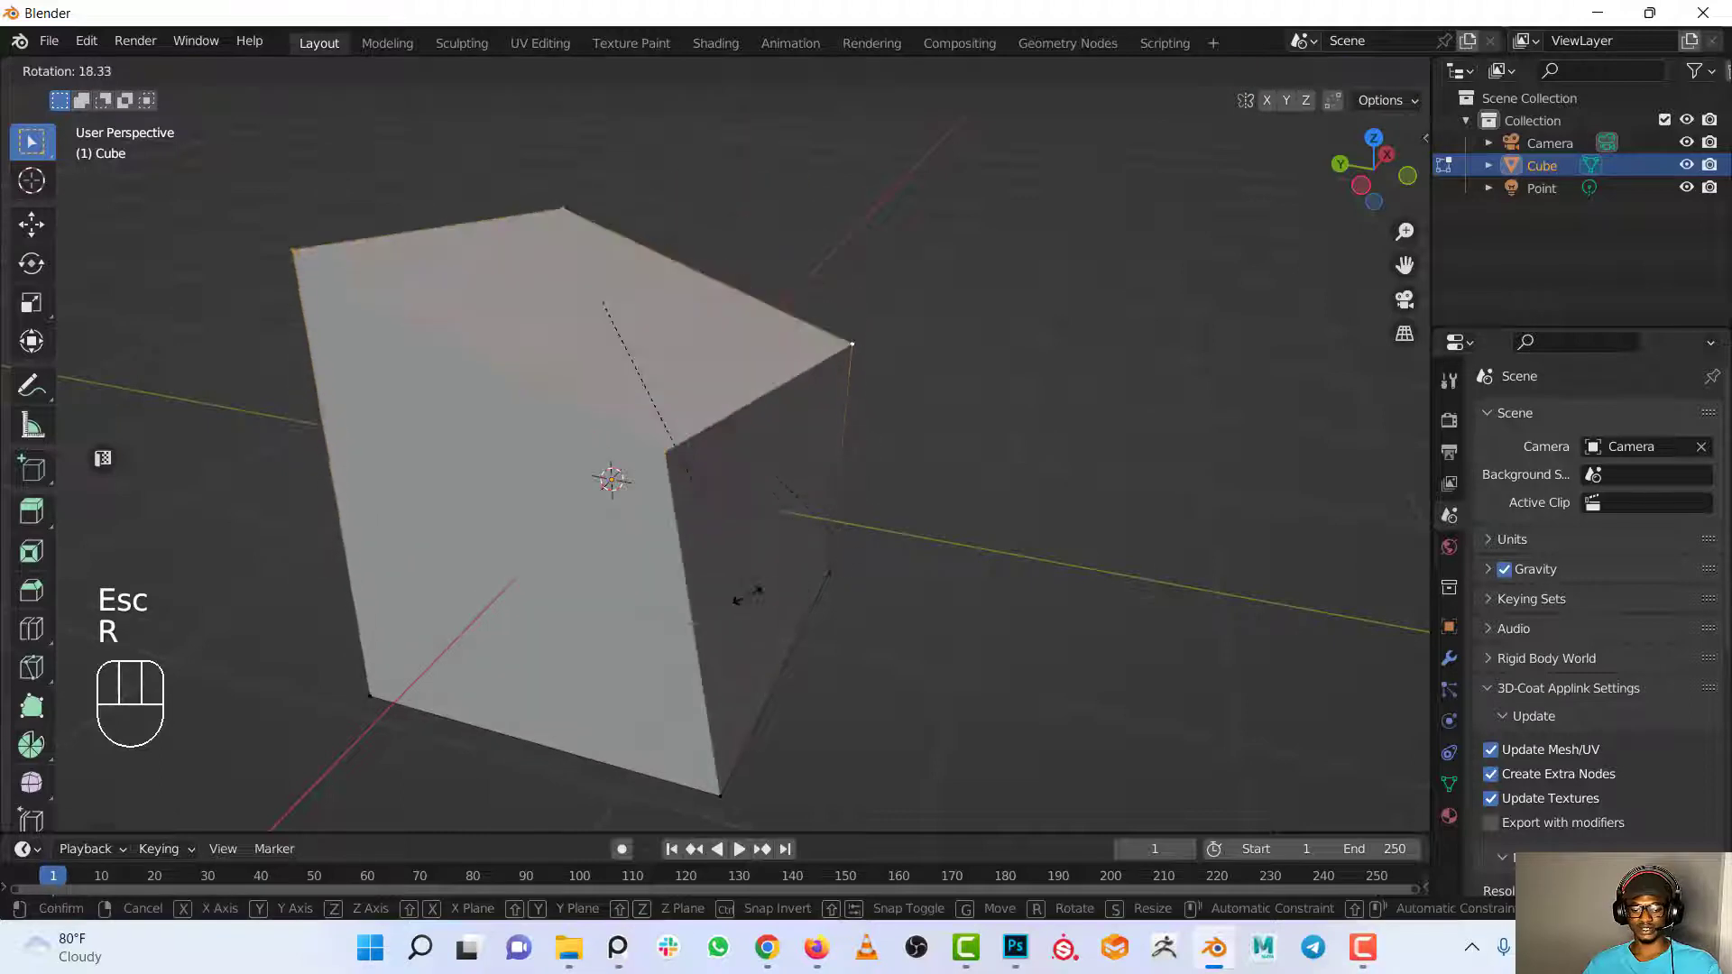
pyautogui.press('Escape')
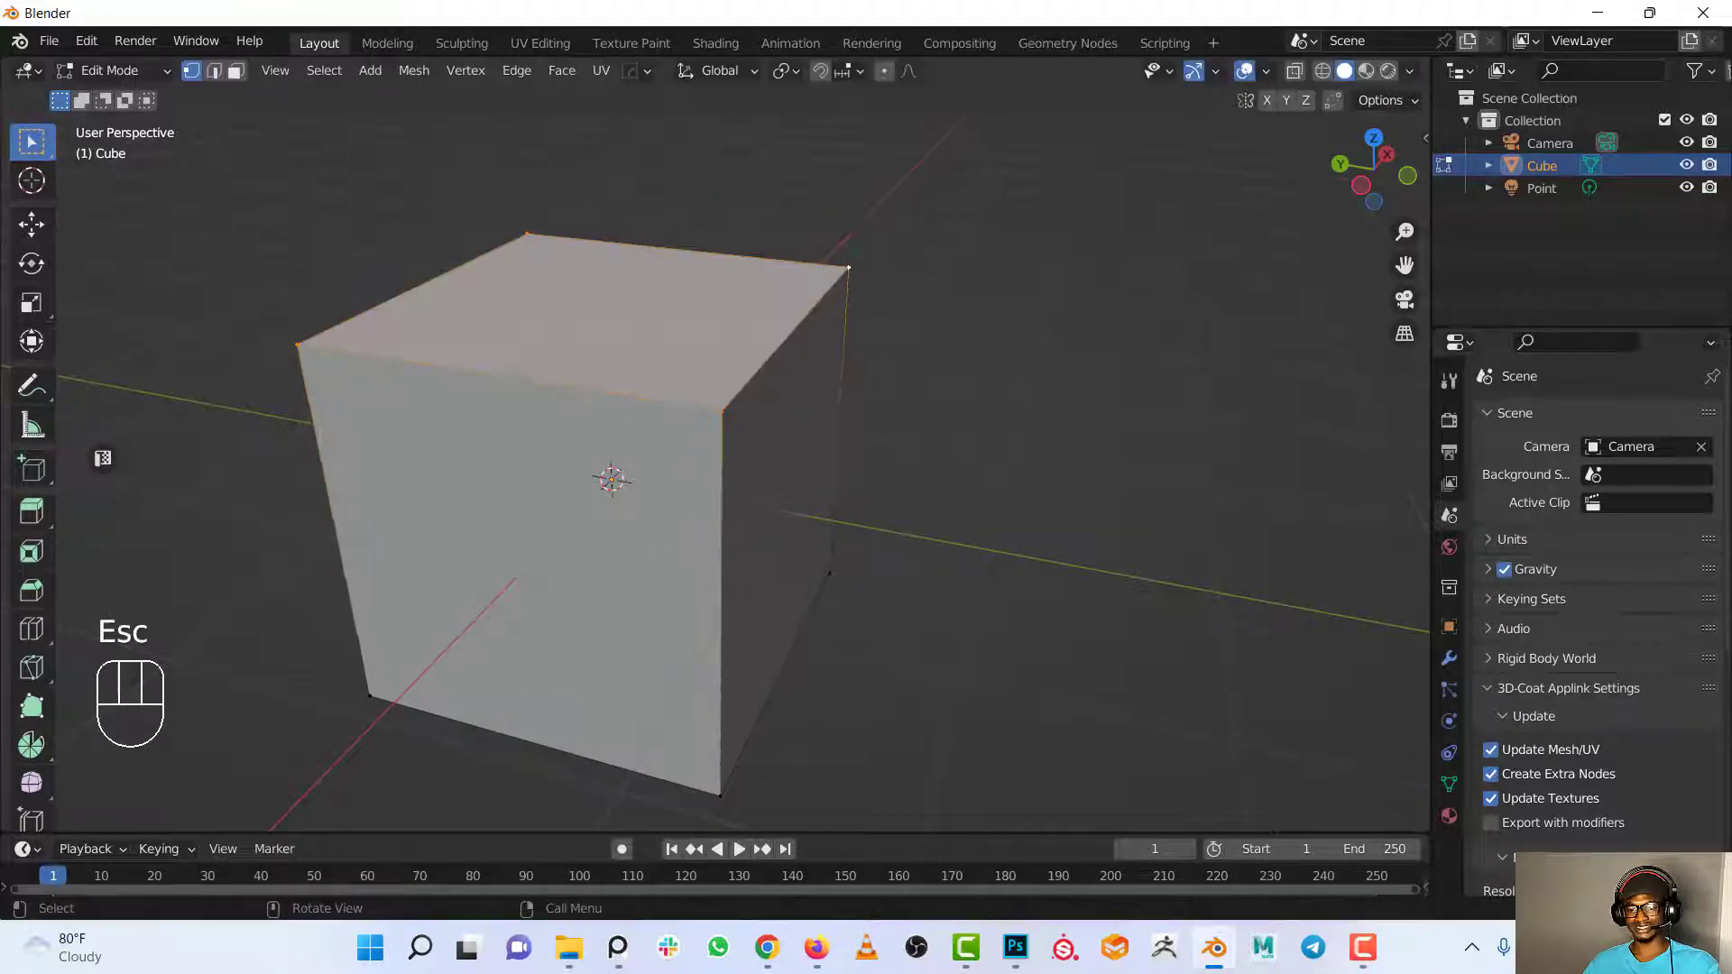
# Select only the front corner vertex of the cube's top face, and try moving it and scaling it.
pyautogui.click(194, 74)
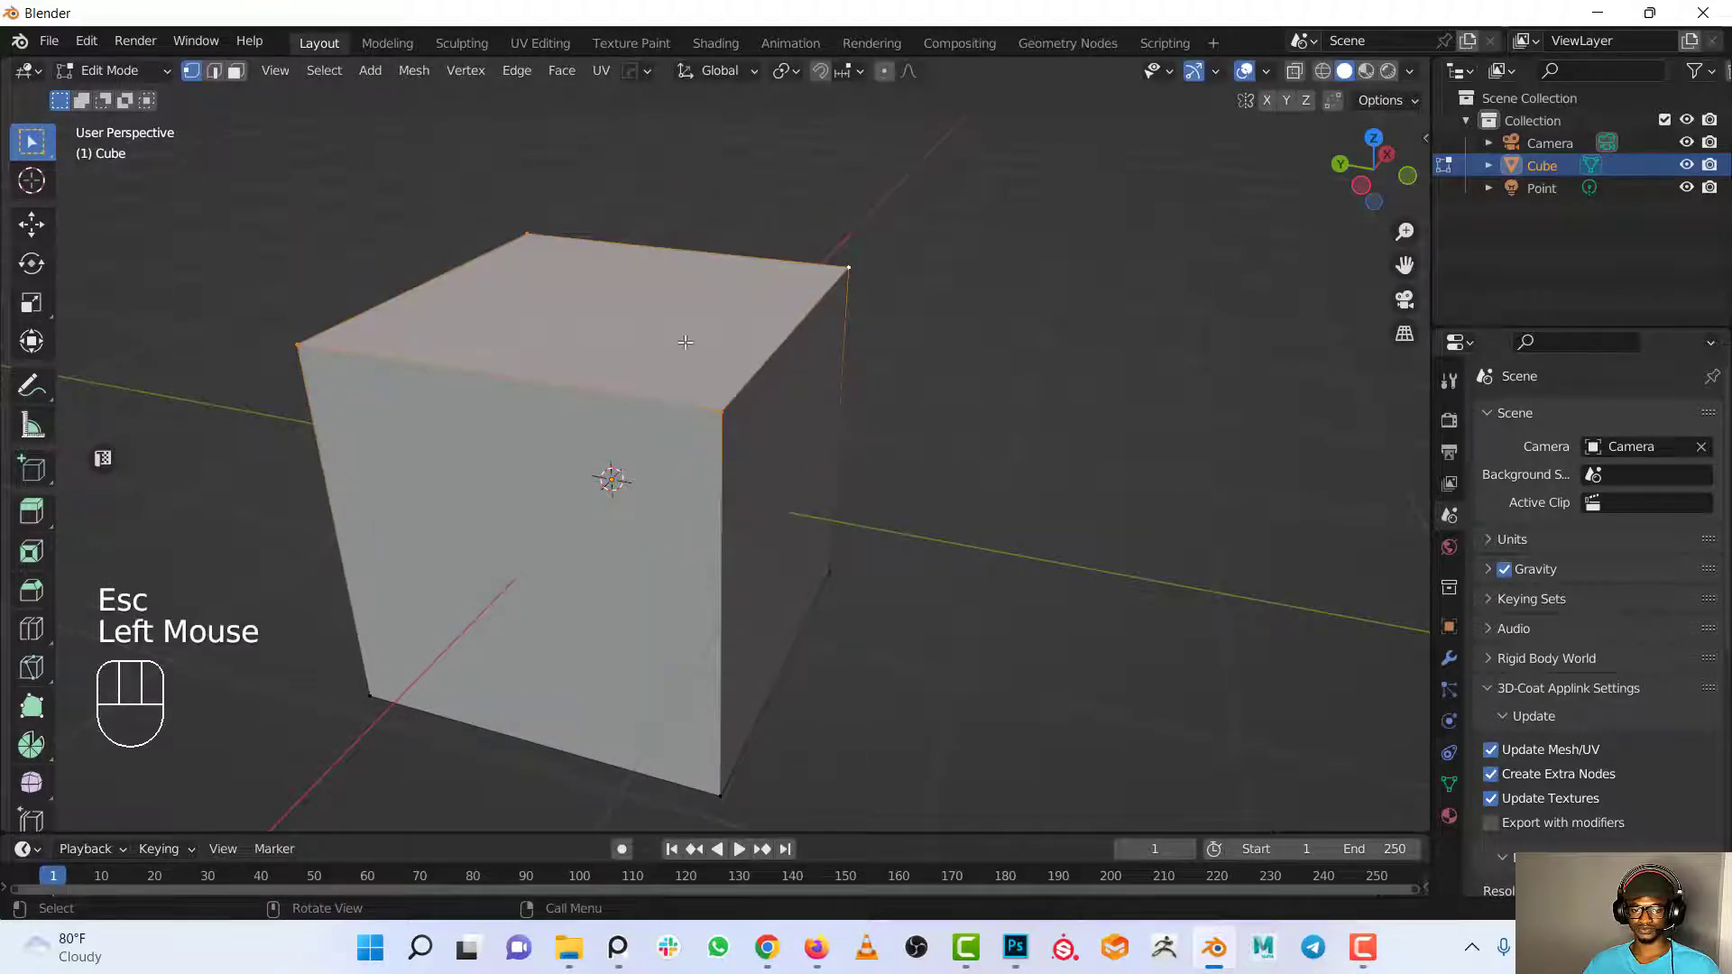
pyautogui.click(722, 414)
pyautogui.press('g')
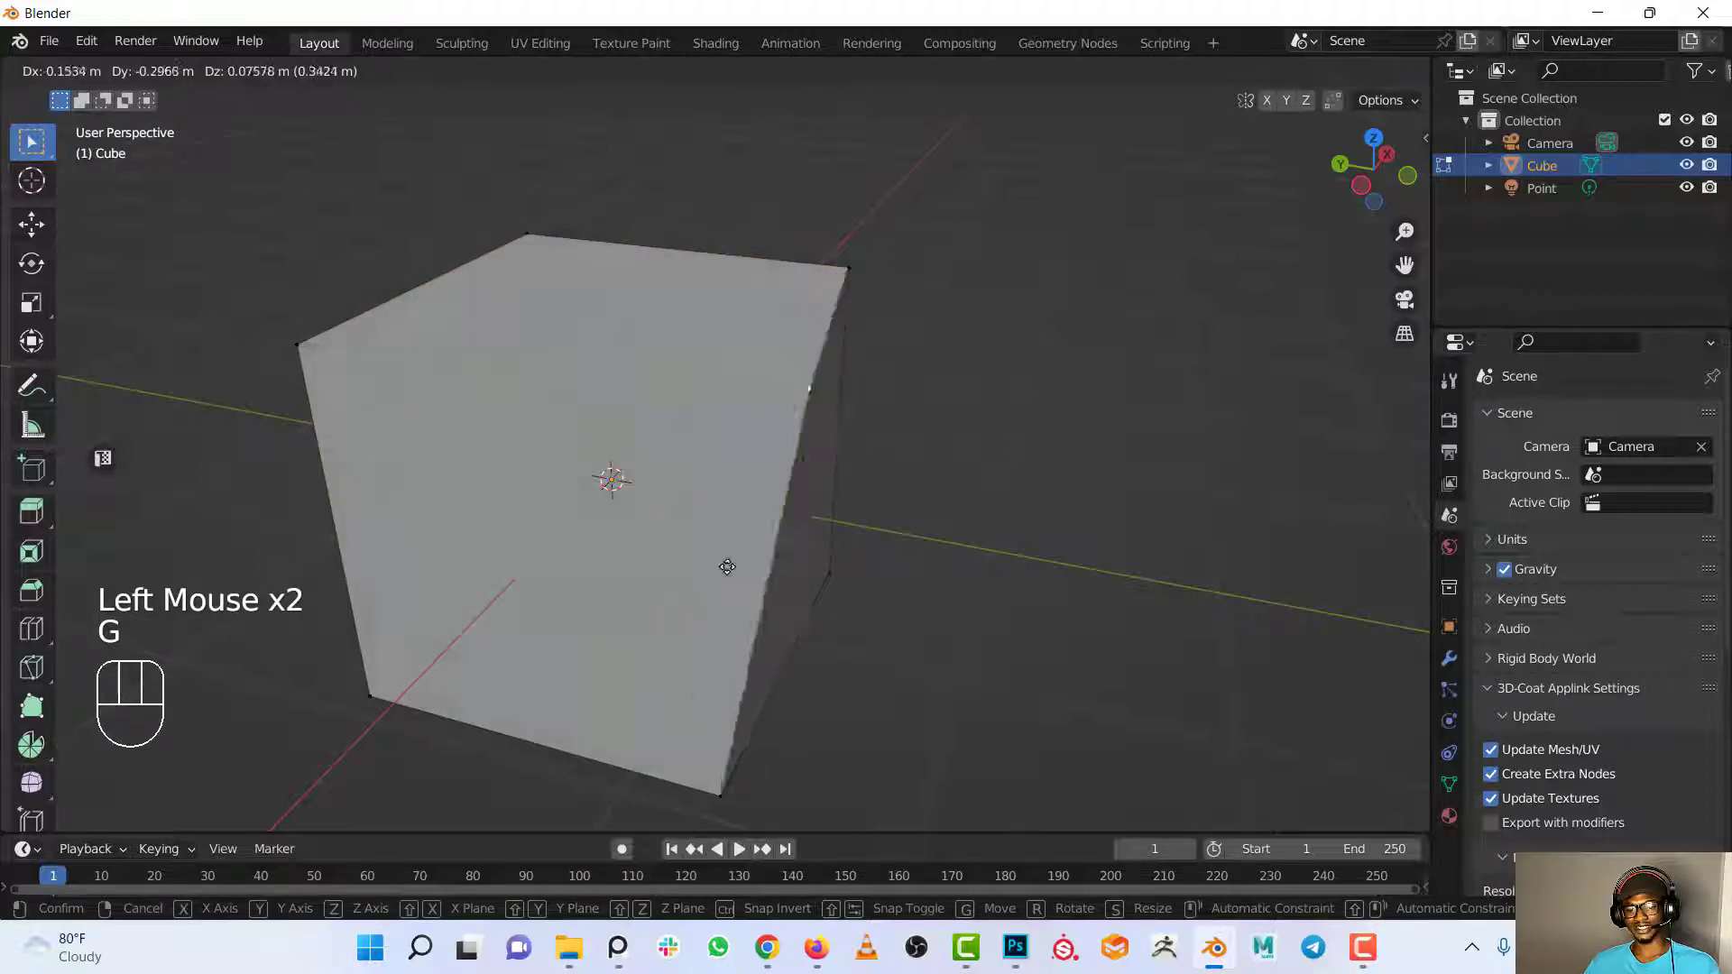
pyautogui.press('Escape')
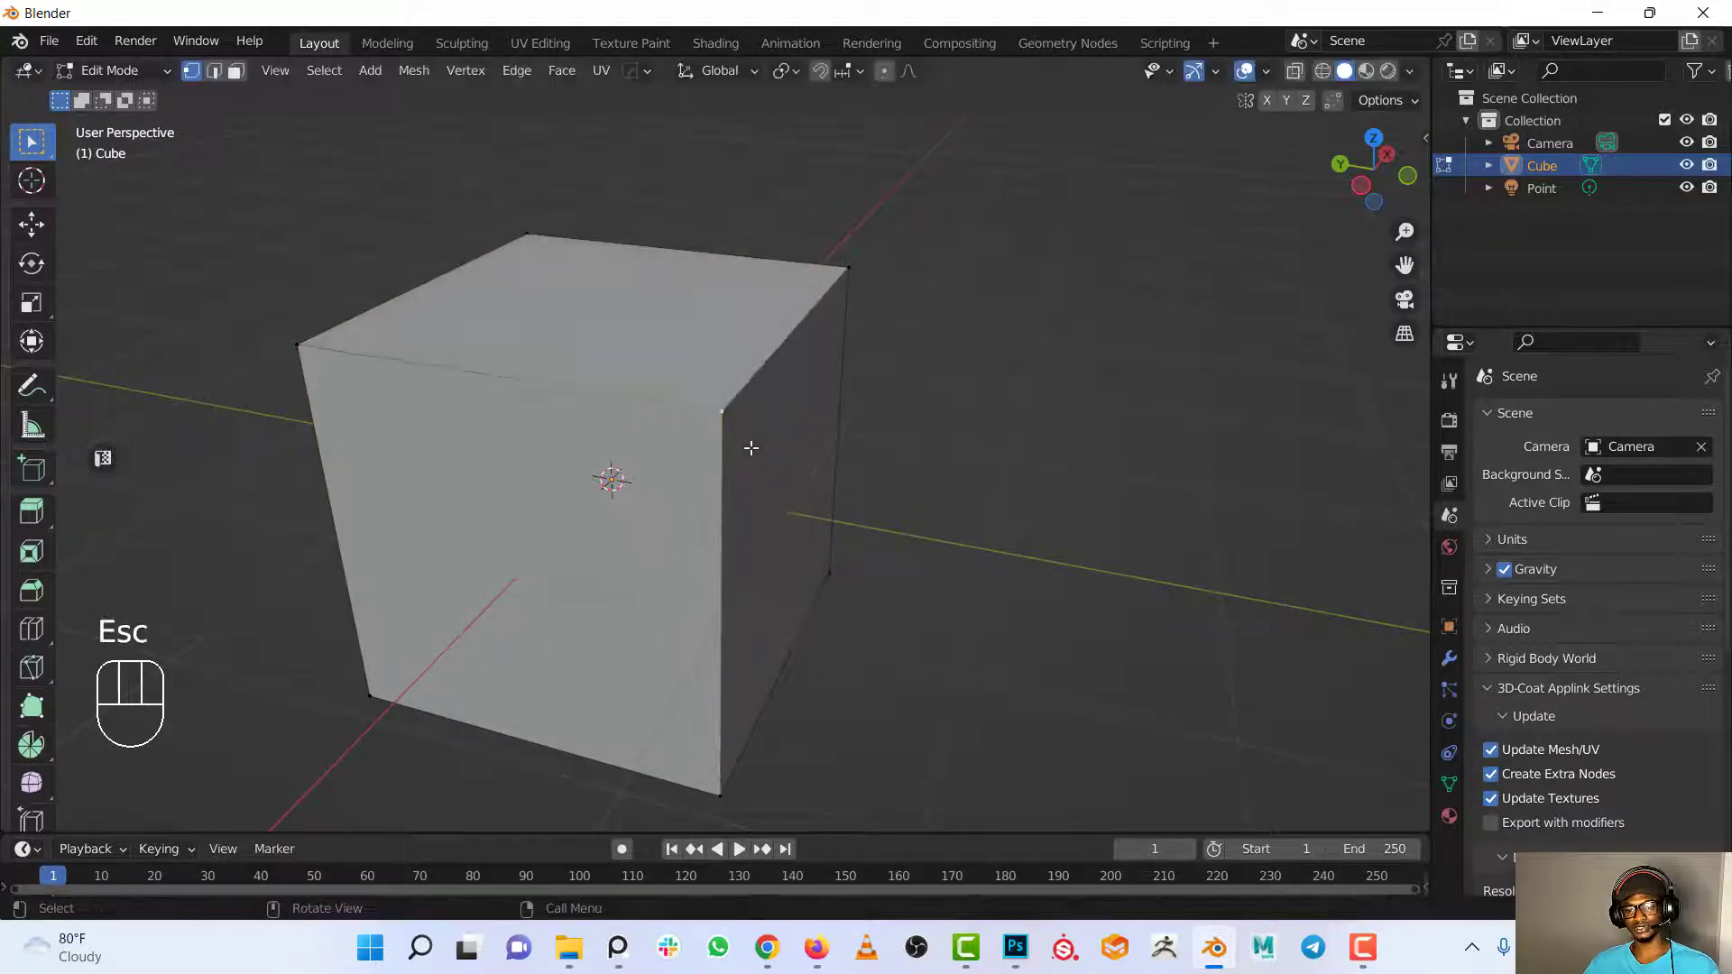
pyautogui.scroll(2, 750, 449)
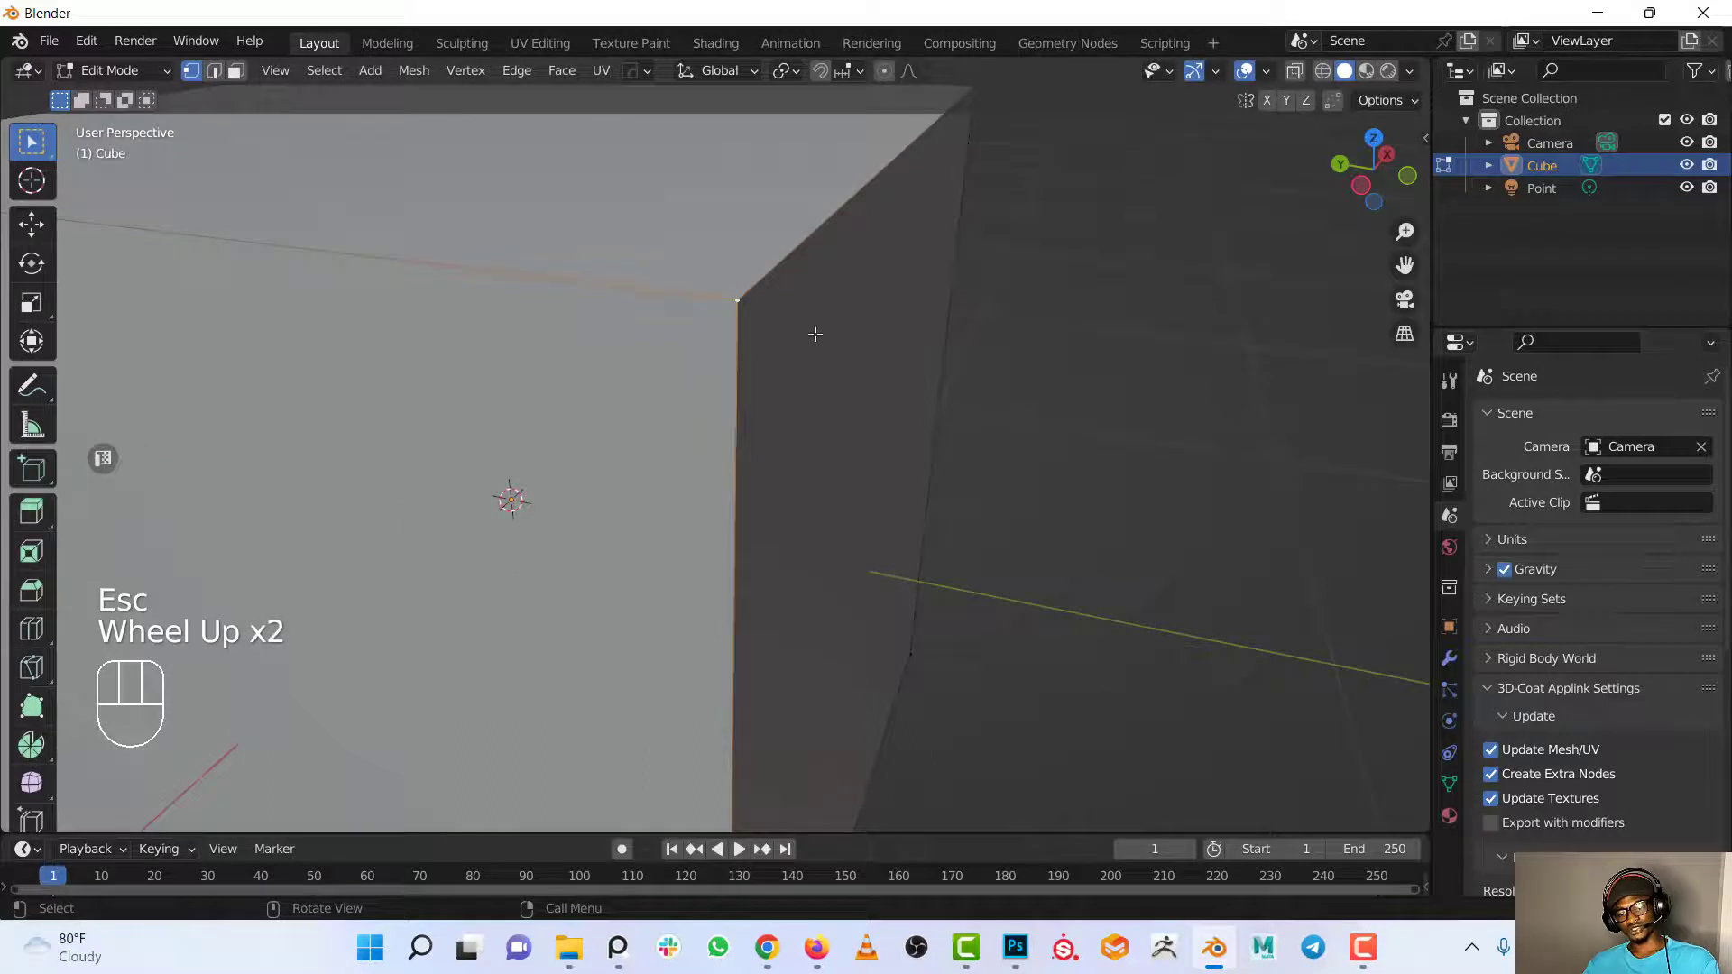
pyautogui.press('s')
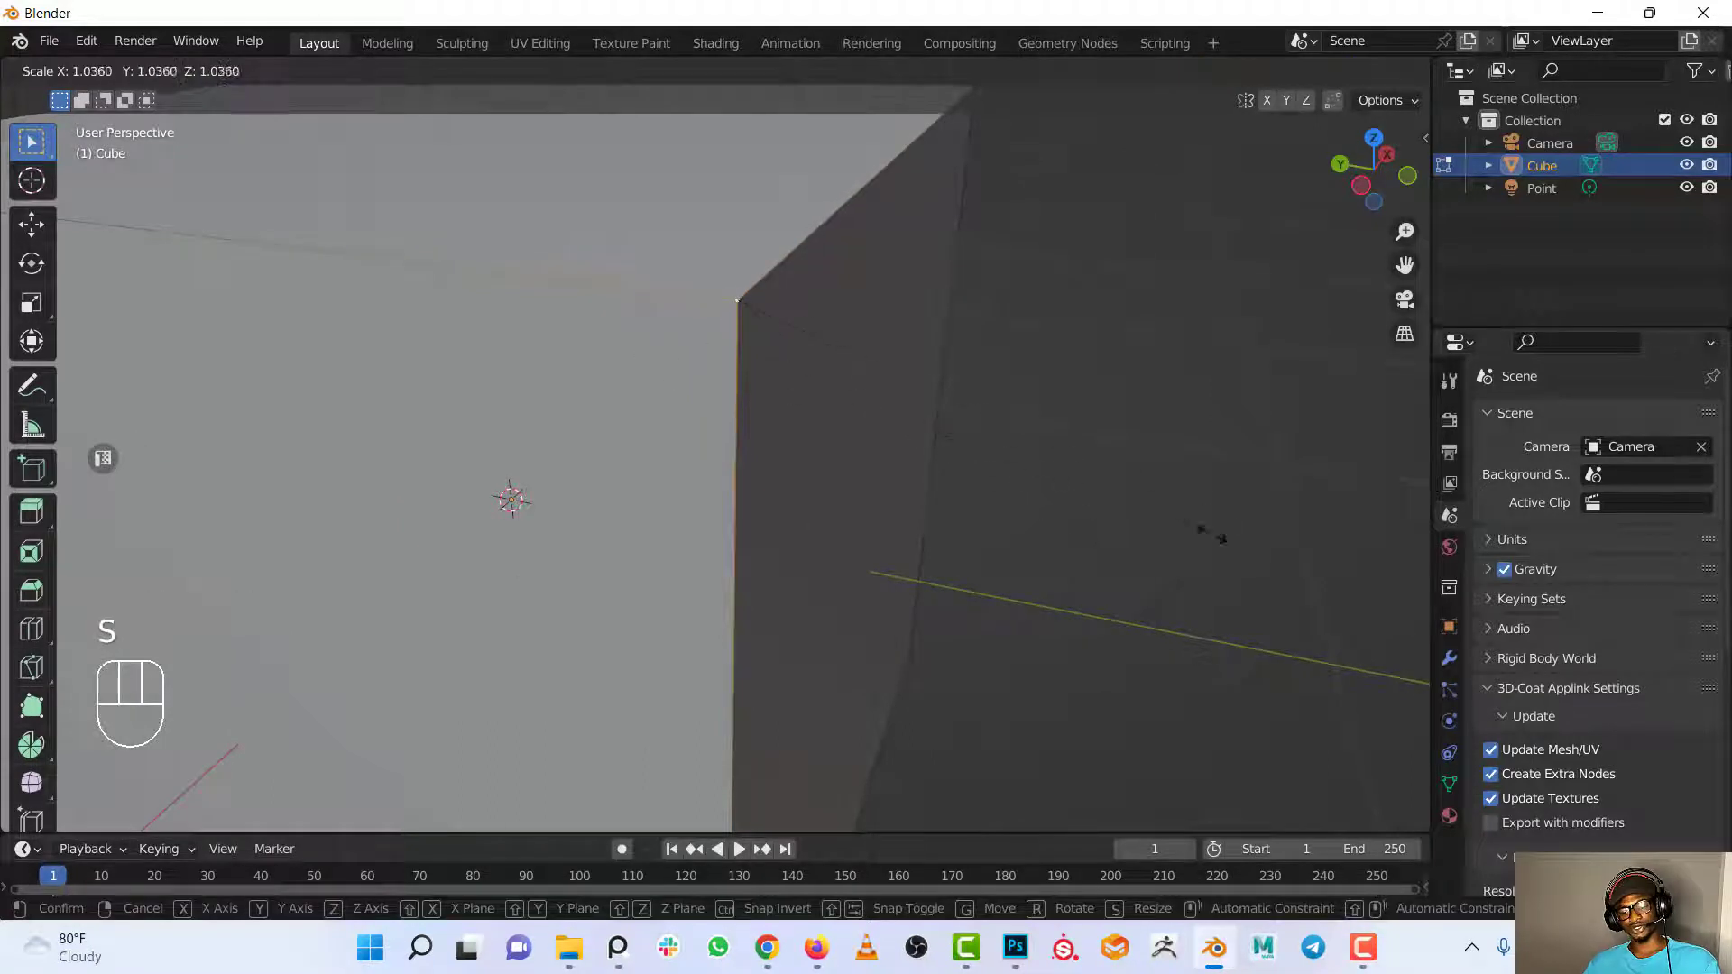
pyautogui.press('Escape')
# Switch to edge selection, select the front edge of the top face, and try scaling and rotating it.
pyautogui.scroll(-2, 835, 355)
pyautogui.keyDown('shift'); pyautogui.moveTo(835, 355); pyautogui.dragTo(468, 253, button='middle'); pyautogui.keyUp('shift')
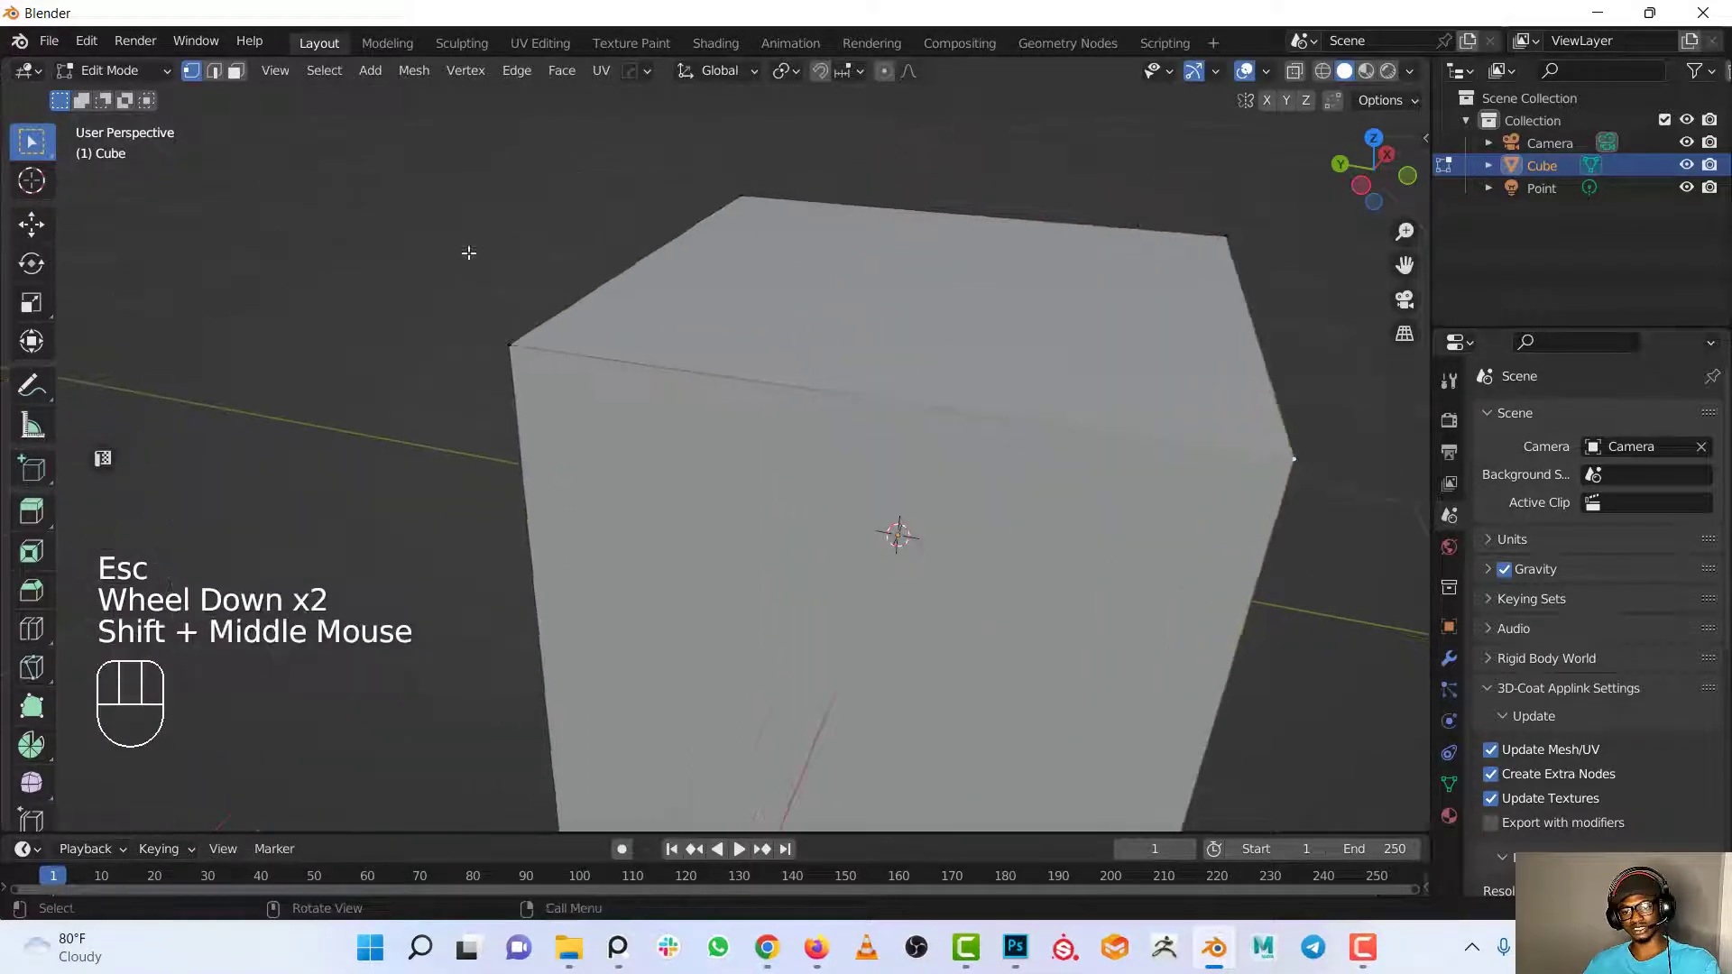
pyautogui.click(222, 70)
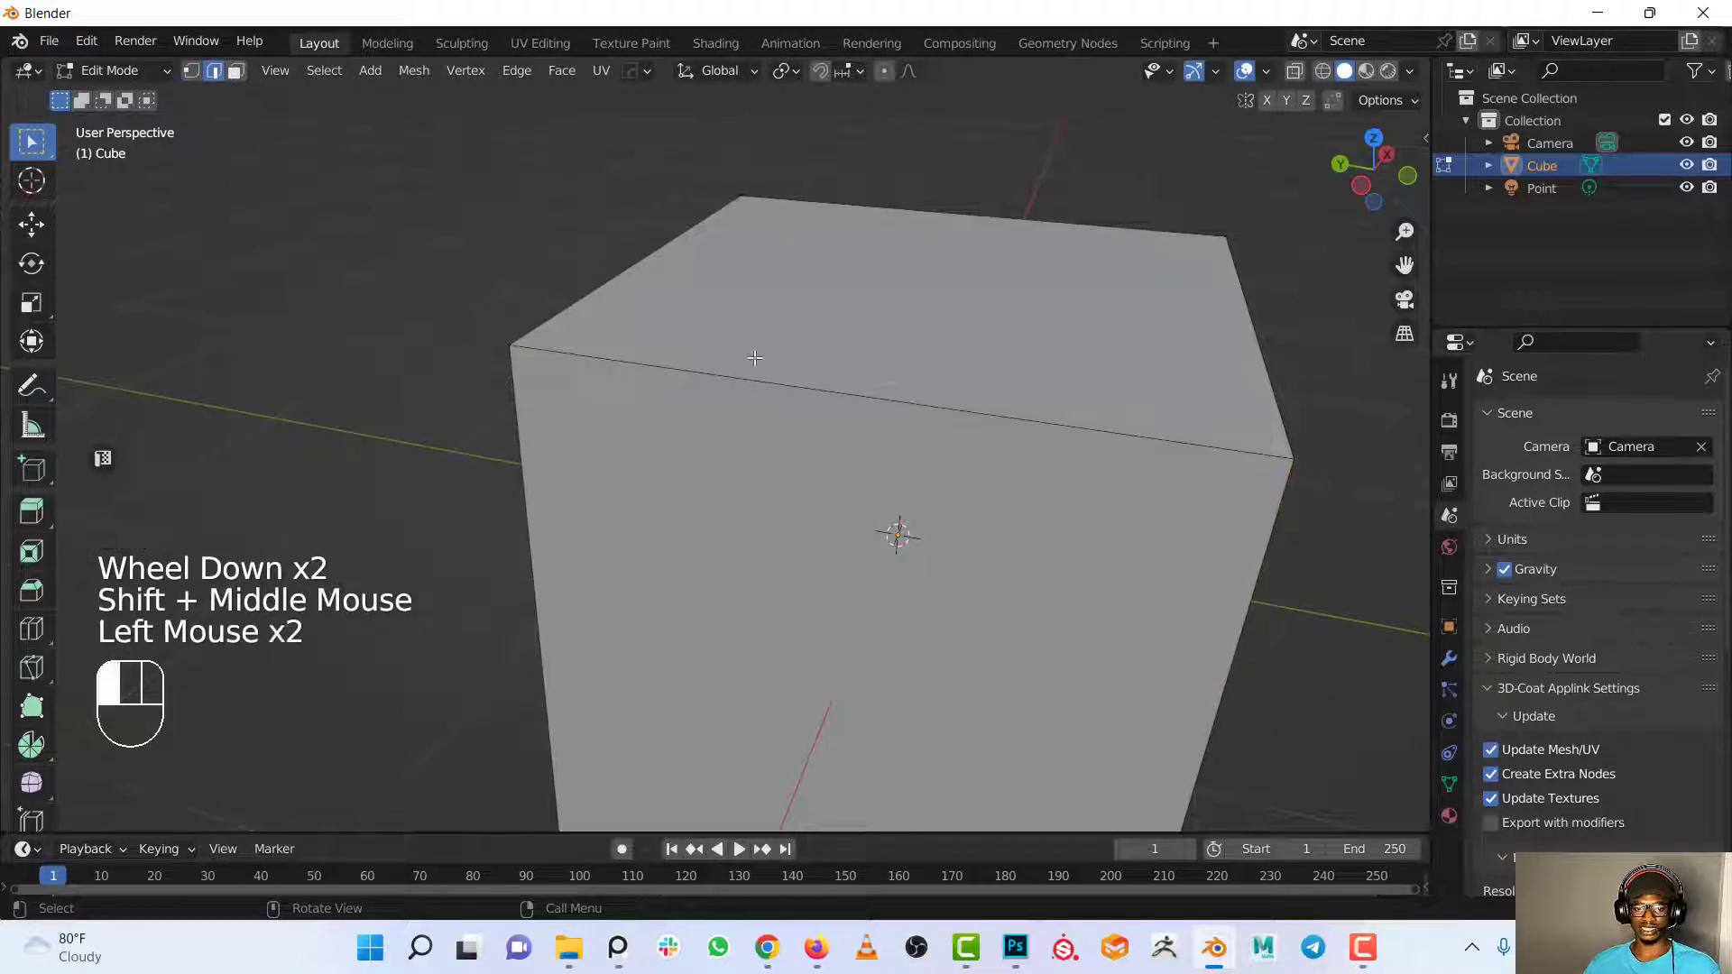
pyautogui.scroll(-1, 754, 358)
pyautogui.keyDown('shift'); pyautogui.moveTo(754, 358); pyautogui.dragTo(541, 366, button='middle'); pyautogui.keyUp('shift')
pyautogui.press('s')
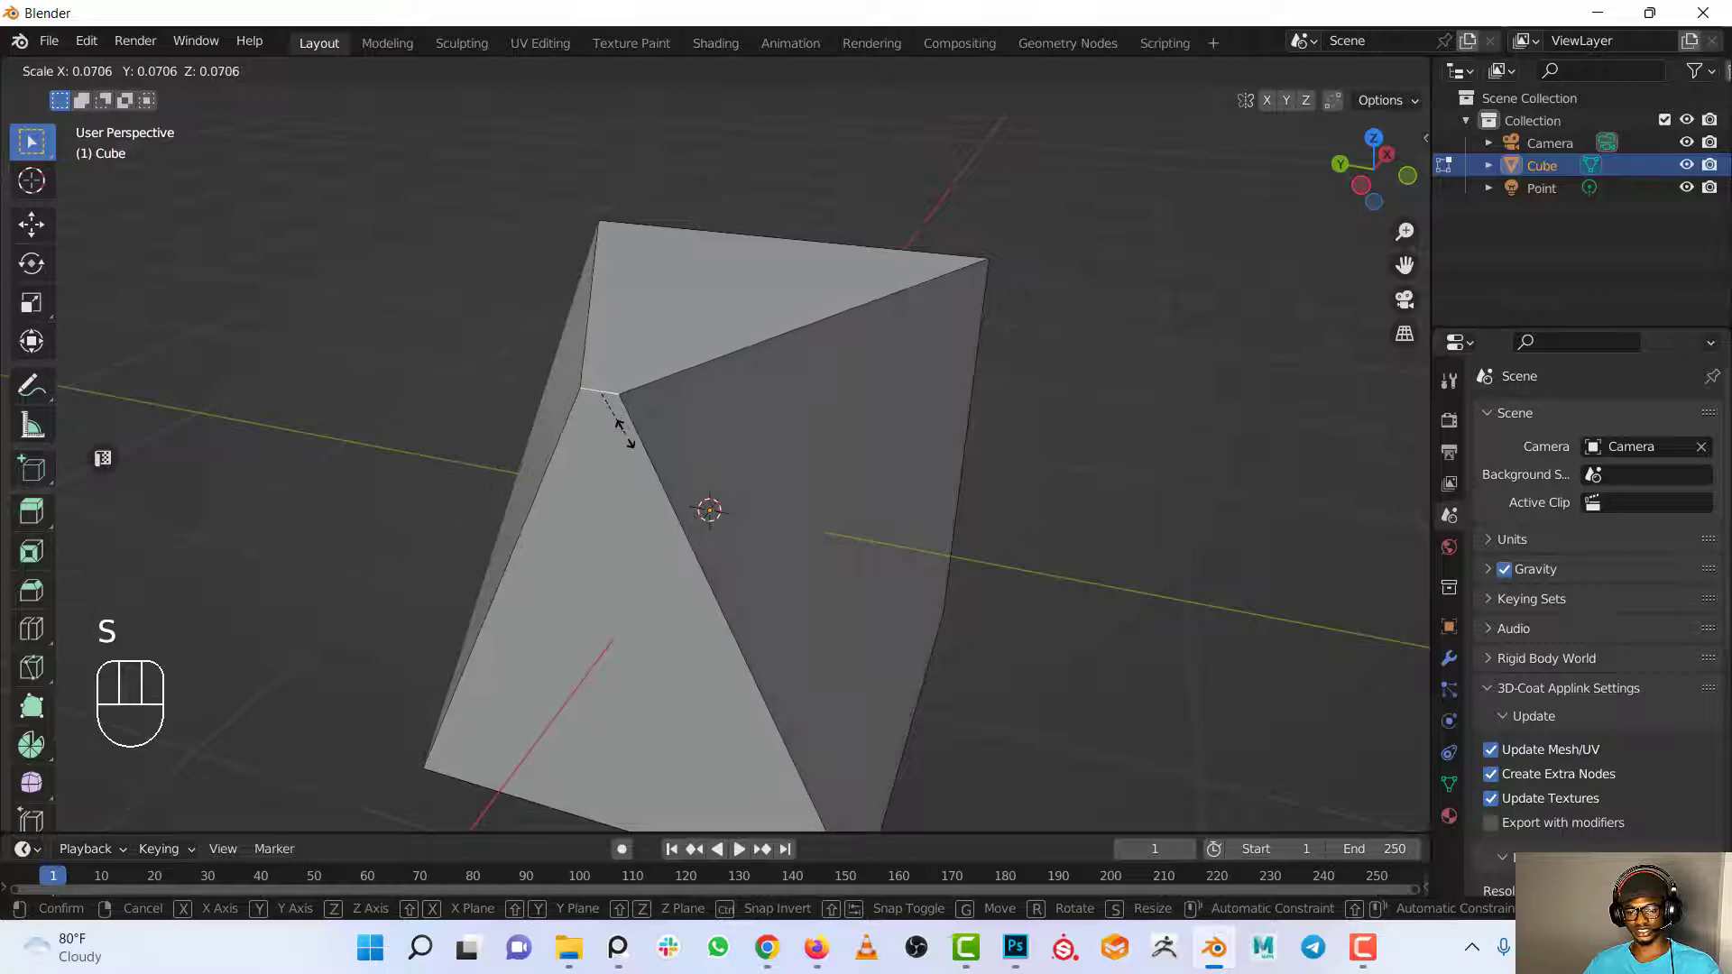
pyautogui.rightClick(1051, 638)
pyautogui.press('r')
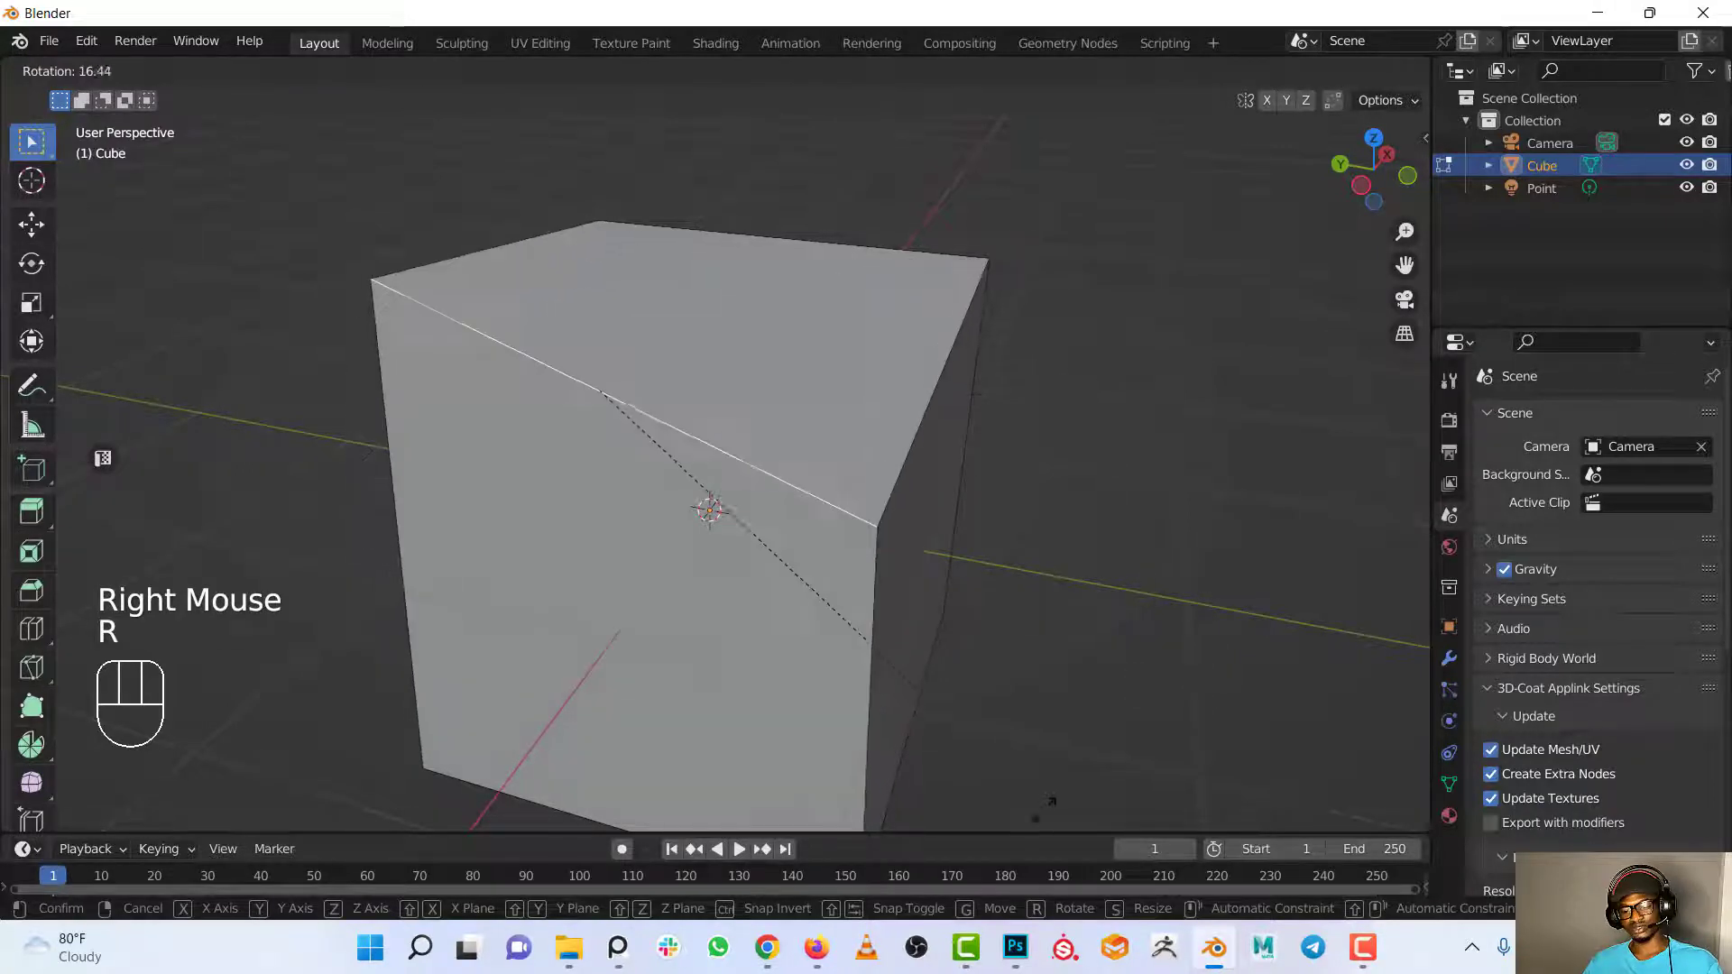
pyautogui.press('Escape')
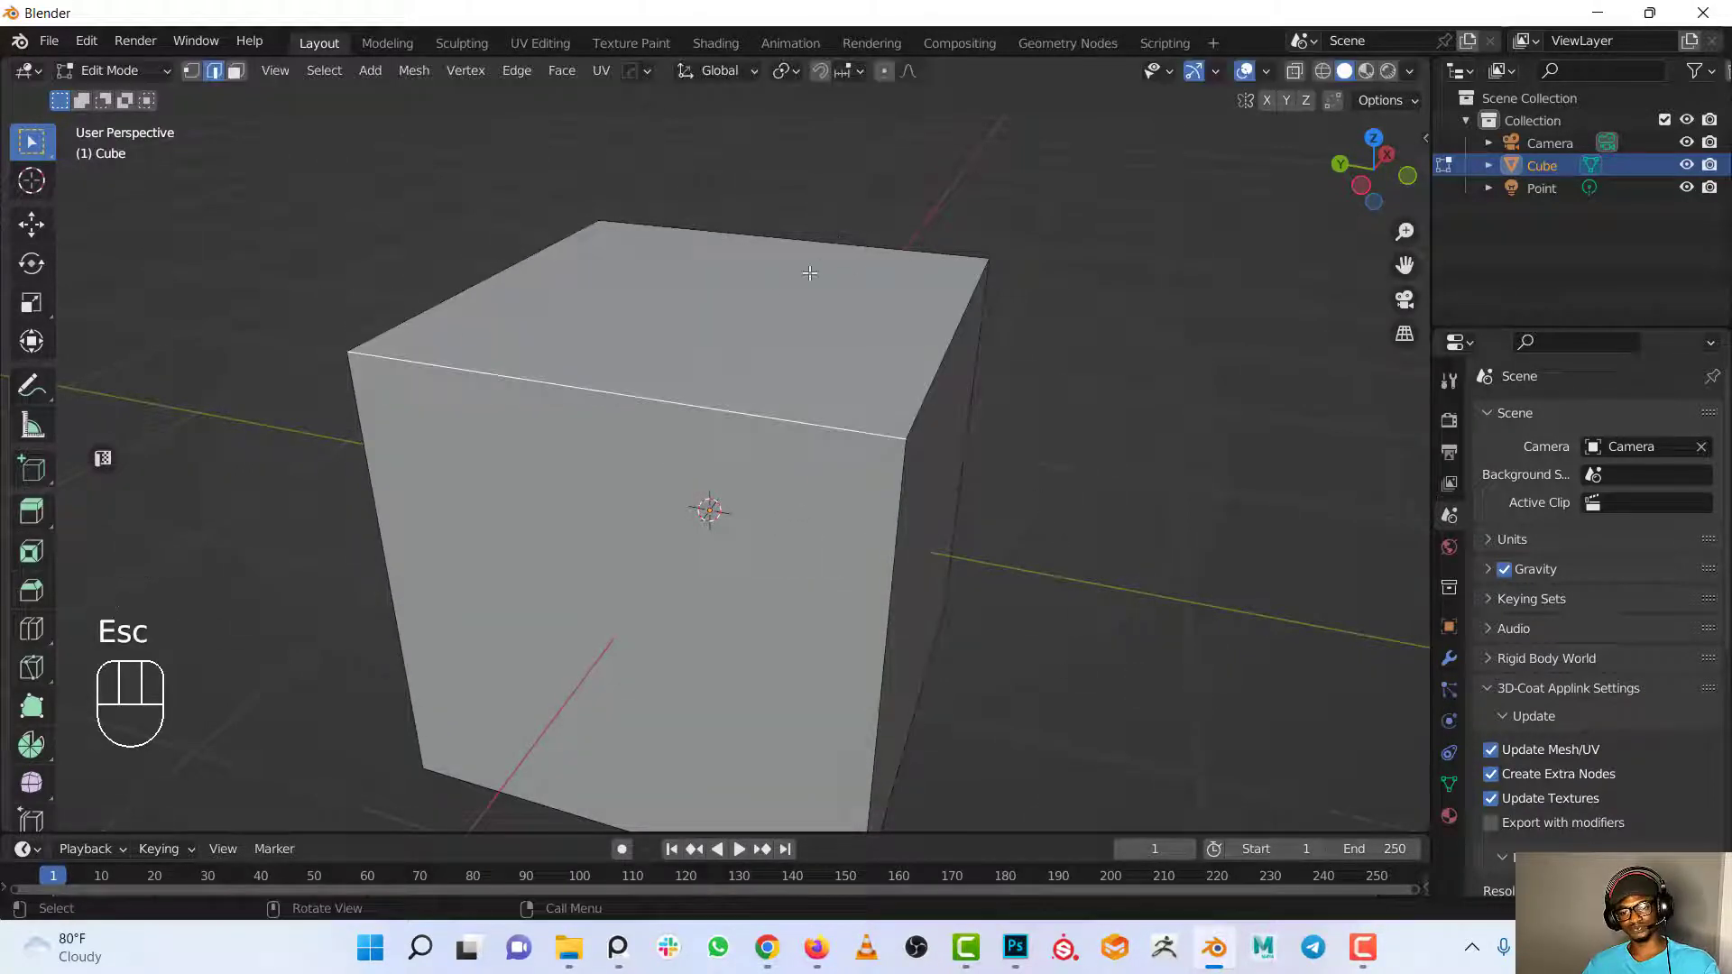
# Switch to Object Mode and back to Edit Mode to compare the tools available in each.
pyautogui.scroll(-2, 809, 273)
pyautogui.keyDown('shift'); pyautogui.moveTo(809, 273); pyautogui.dragTo(916, 402, button='middle'); pyautogui.keyUp('shift')
pyautogui.scroll(2, 770, 365)
pyautogui.scroll(-1, 1001, 388)
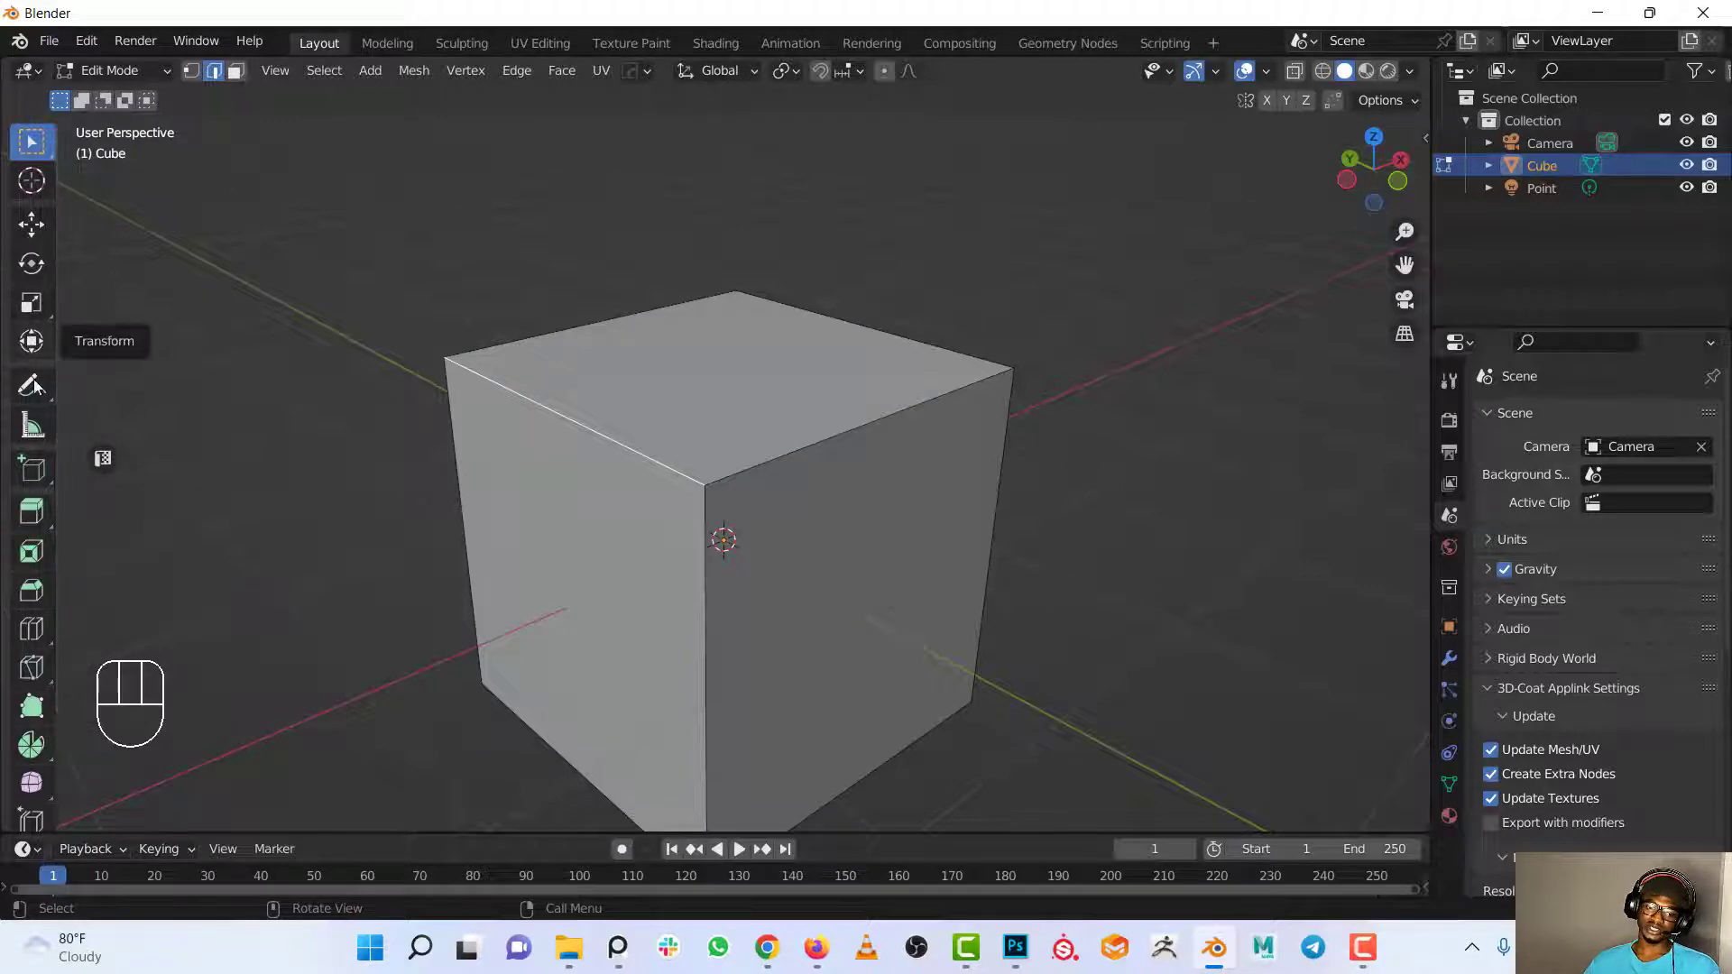
pyautogui.press('Tab')
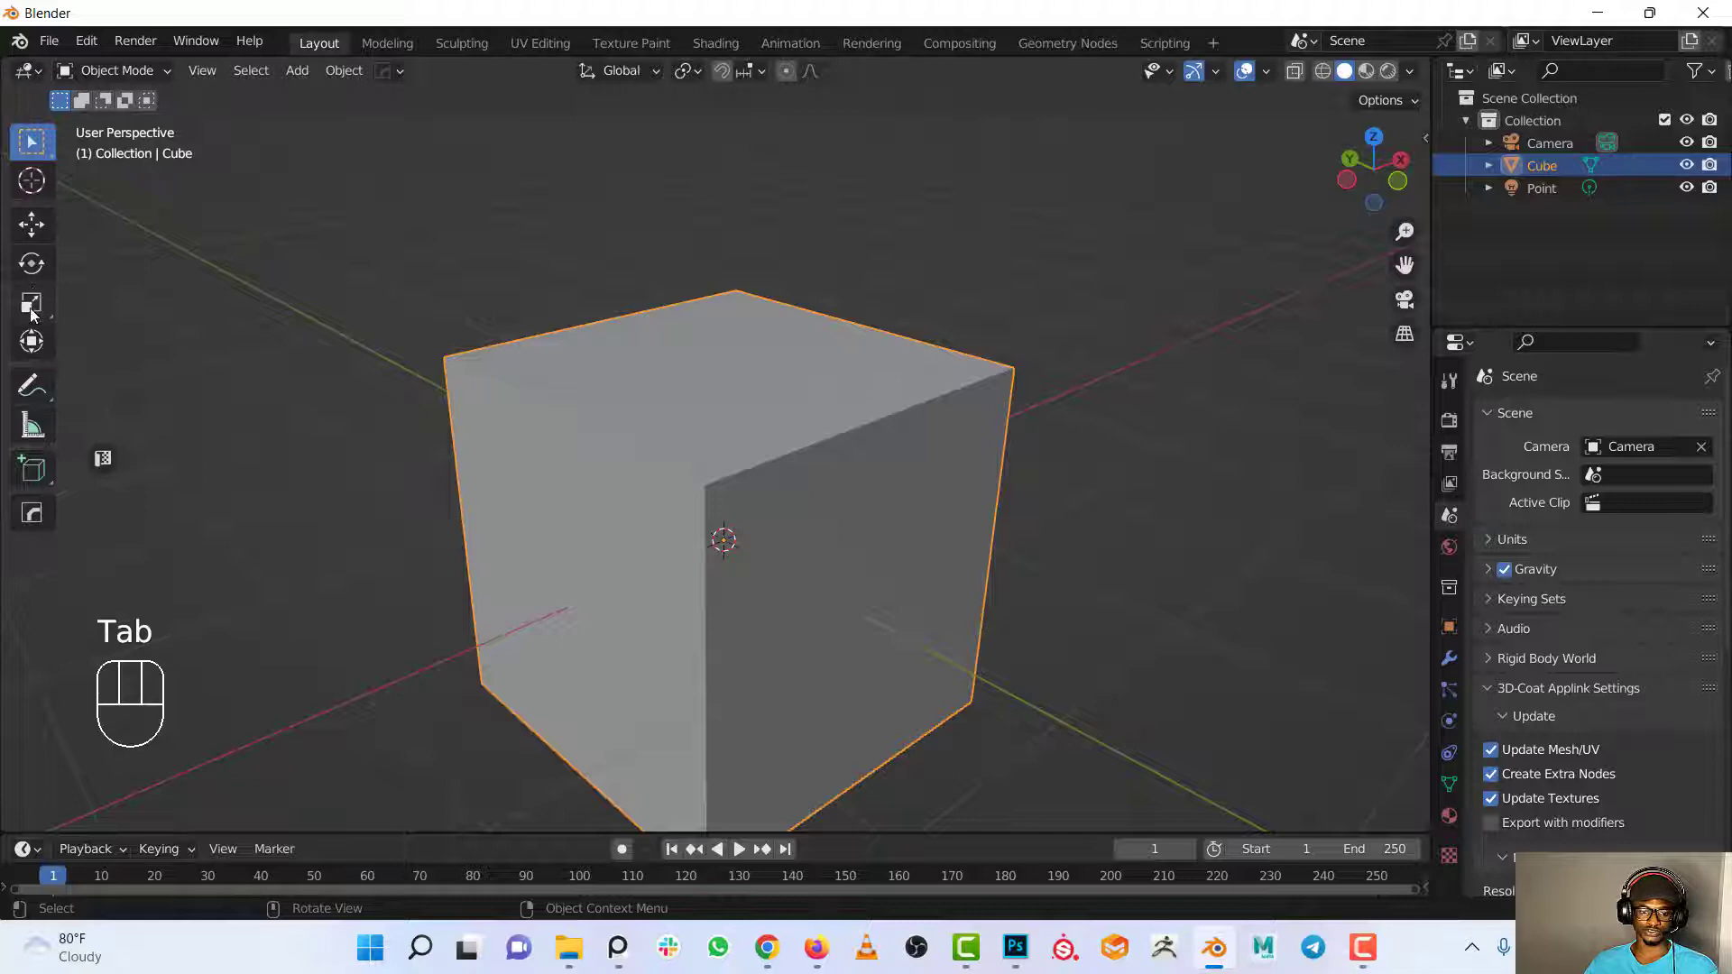
pyautogui.press('Tab')
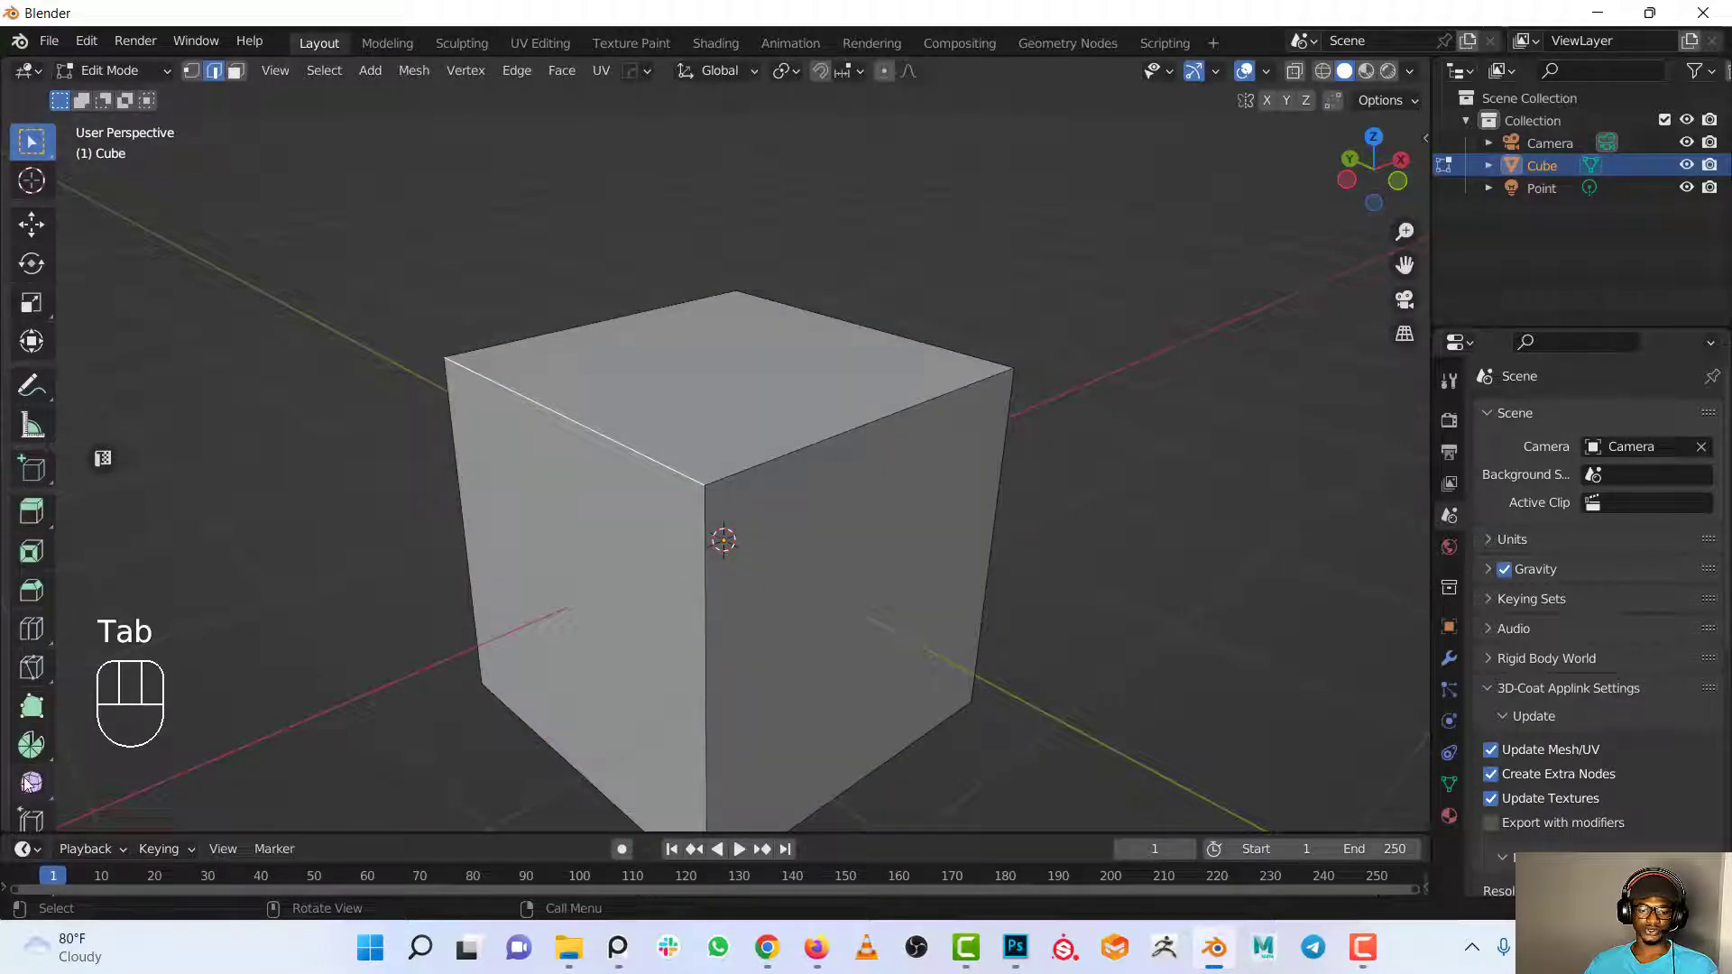
pyautogui.scroll(-3, 27, 783)
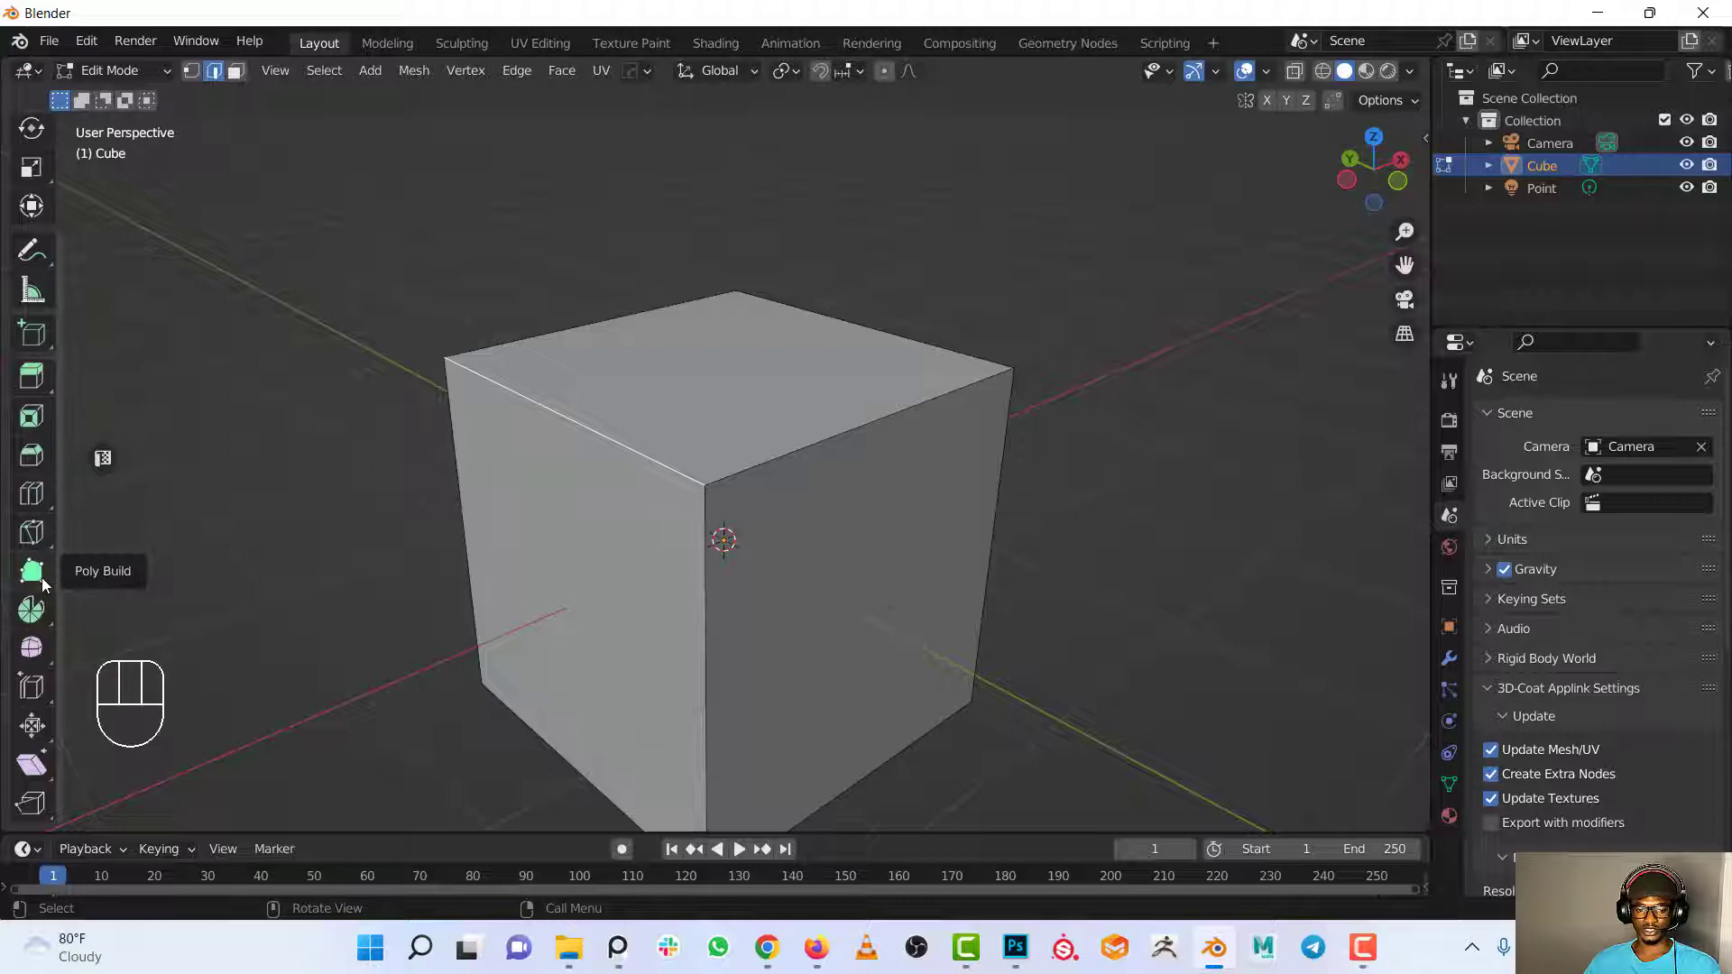
# Switch to face selection and select only the cube's top face.
pyautogui.keyDown('shift'); pyautogui.moveTo(685, 406); pyautogui.dragTo(827, 352, button='middle'); pyautogui.keyUp('shift')
pyautogui.scroll(-2, 783, 316)
pyautogui.scroll(1, 801, 364)
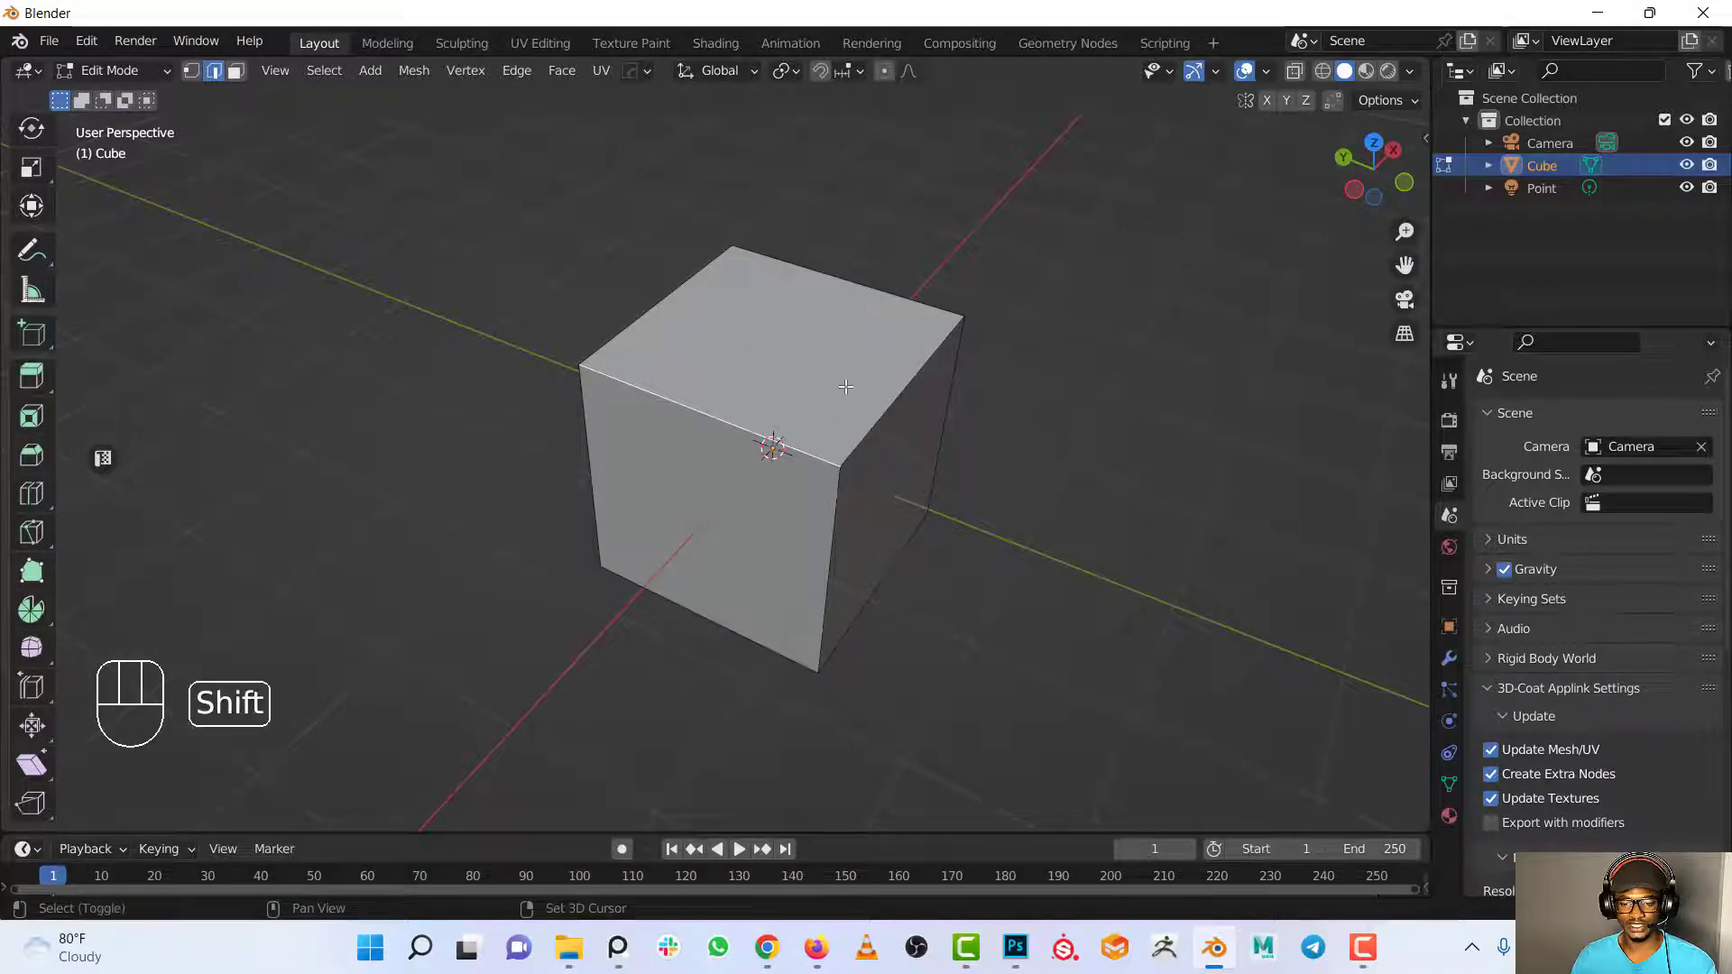
pyautogui.keyDown('shift'); pyautogui.moveTo(845, 386); pyautogui.dragTo(743, 470, button='middle'); pyautogui.keyUp('shift')
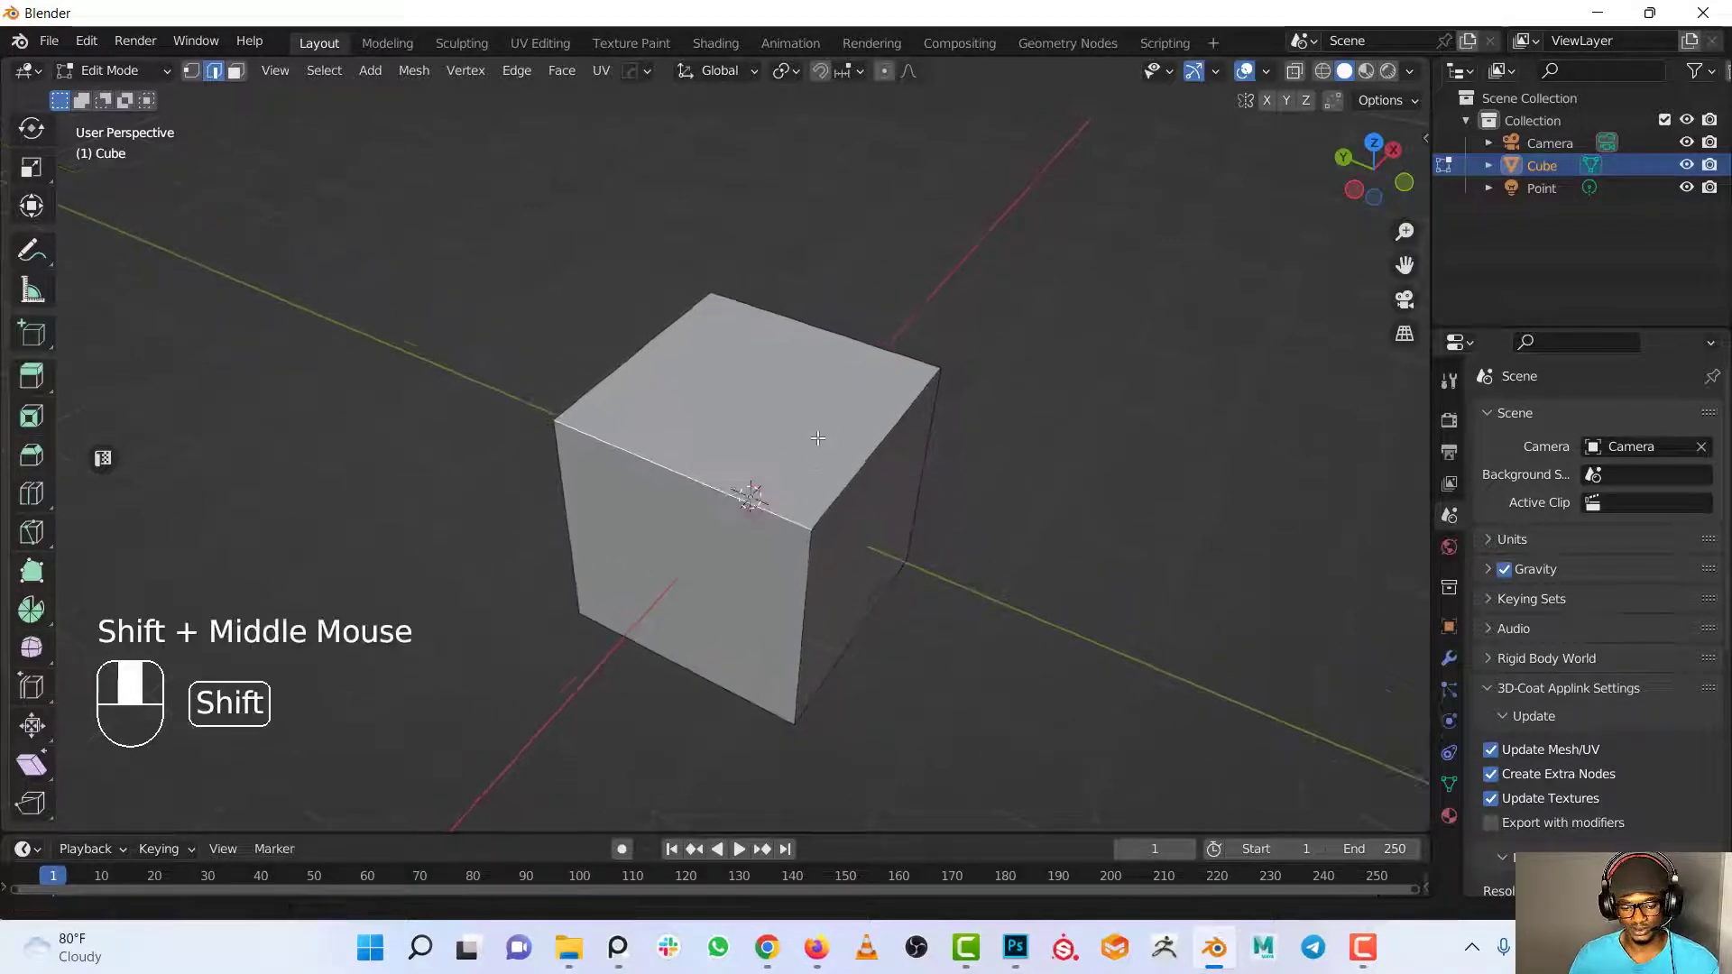
pyautogui.click(236, 73)
pyautogui.keyDown('shift'); pyautogui.moveTo(760, 320); pyautogui.dragTo(748, 341, button='middle'); pyautogui.keyUp('shift')
pyautogui.click(747, 417)
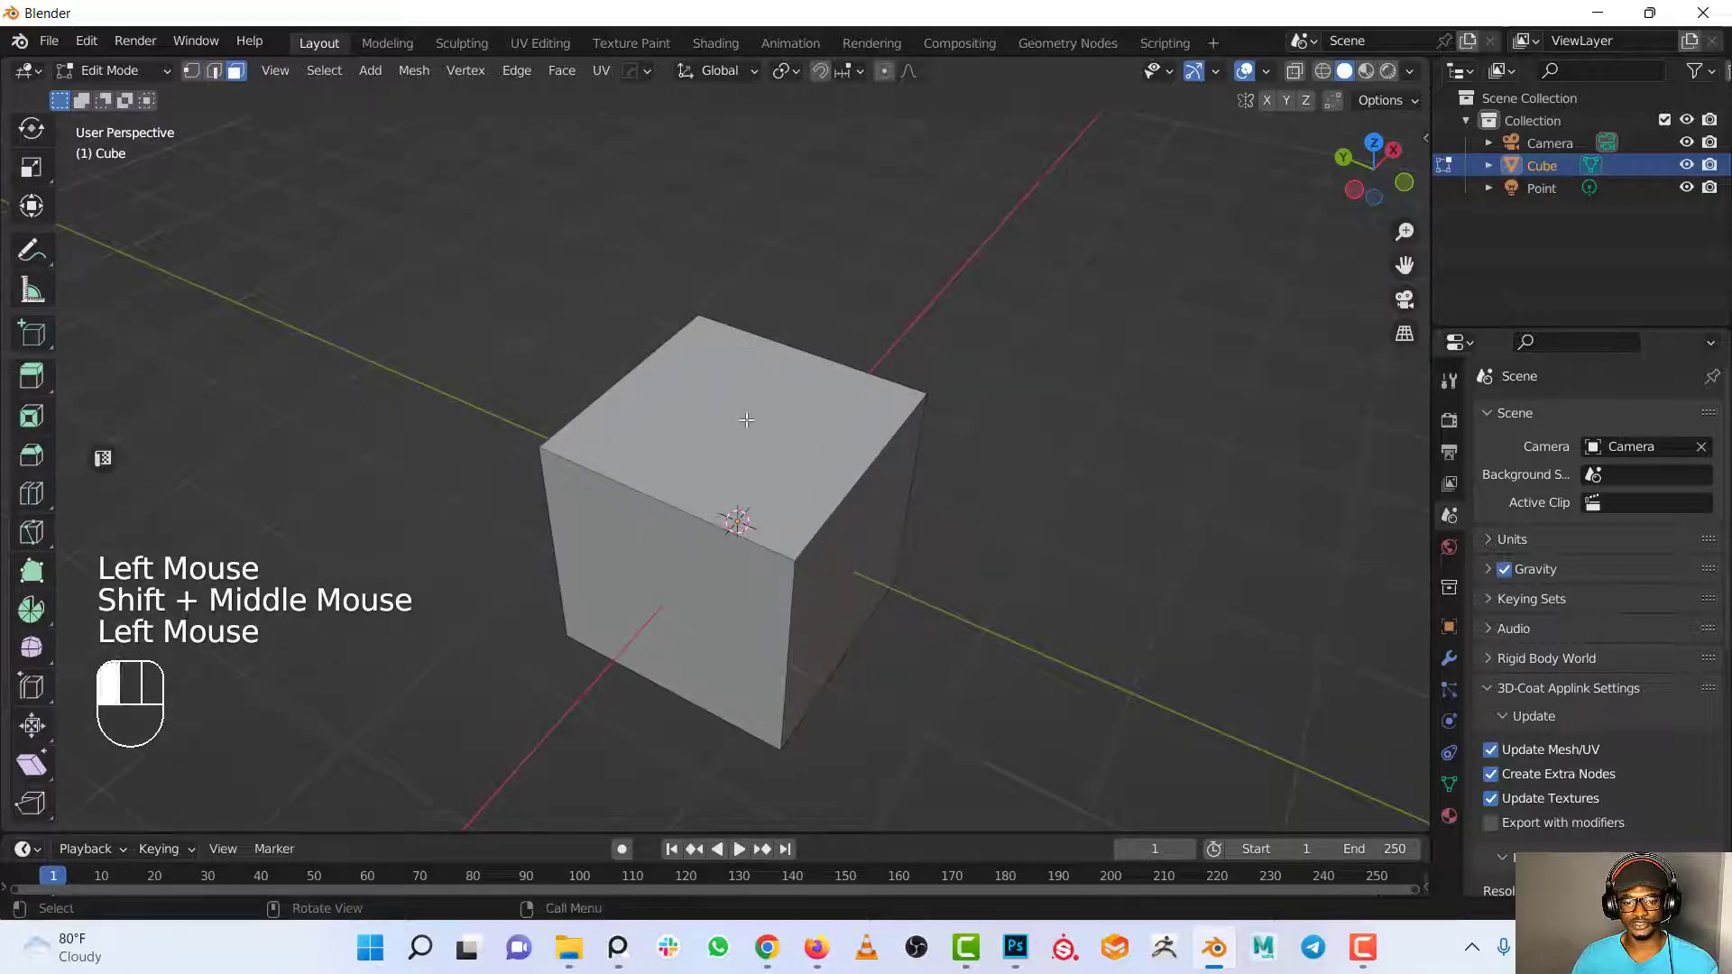
# Try extruding the selected top face upward freely, and undo the extrusion.
pyautogui.press('e')
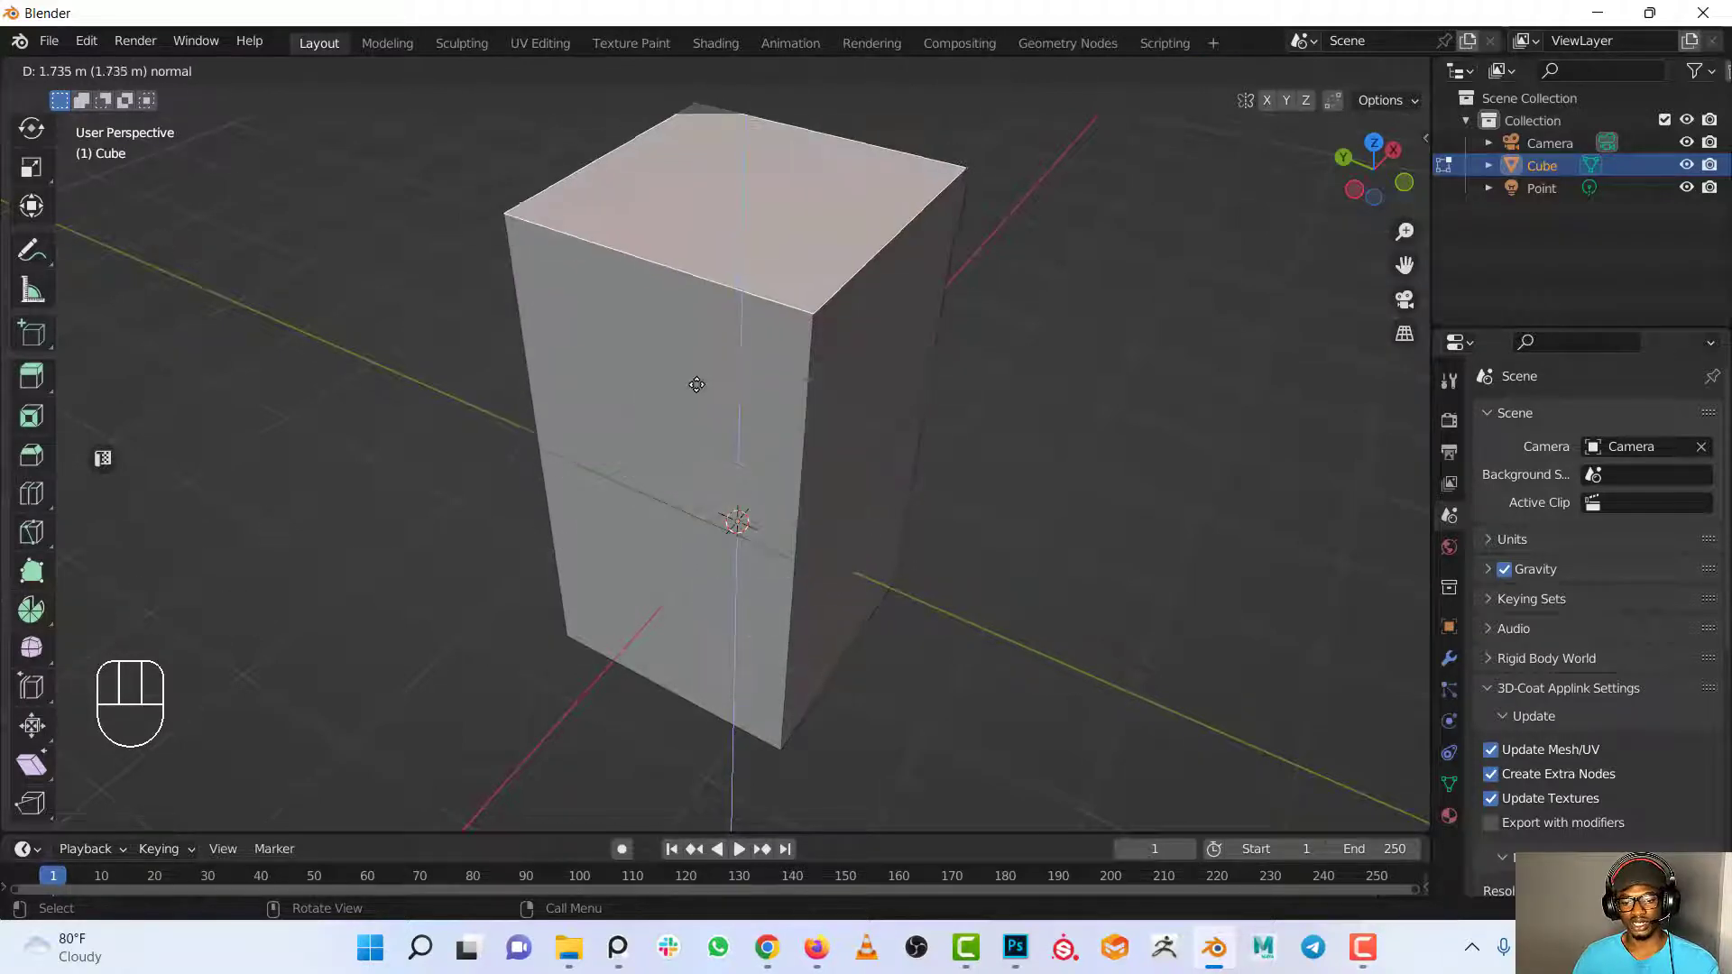
pyautogui.click(681, 542)
pyautogui.hotkey('ctrl', 'z')
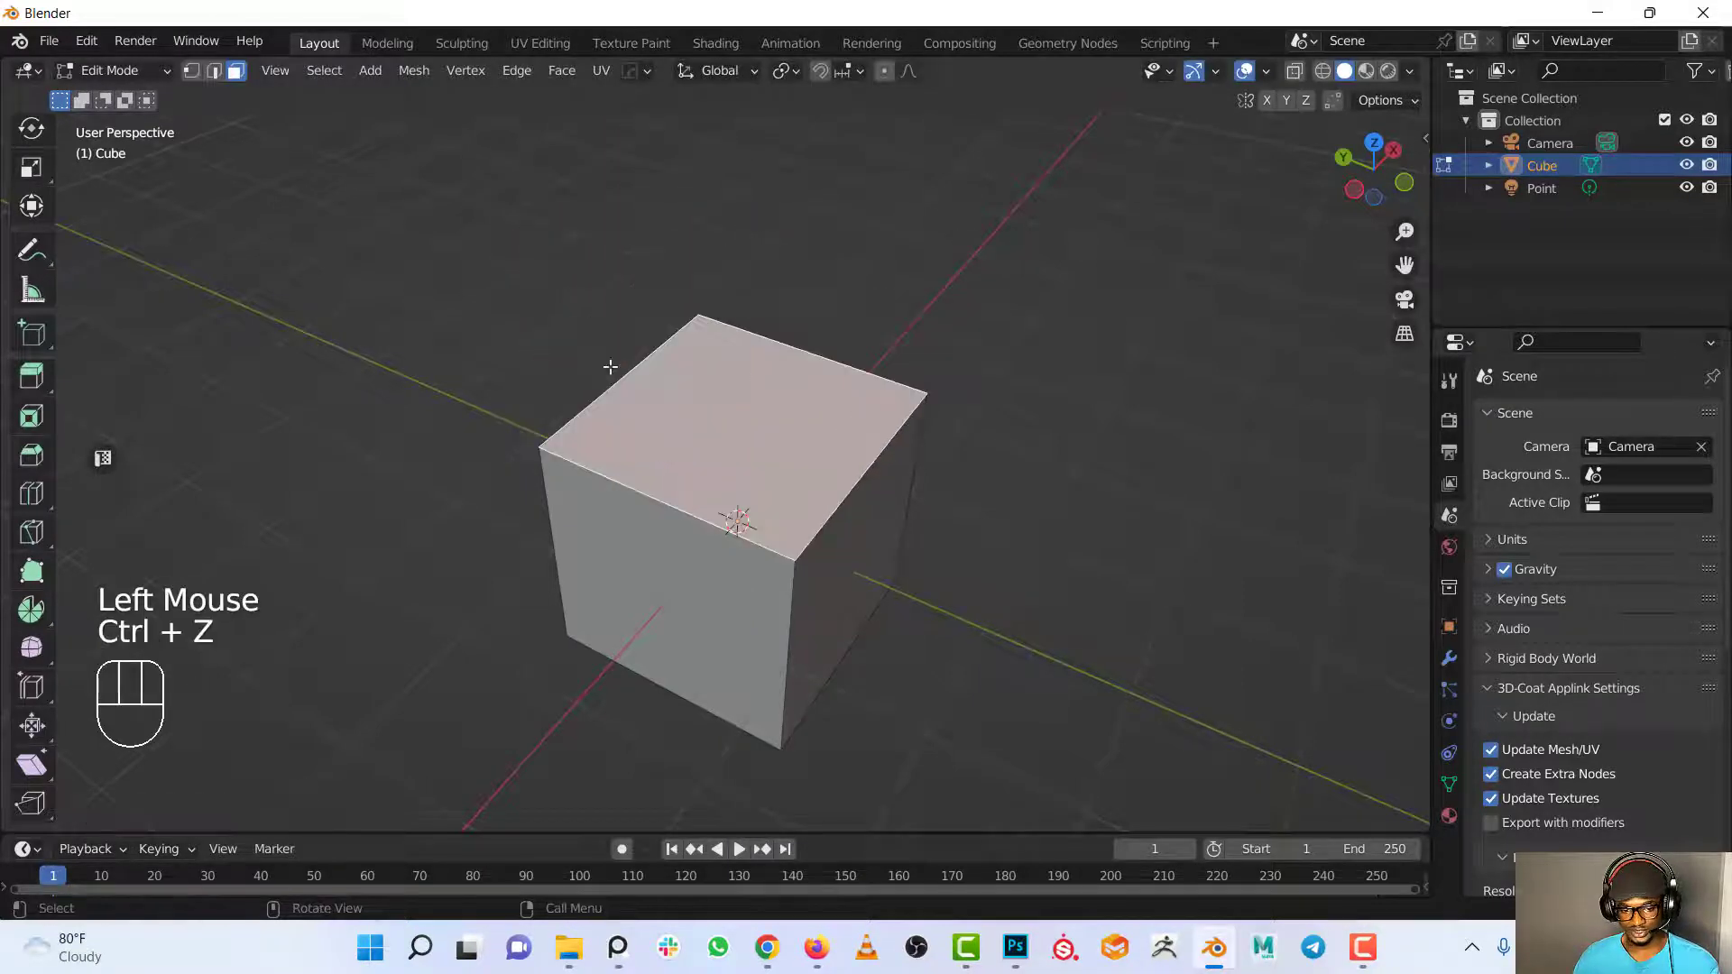
# Activate the Extrude Region tool, try extruding the top face slightly with its handle, and undo that extrusion.
pyautogui.click(37, 386)
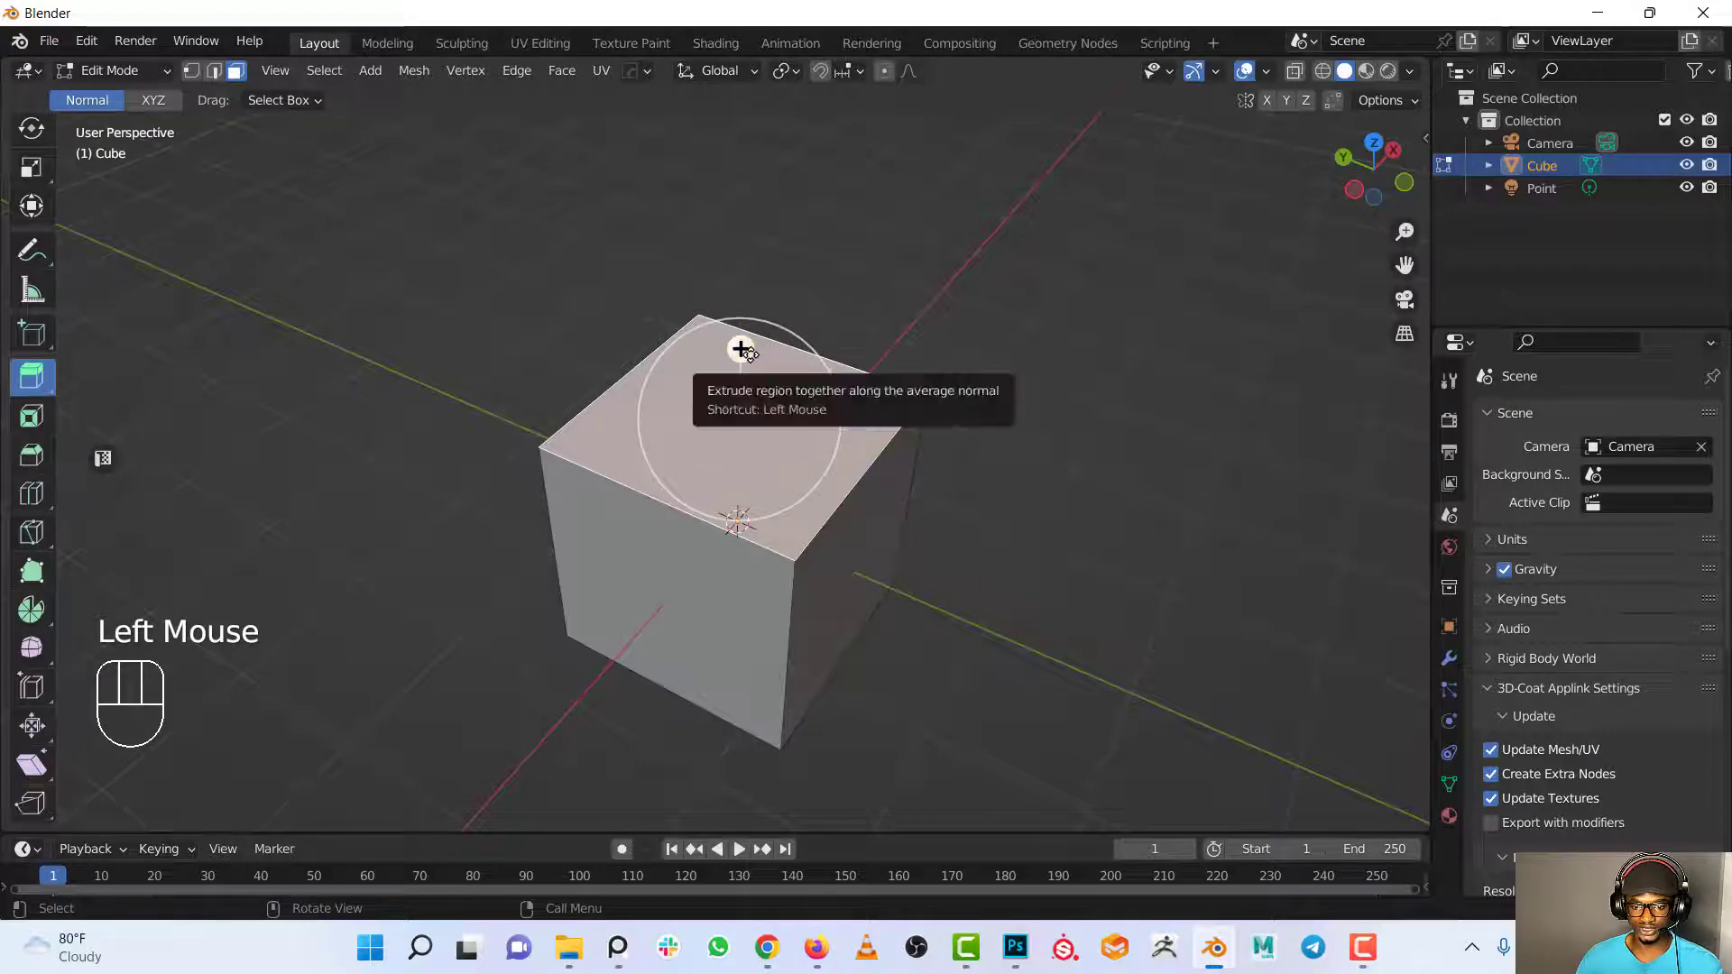
pyautogui.moveTo(740, 350); pyautogui.dragTo(777, 350)
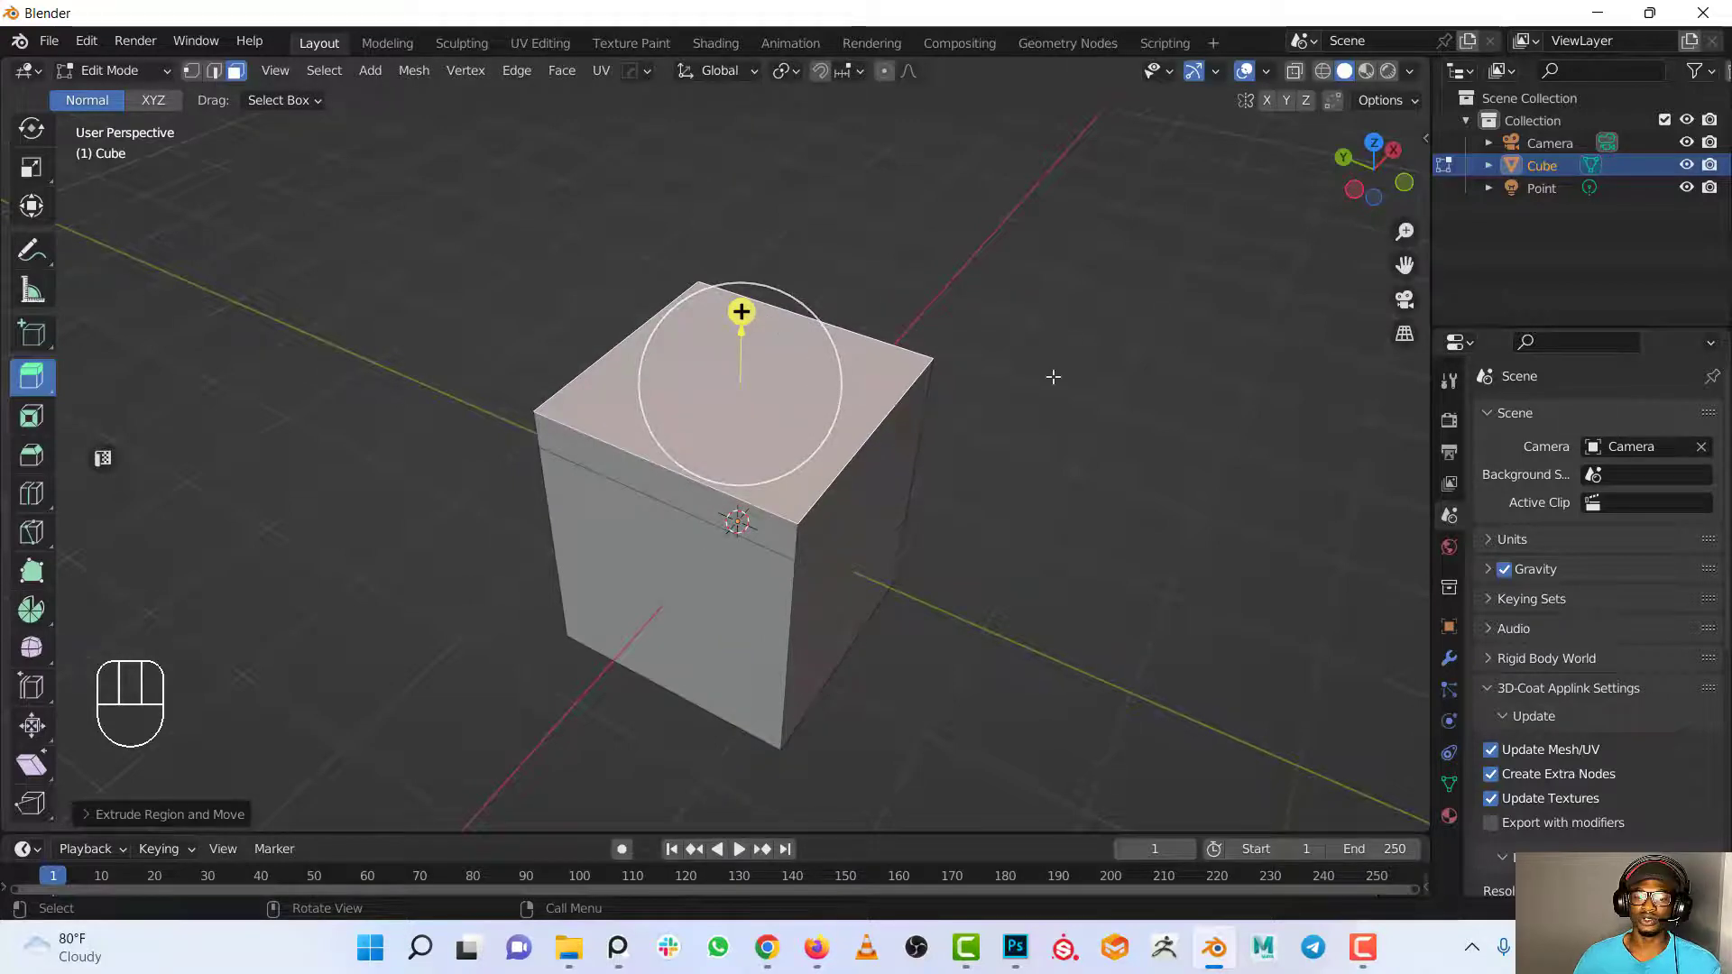
pyautogui.scroll(1, 1052, 377)
pyautogui.hotkey('ctrl', 'z')
pyautogui.hotkey('ctrl', 'z')
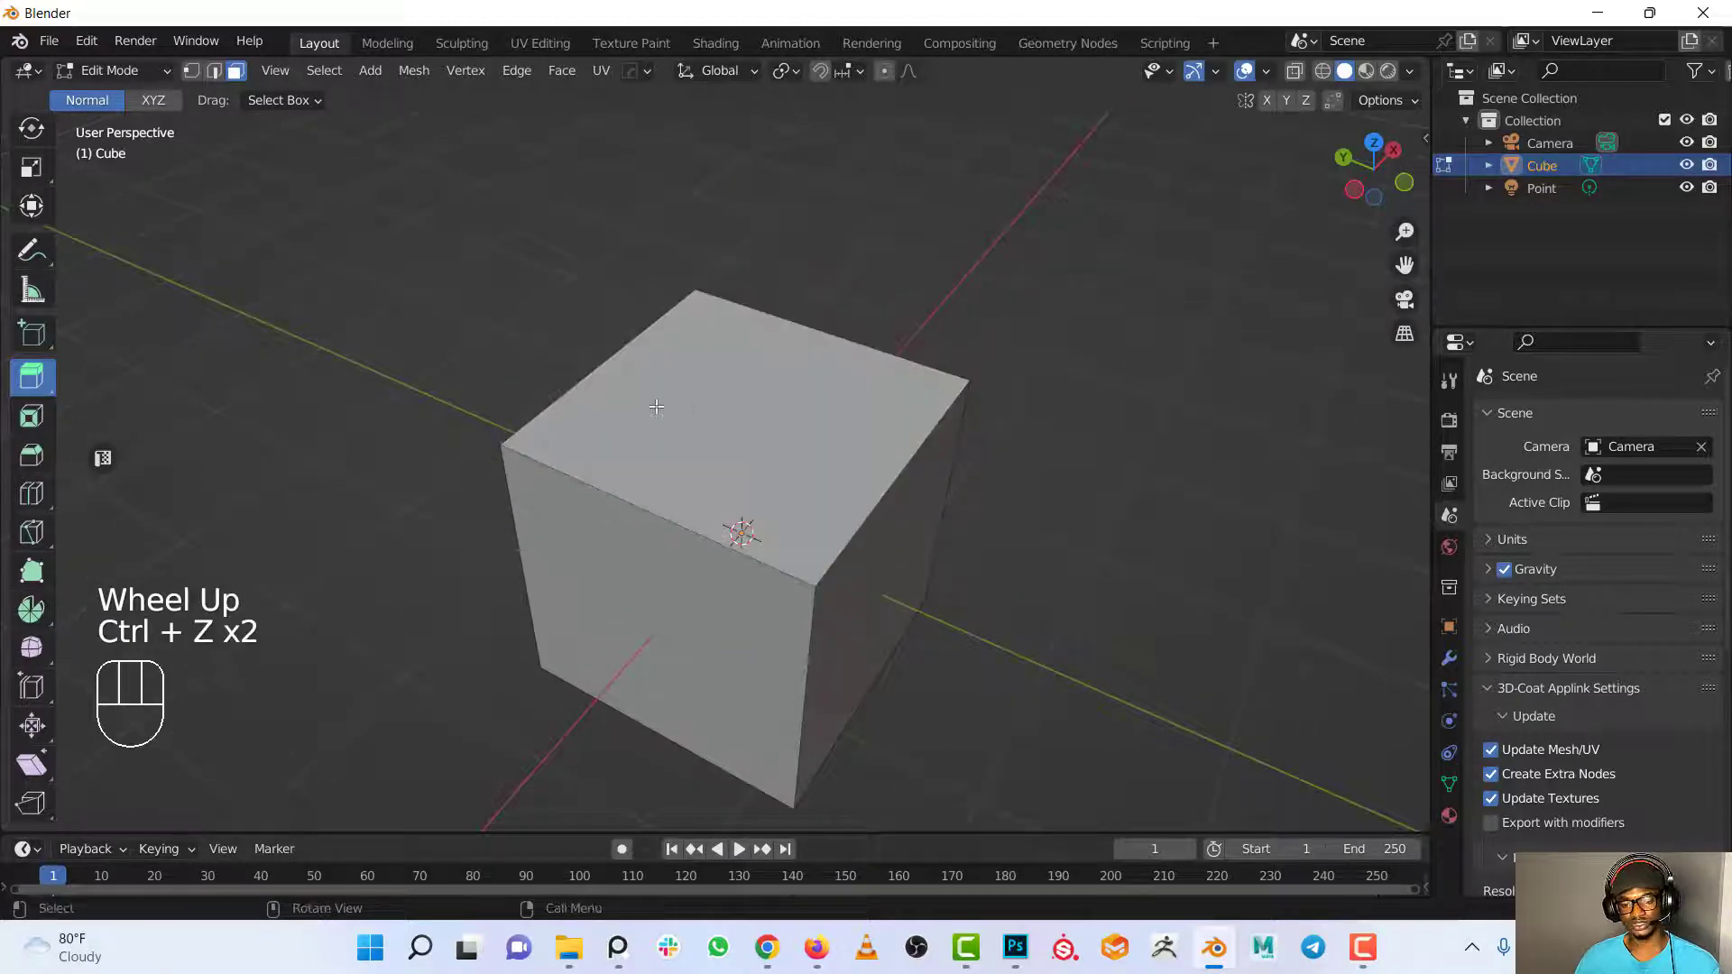
# Reselect the cube's top face, try extruding it upward by about 1 m, and undo the extrusion.
pyautogui.keyDown('shift'); pyautogui.moveTo(655, 406); pyautogui.dragTo(663, 451, button='middle'); pyautogui.keyUp('shift')
pyautogui.click(764, 488)
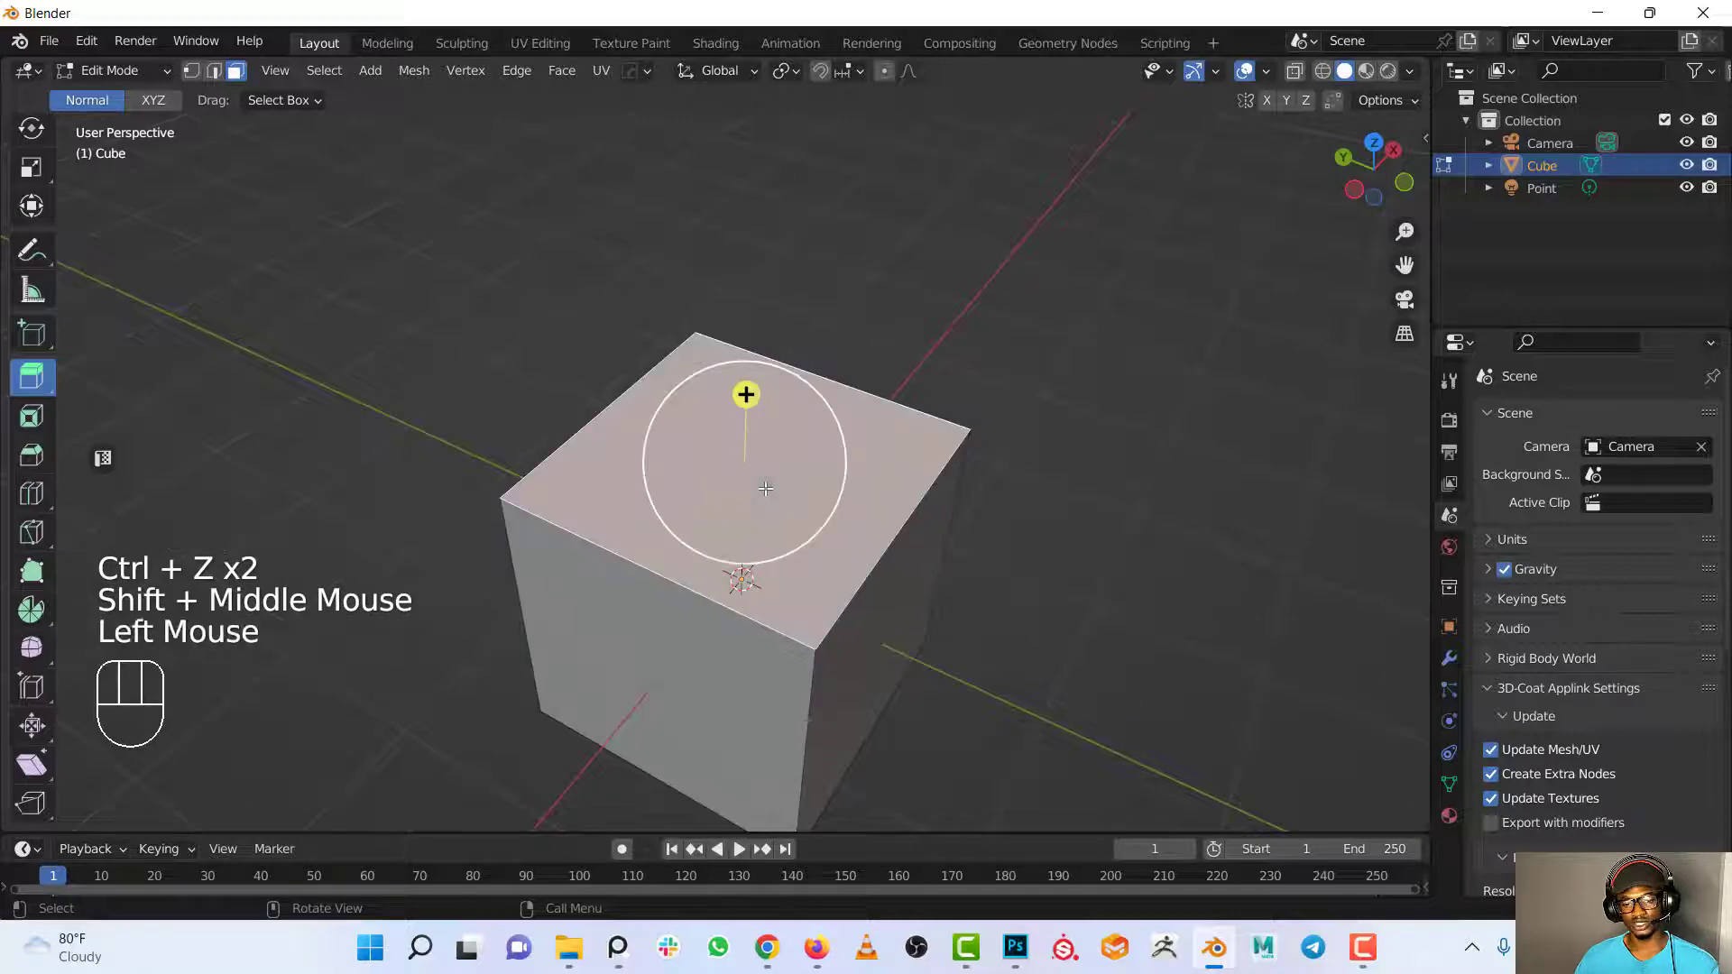
pyautogui.press('e')
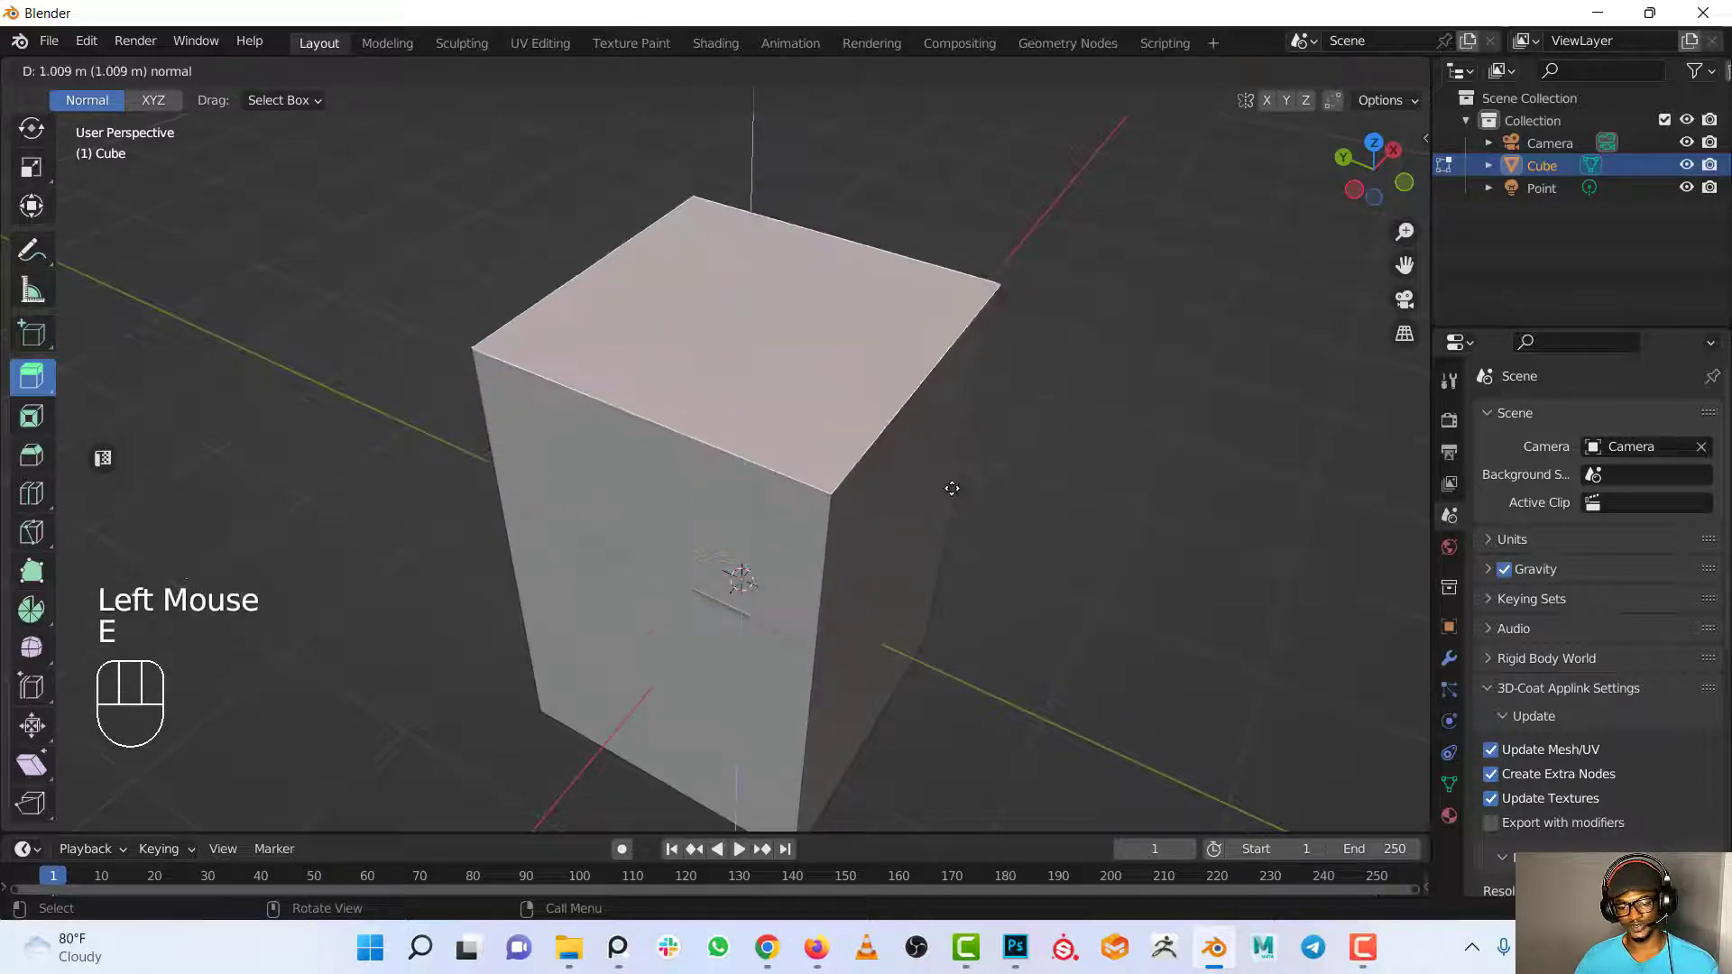
pyautogui.click(949, 485)
pyautogui.hotkey('ctrl', 'z')
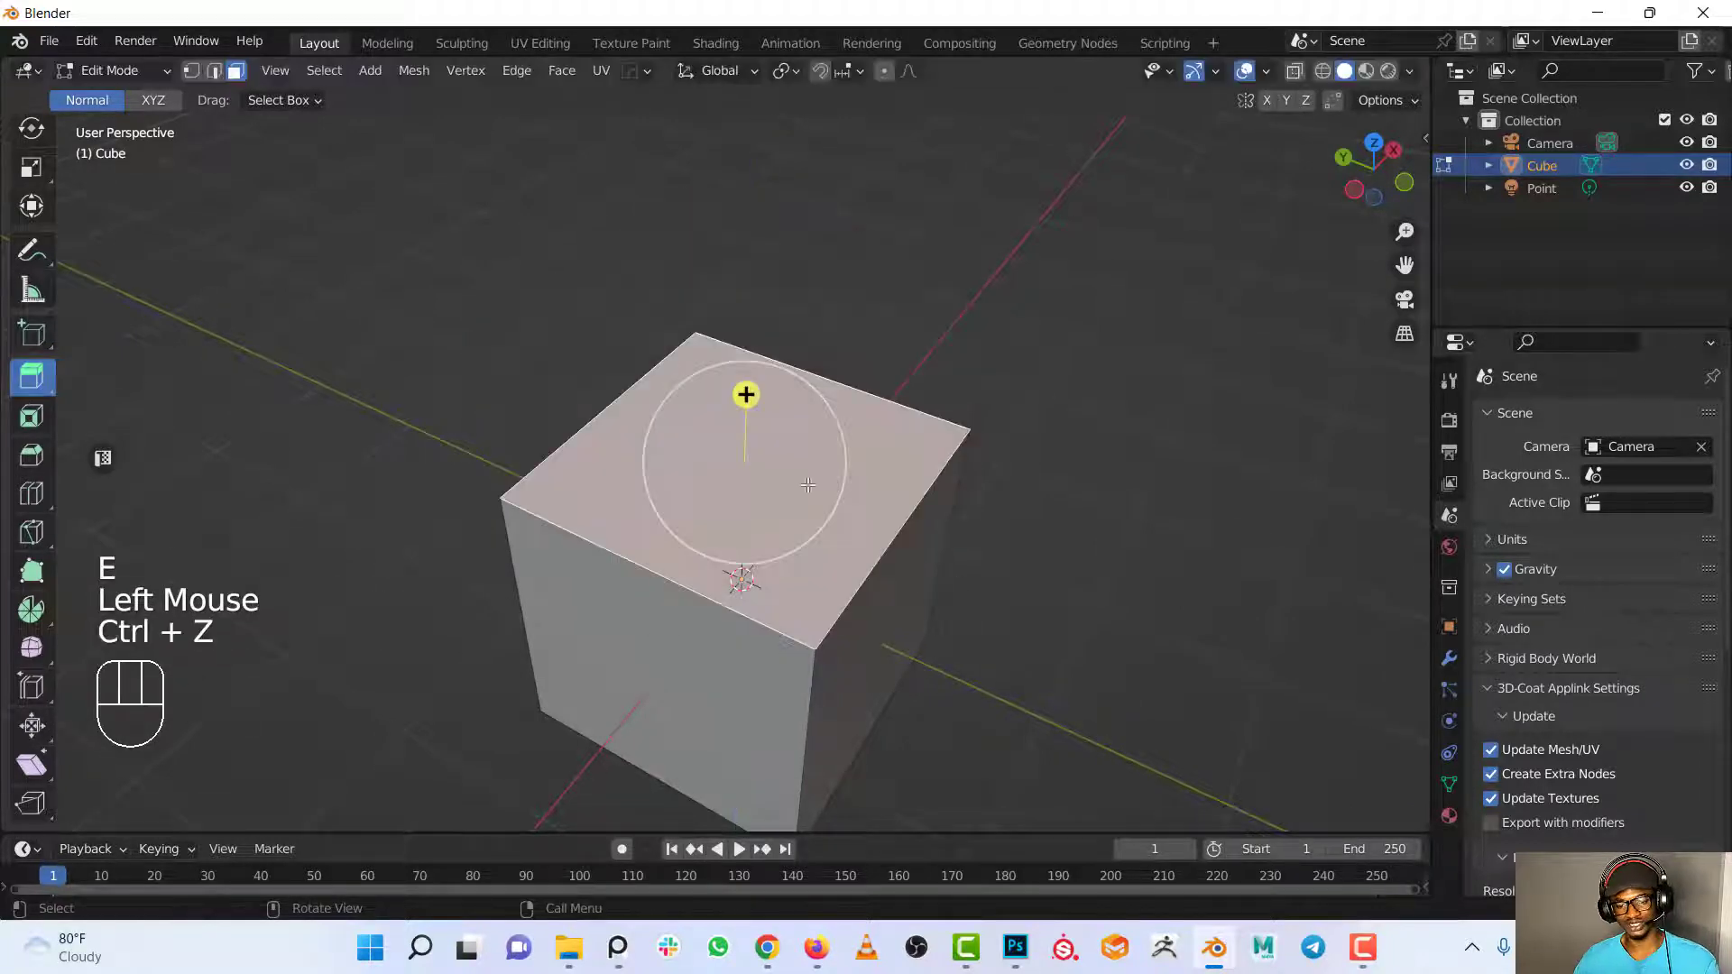
# Try extruding the front edge of the top face outward in edge selection, and undo the extrusion.
pyautogui.click(219, 72)
pyautogui.doubleClick(570, 533)
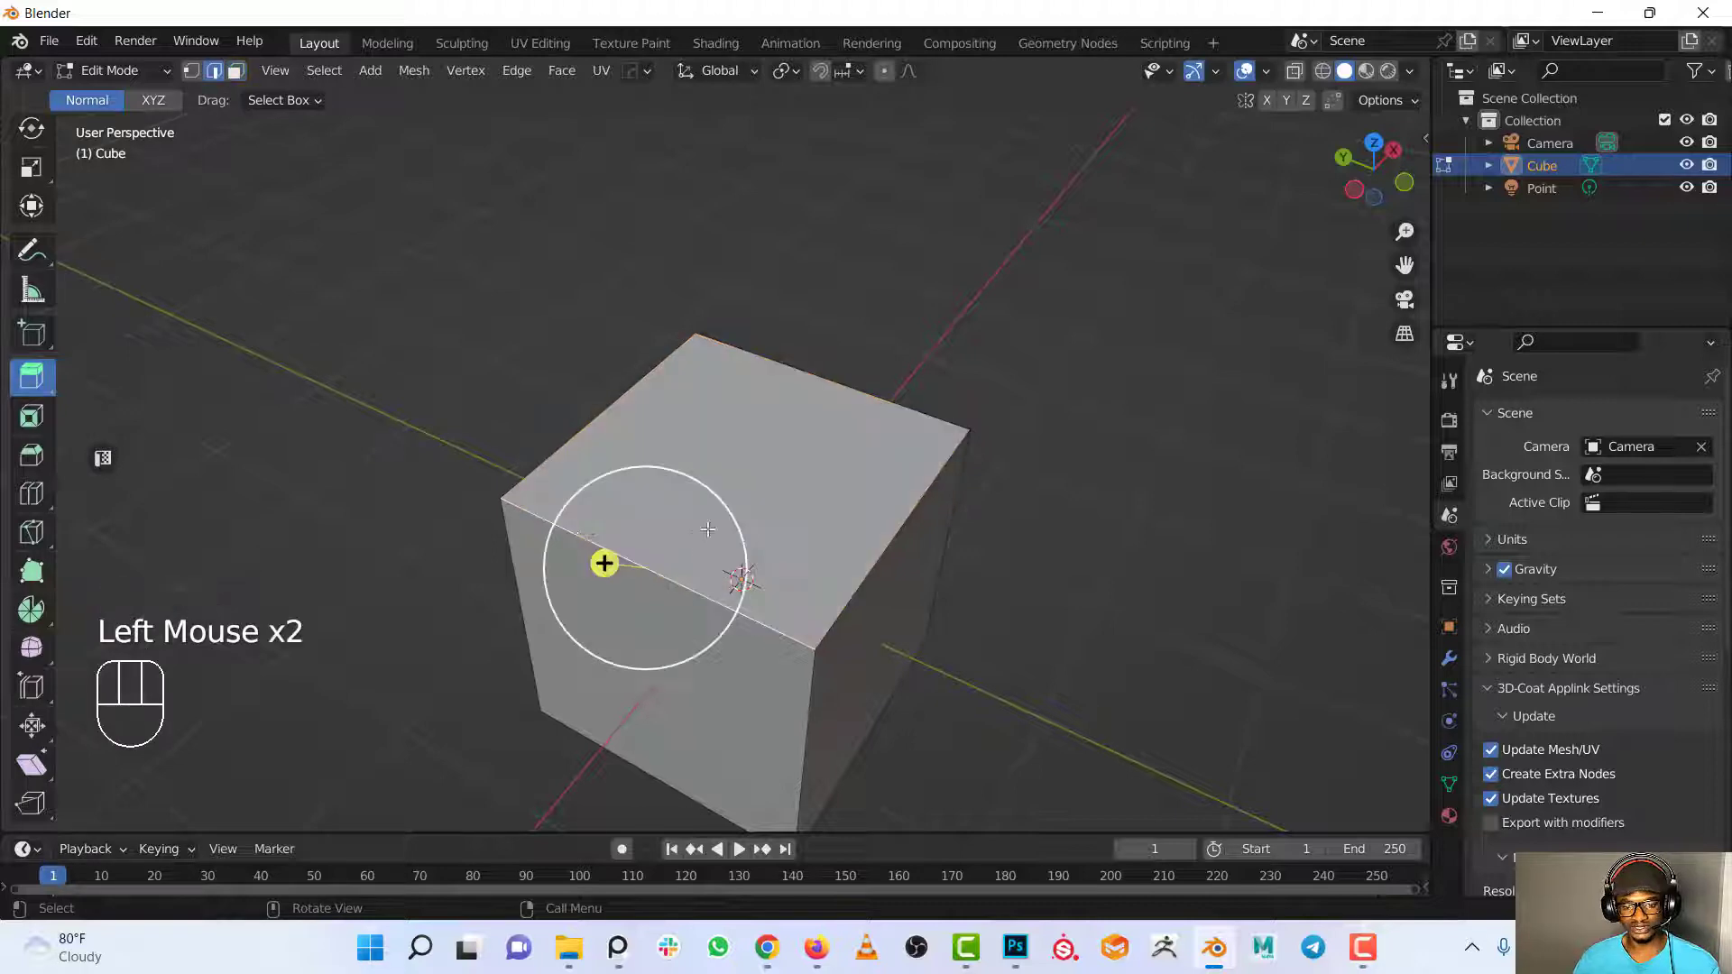
pyautogui.press('e')
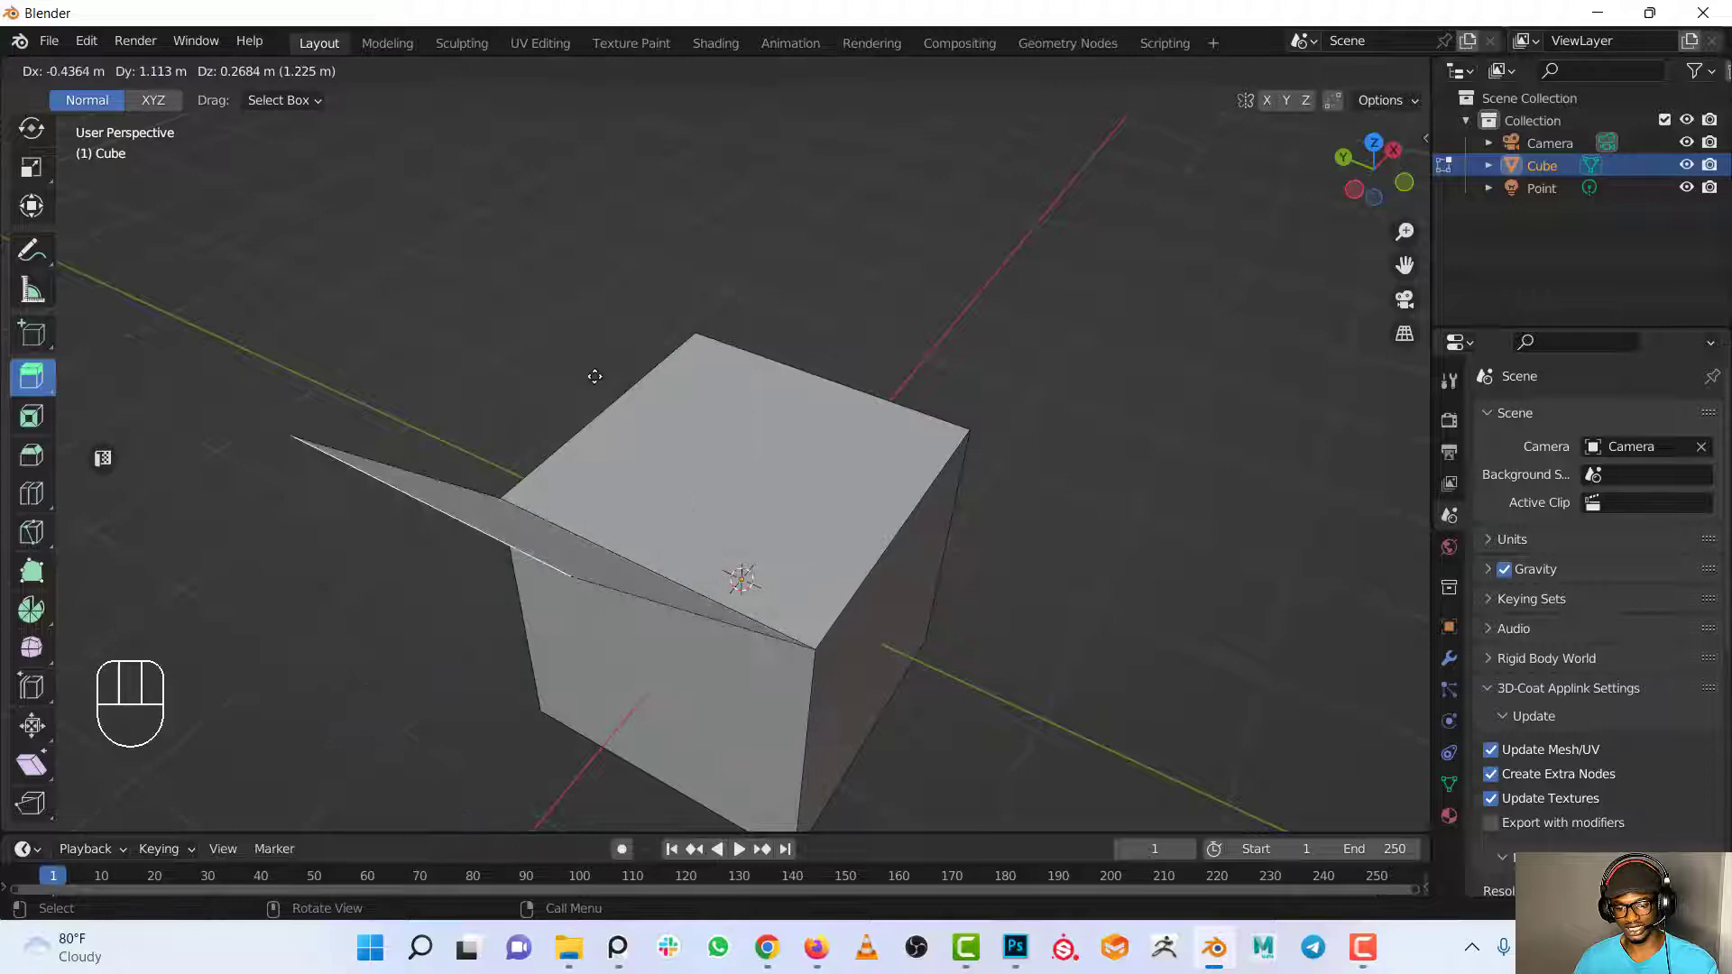
pyautogui.click(549, 407)
pyautogui.hotkey('ctrl', 'z')
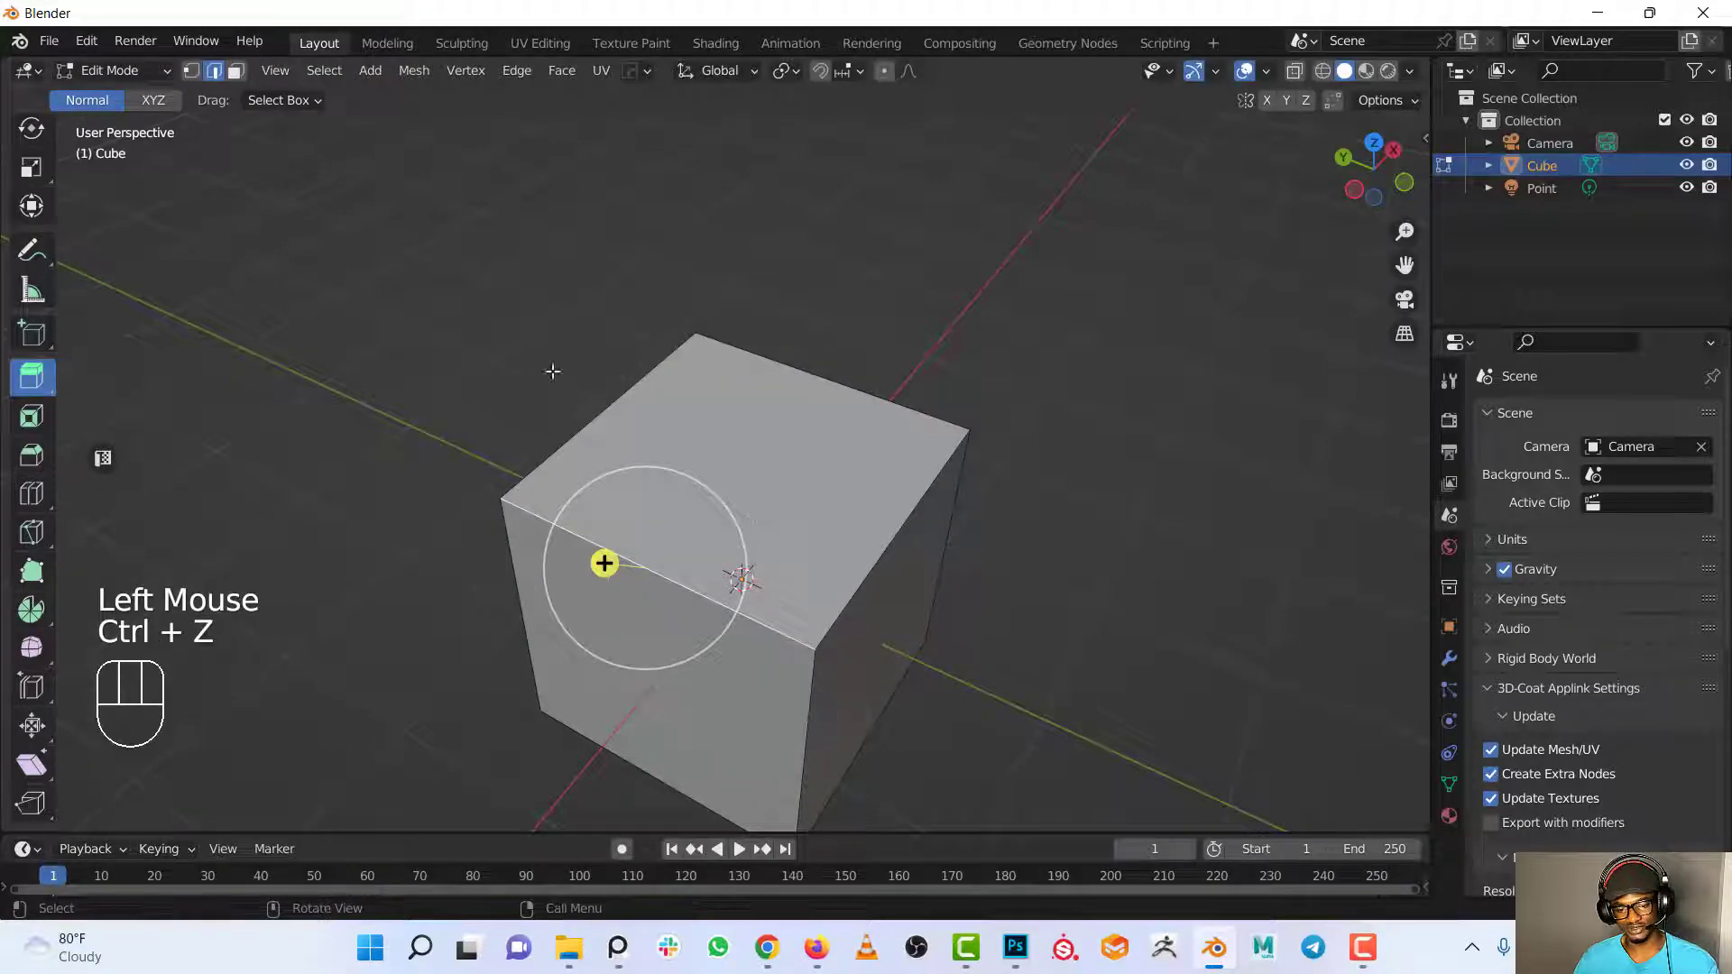
# Try extruding the left corner vertex of the top face outward in vertex selection, and undo it.
pyautogui.click(191, 70)
pyautogui.click(500, 494)
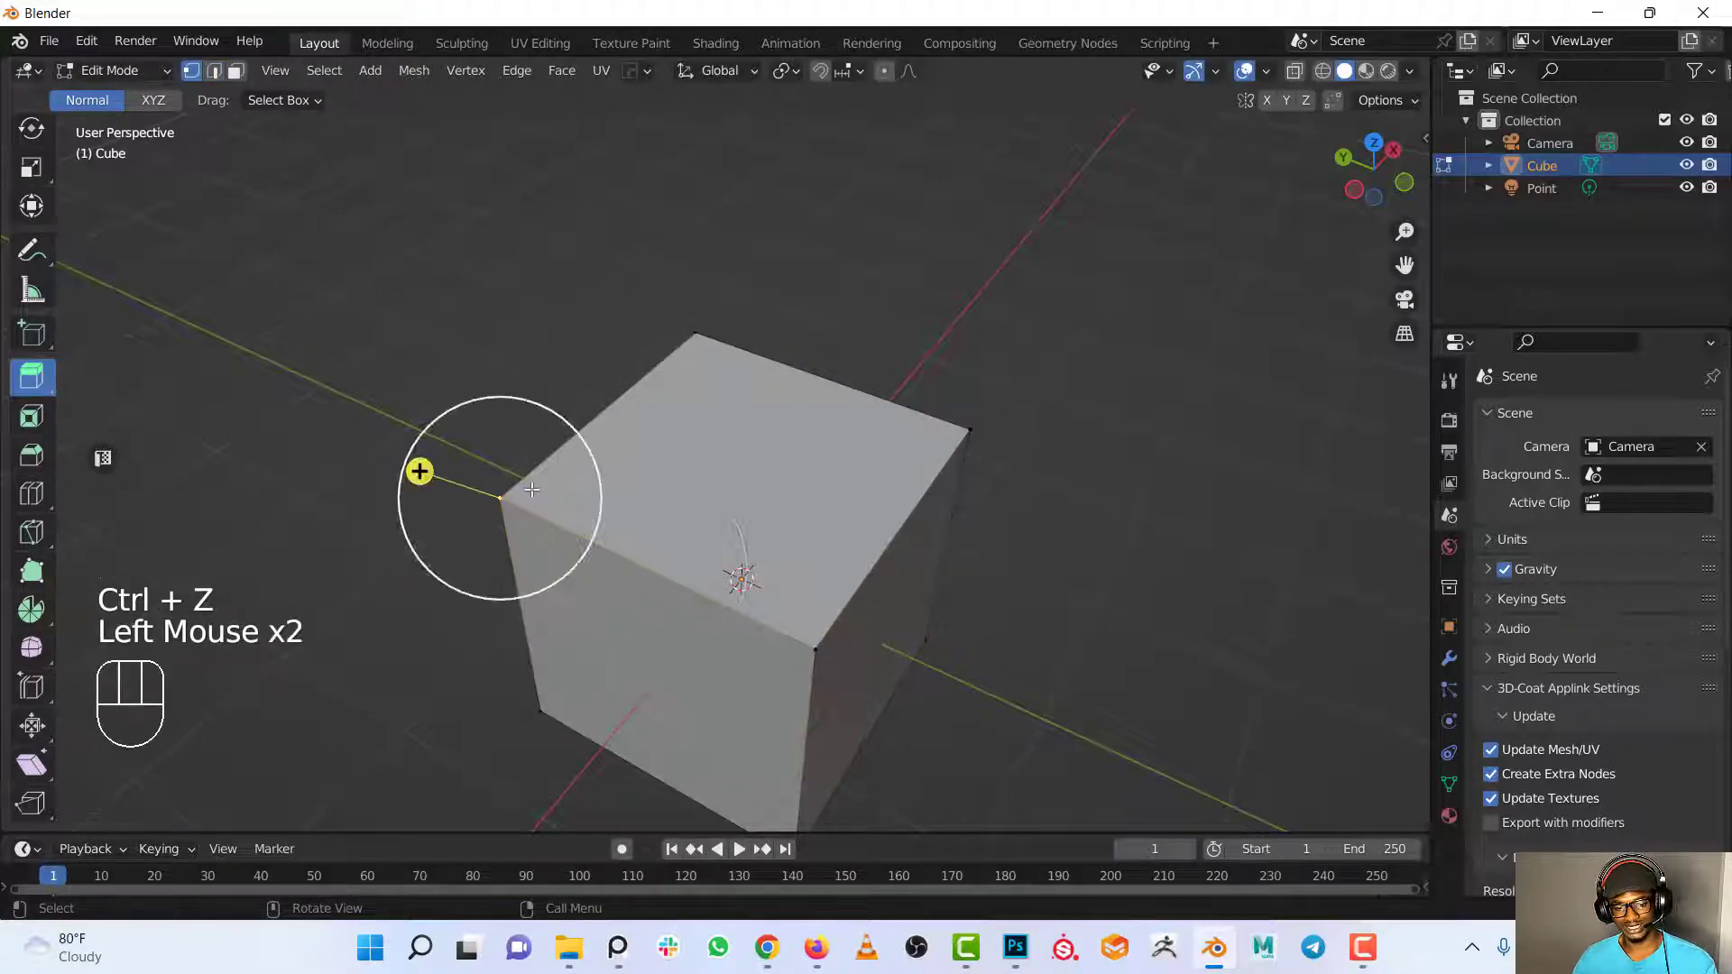
pyautogui.press('e')
pyautogui.click(491, 441)
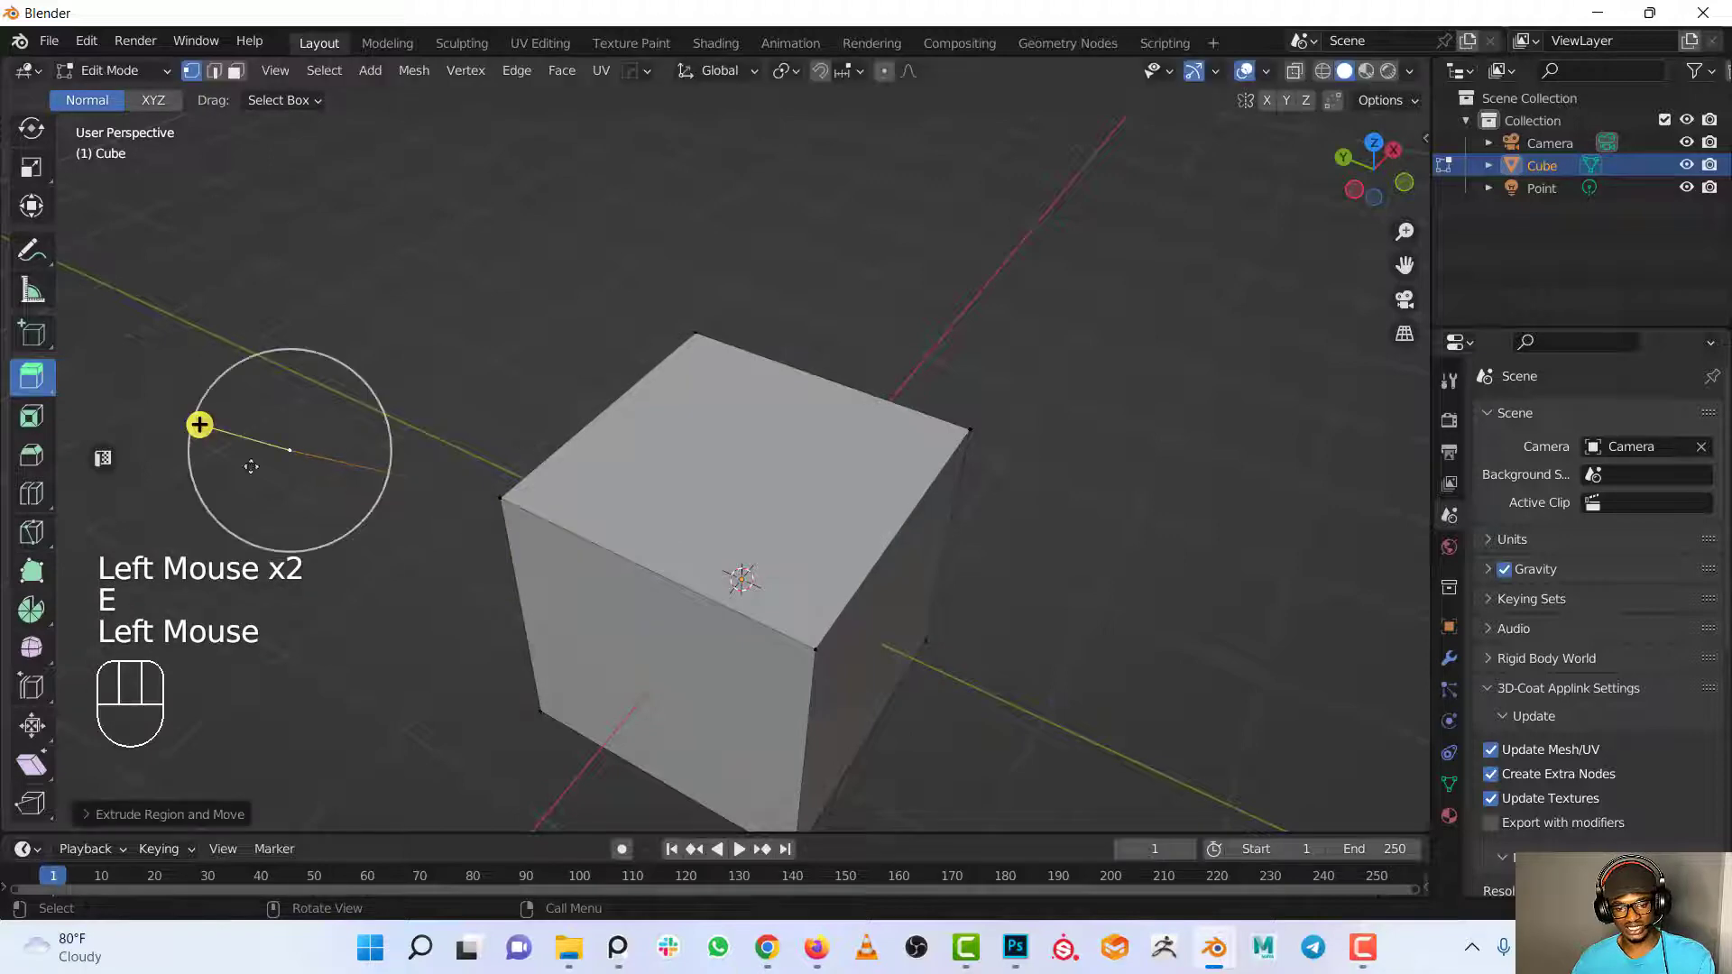
pyautogui.hotkey('ctrl', 'z')
pyautogui.hotkey('ctrl', 'z')
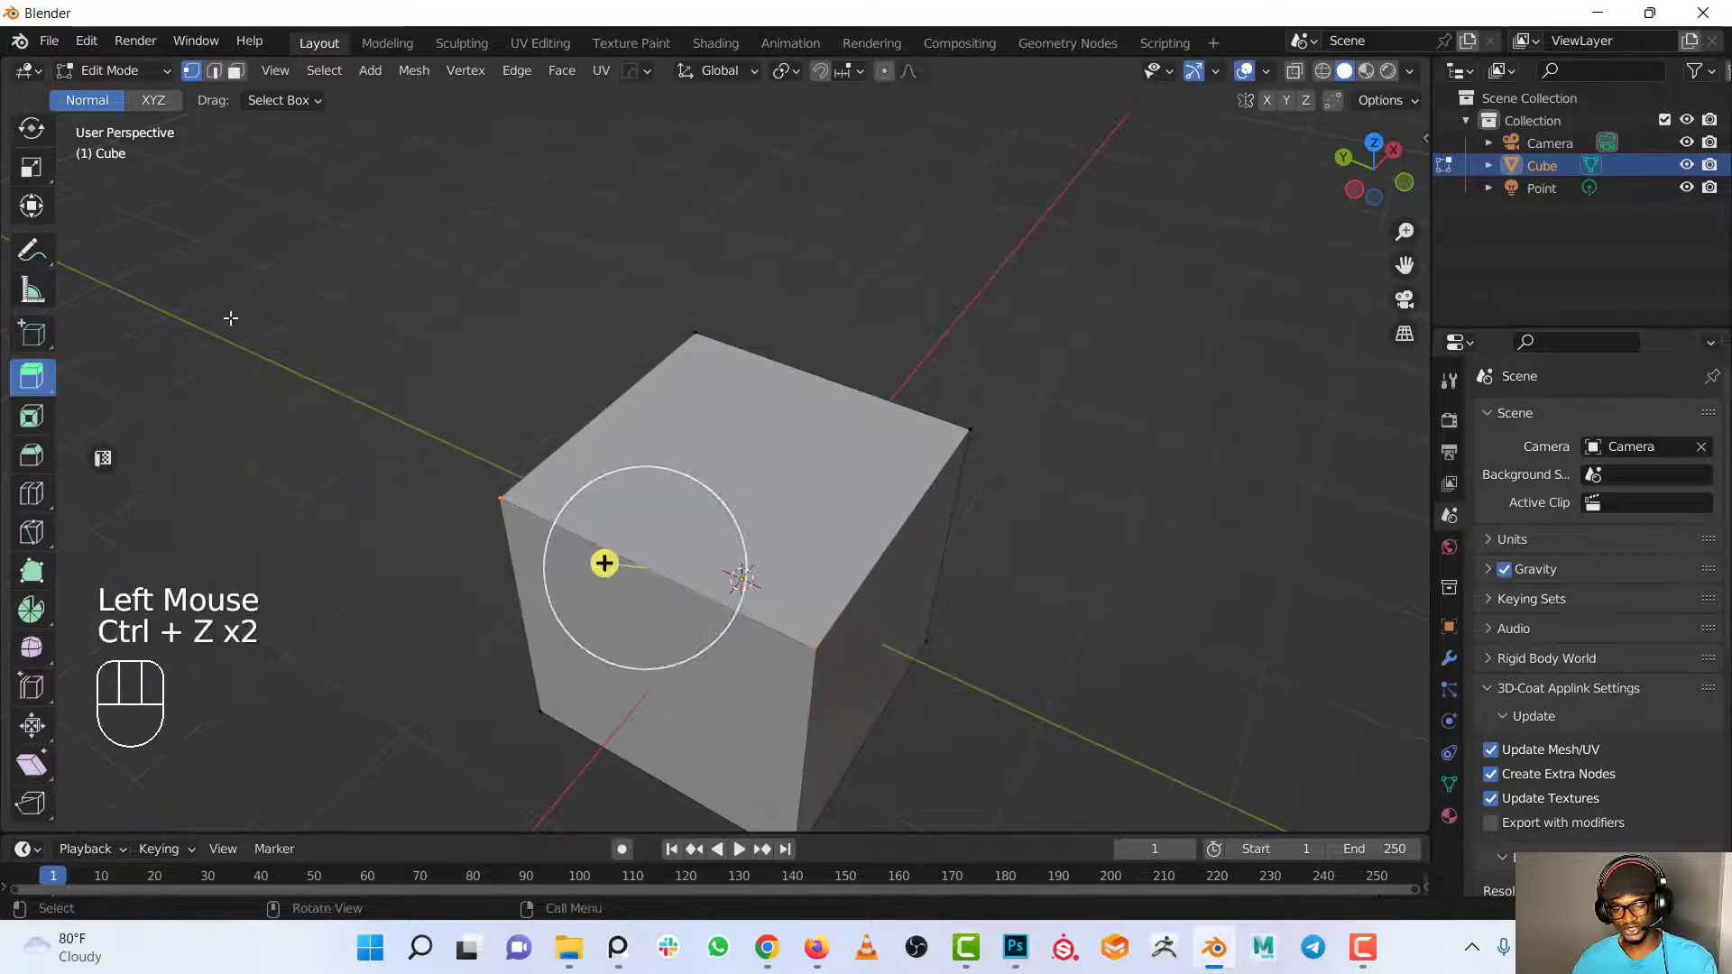
# Switch to face selection and select the cube's top face.
pyautogui.click(235, 70)
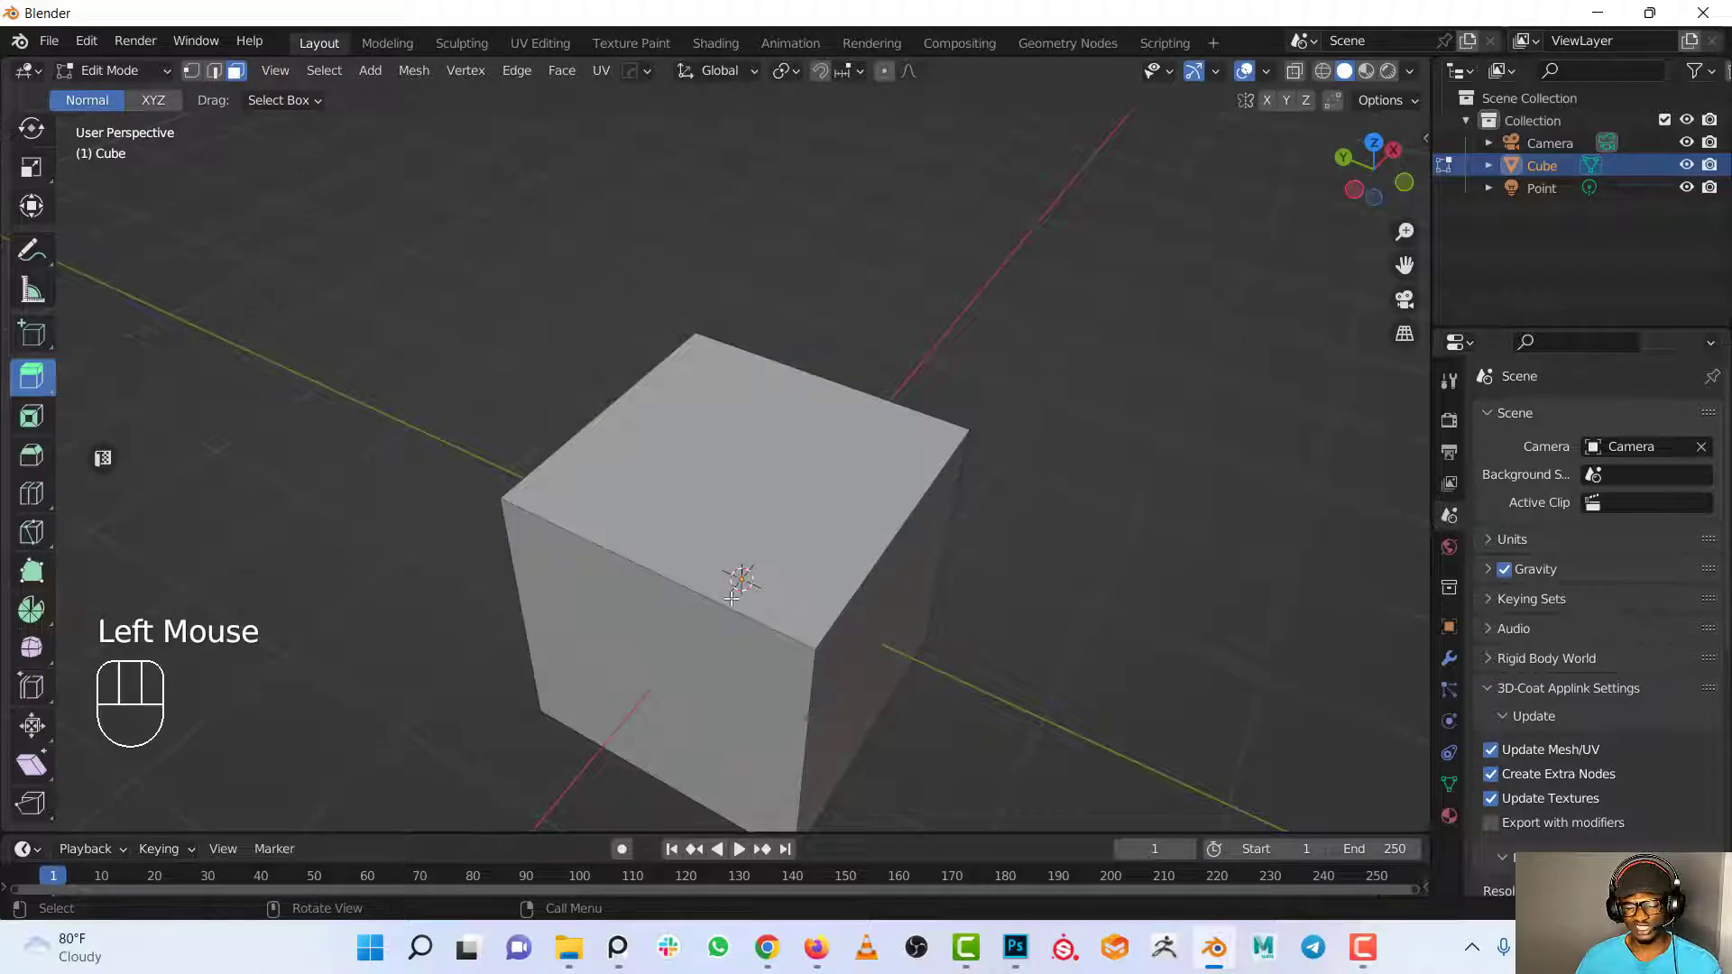
pyautogui.scroll(-2, 825, 566)
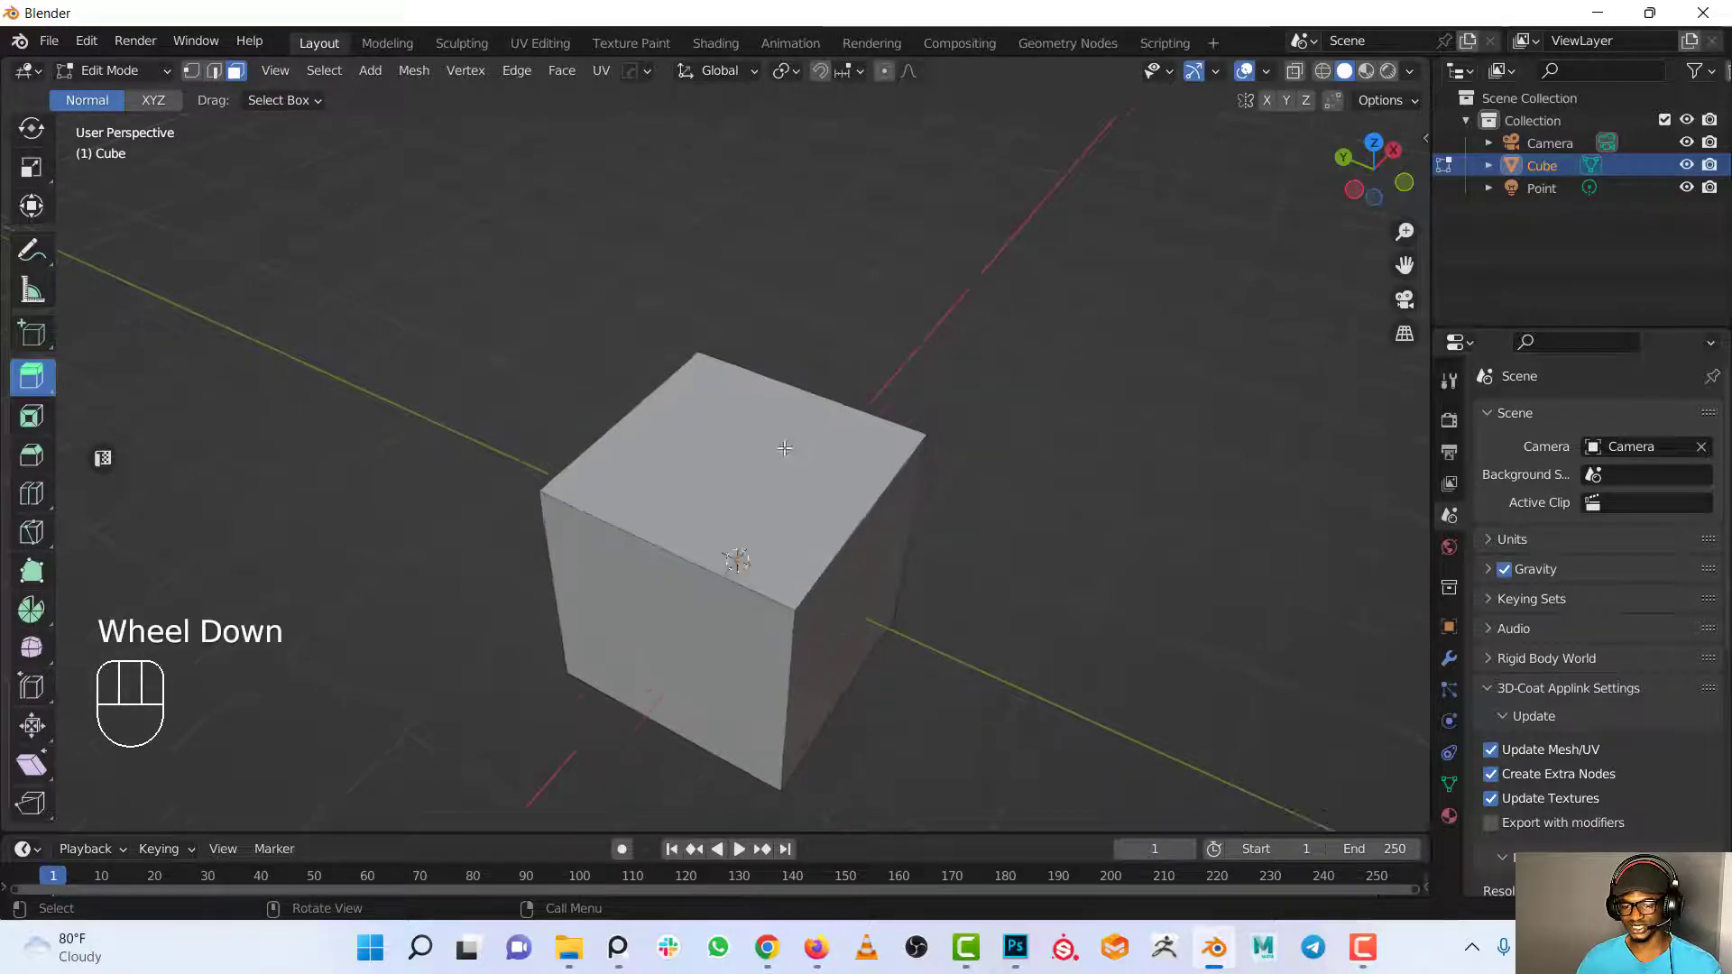
pyautogui.scroll(1, 828, 568)
pyautogui.keyDown('shift'); pyautogui.moveTo(830, 570); pyautogui.dragTo(793, 529, button='middle'); pyautogui.keyUp('shift')
pyautogui.scroll(1, 817, 503)
pyautogui.scroll(-2, 812, 501)
pyautogui.scroll(2, 812, 506)
pyautogui.keyDown('shift'); pyautogui.scroll(-1, 812, 505); pyautogui.keyUp('shift')
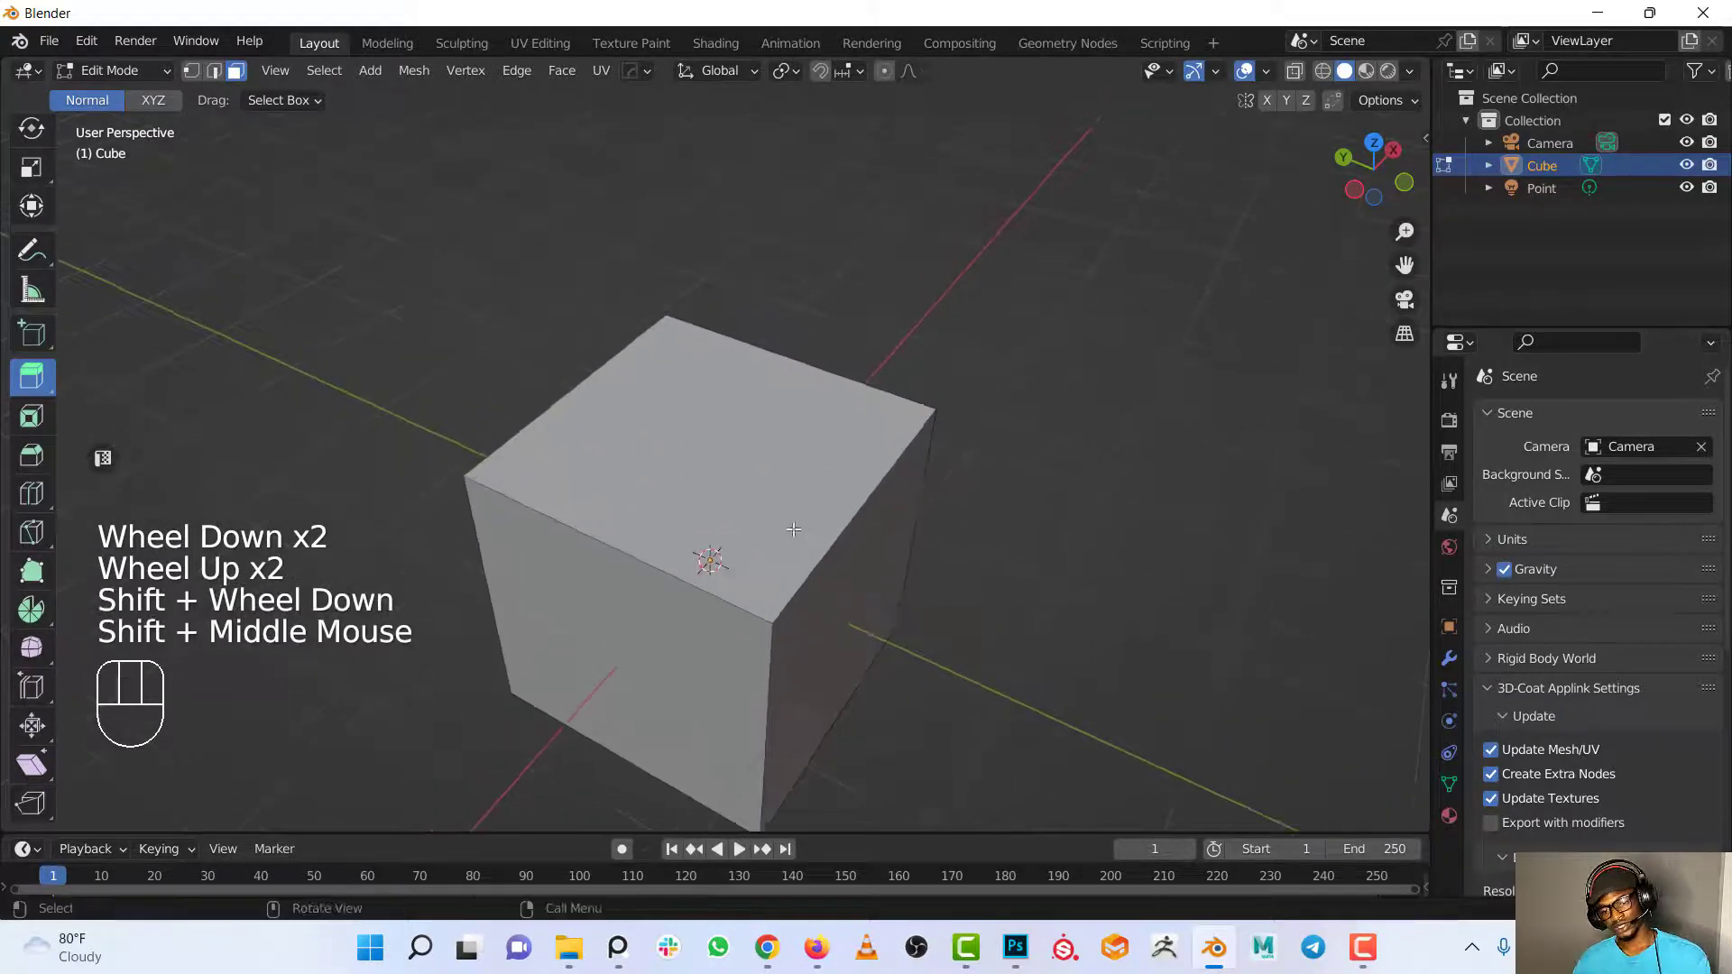
pyautogui.scroll(-1, 787, 458)
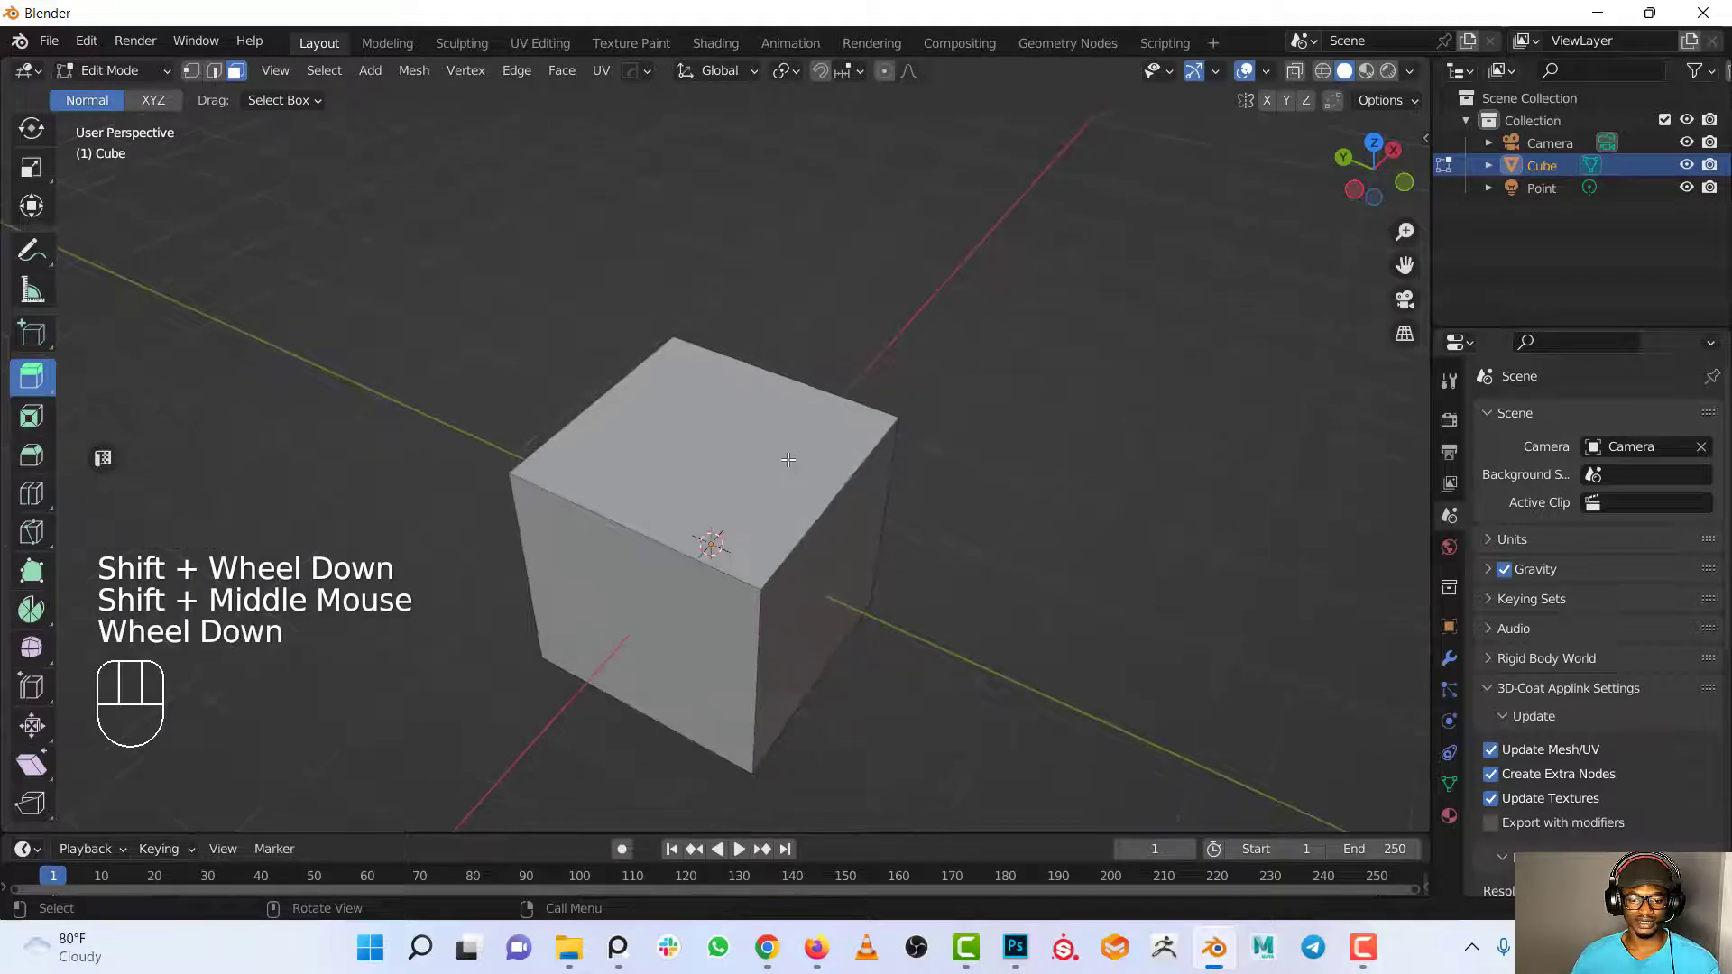
pyautogui.click(732, 434)
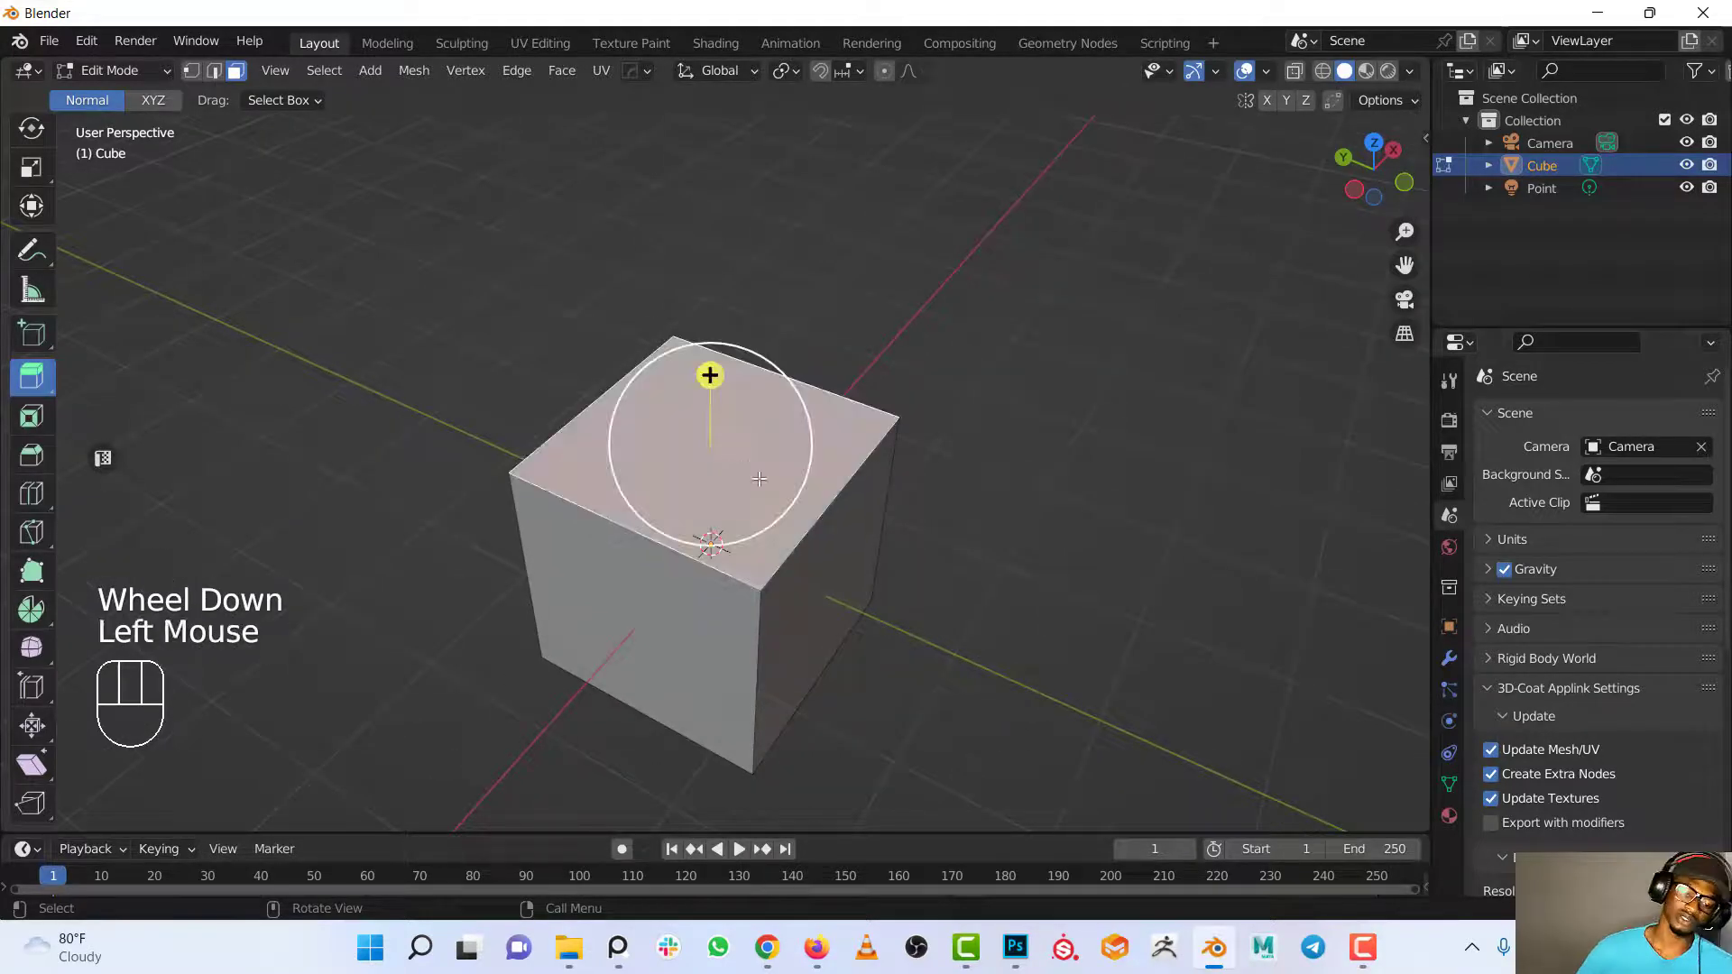
pyautogui.keyDown('shift'); pyautogui.moveTo(732, 434); pyautogui.dragTo(830, 528, button='middle'); pyautogui.keyUp('shift')
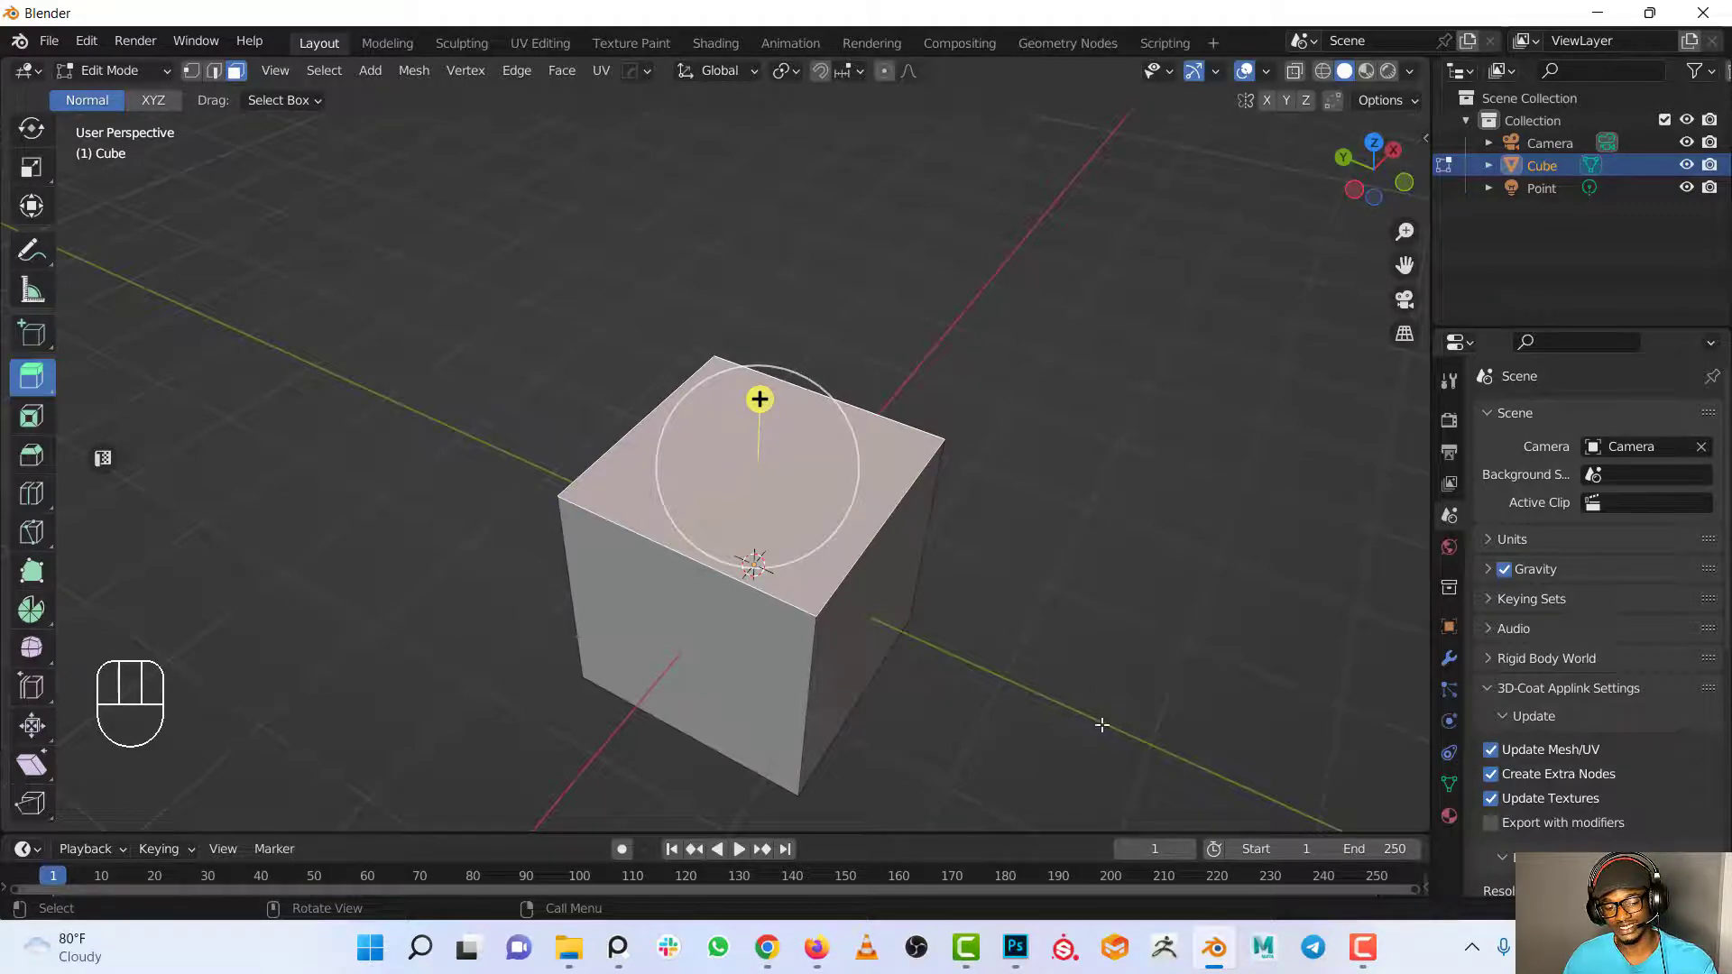
# Try insetting the cube's top face to a small central square, and undo the inset.
pyautogui.press('i')
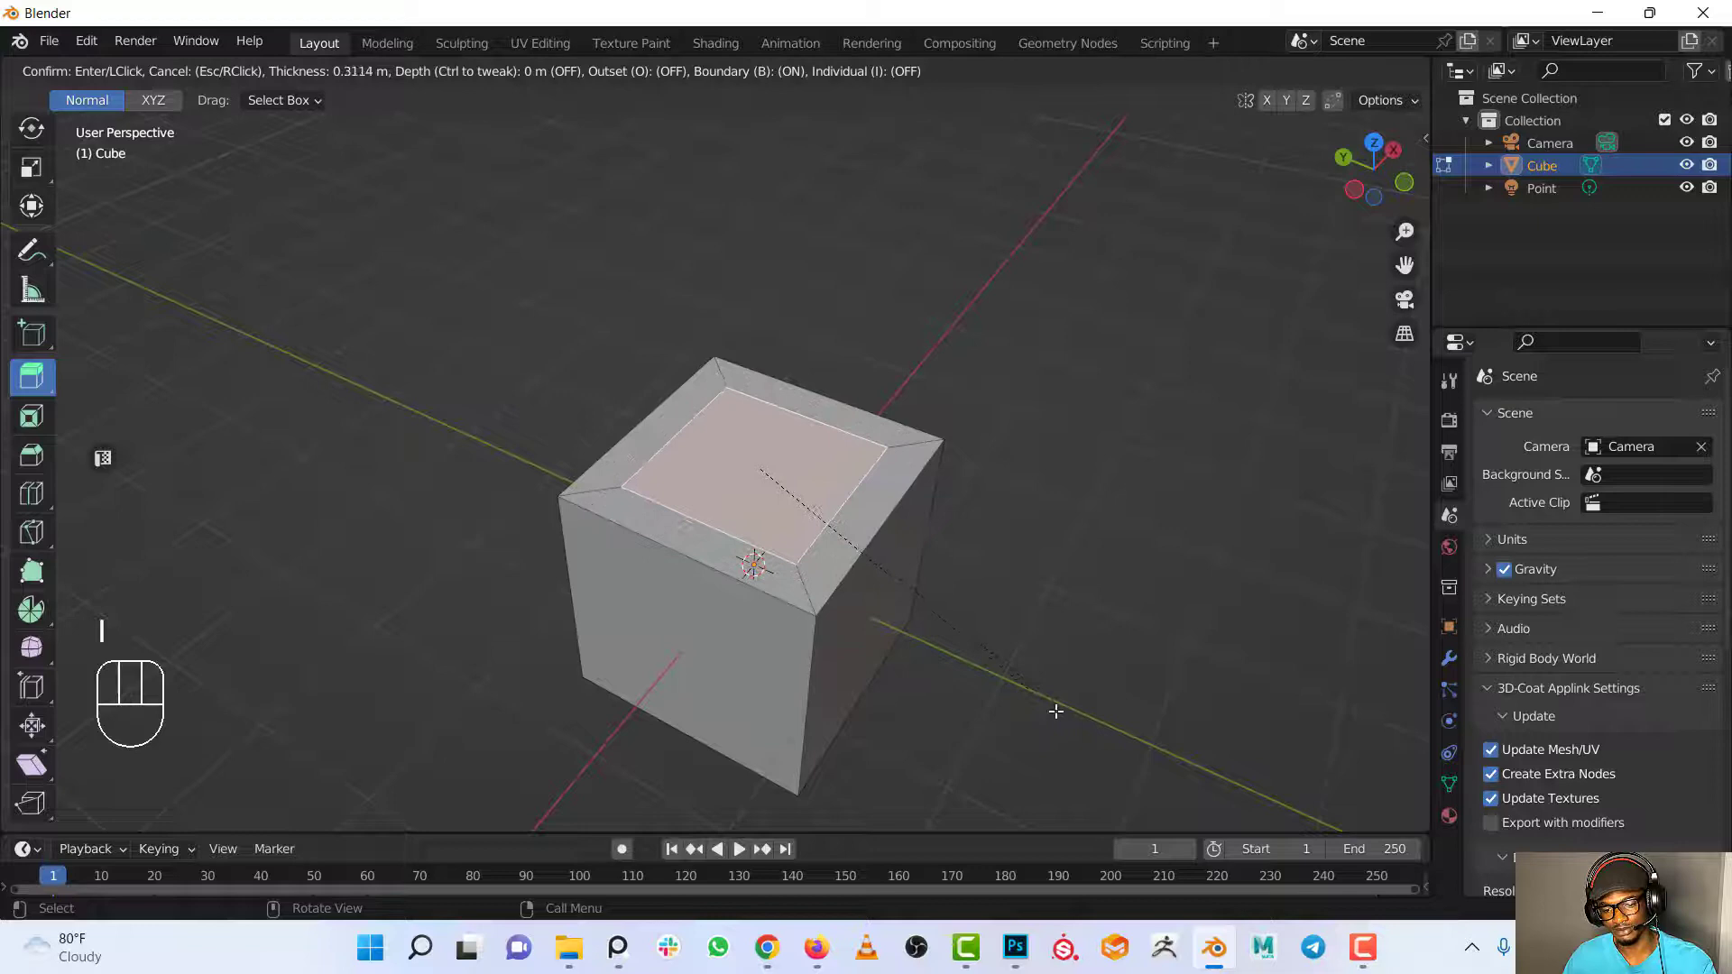
pyautogui.click(1018, 684)
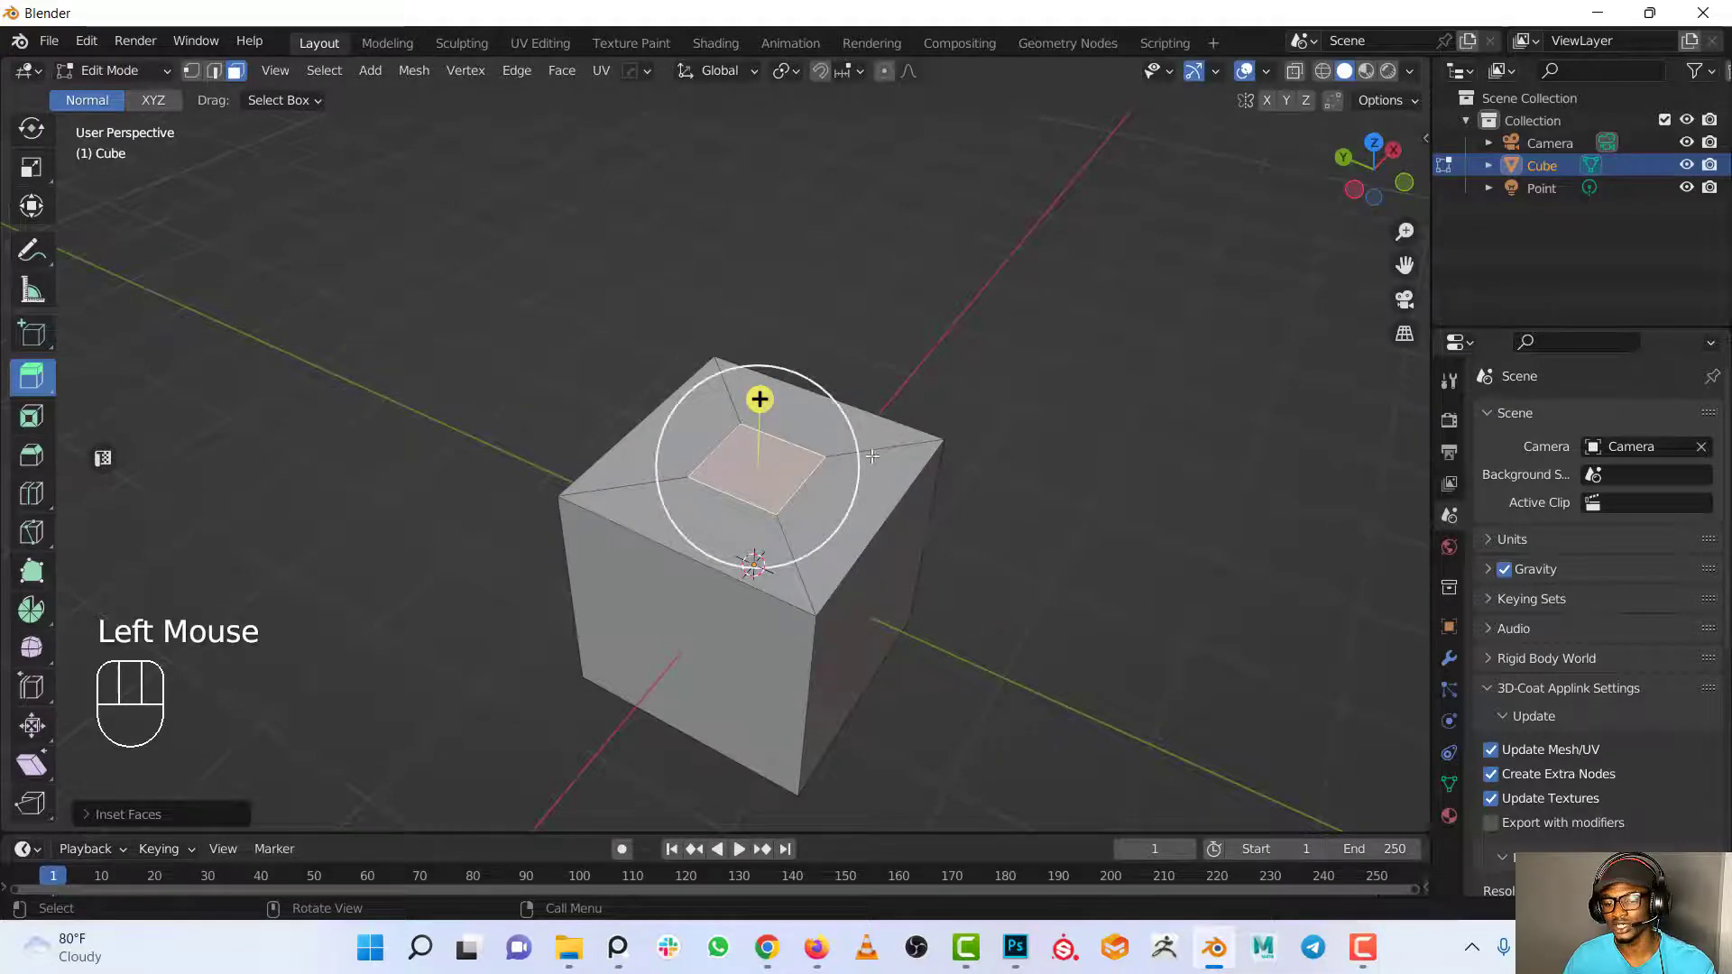
pyautogui.hotkey('ctrl', 'z')
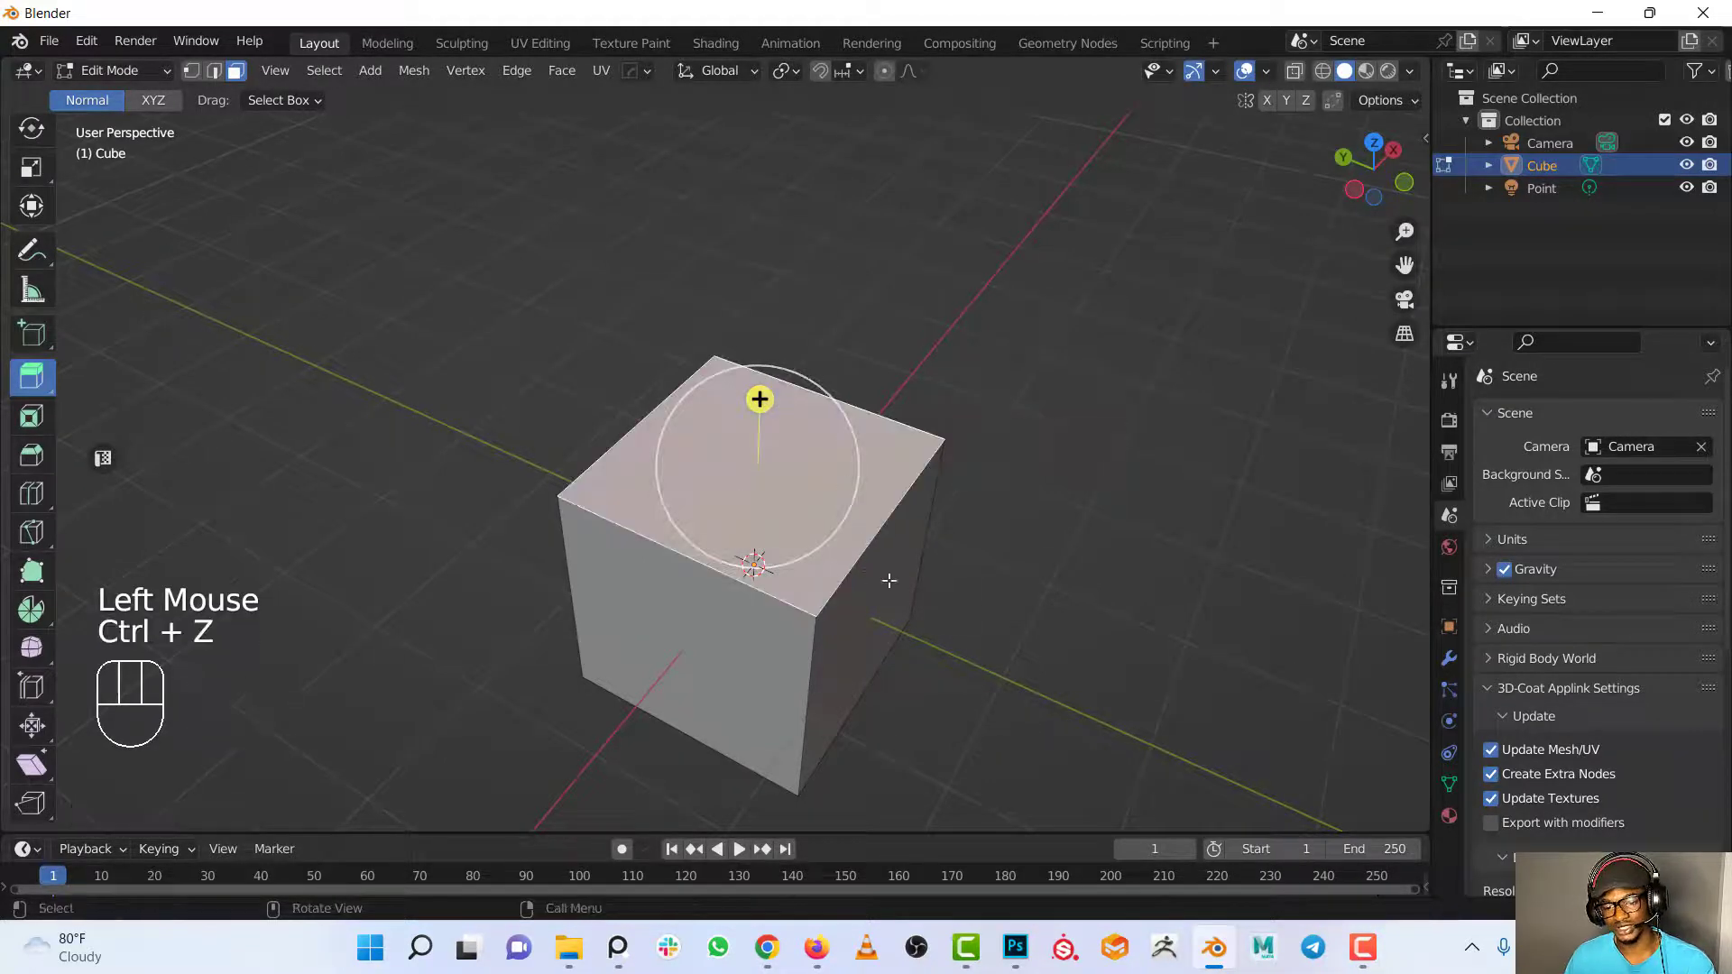
# Try extruding the top face in place and scaling the new face inward, and undo both operations.
pyautogui.press('e')
pyautogui.click(929, 587)
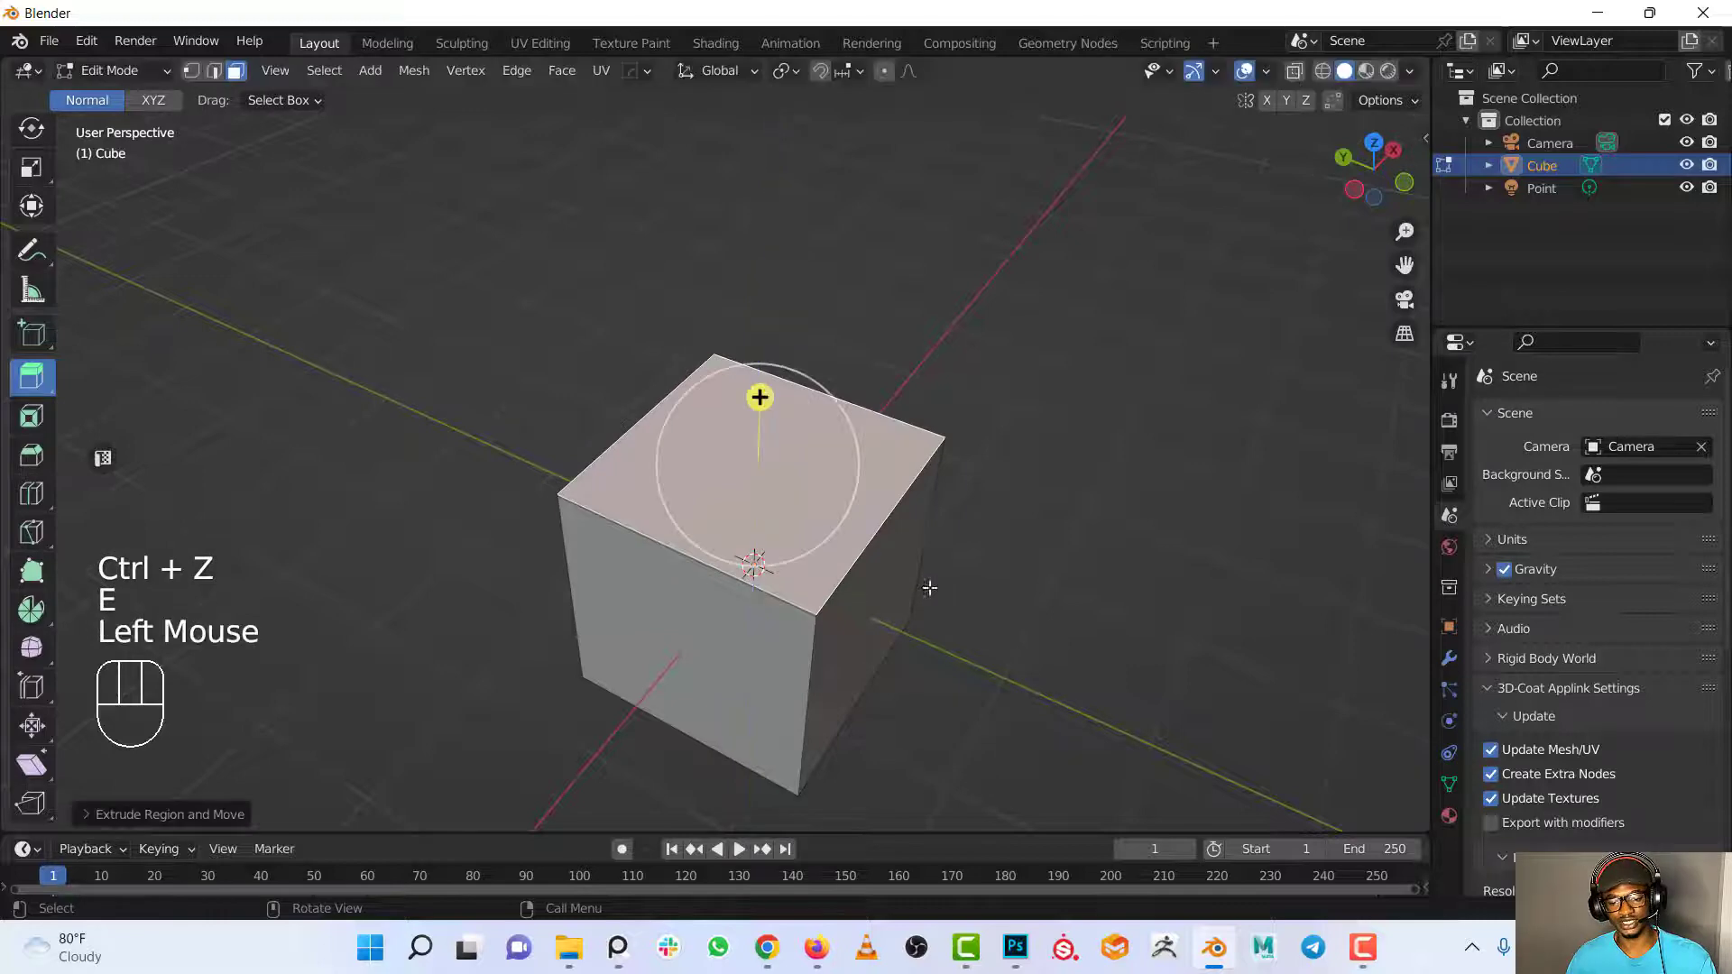
pyautogui.press('s')
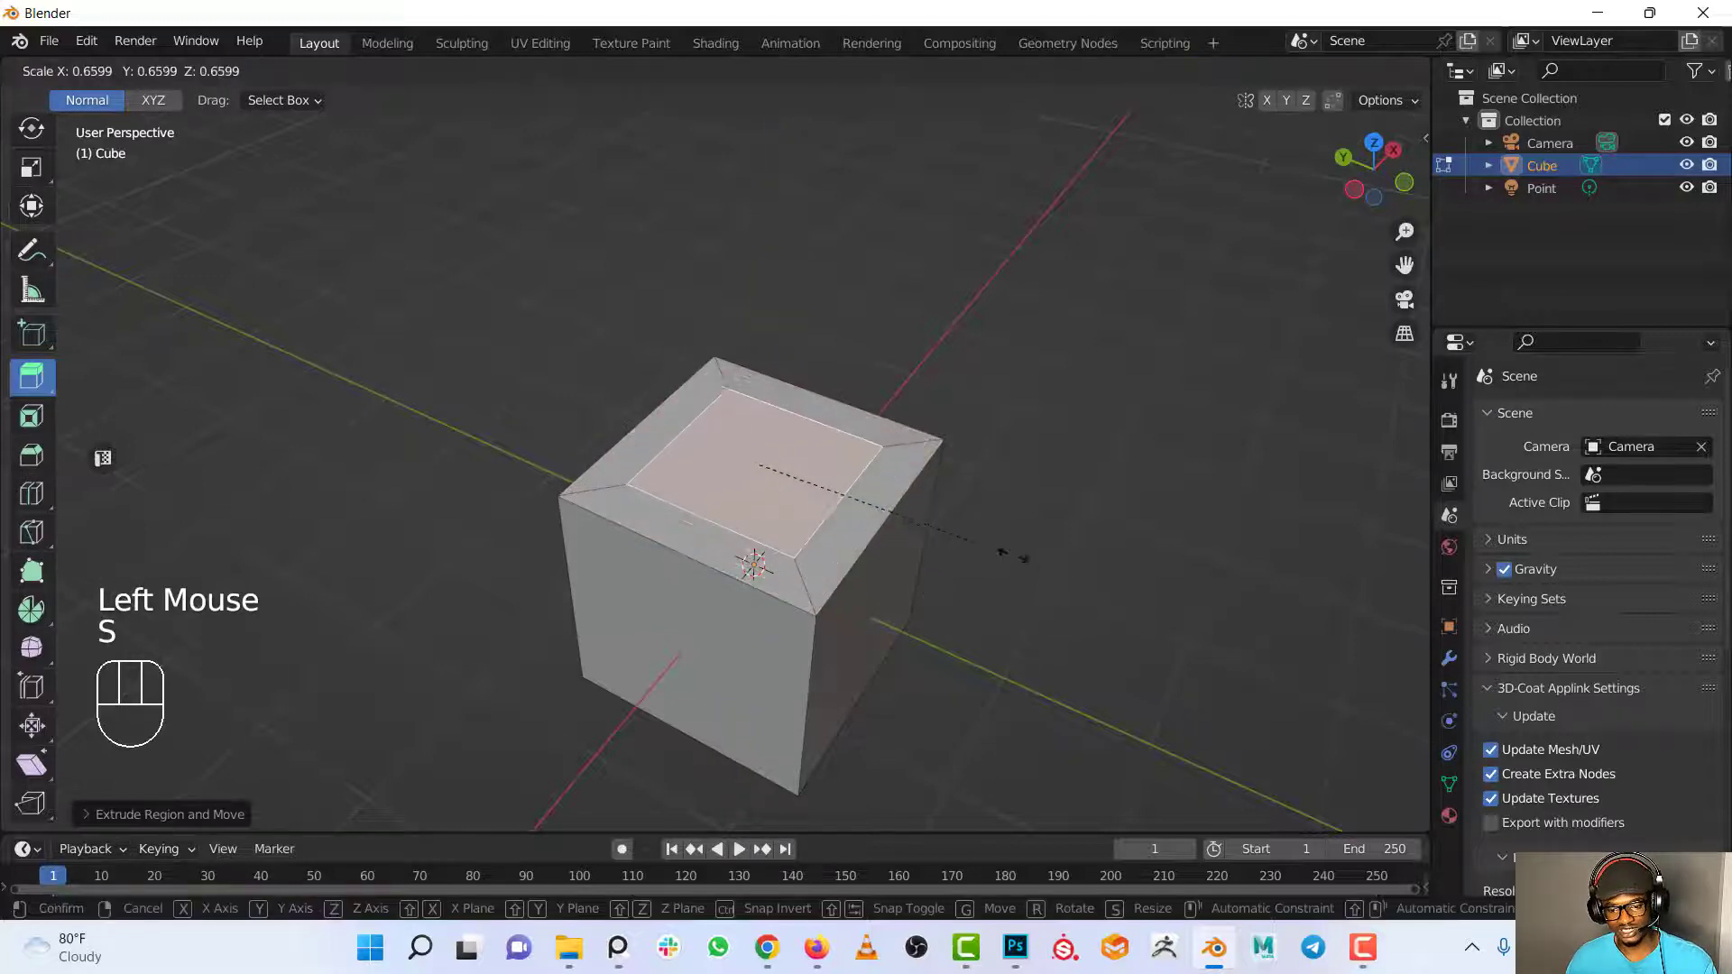
pyautogui.click(893, 505)
pyautogui.moveTo(893, 505)
pyautogui.mouseDown(button='middle')
pyautogui.moveTo(839, 426)
pyautogui.moveTo(888, 532)
pyautogui.mouseUp(button='middle')
pyautogui.hotkey('ctrl', 'z')
pyautogui.hotkey('ctrl', 'z')
# Inset the cube's top face to leave an even border around it, and activate the Select Box tool.
pyautogui.scroll(3, 888, 532)
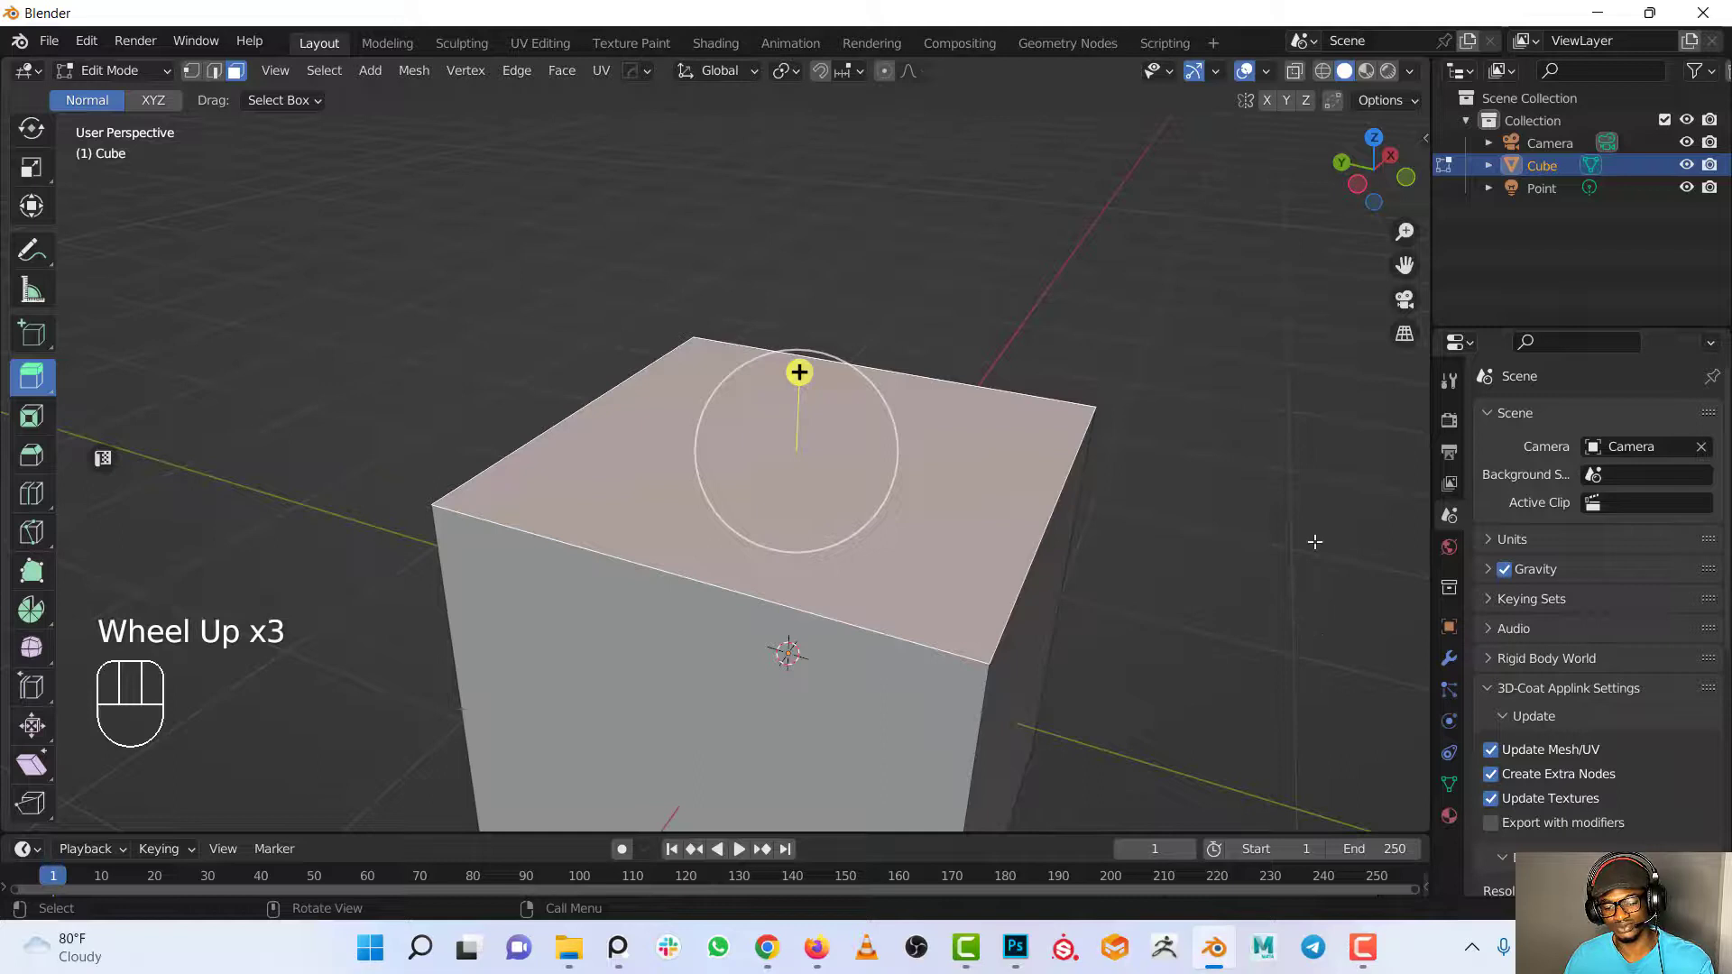
pyautogui.press('i')
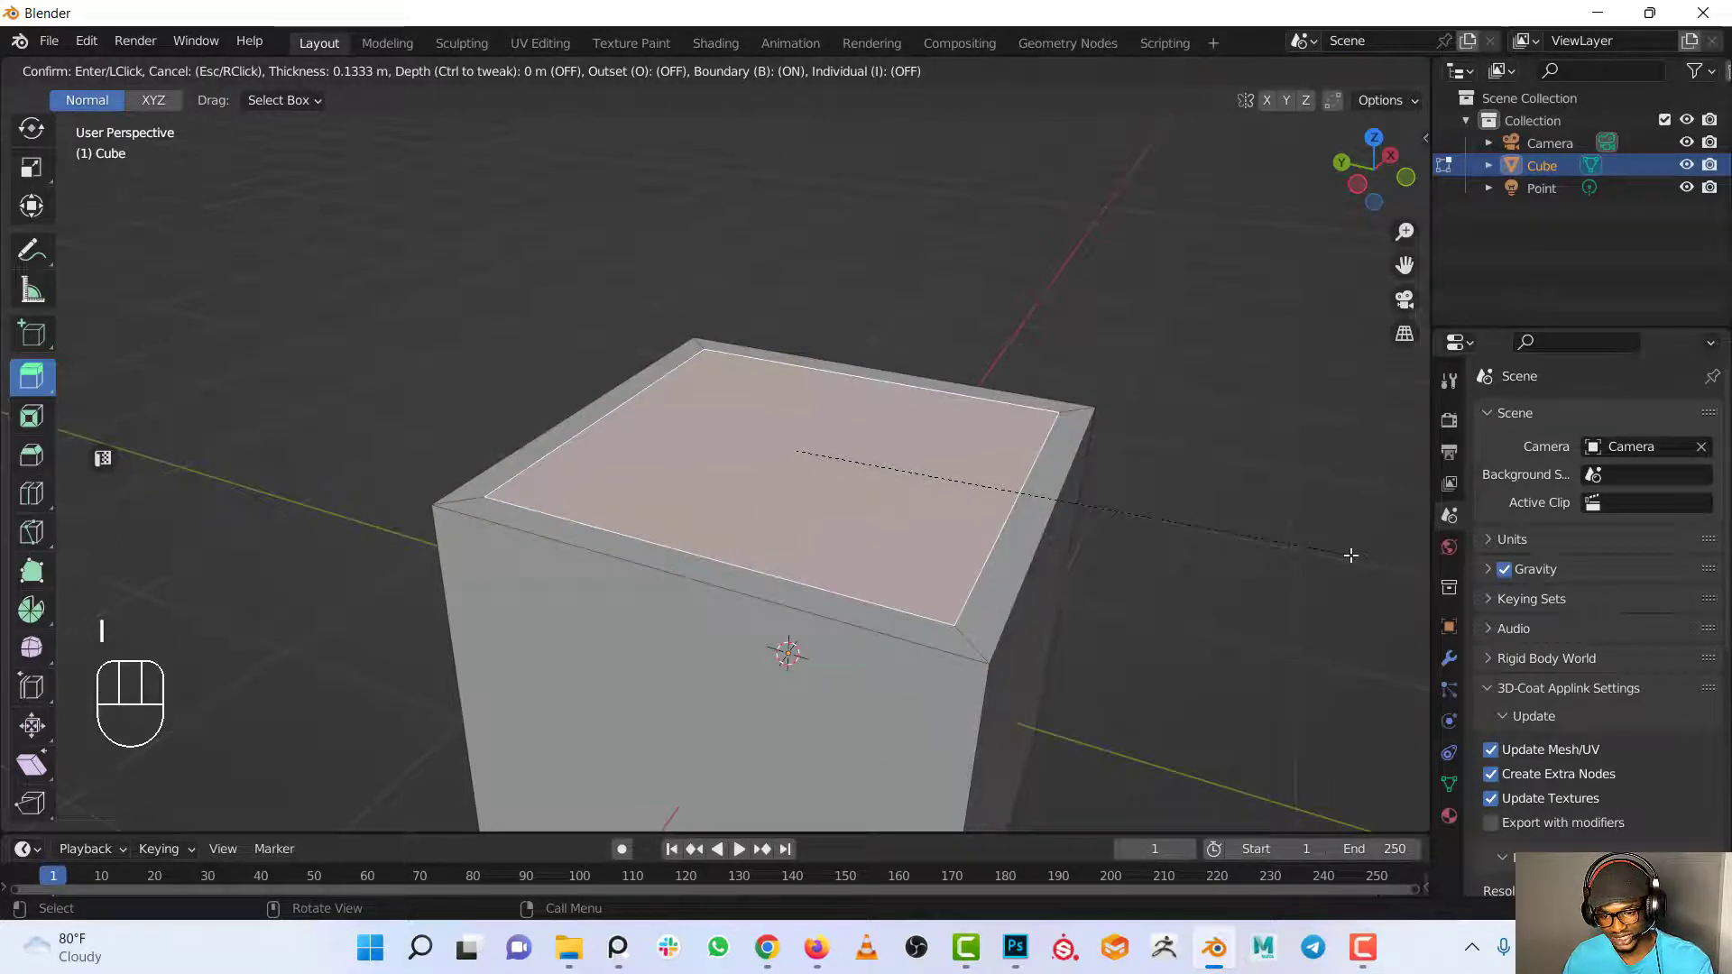
pyautogui.click(1306, 545)
pyautogui.scroll(-3, 1306, 545)
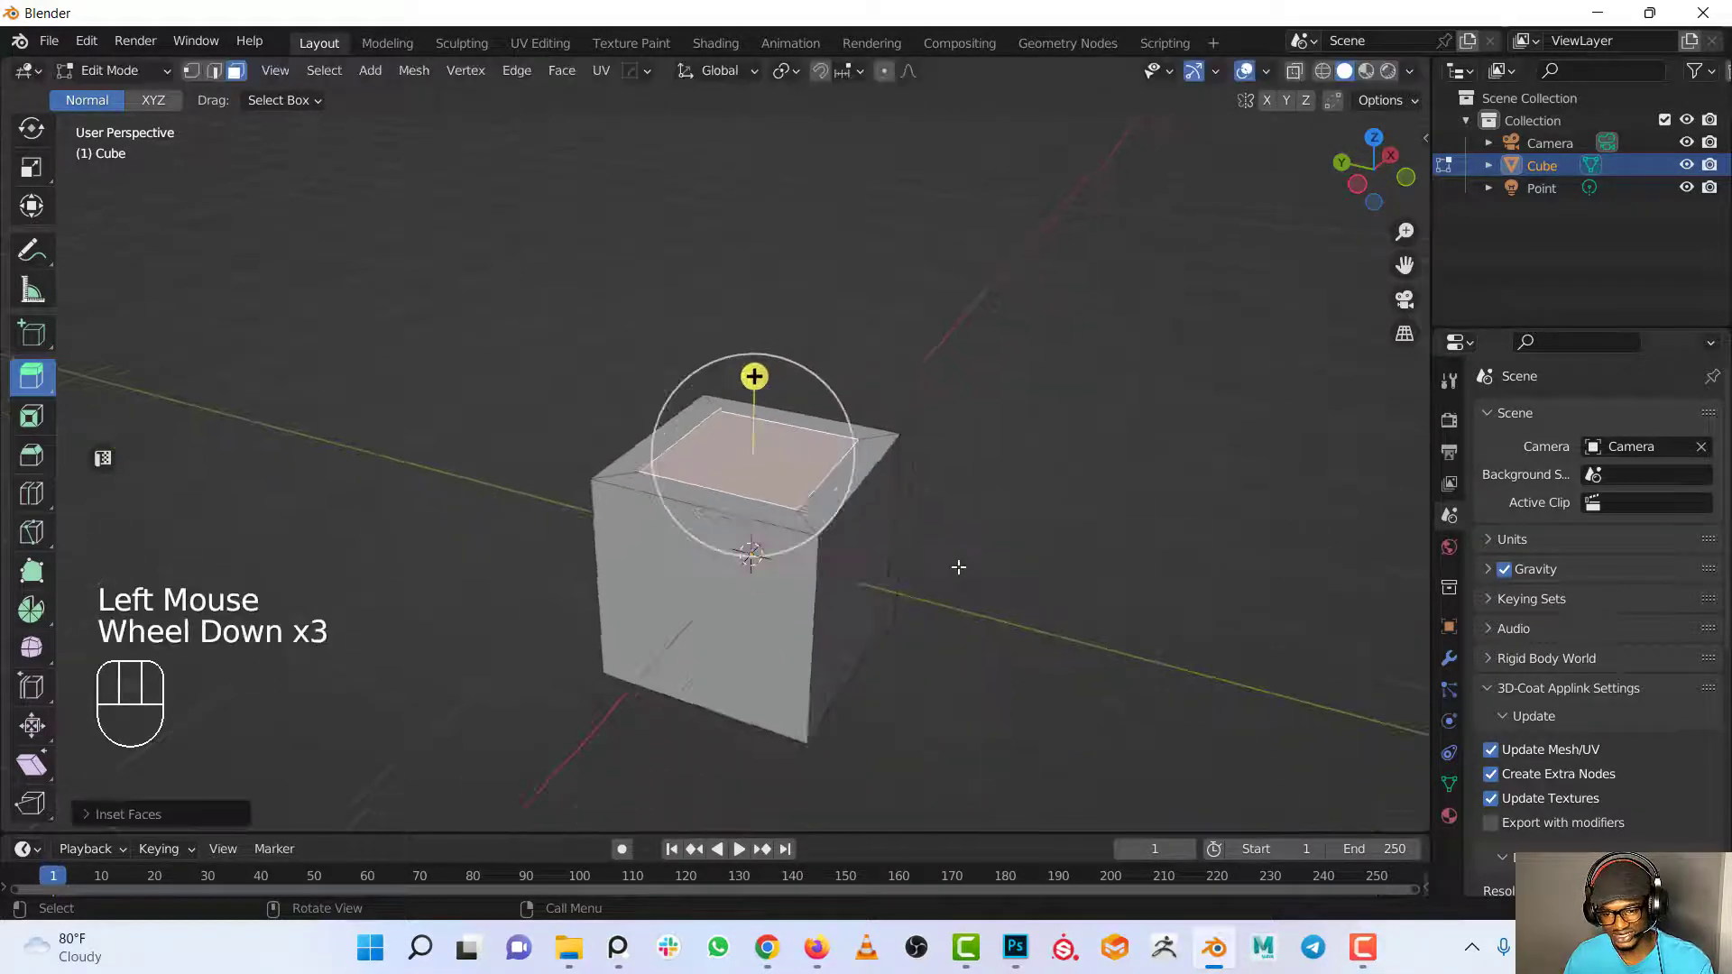
pyautogui.scroll(1, 848, 568)
pyautogui.scroll(2, 848, 568)
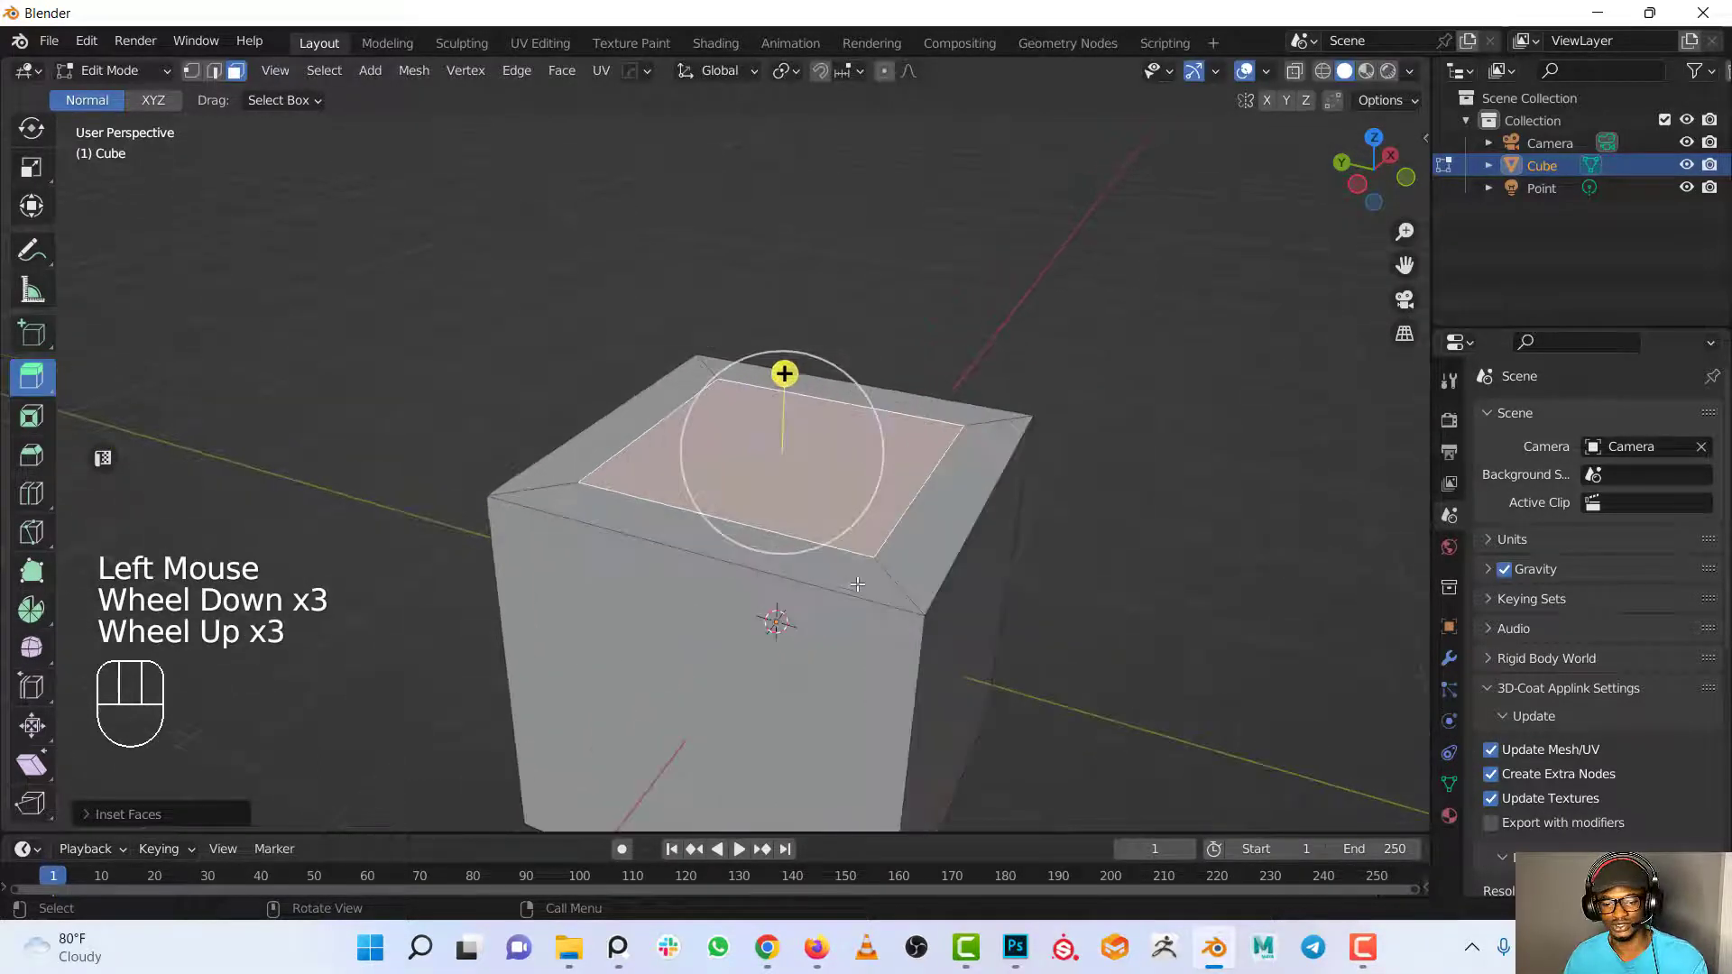
pyautogui.scroll(2, 31, 271)
pyautogui.scroll(-1, 32, 271)
pyautogui.scroll(2, 32, 270)
pyautogui.click(32, 142)
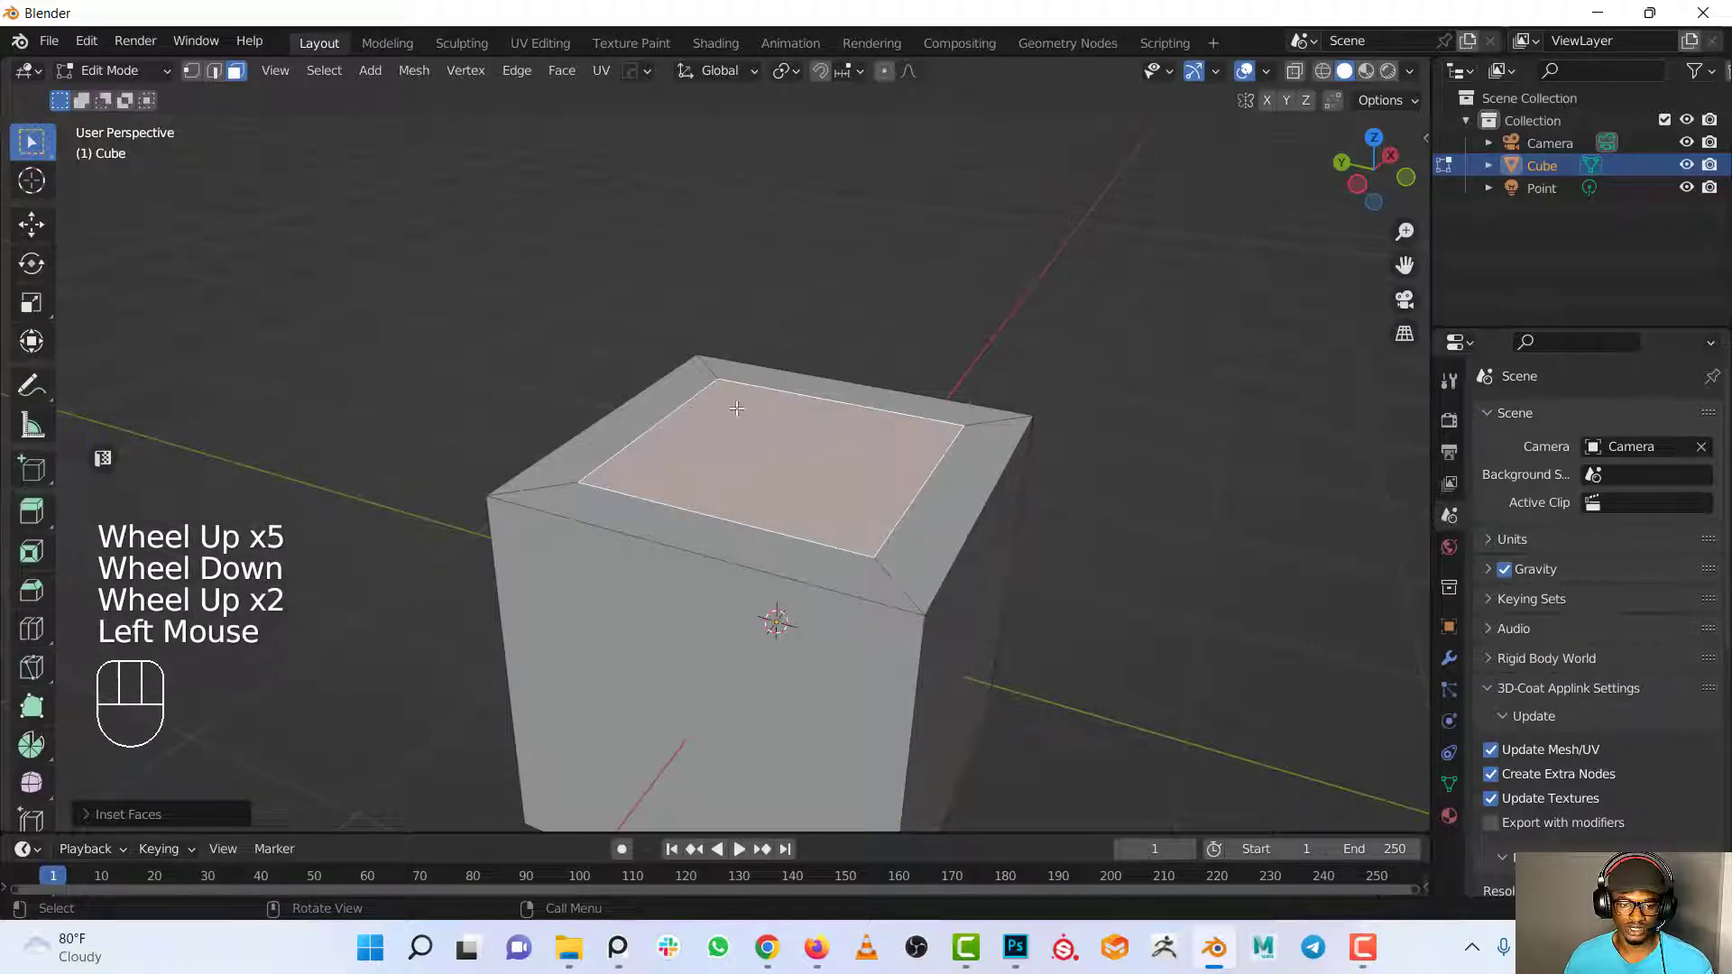
# Try extruding the inset face down into the cube to hollow it out, and undo the extrusion.
pyautogui.press('e')
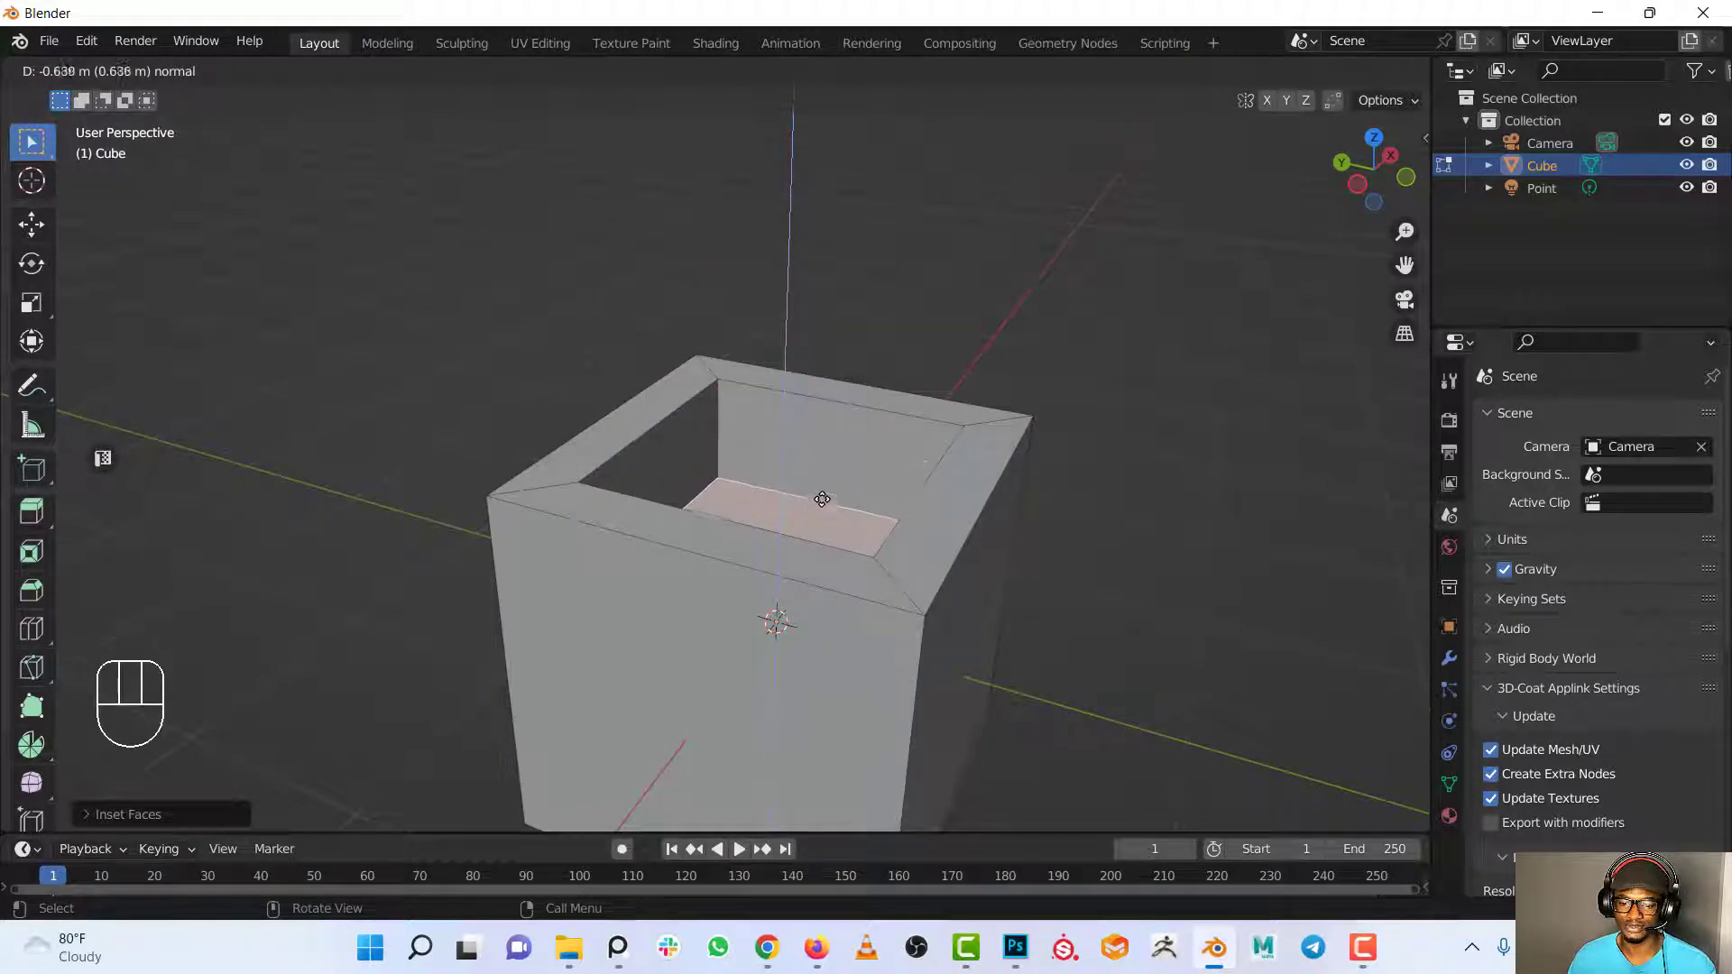
pyautogui.click(813, 610)
pyautogui.moveTo(813, 610); pyautogui.dragTo(820, 610, button='middle')
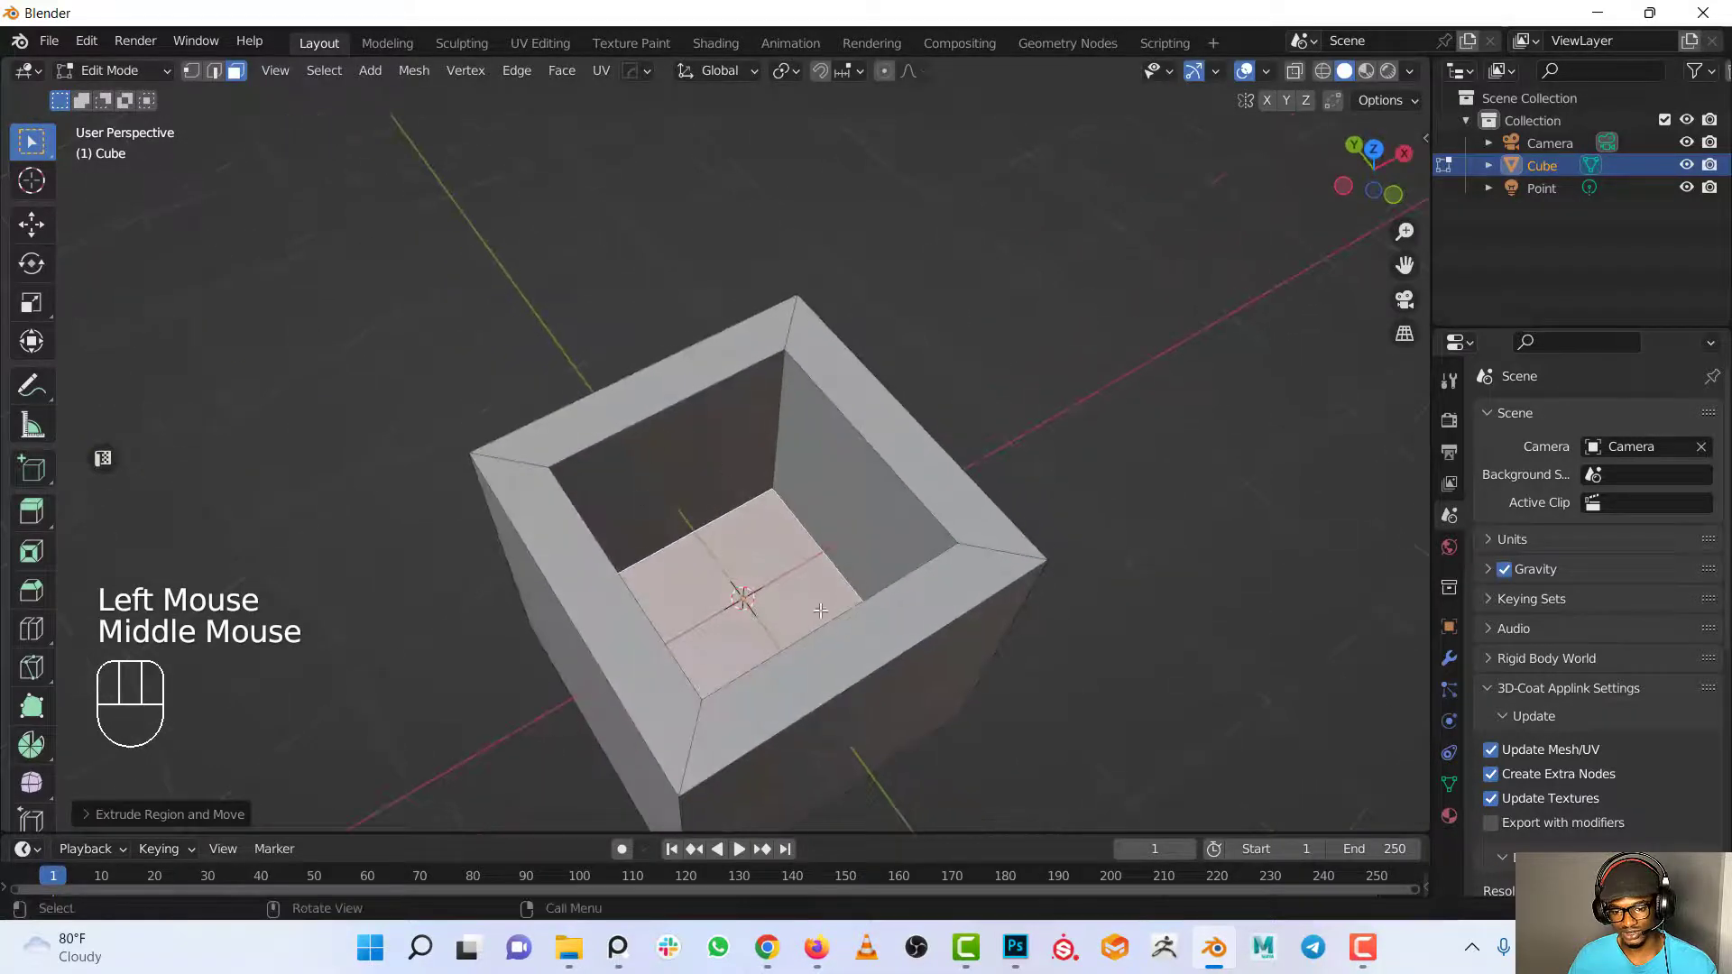
pyautogui.scroll(-3, 702, 530)
pyautogui.moveTo(702, 530); pyautogui.dragTo(800, 539, button='middle')
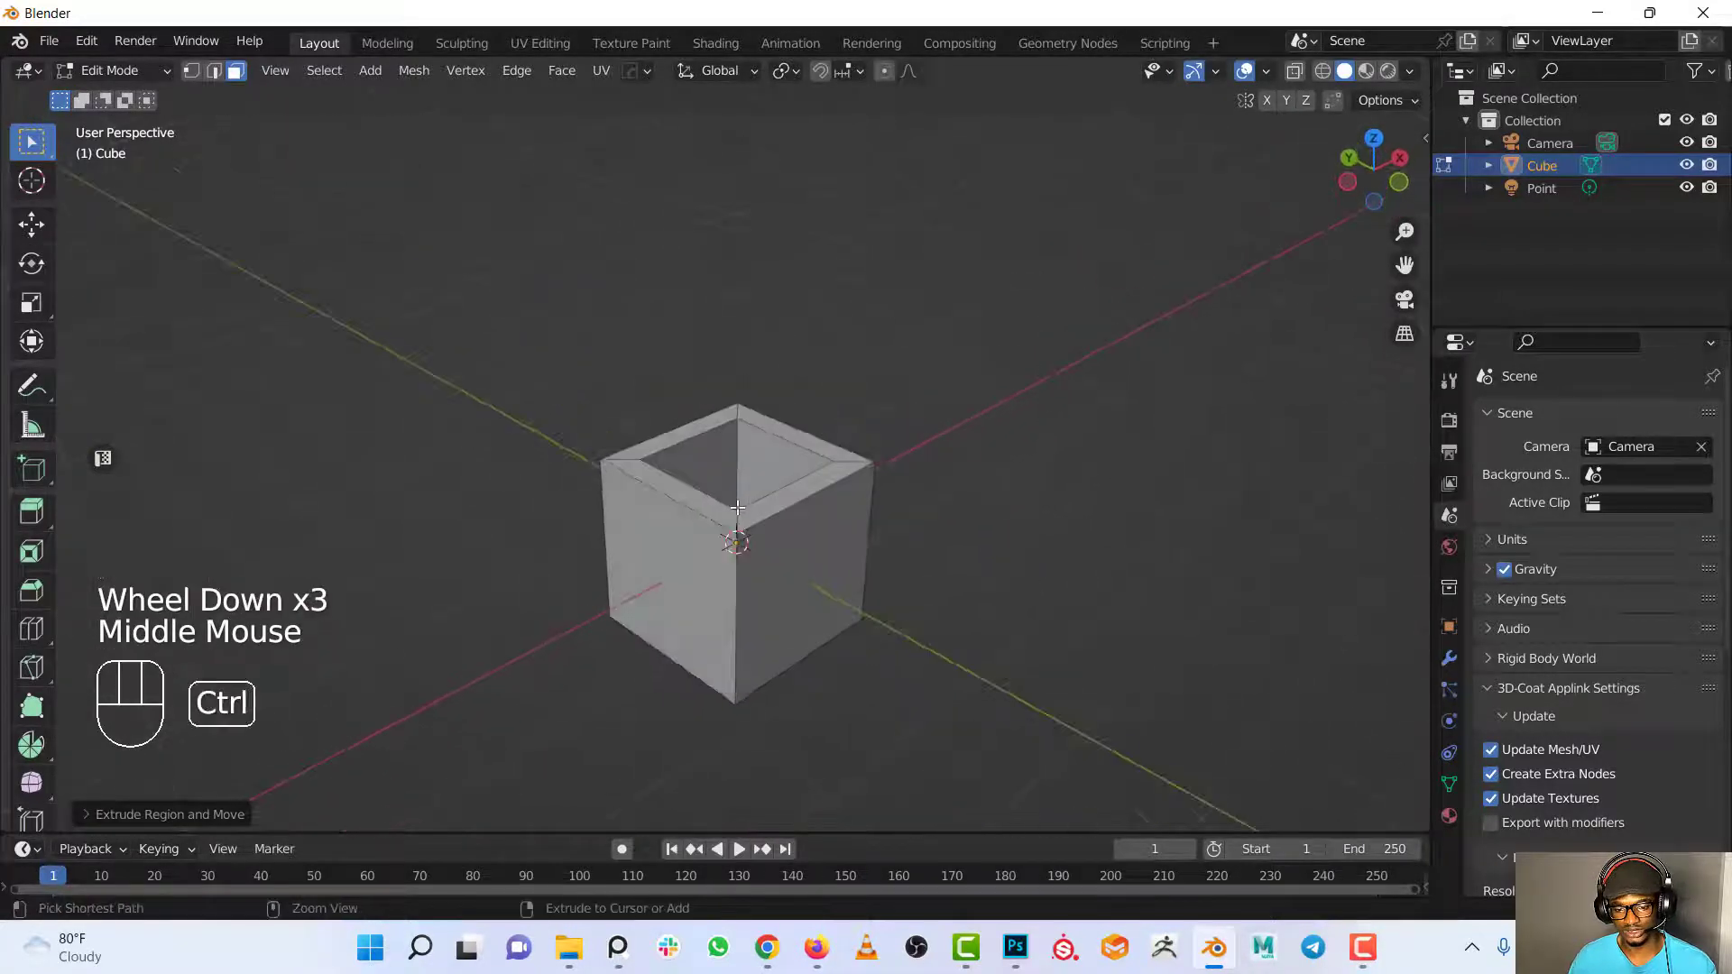
pyautogui.hotkey('ctrl', 'z')
# Extrude the inset top face upward by about 1.2 m to form a second tier.
pyautogui.scroll(2, 800, 541)
pyautogui.press('e')
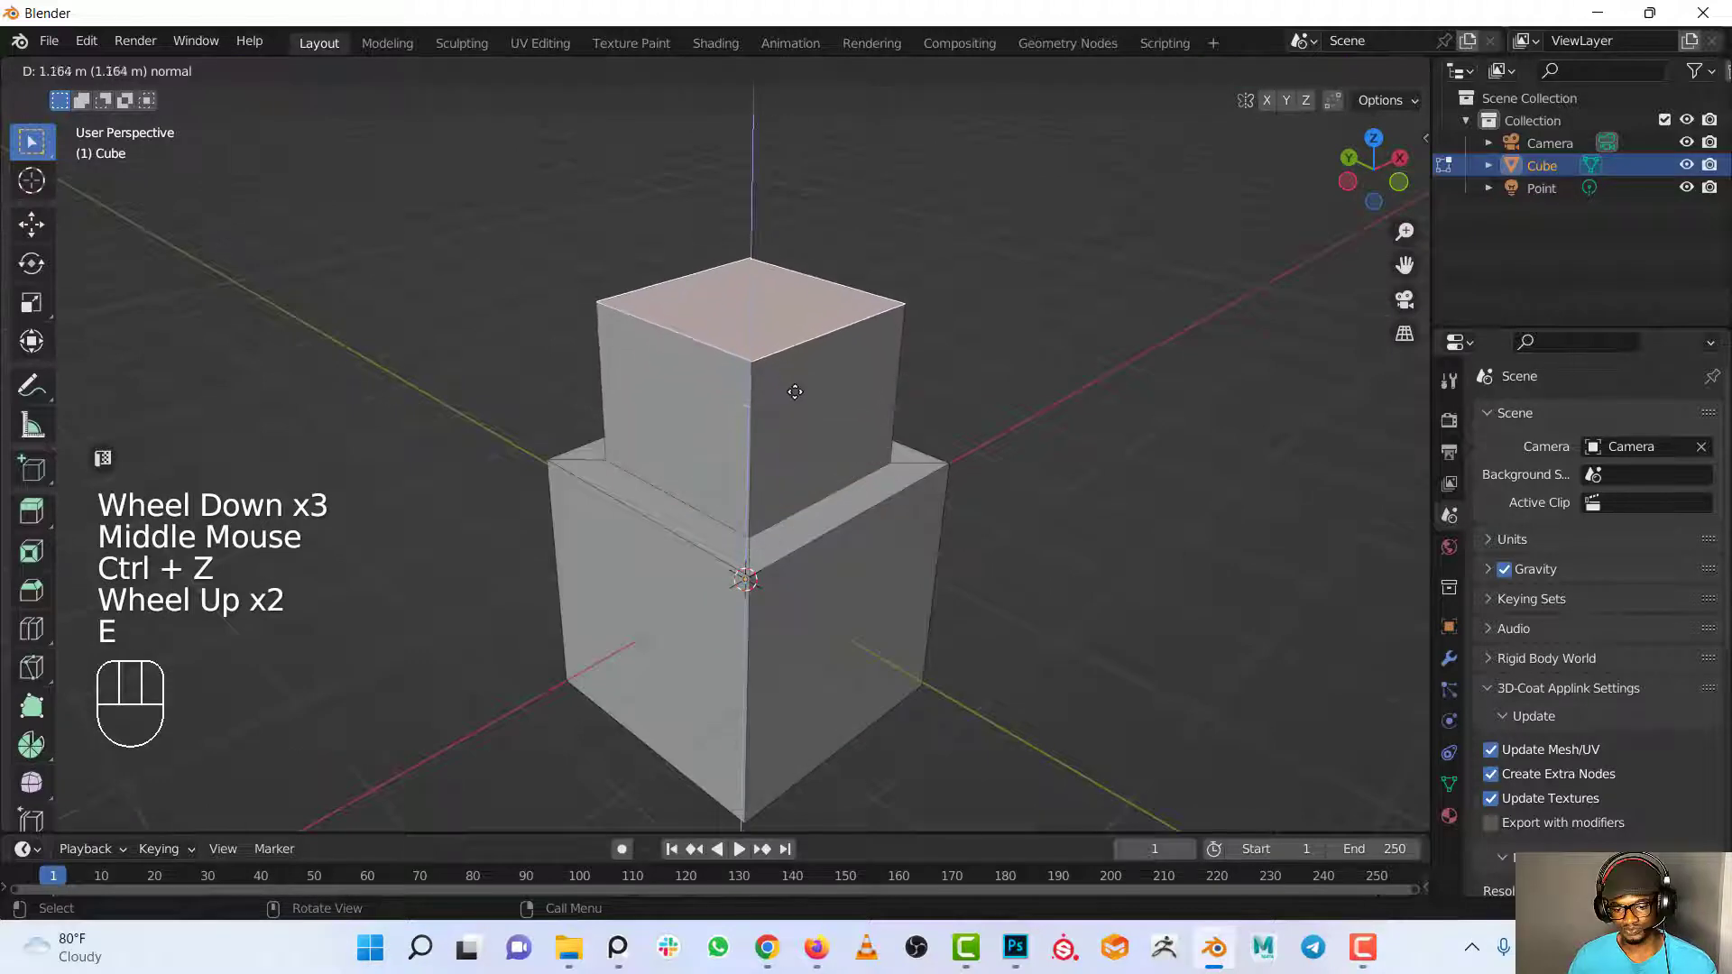
pyautogui.click(800, 376)
# Inset the second tier's top face by about 0.3 m and extrude it upward into a narrow third tier.
pyautogui.keyDown('shift'); pyautogui.moveTo(800, 375); pyautogui.dragTo(983, 531, button='middle'); pyautogui.keyUp('shift')
pyautogui.press('i')
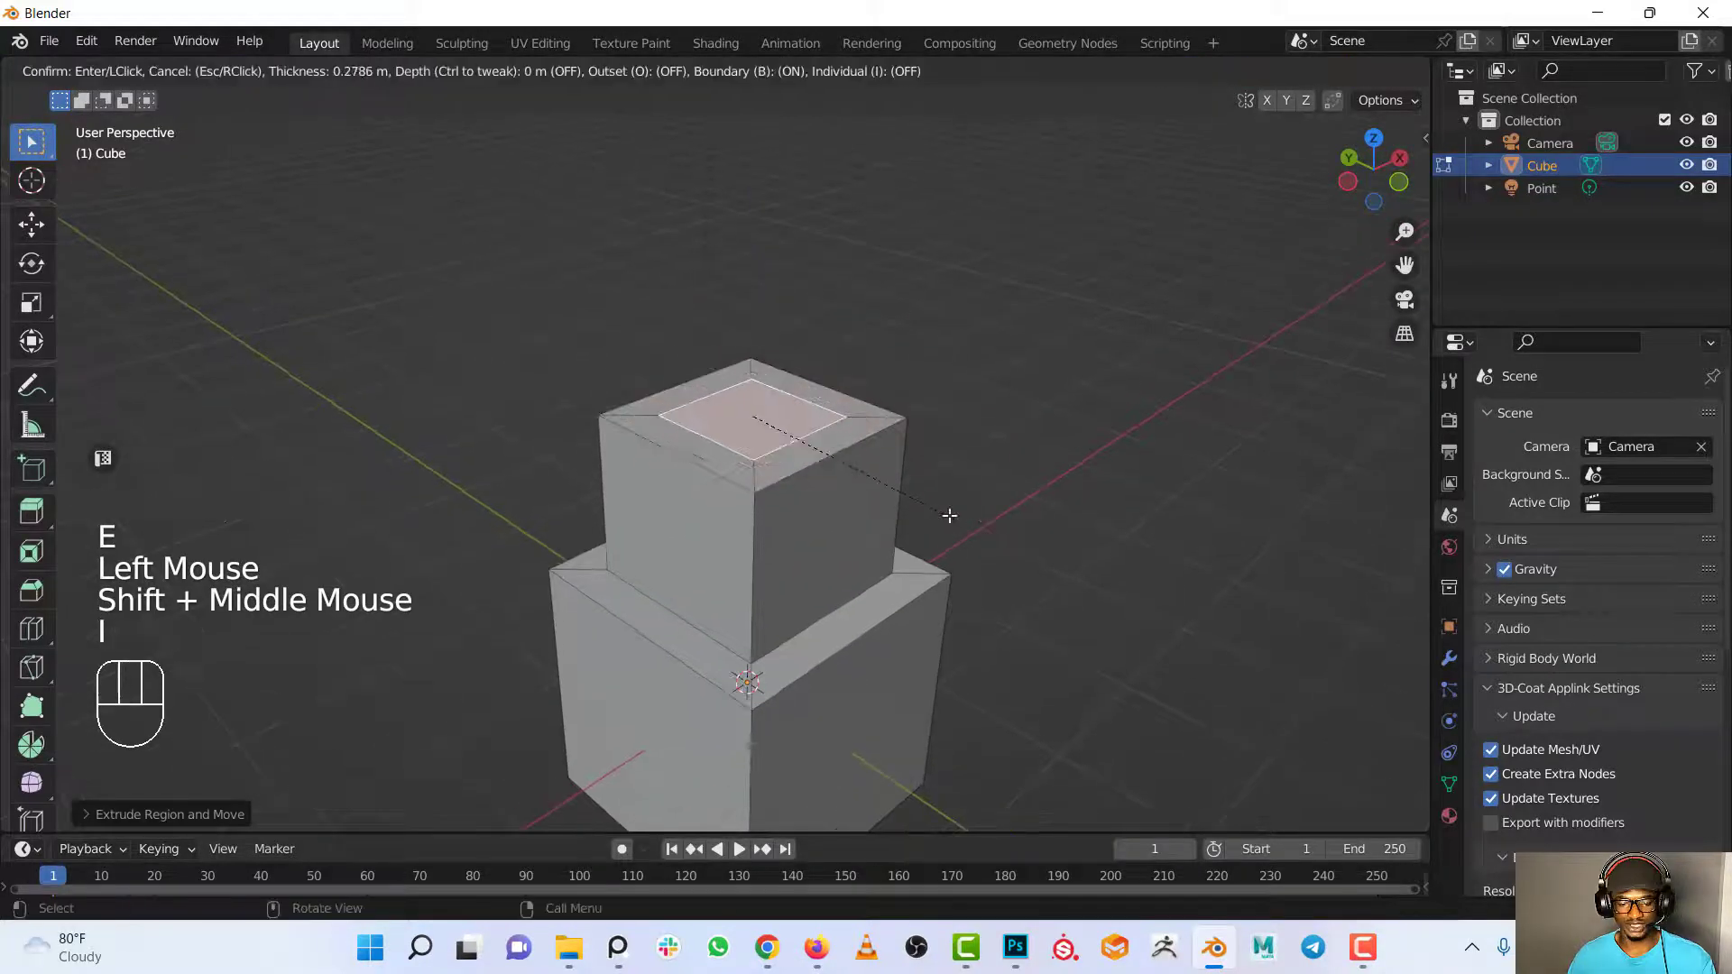
pyautogui.click(943, 545)
pyautogui.press('e')
pyautogui.click(892, 367)
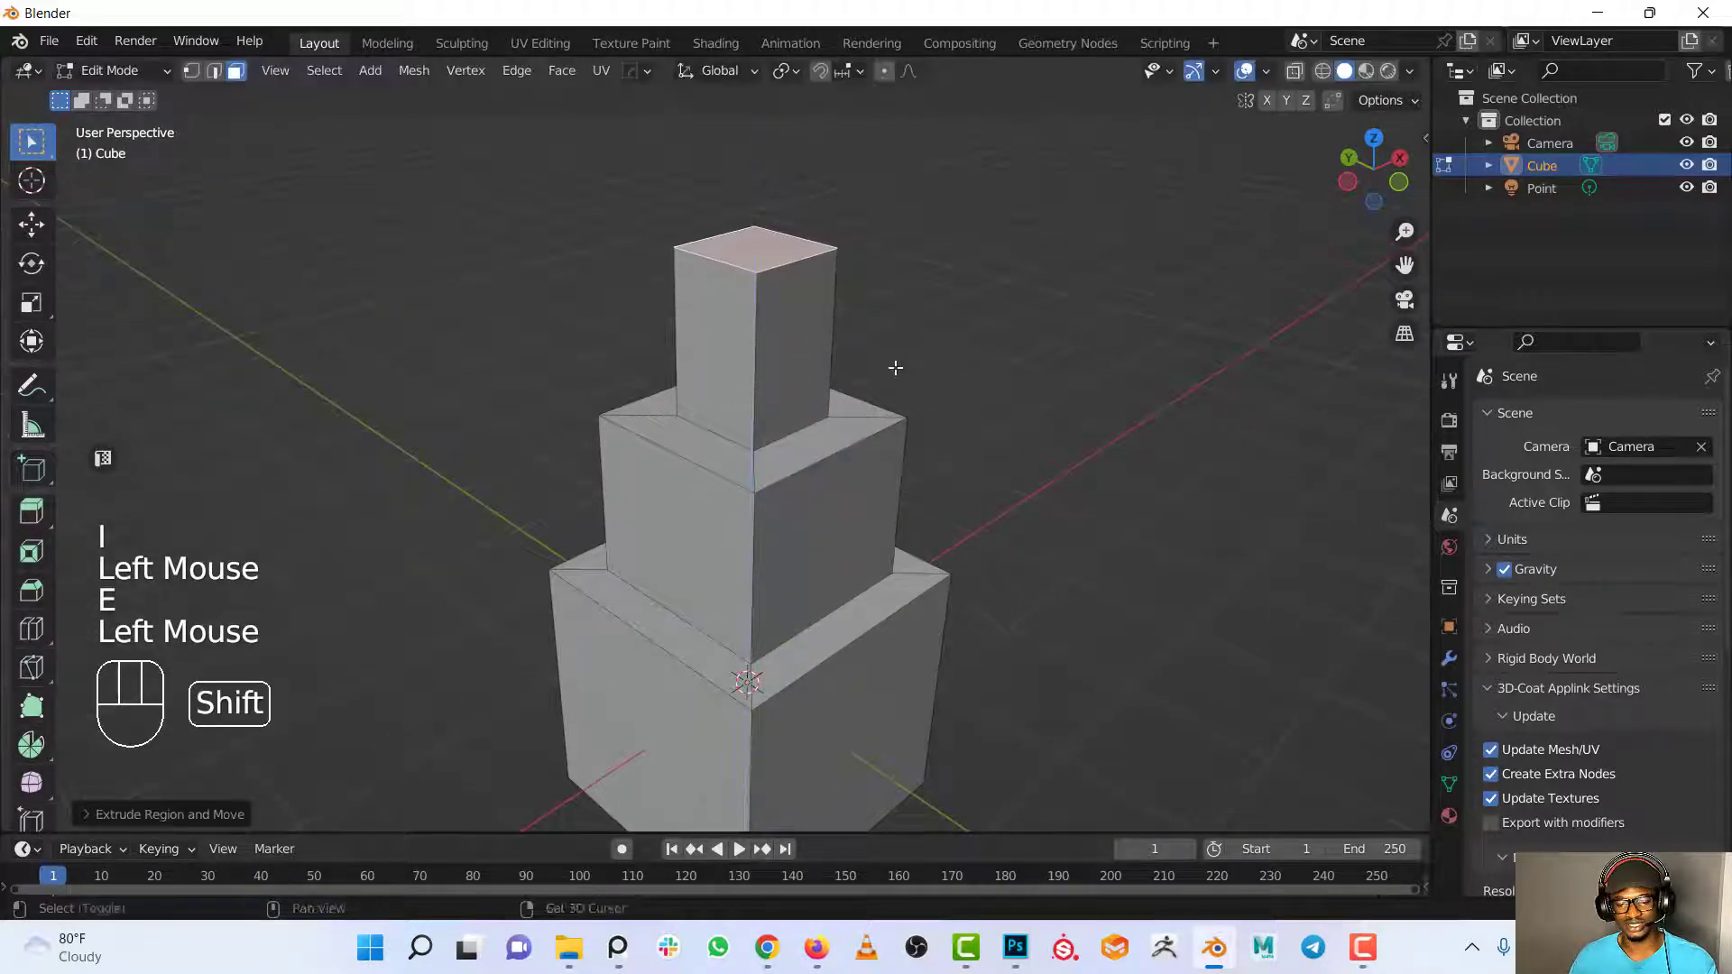
# Inset the third tier's top face and raise it about 0.27 m along Z to form a tapered cap.
pyautogui.keyDown('shift'); pyautogui.moveTo(893, 367); pyautogui.dragTo(928, 495, button='middle'); pyautogui.keyUp('shift')
pyautogui.press('i')
pyautogui.click(924, 472)
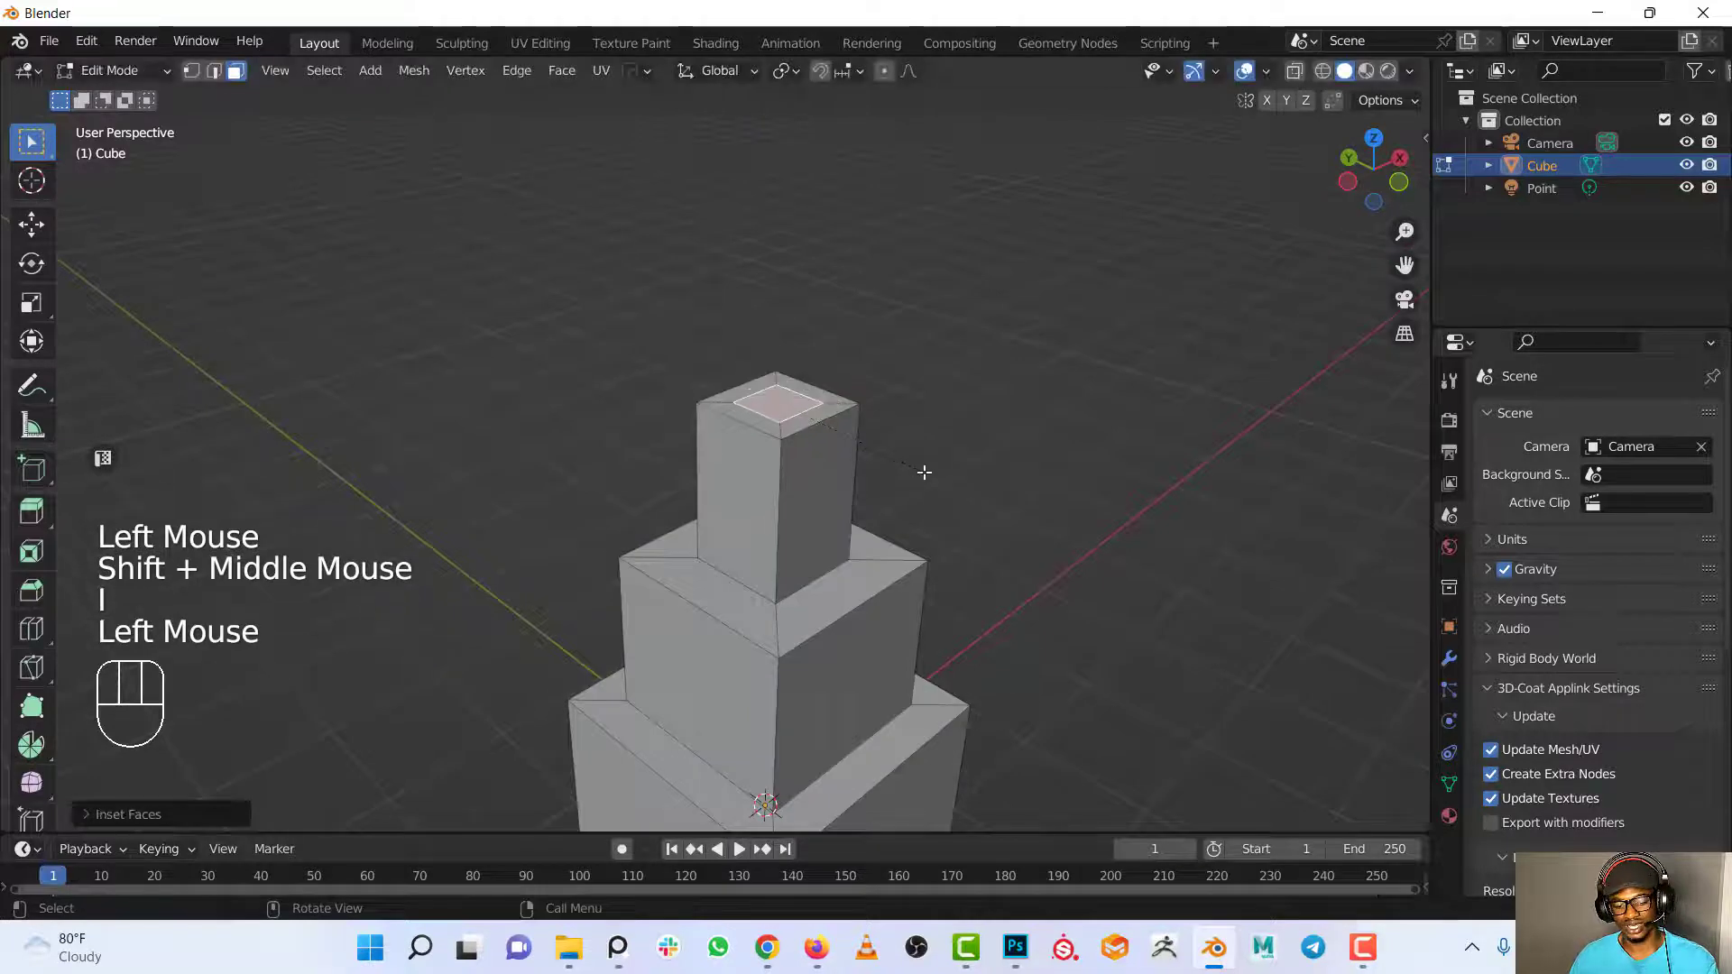
pyautogui.press('g')
pyautogui.press('z')
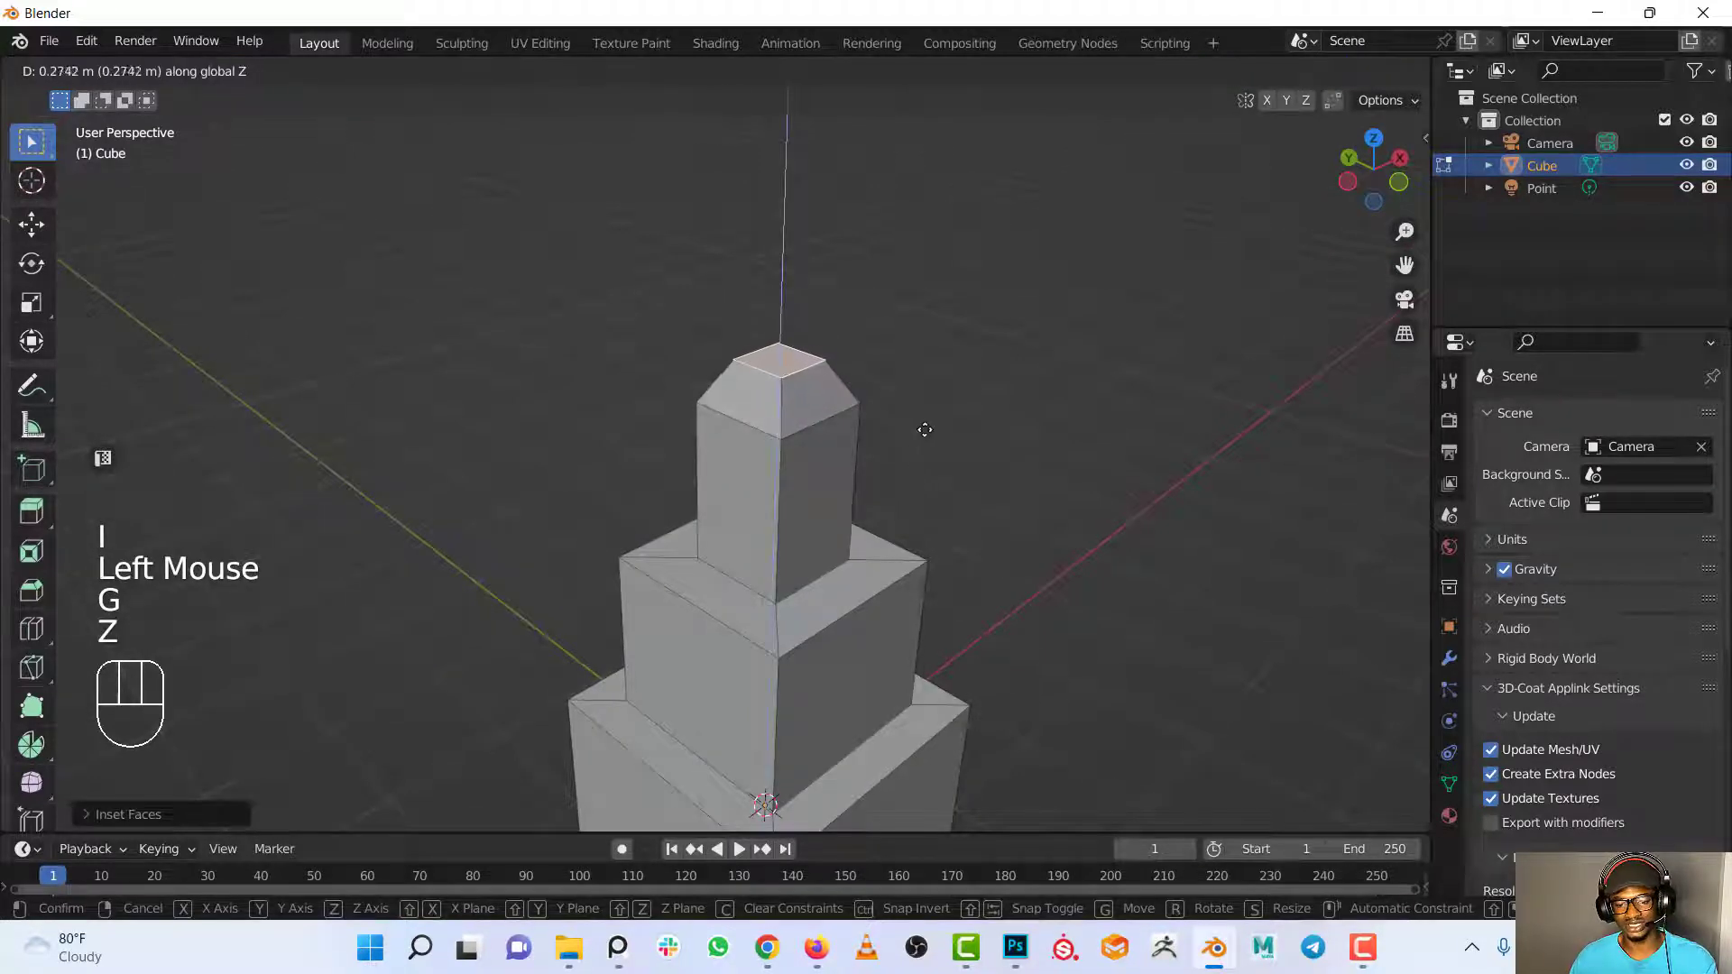
pyautogui.click(925, 430)
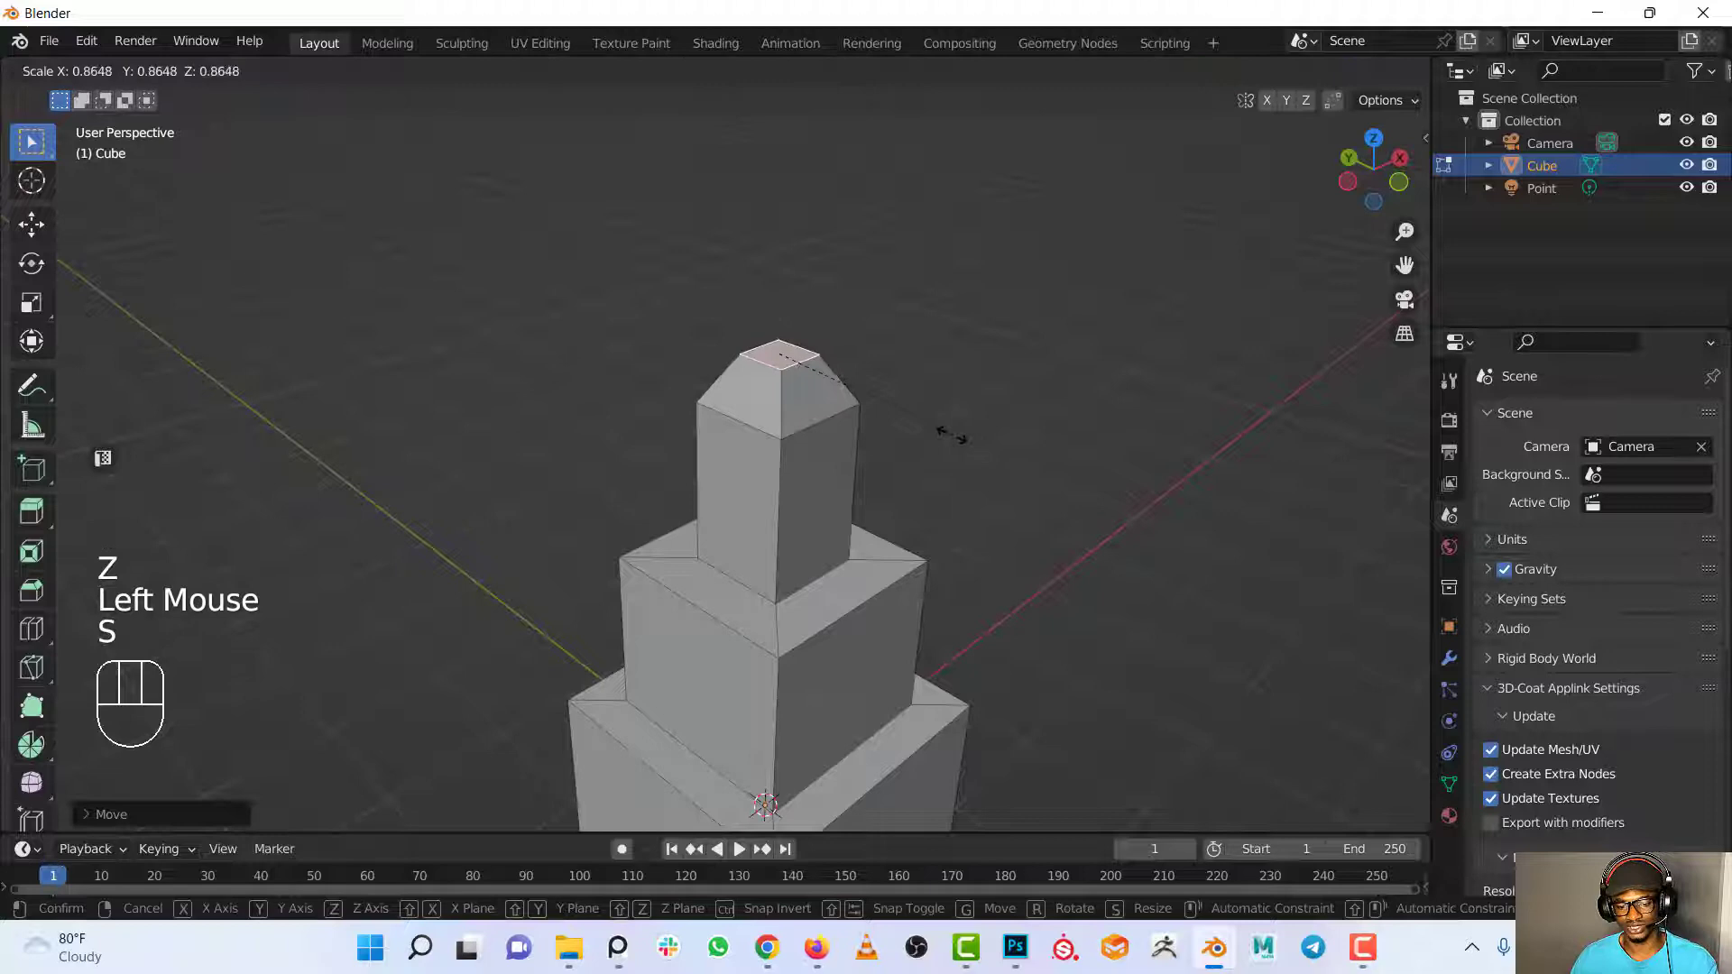
# Scale the cap's top face down slightly and extrude it upward into a short neck.
pyautogui.click(928, 433)
pyautogui.press('e')
pyautogui.click(932, 391)
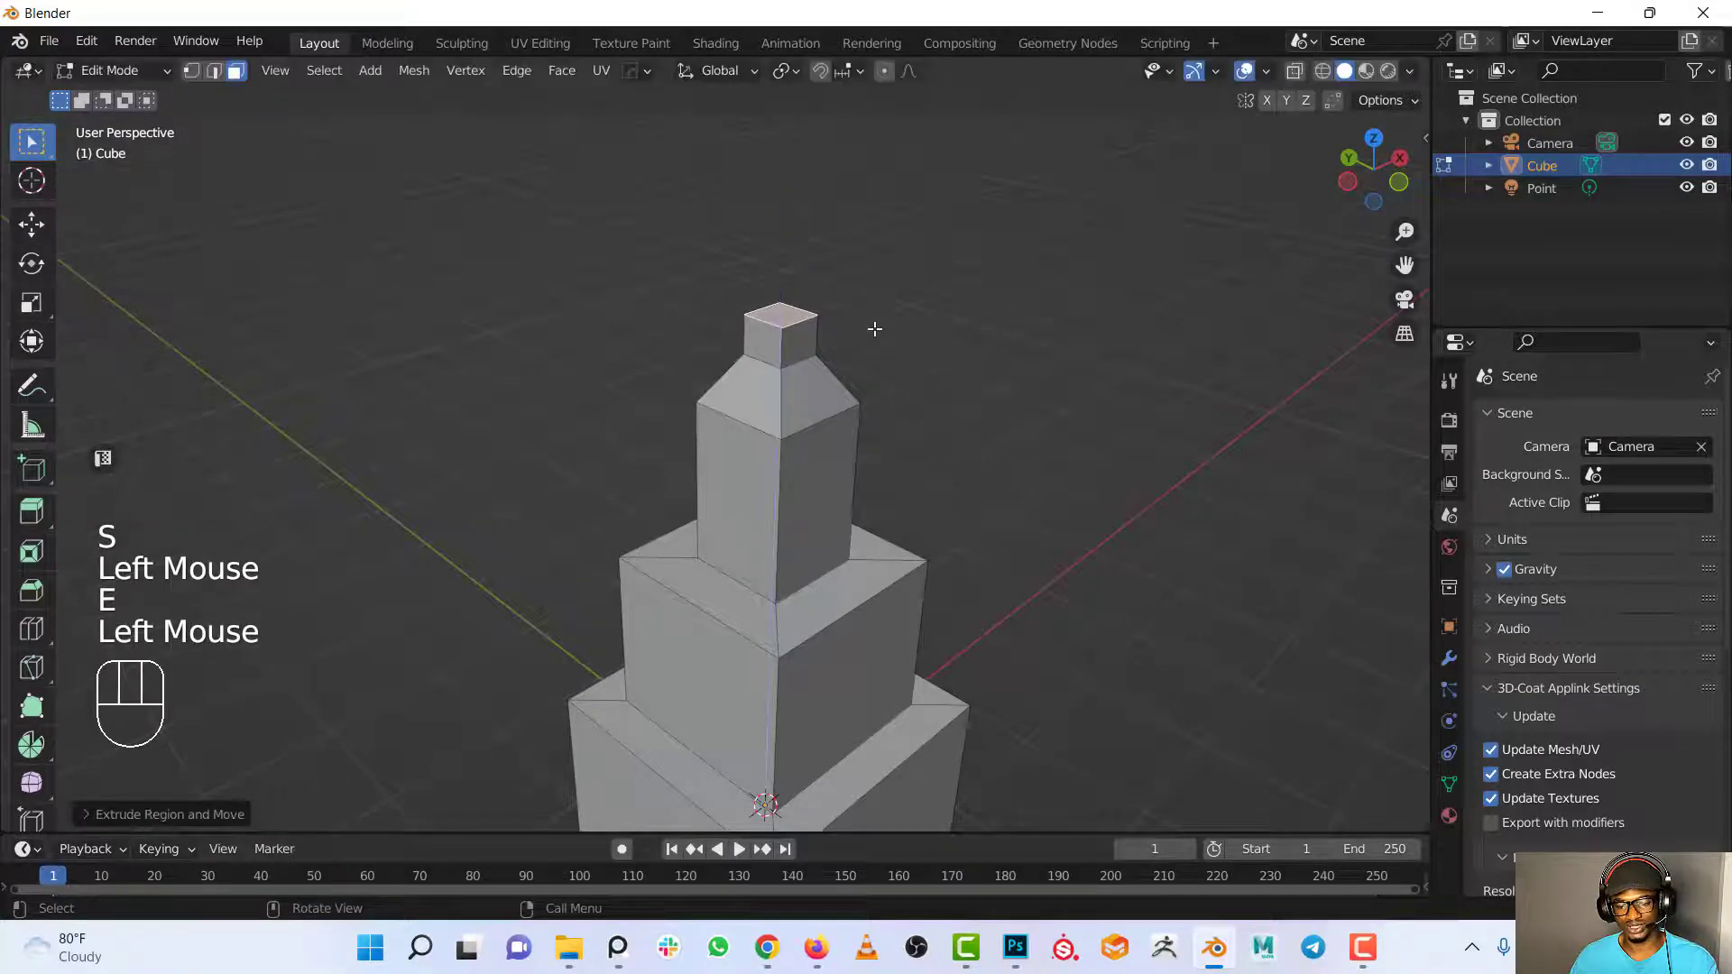
# Scale the neck's top face outward well beyond the column, and extrude it upward into a wide block.
pyautogui.press('s')
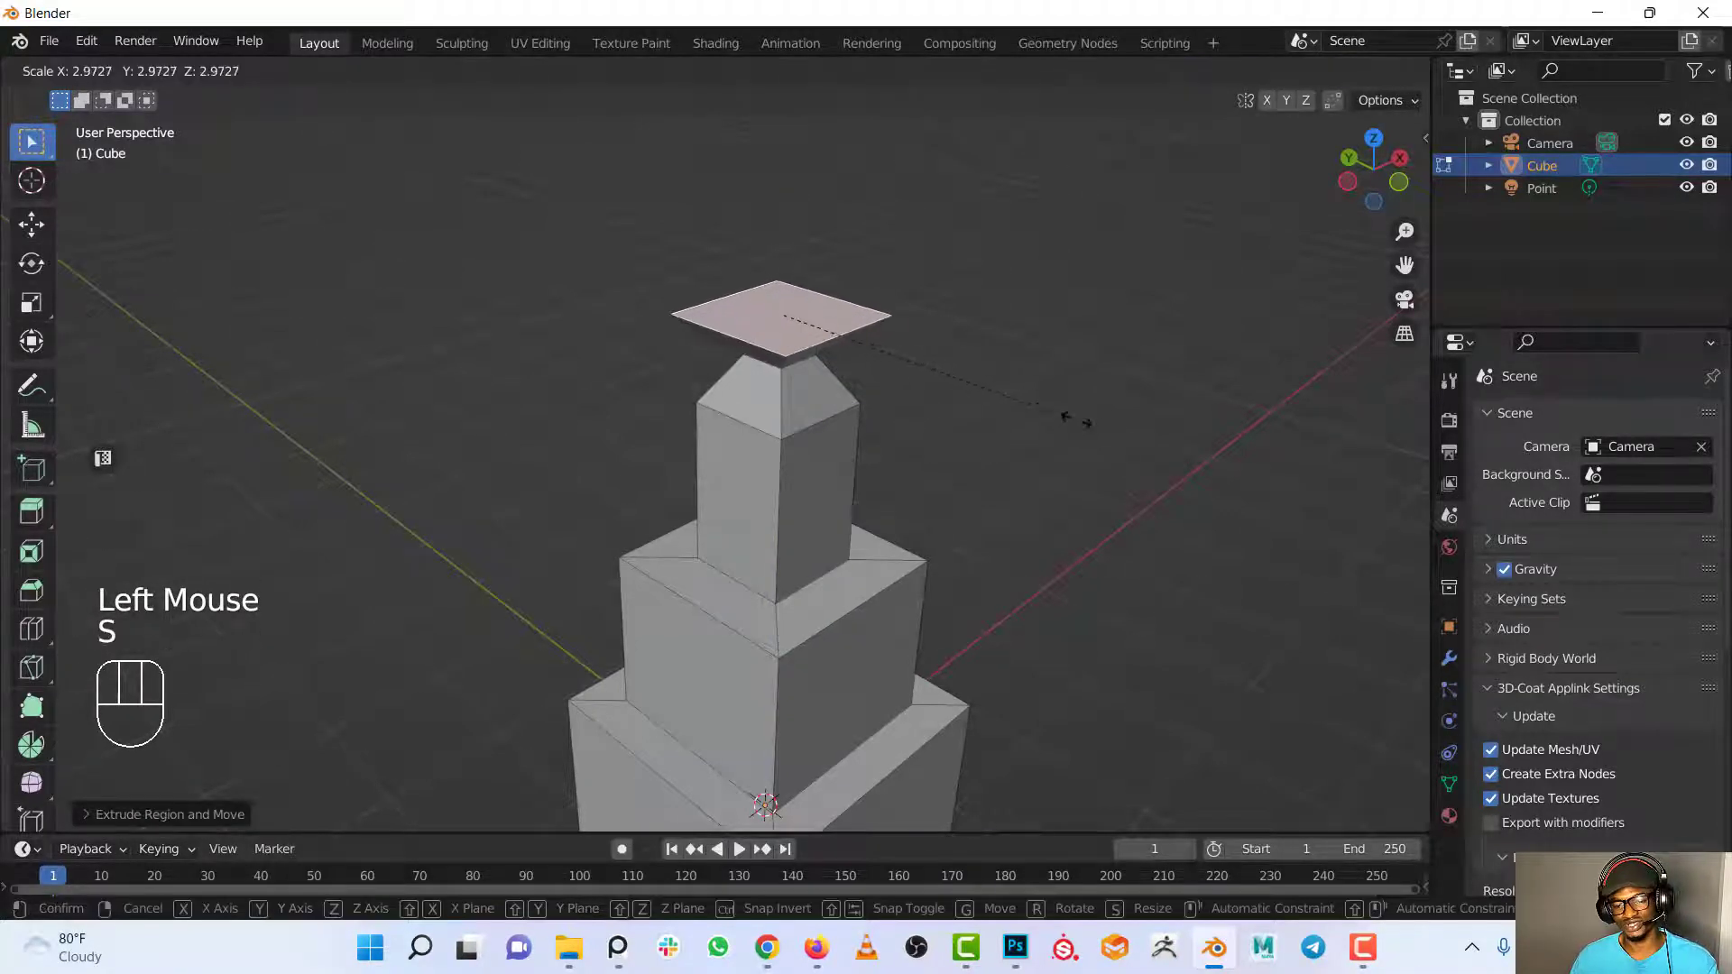
pyautogui.click(917, 509)
pyautogui.scroll(-2, 917, 509)
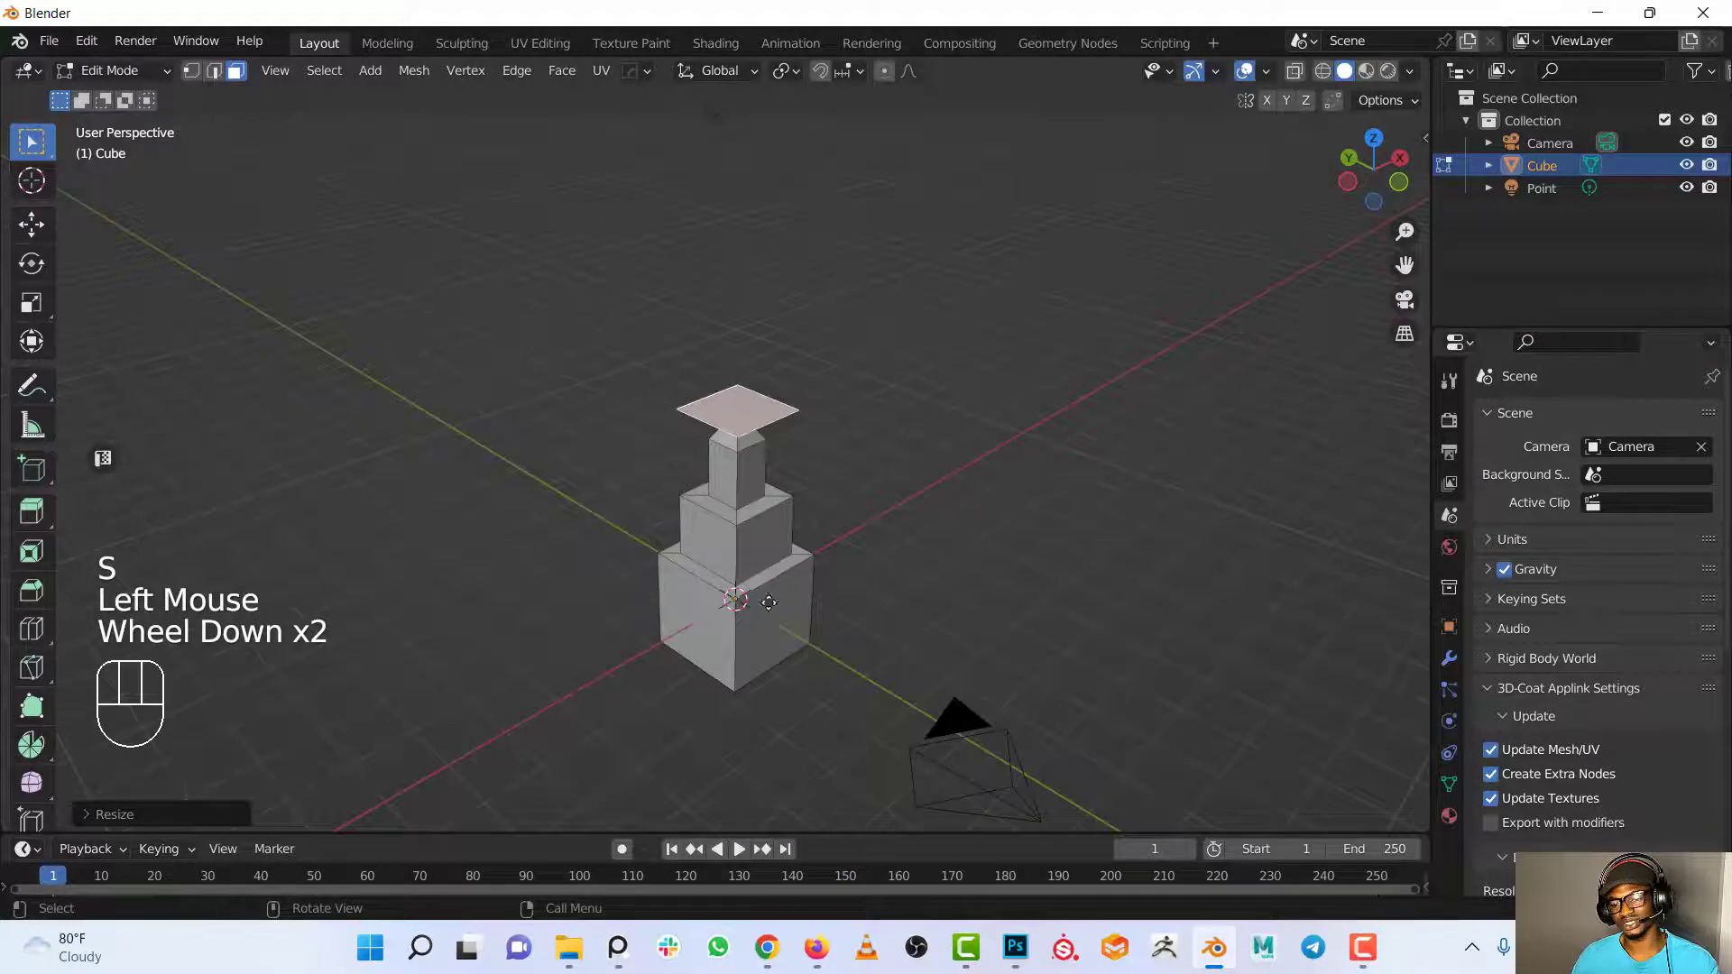
pyautogui.press('e')
pyautogui.click(775, 542)
# Inset the wide block's top face by about 0.43 m and extrude it upward into a narrow top column.
pyautogui.press('i')
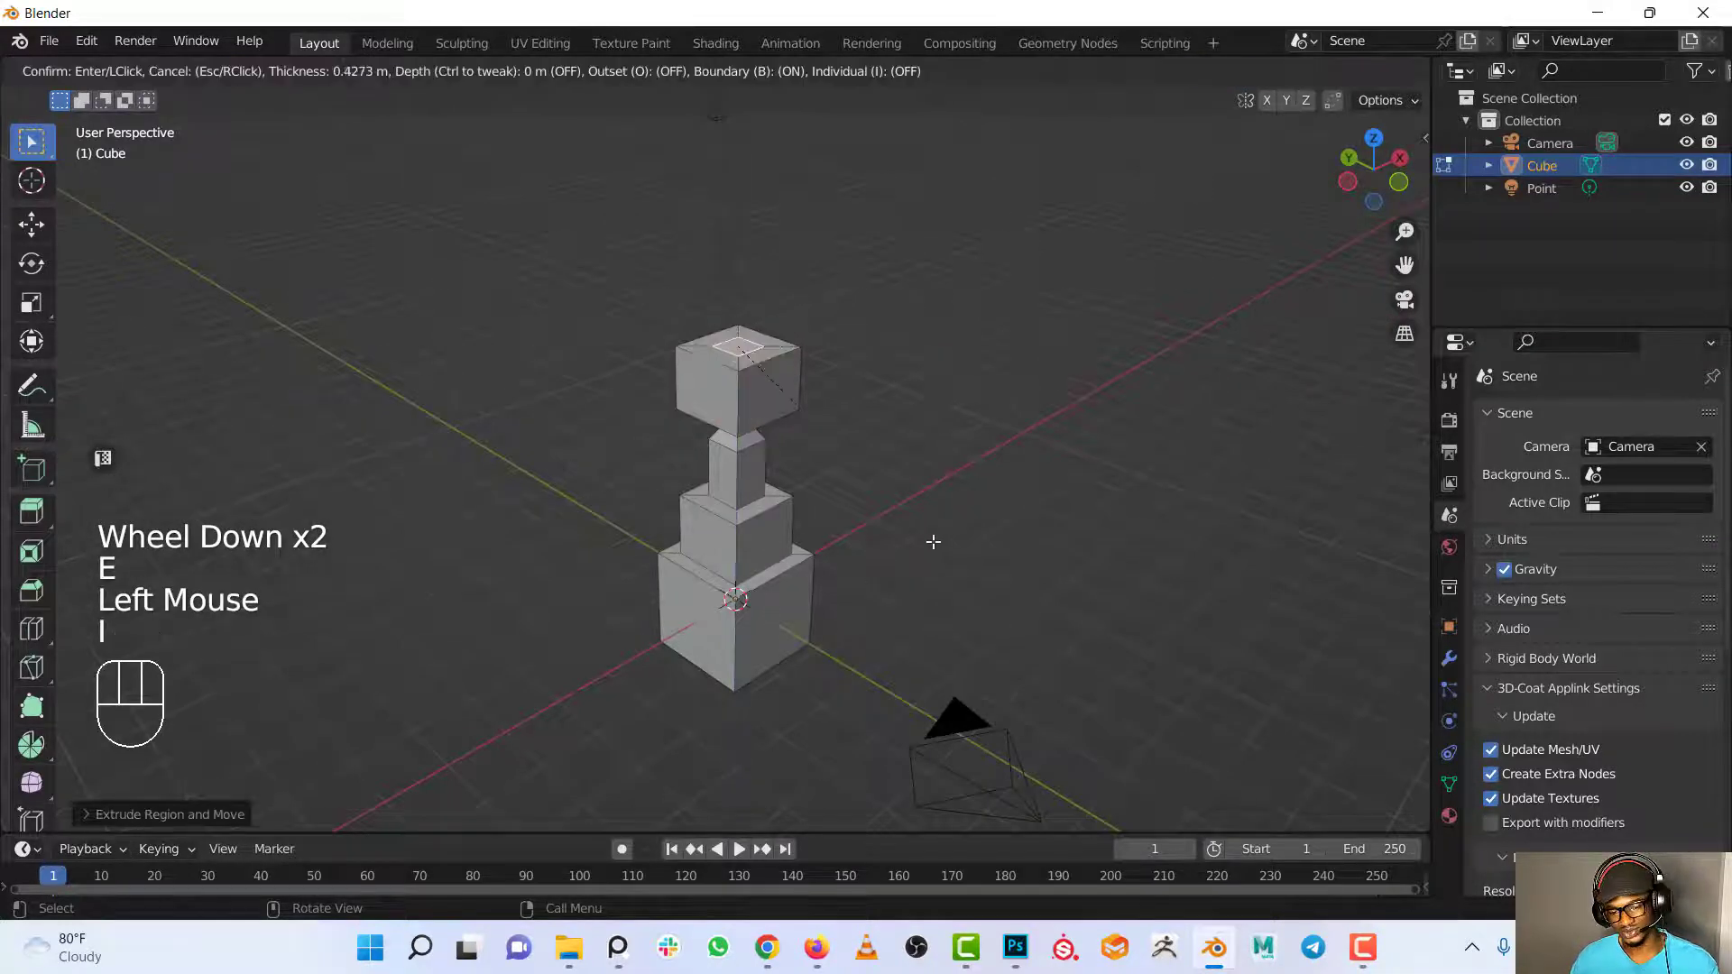
pyautogui.click(939, 542)
pyautogui.press('e')
pyautogui.click(935, 479)
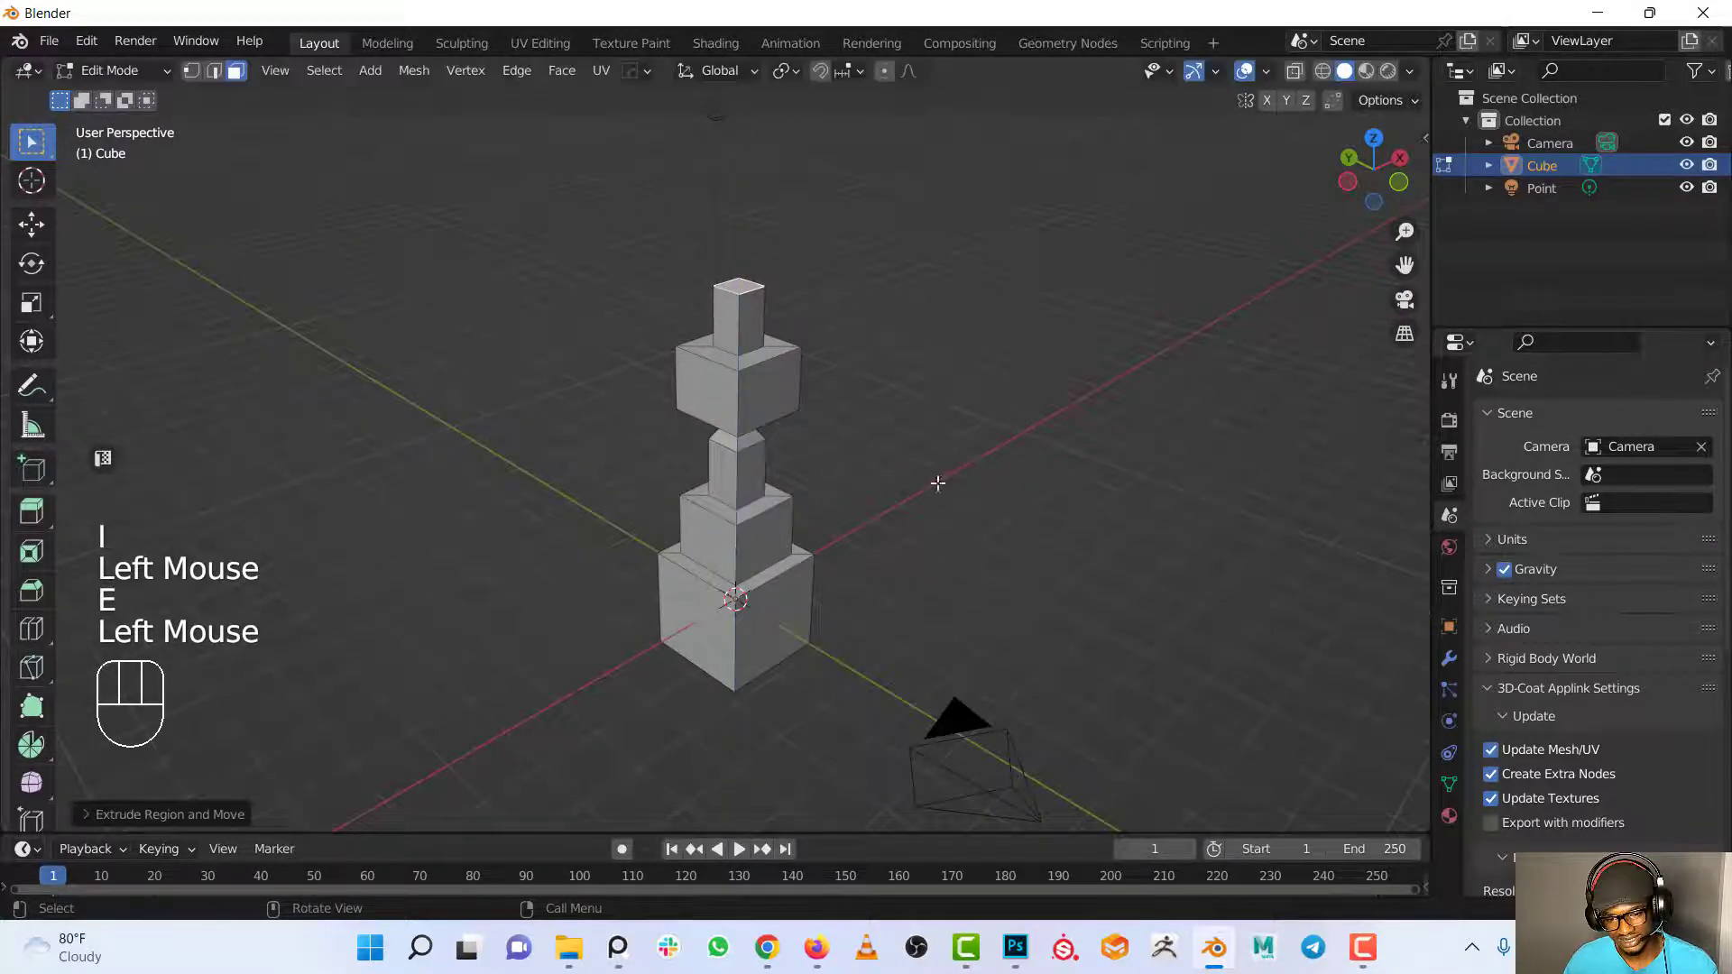
# Examine the finished tower's stacked tiers from the side and from different distances.
pyautogui.scroll(-1, 823, 520)
pyautogui.scroll(3, 823, 520)
pyautogui.moveTo(831, 541)
pyautogui.keyDown('shift'); pyautogui.mouseDown(button='middle')
pyautogui.moveTo(803, 456)
pyautogui.moveTo(804, 479)
pyautogui.moveTo(843, 483)
pyautogui.moveTo(901, 410)
pyautogui.moveTo(777, 375)
pyautogui.moveTo(706, 468)
pyautogui.moveTo(682, 452)
pyautogui.moveTo(792, 579)
pyautogui.moveTo(998, 633)
pyautogui.moveTo(800, 547)
pyautogui.mouseUp(button='middle'); pyautogui.keyUp('shift')
pyautogui.scroll(-2, 805, 431)
pyautogui.scroll(1, 706, 468)
pyautogui.scroll(-1, 682, 452)
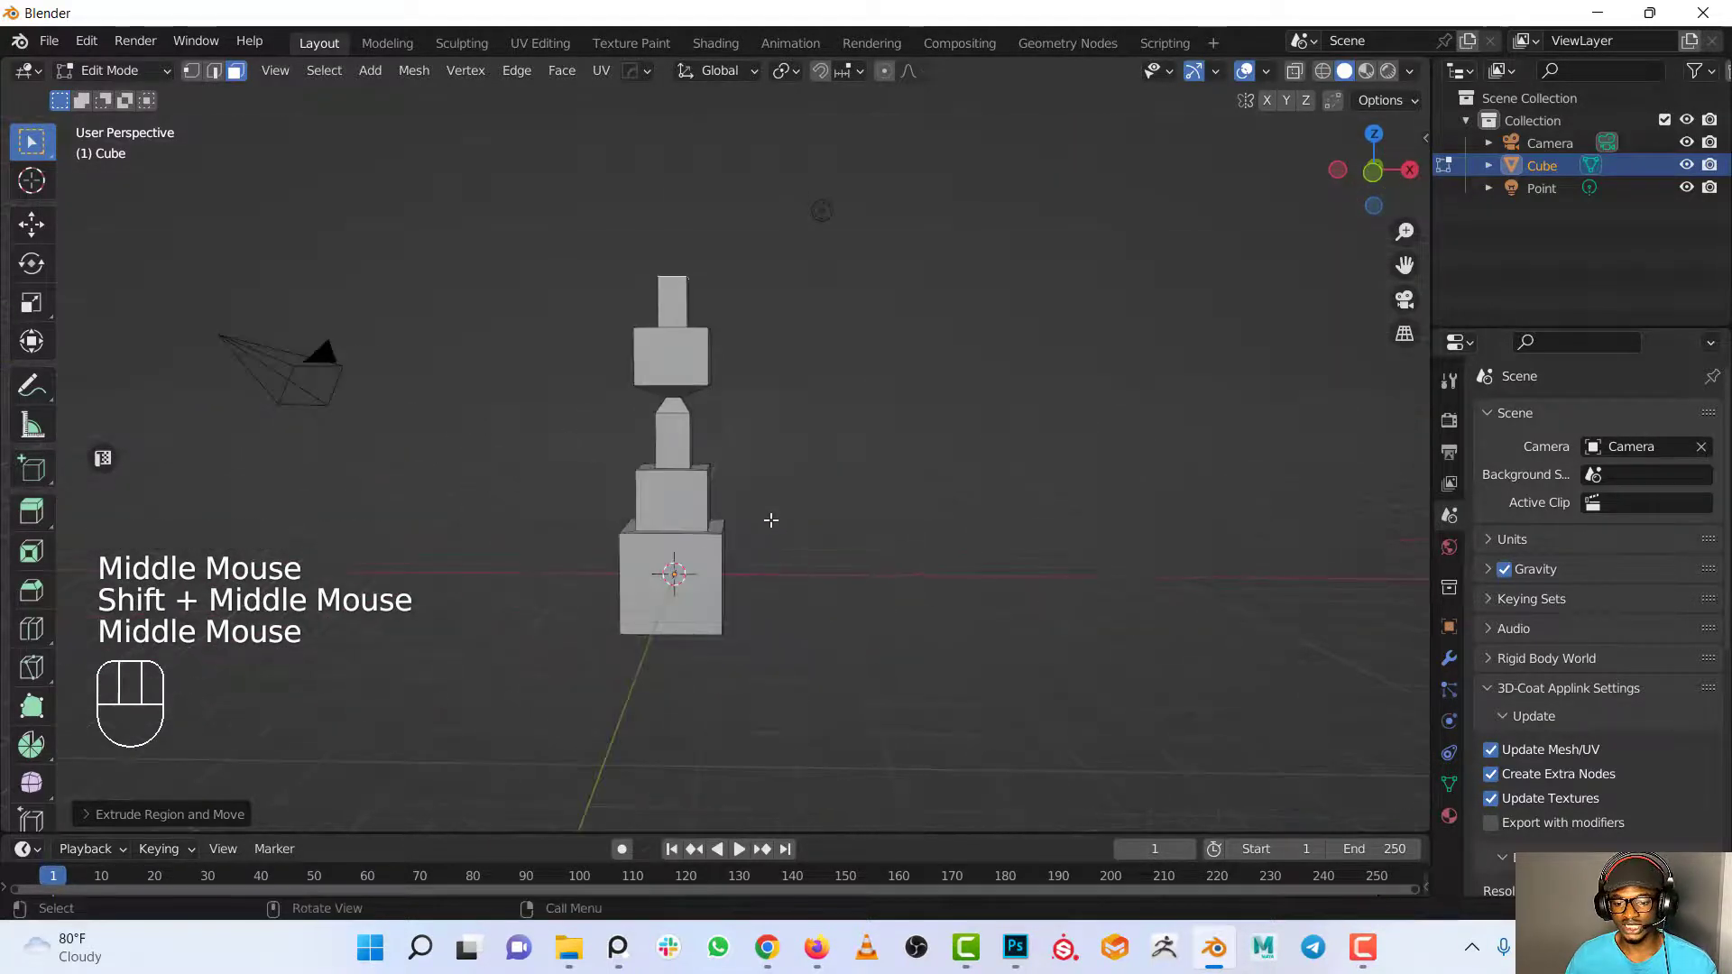
pyautogui.scroll(2, 859, 405)
pyautogui.scroll(-2, 824, 472)
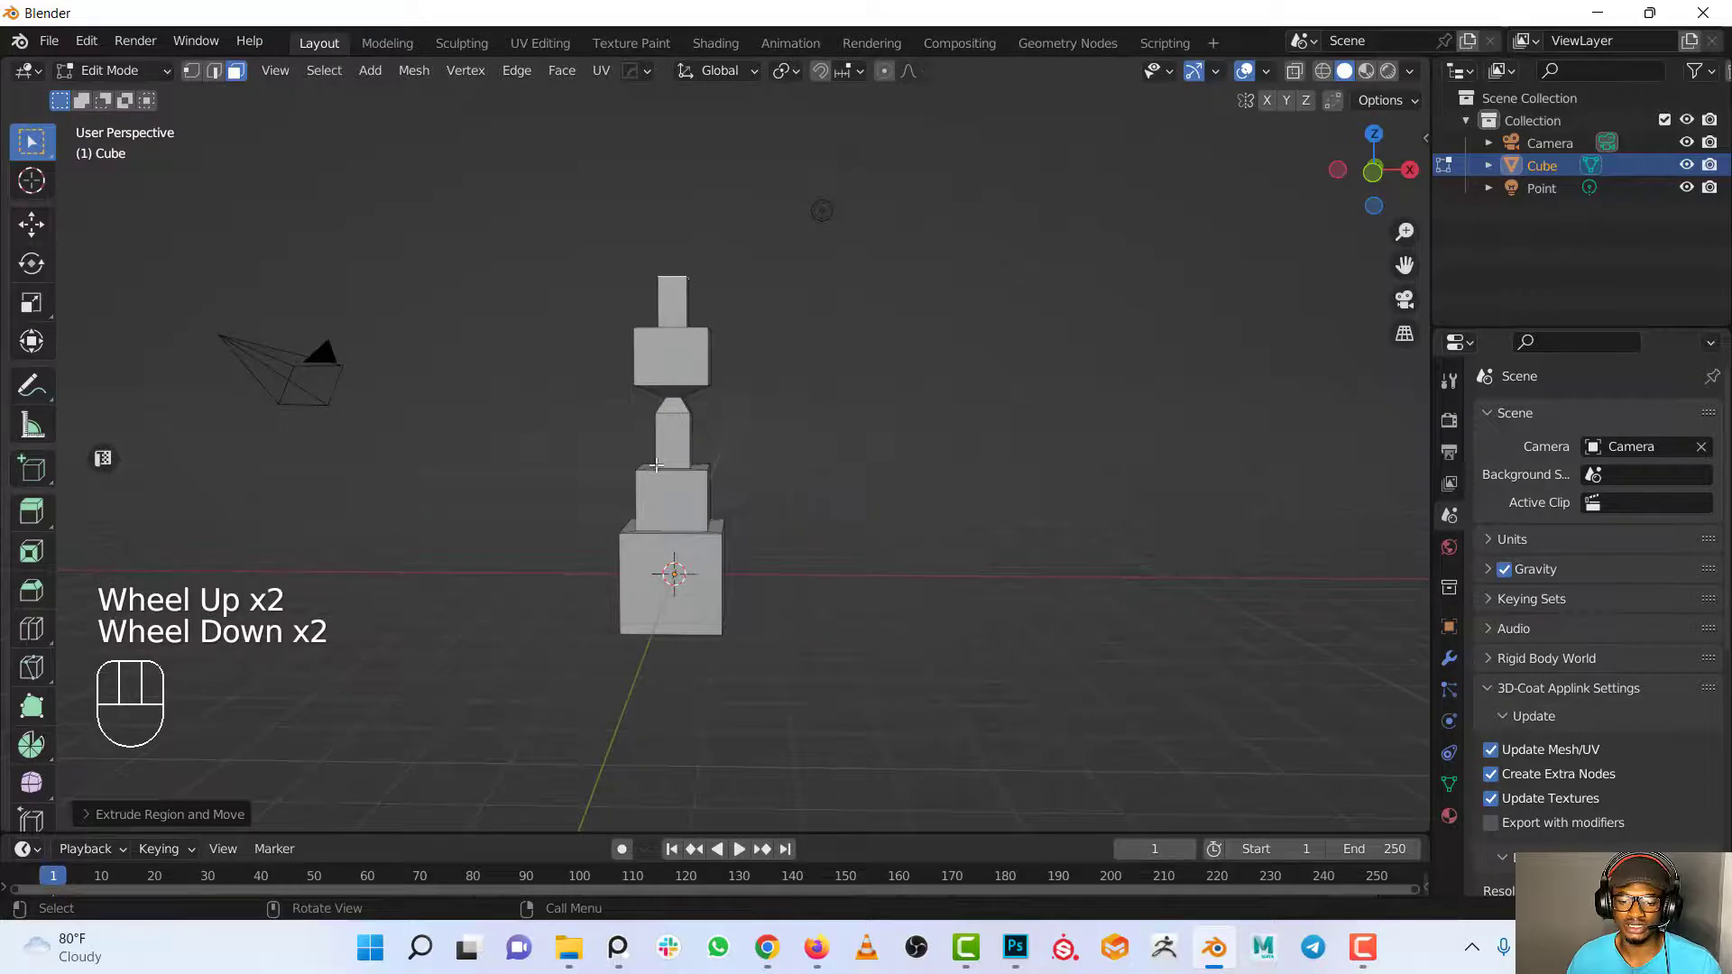